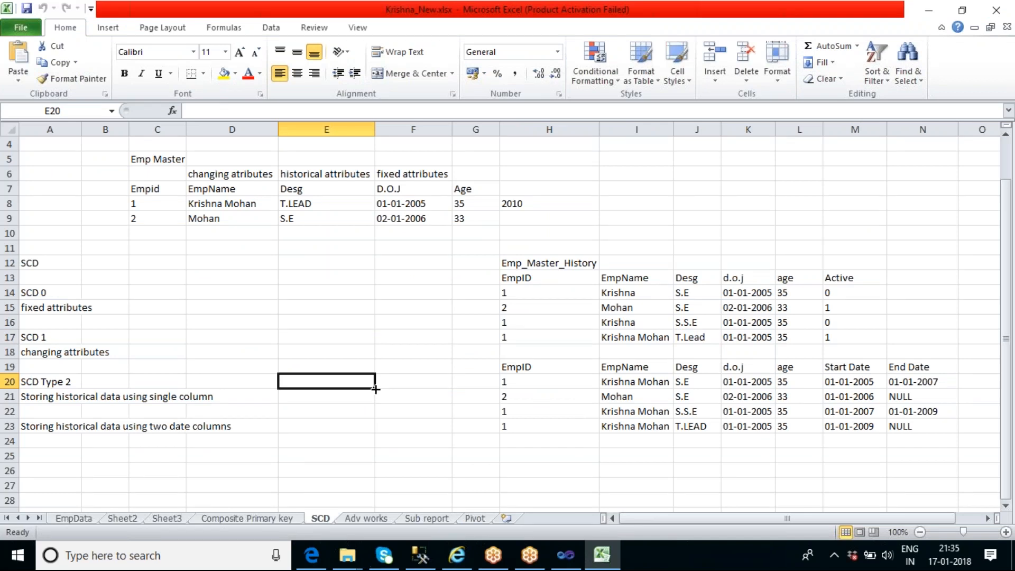
Clear the changing, historical and fixed attribute labels above the Emp Master table's column headers
click(159, 158)
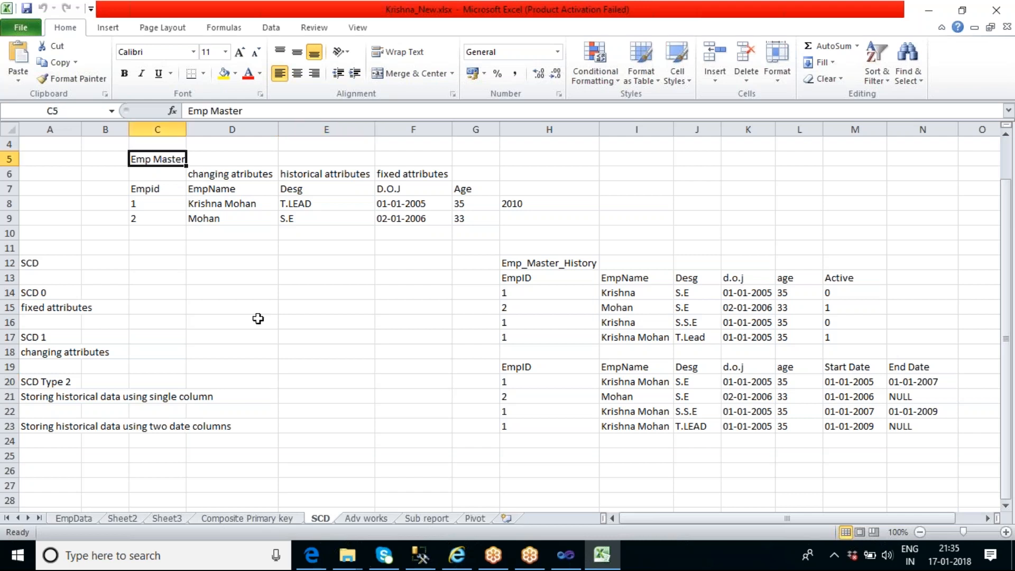
click(219, 175)
key(Delete)
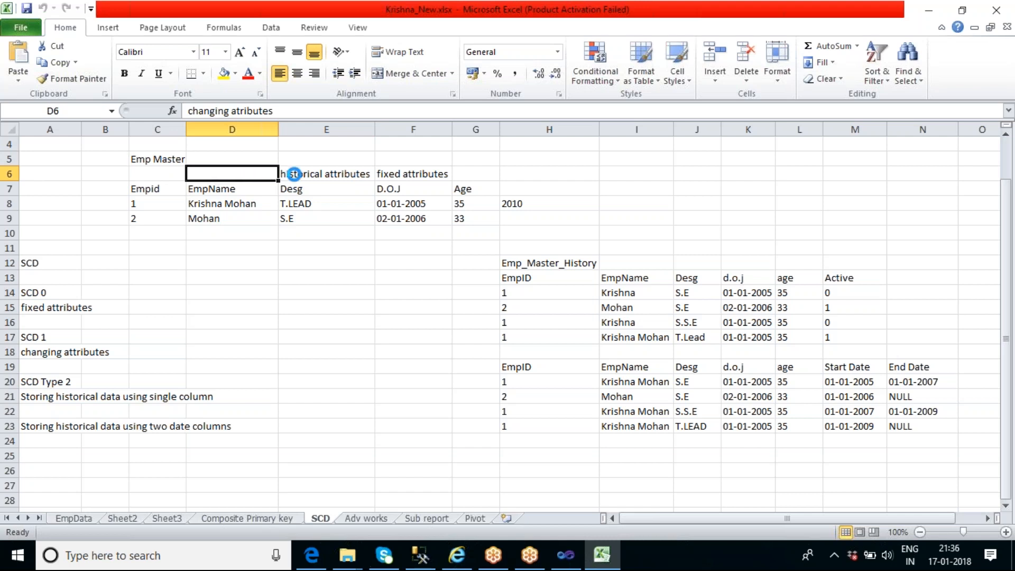
click(288, 173)
key(Delete)
click(402, 174)
key(Delete)
click(428, 339)
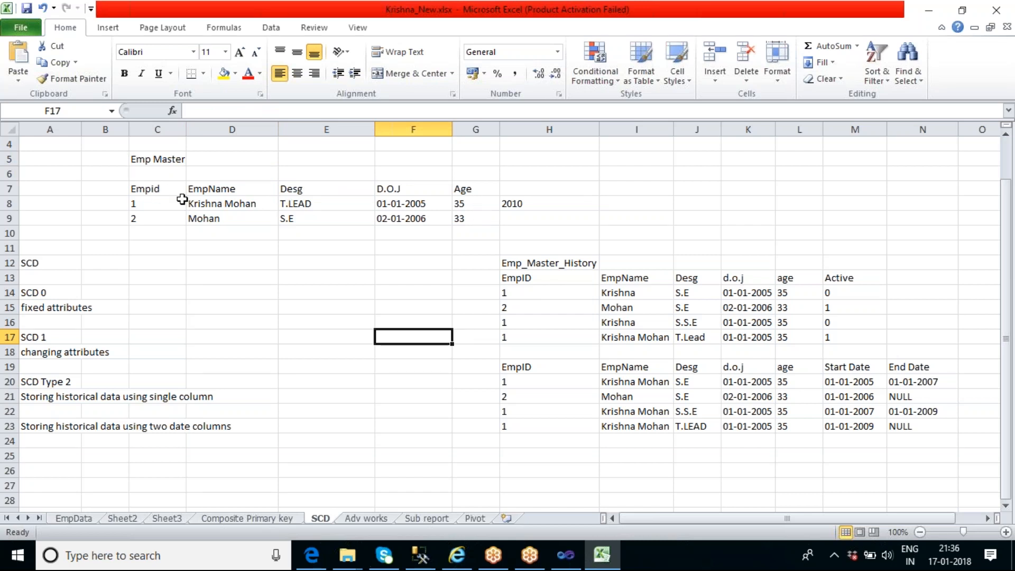
Set the designation of employee 1 in the Emp Master table to S.E
click(320, 205)
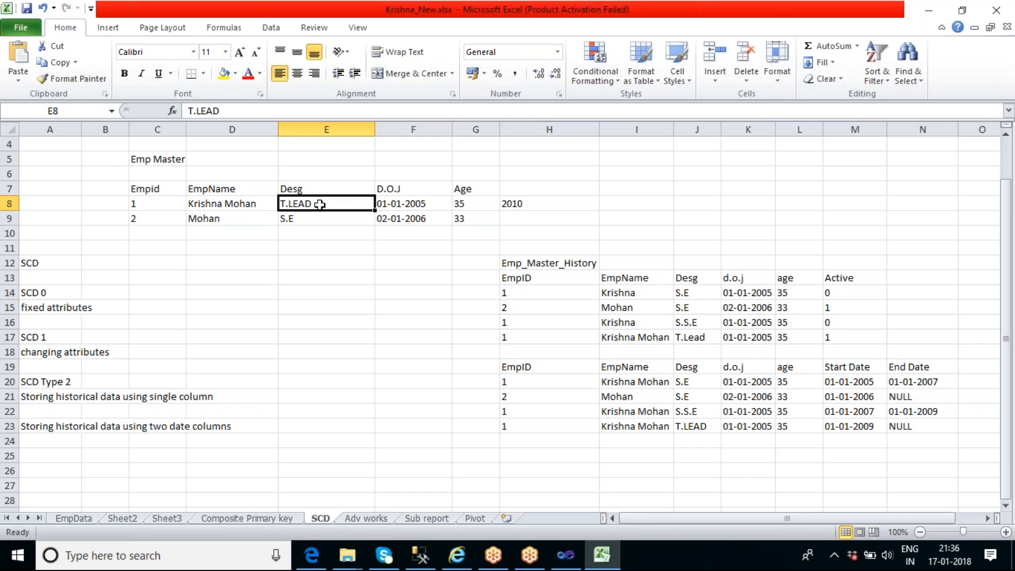
key(BackSpace)
text(S.E)
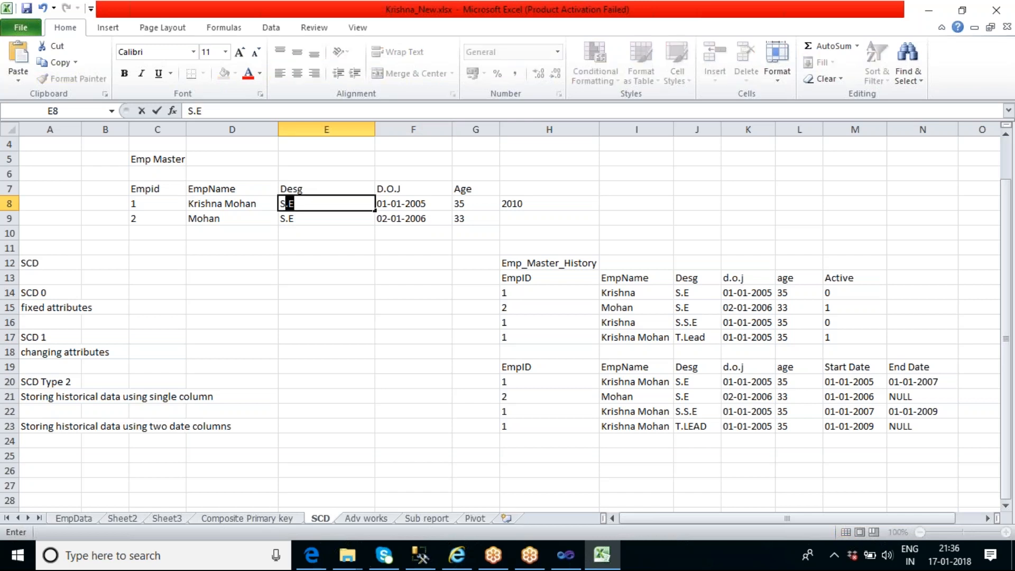
click(349, 299)
Delete the stray value 2010 beside the first employee's row in Emp Master
click(404, 205)
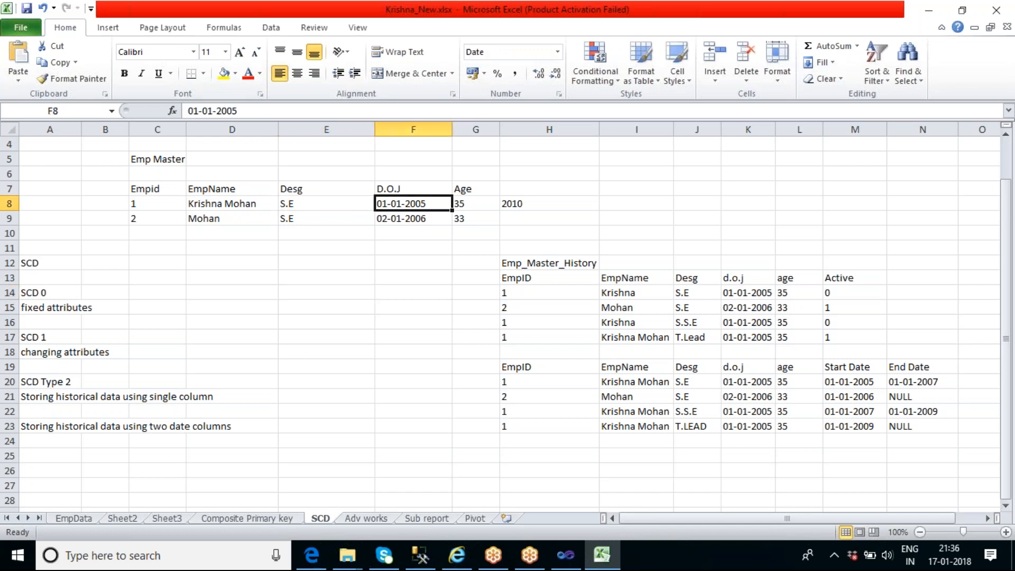
click(469, 205)
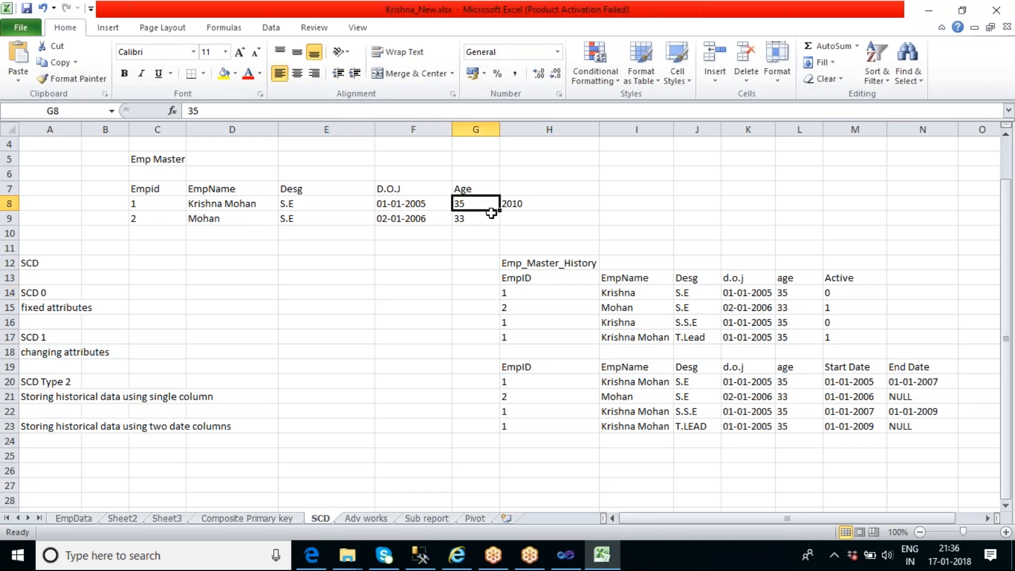
click(513, 204)
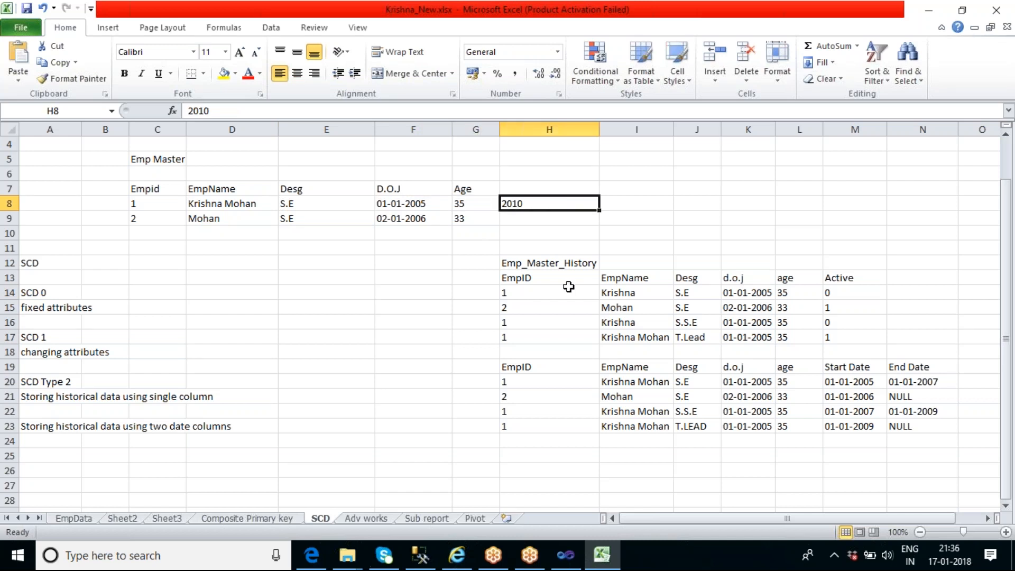
key(Delete)
Update employee 1's designation in the Emp Master table to SSE
click(157, 204)
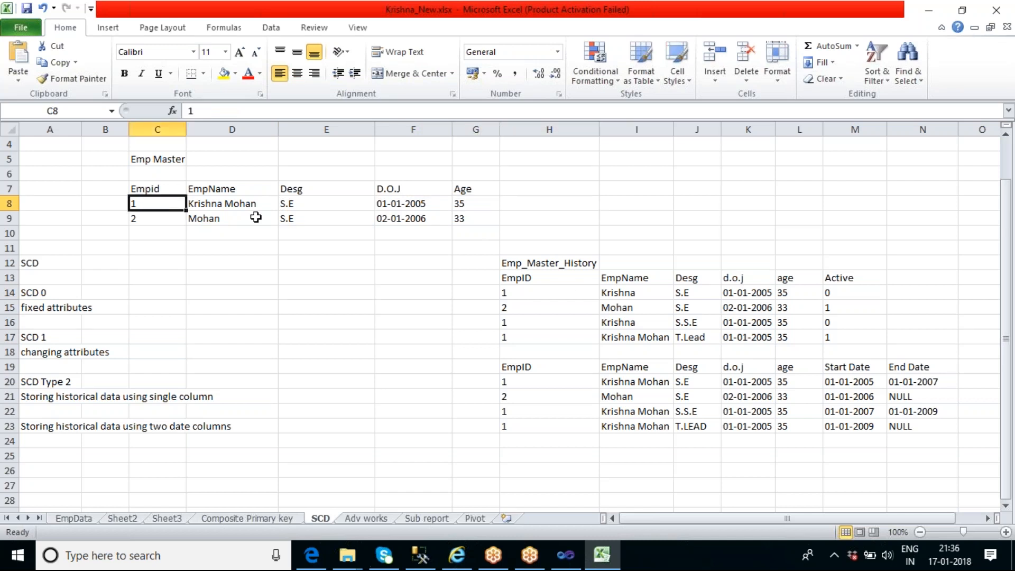
click(290, 208)
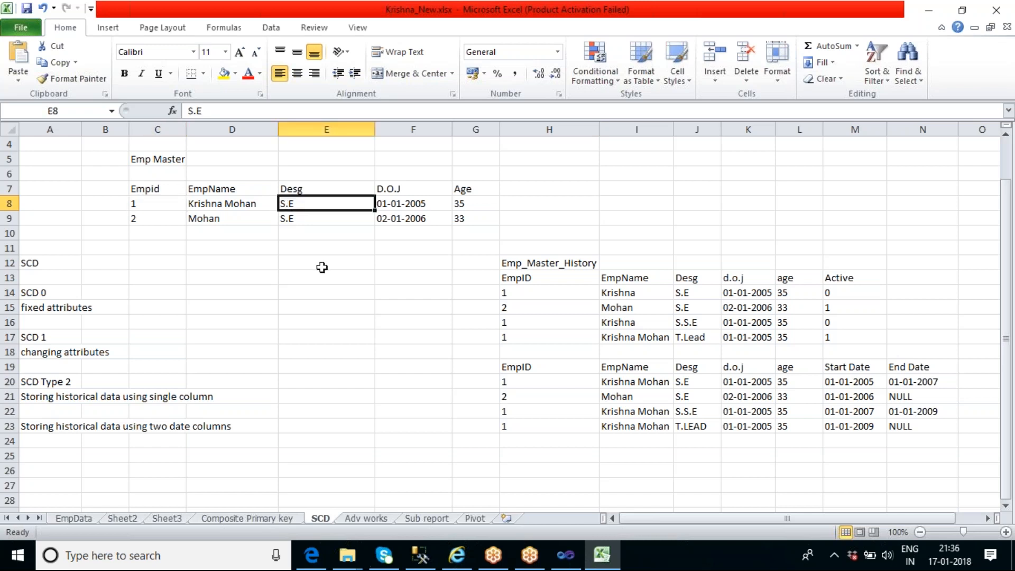
key(BackSpace)
text(SSE)
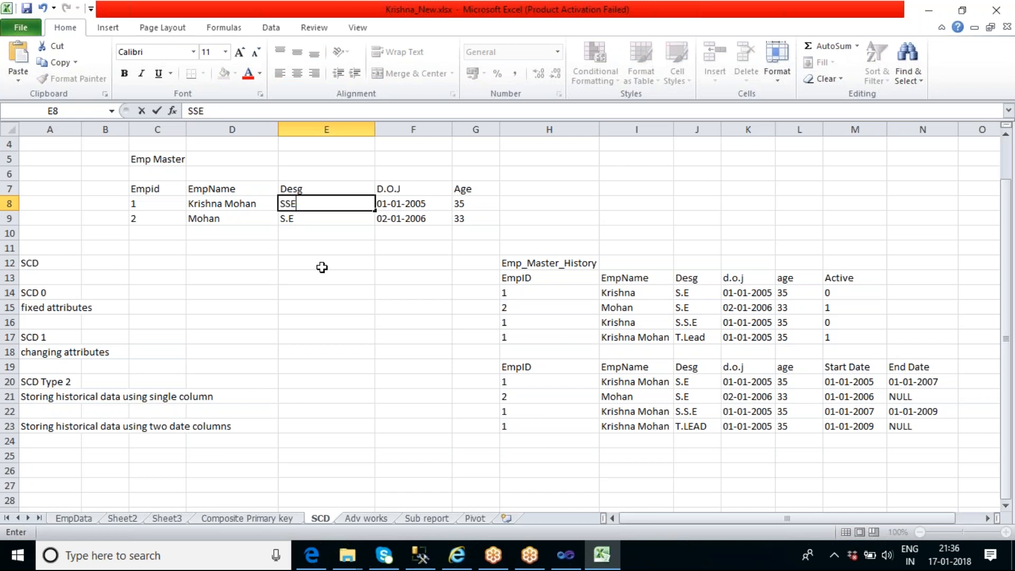
click(322, 267)
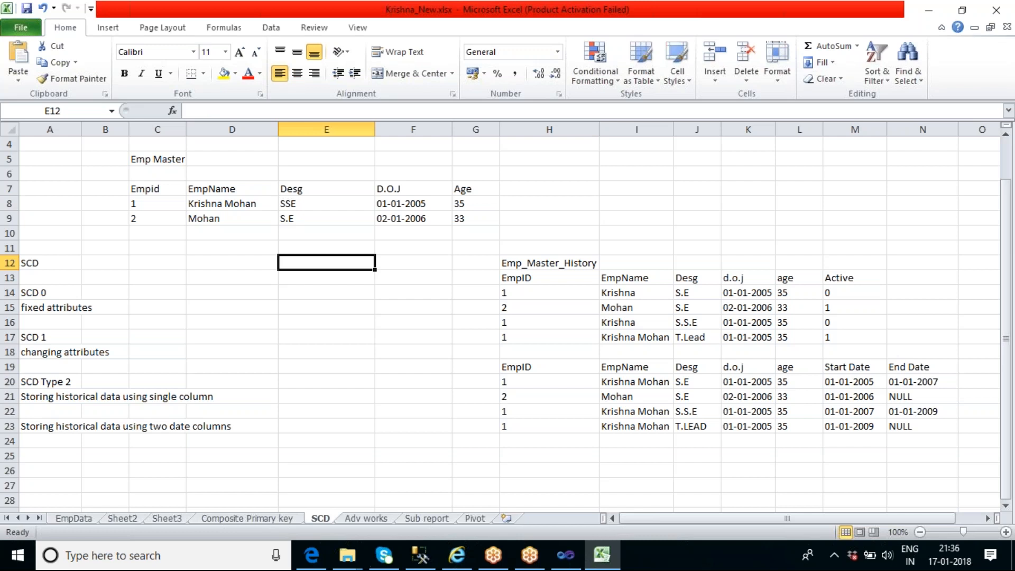
Change the Desg value of employee 1 in Emp Master to Team Lead
click(303, 205)
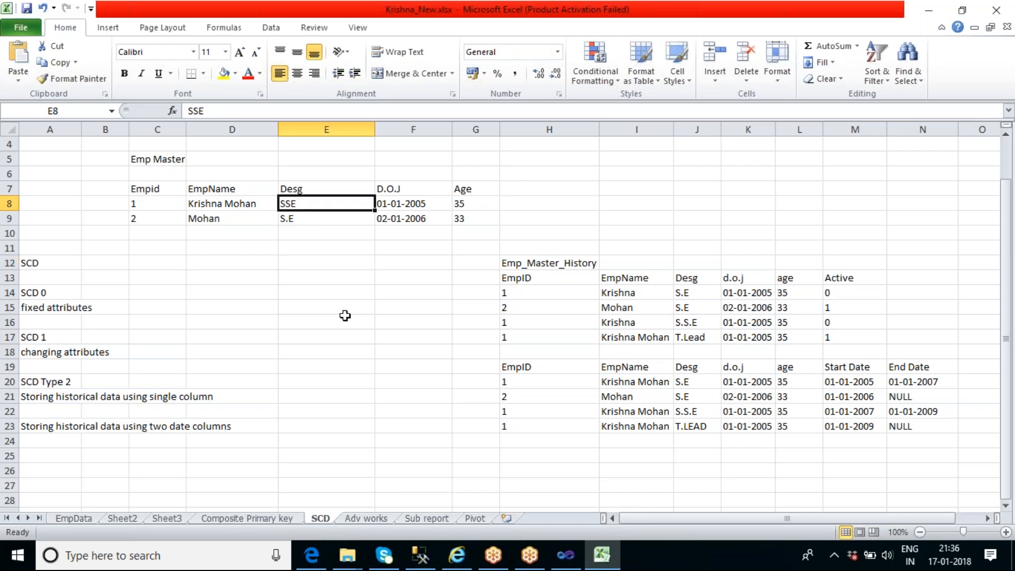
key(BackSpace)
text(t)
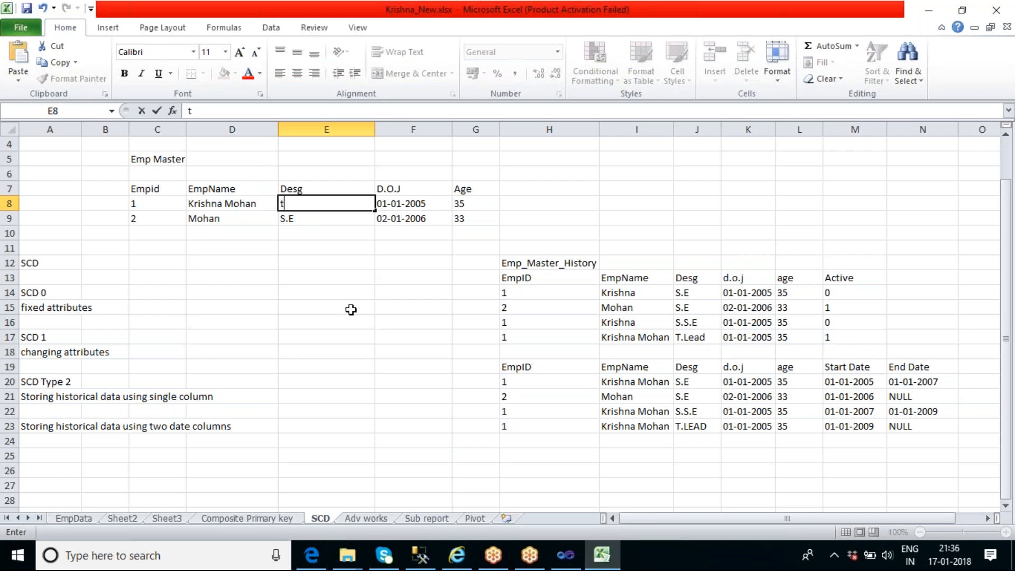
key(BackSpace)
text(Team Lead)
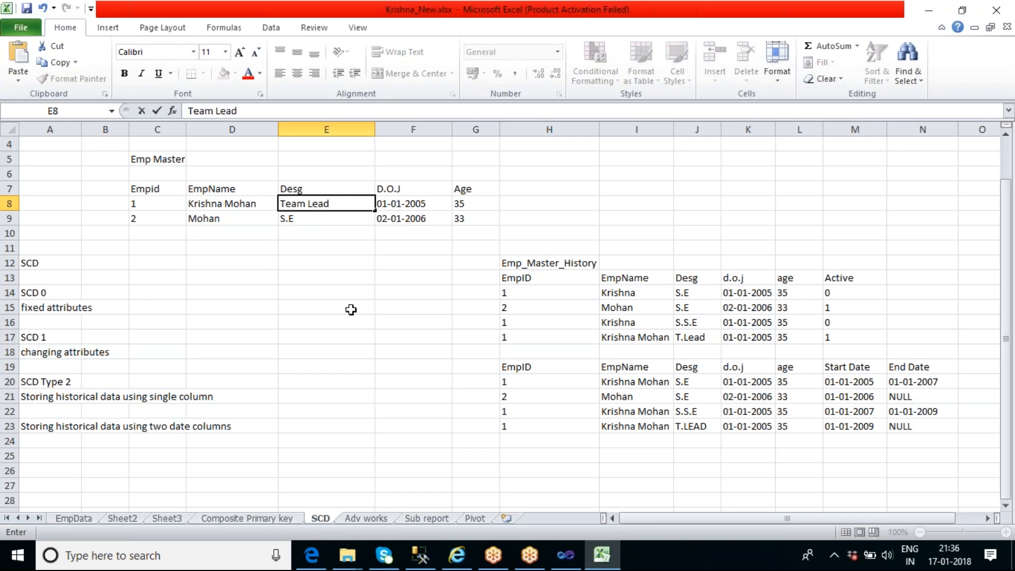
click(336, 268)
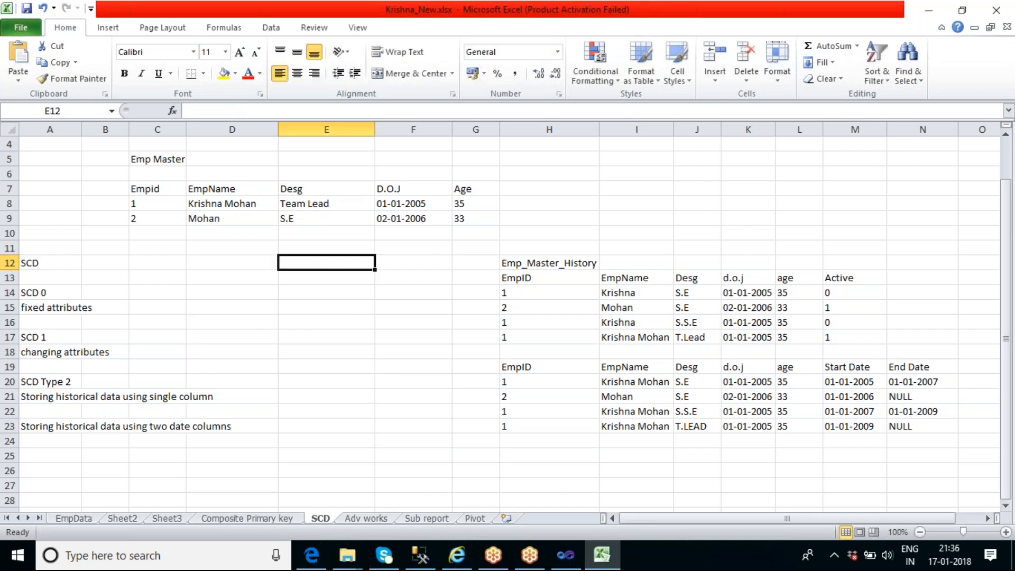
Review the two employee records in the Emp Master table, comparing their IDs, names and designations
click(335, 204)
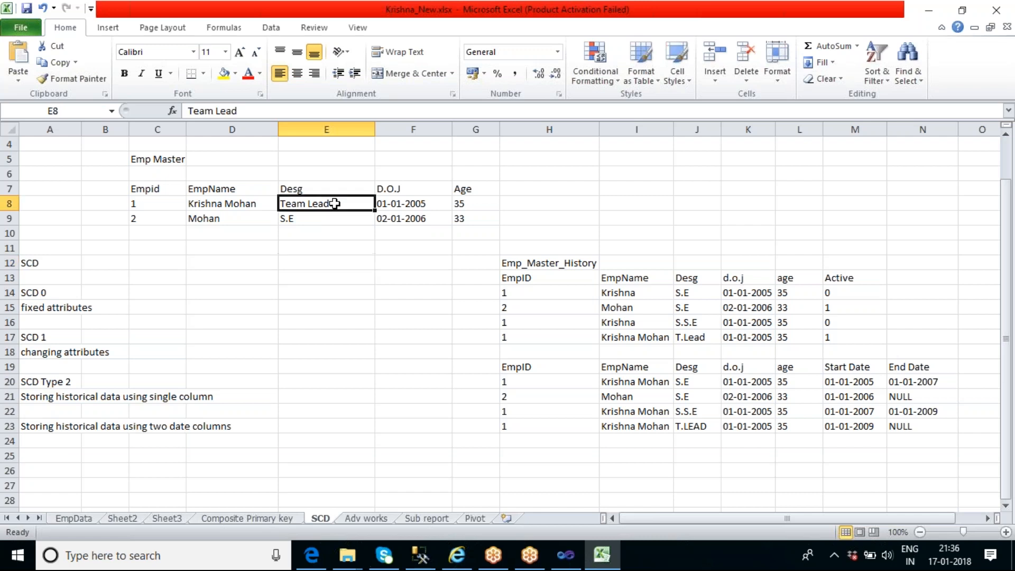
click(213, 206)
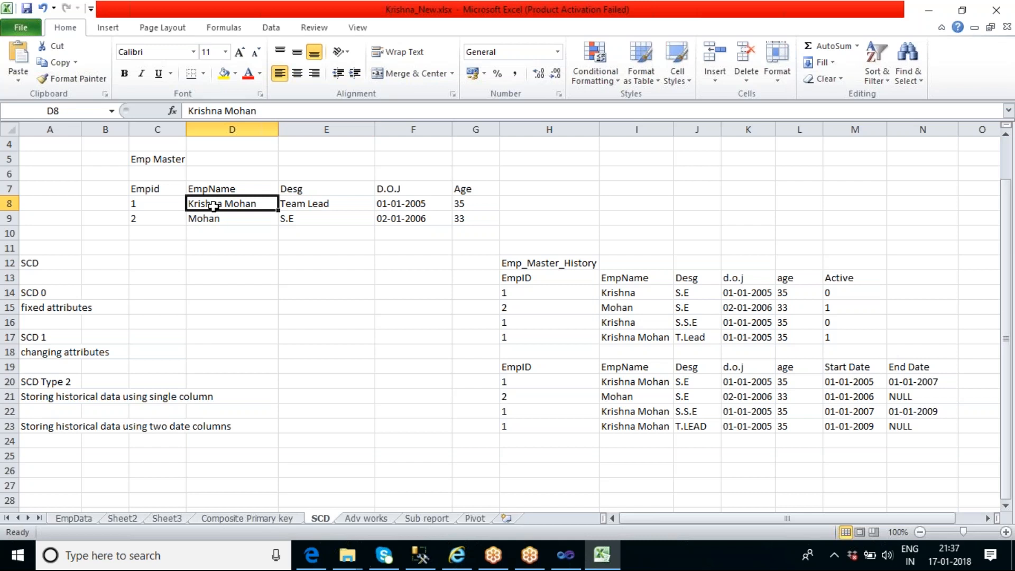
click(256, 265)
click(165, 203)
drag(190, 210, 466, 220)
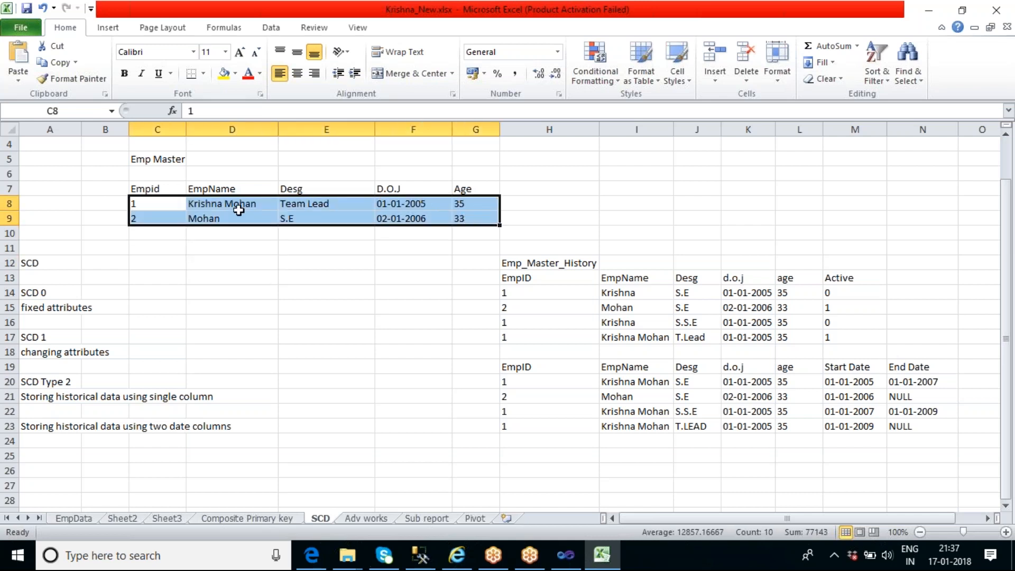
click(210, 204)
click(165, 202)
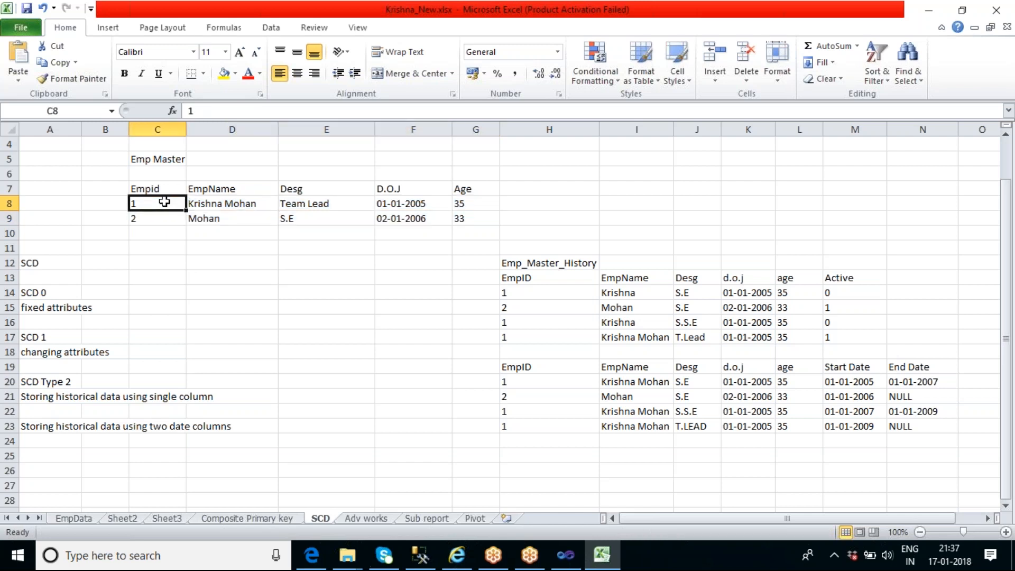
click(219, 204)
click(337, 203)
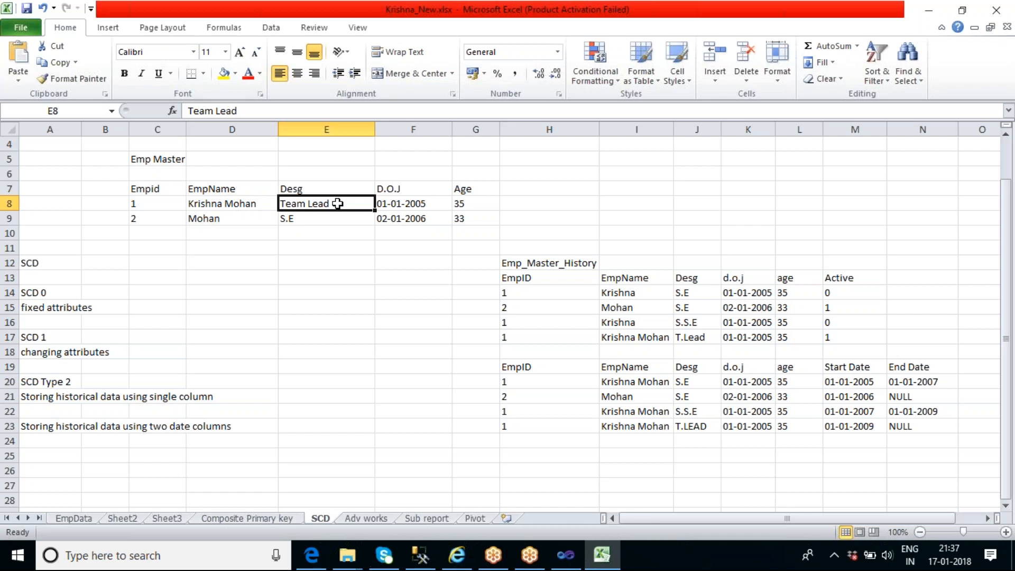
click(337, 251)
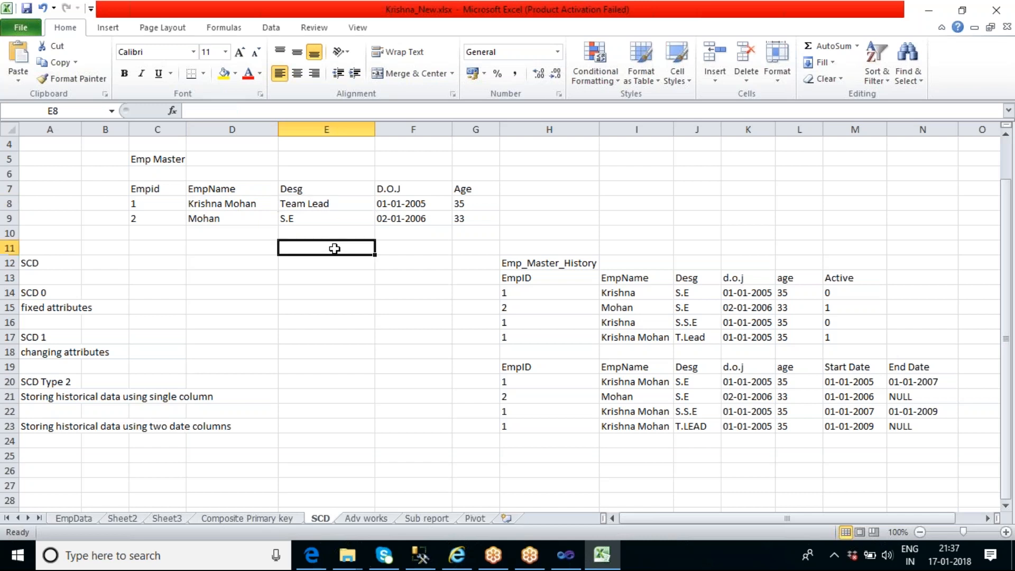
click(323, 203)
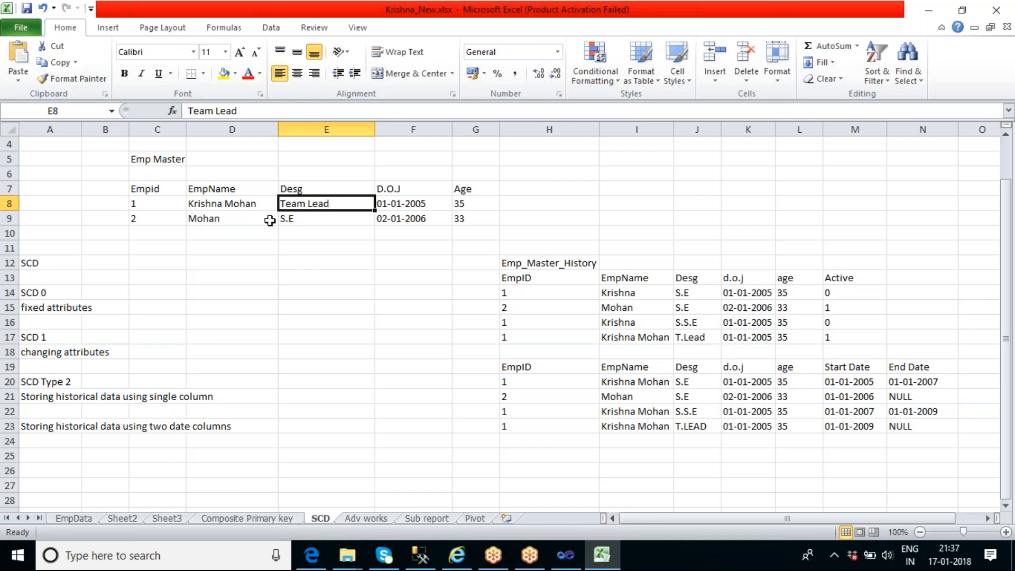
click(159, 206)
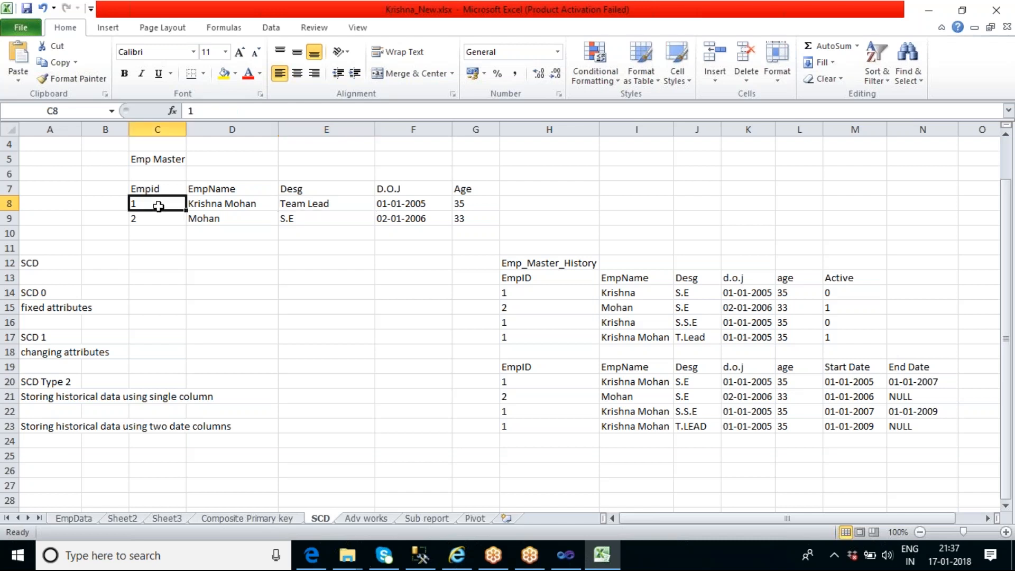
click(311, 204)
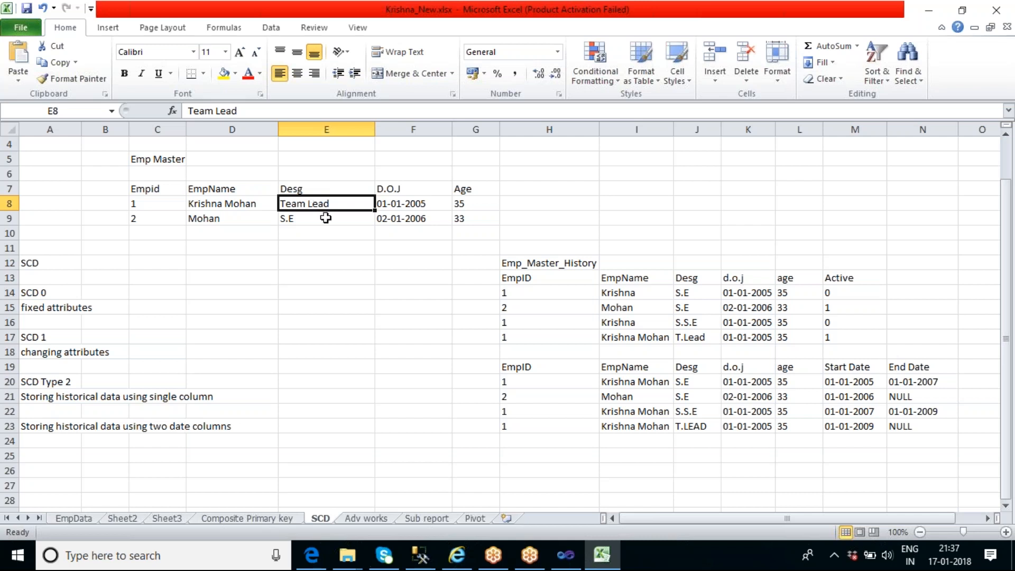
click(328, 218)
click(316, 204)
click(332, 222)
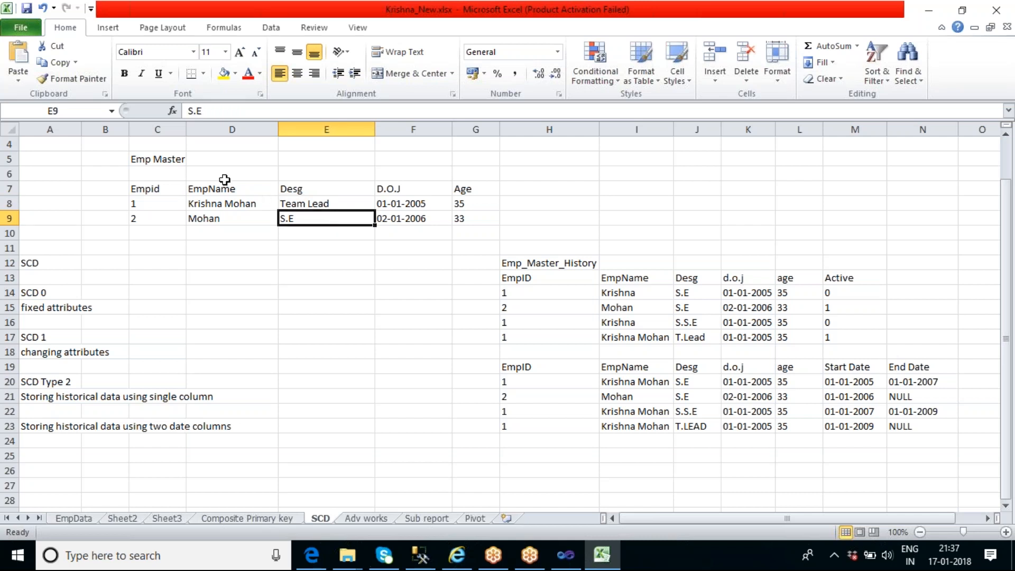
click(168, 160)
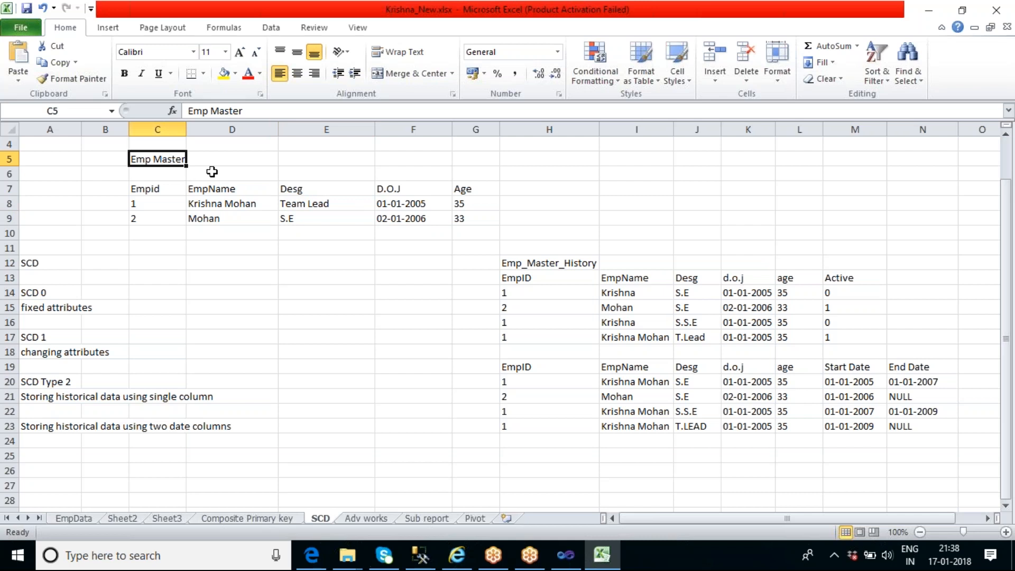
Set employee 1's designation in Emp Master back to S.E
click(317, 207)
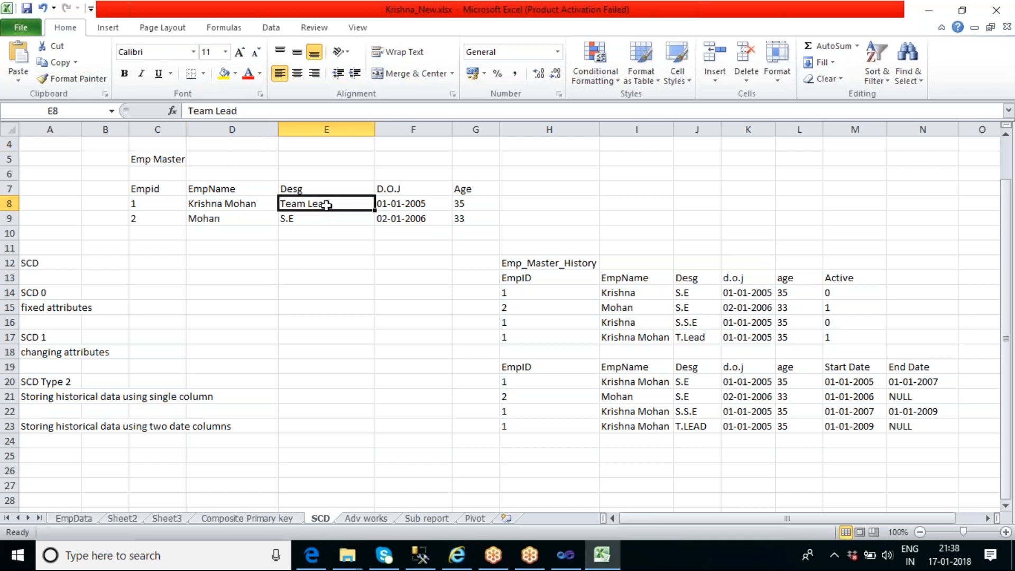
key(BackSpace)
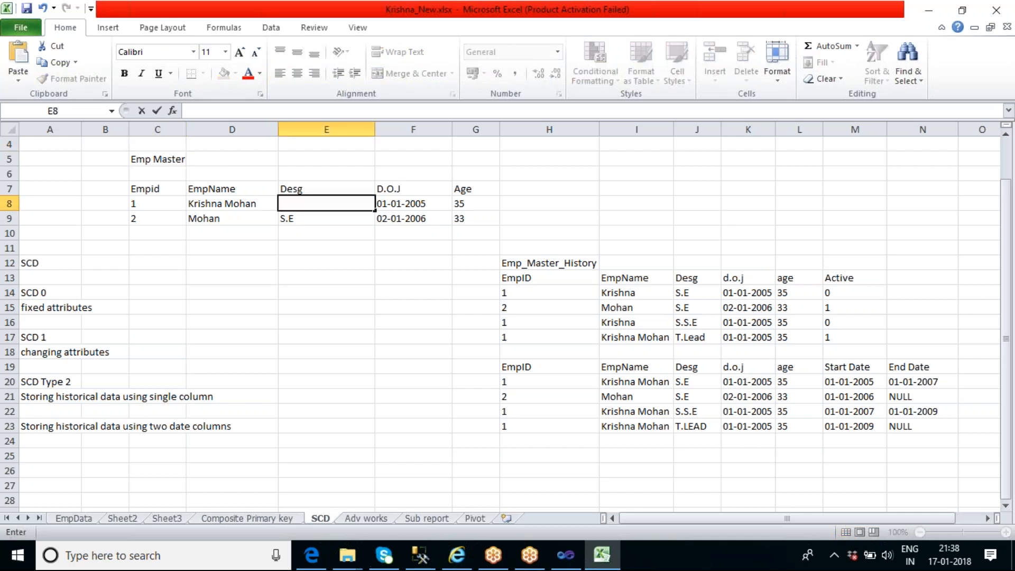
text(S.E)
click(336, 268)
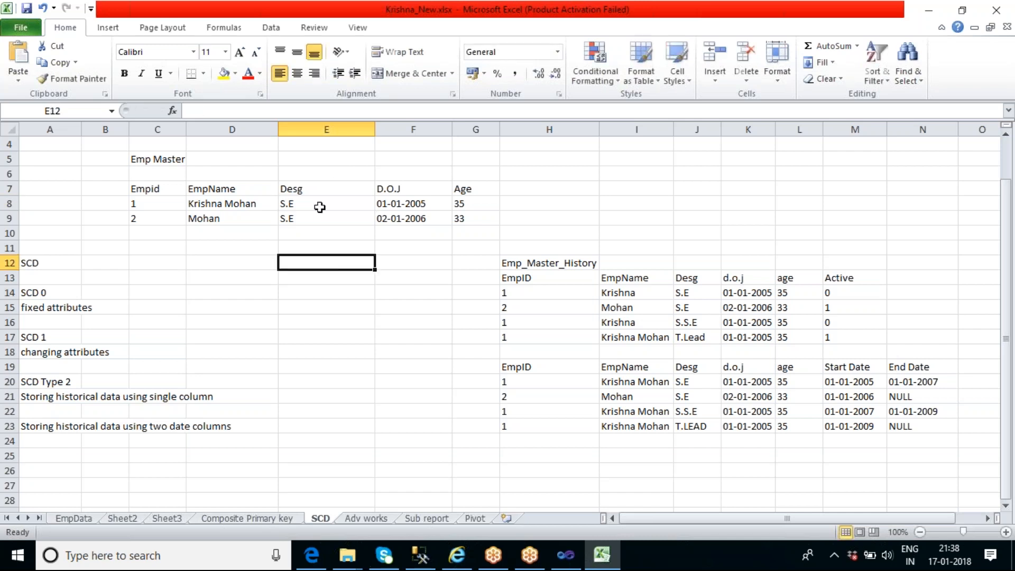
Change employee 1's designation in the Emp Master table to S.S.E
click(319, 204)
double_click(328, 207)
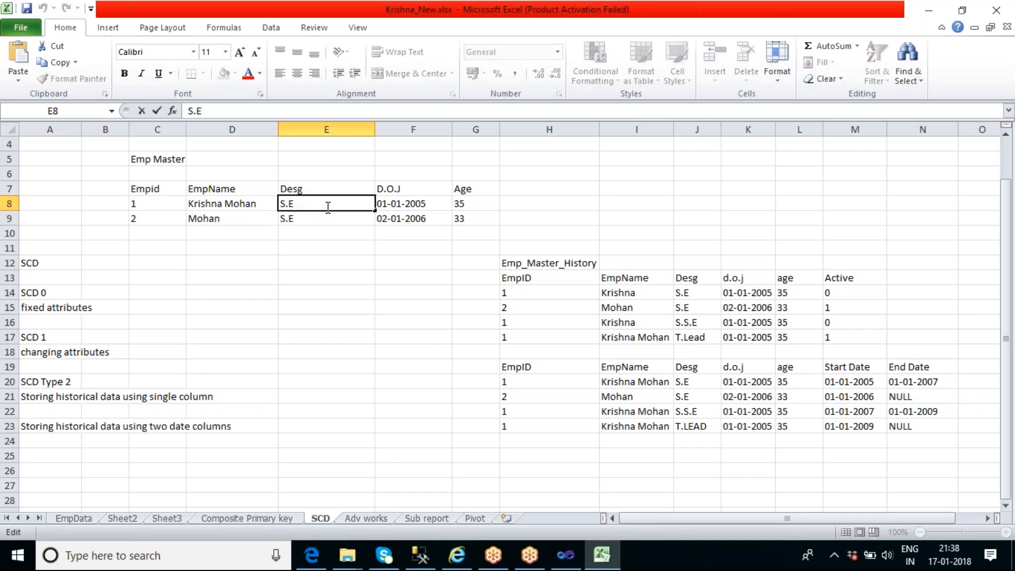
key(BackSpace)
text(S.E)
click(326, 248)
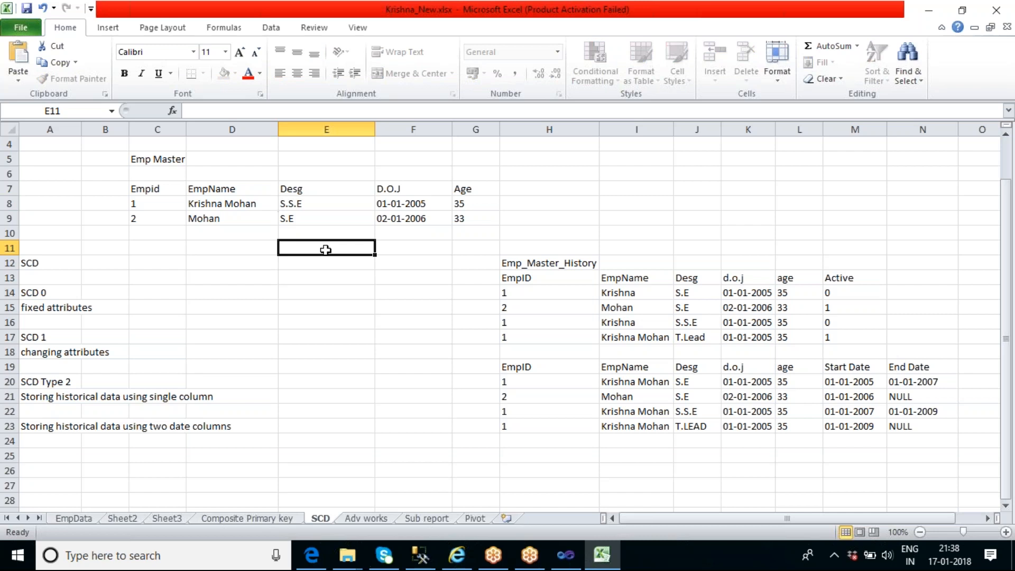
Set employee 1's designation in the Emp Master table to Team Lead
double_click(317, 203)
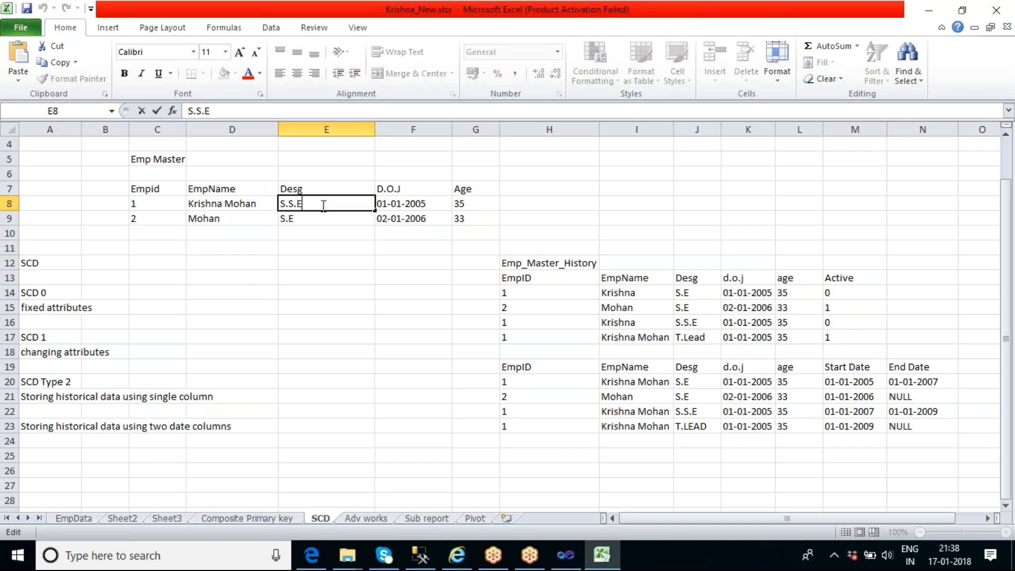
drag(308, 205, 279, 206)
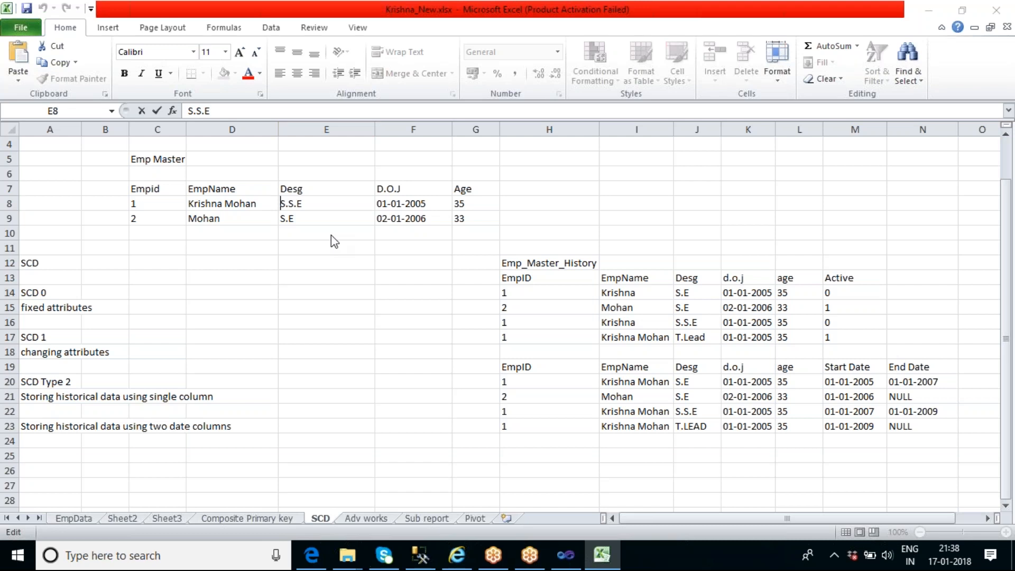
double_click(324, 203)
key(BackSpace)
text(Team Lead)
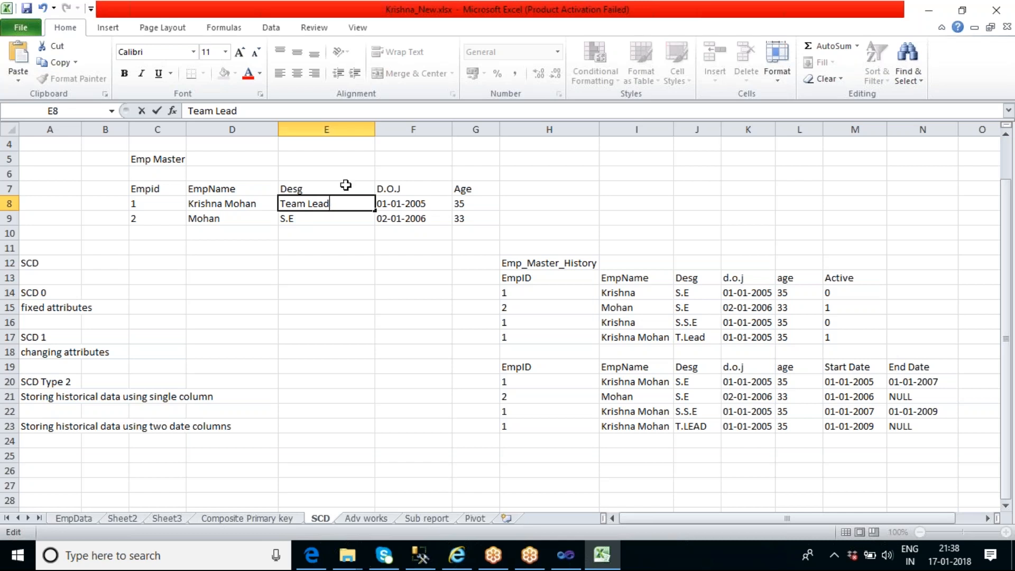
click(349, 263)
Switch to Visual Studio to view the Slowly Changing Dimension transformation in the data flow, and return to the Emp Master table in Excel
click(170, 159)
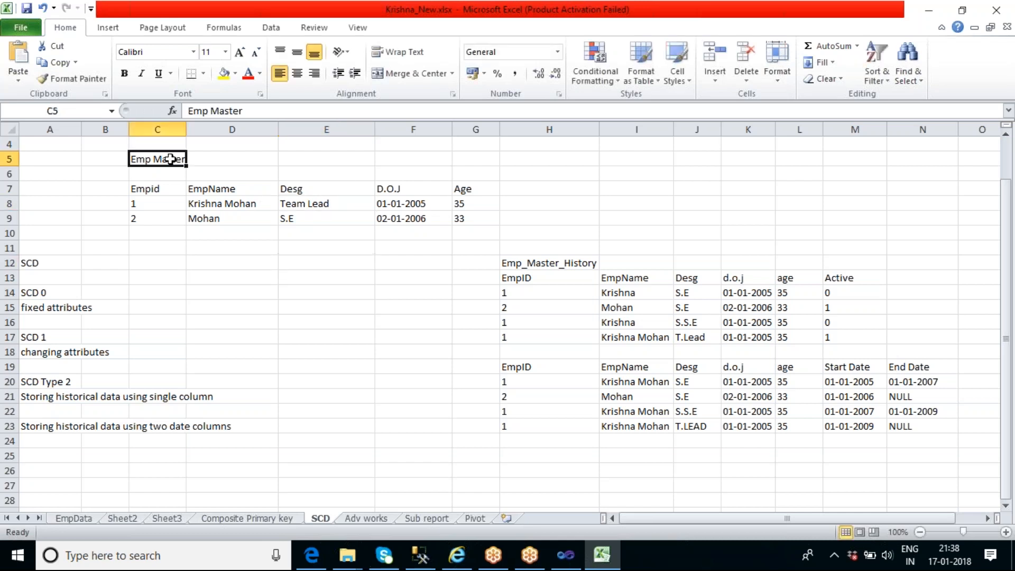
double_click(172, 159)
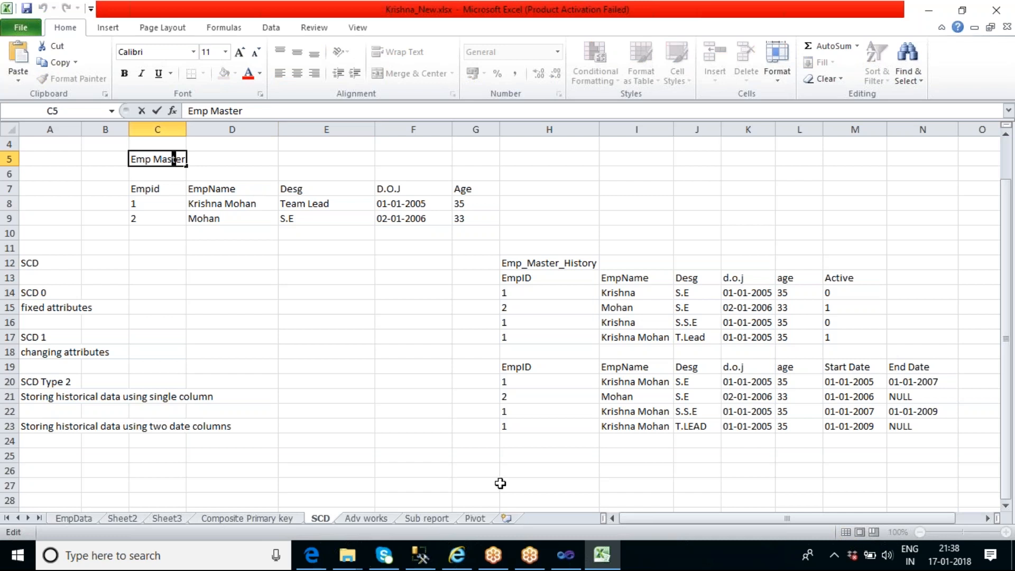
click(573, 550)
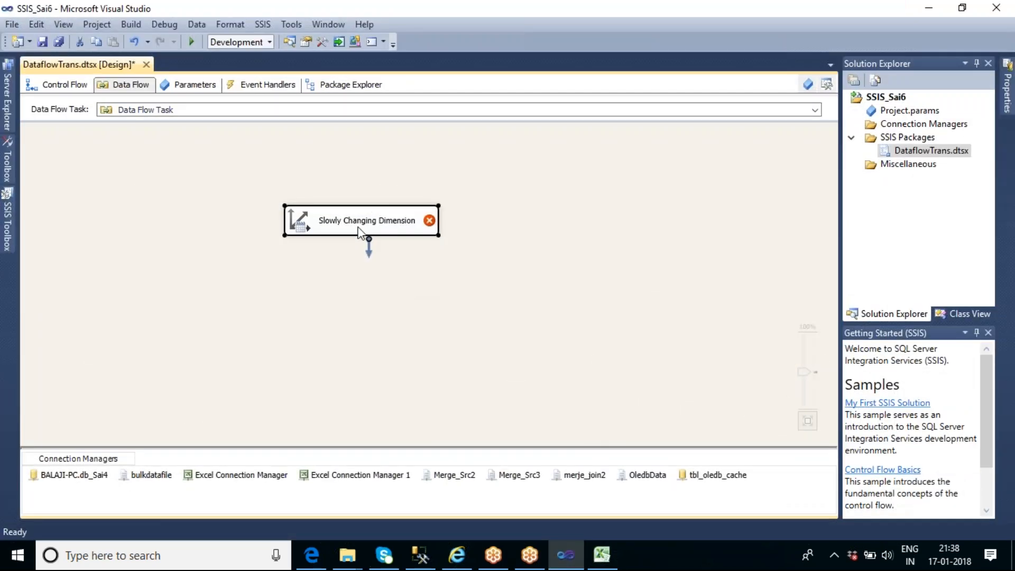
click(407, 228)
key(alt)
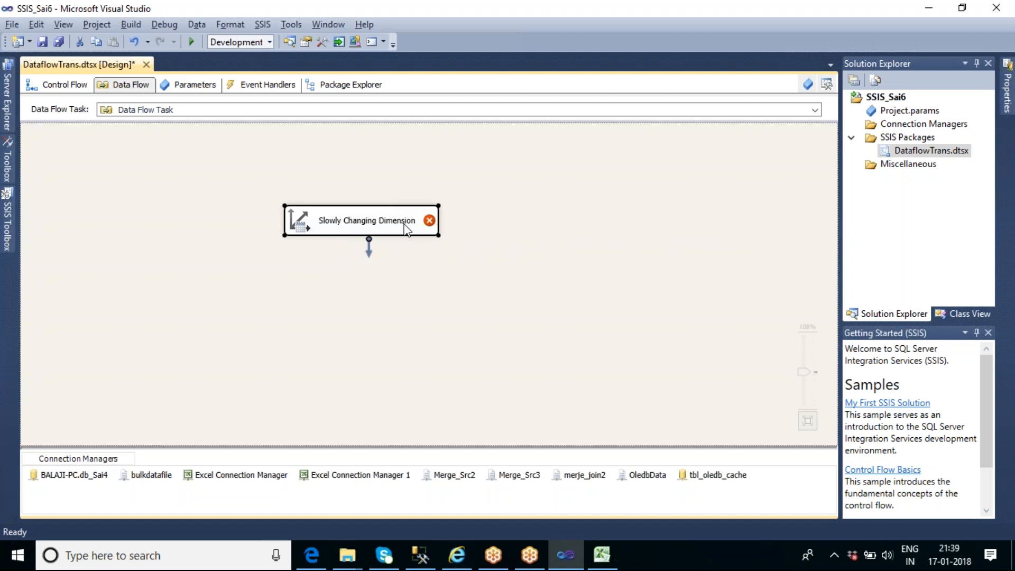
key(alt+Tab)
click(351, 246)
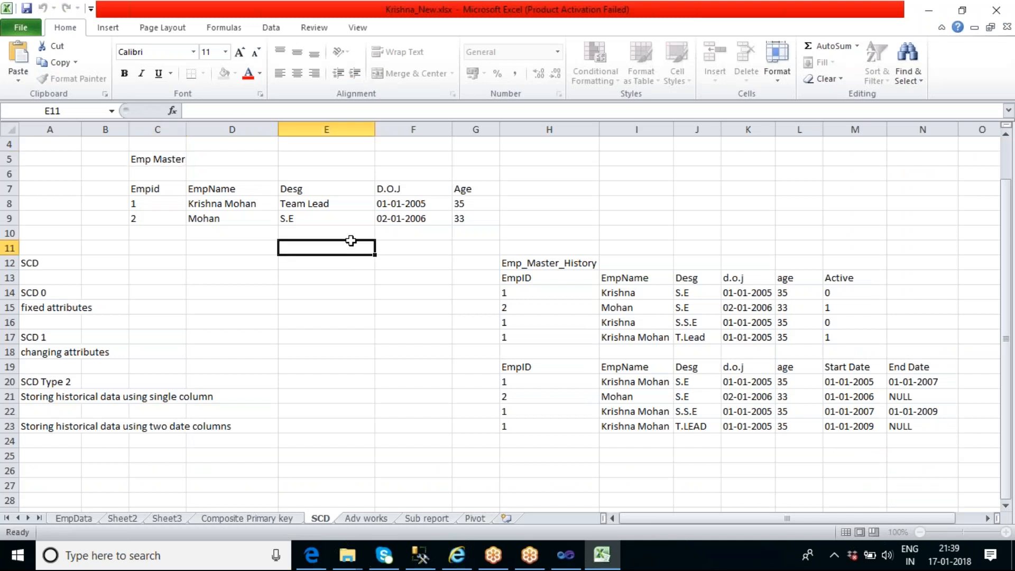
click(332, 207)
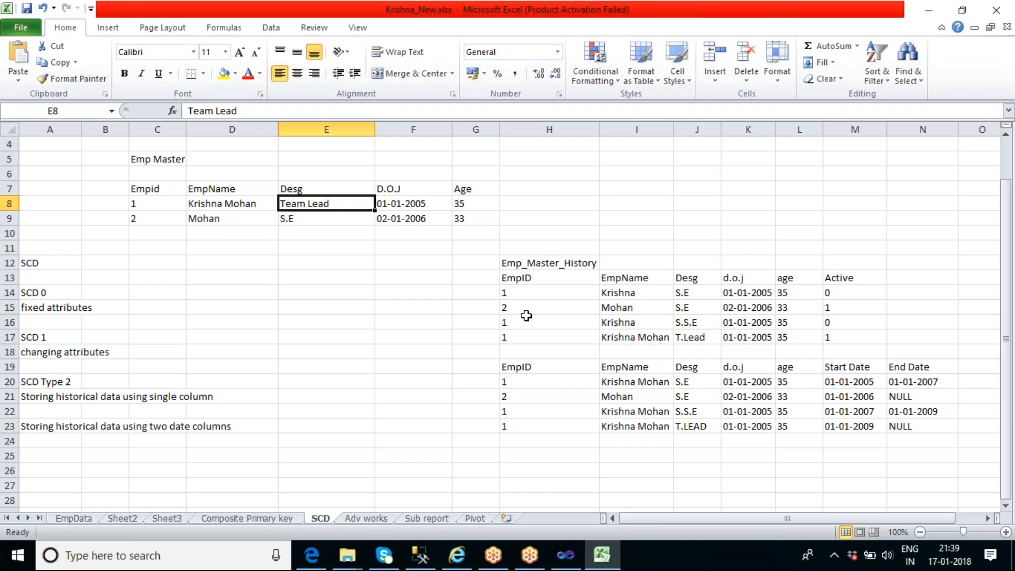
Clear the Emp_Master_History rows below employee 2, including the whole Start Date and End Date table, in H16:N23
drag(513, 319, 905, 425)
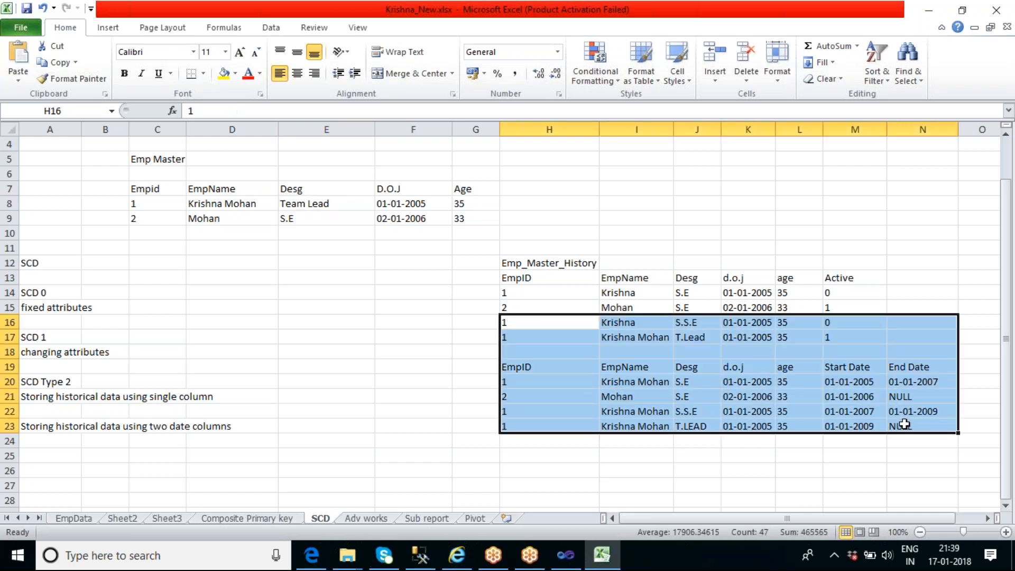
key(Delete)
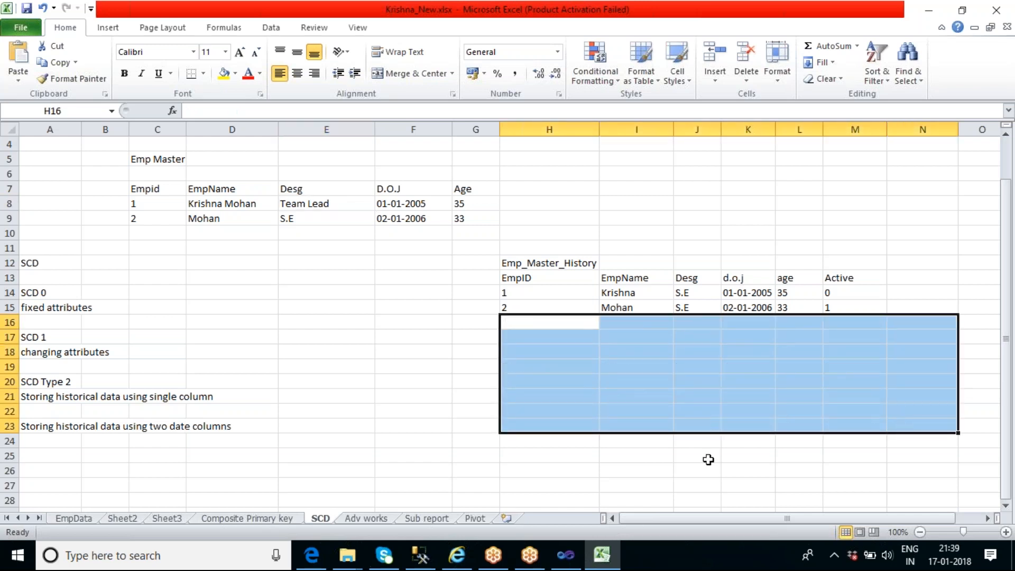
click(592, 468)
click(539, 266)
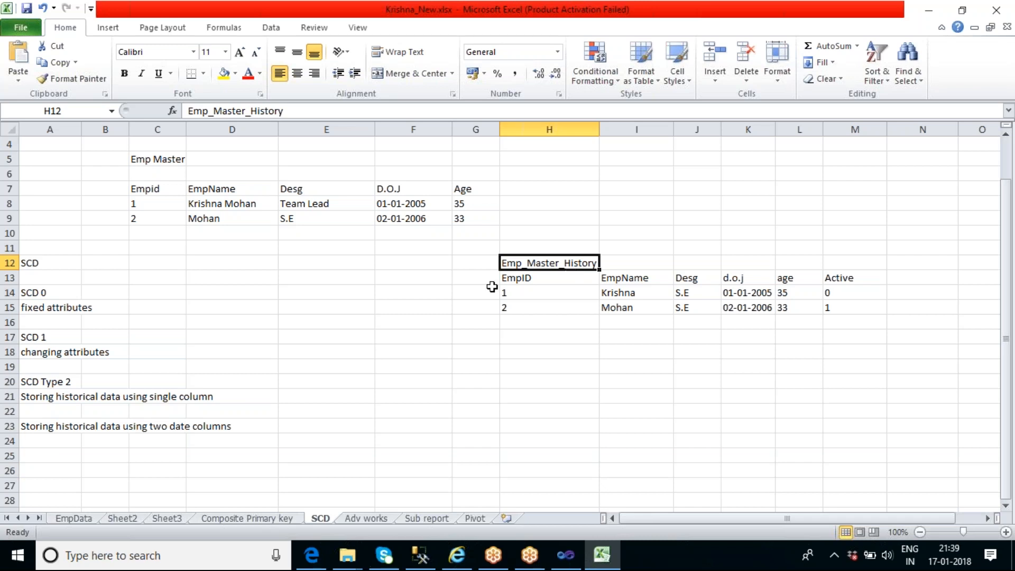
Set employee 1's designation in the Emp Master table back to S.E
drag(156, 204, 459, 205)
click(343, 203)
double_click(343, 202)
drag(343, 203, 280, 204)
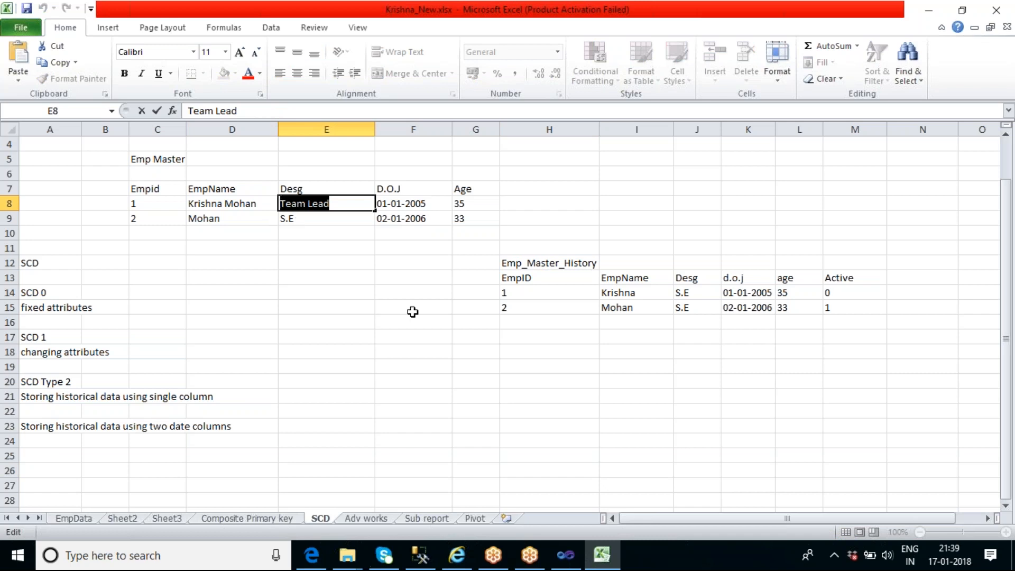
text(S.E)
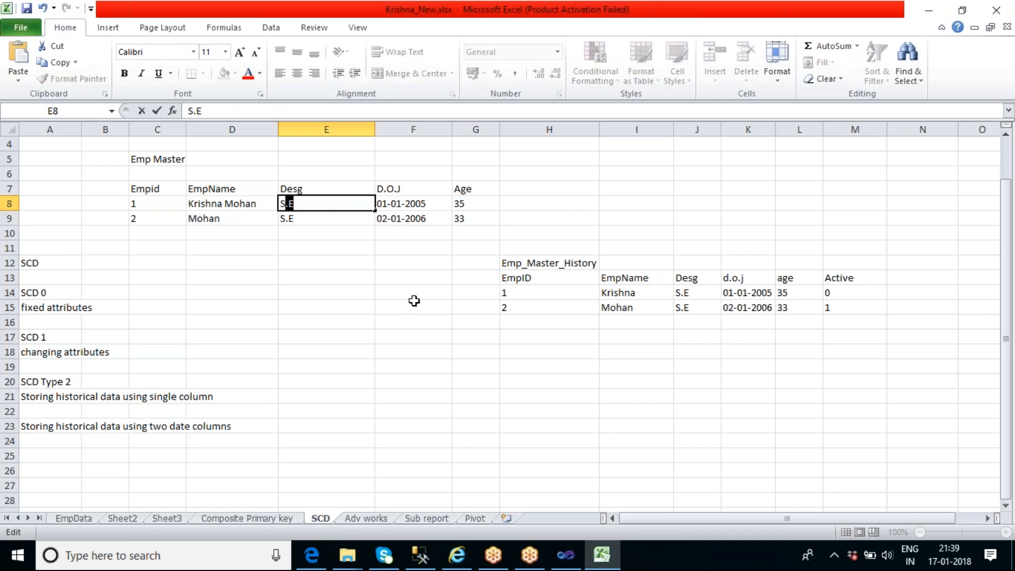
click(414, 301)
Copy both Emp Master employee records over the two existing records under the Emp_Master_History headers
click(153, 205)
drag(154, 205, 468, 222)
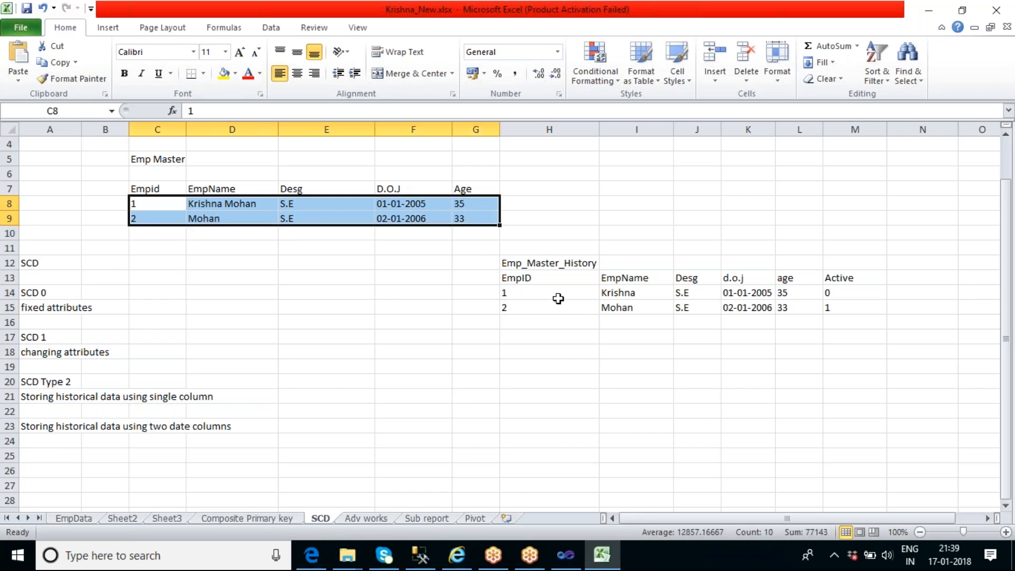
key(ctrl+c)
drag(558, 299, 830, 309)
key(ctrl+v)
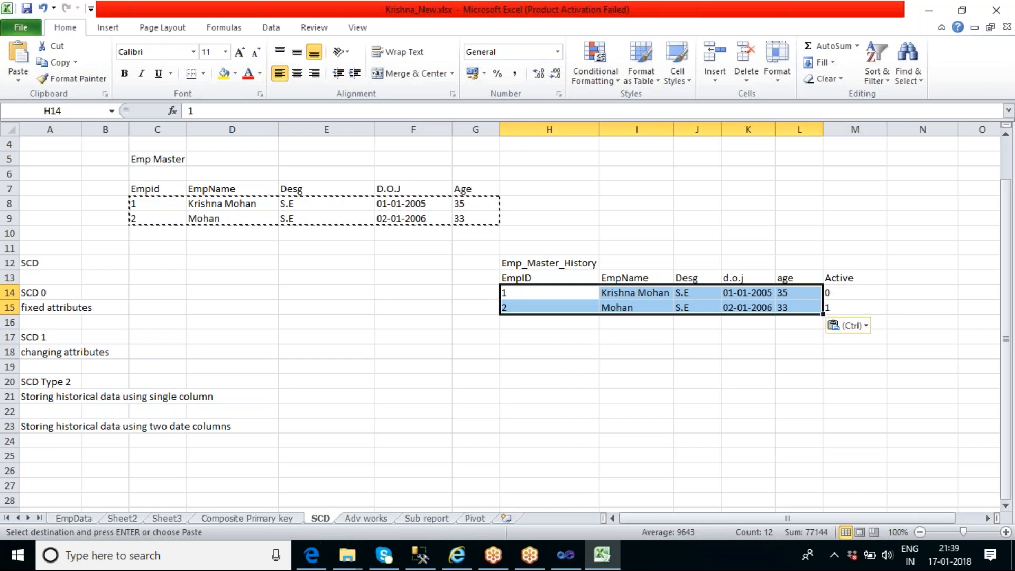
click(767, 353)
Clear the Active column, header and values, from the Emp_Master_History table
drag(839, 278, 844, 304)
key(Delete)
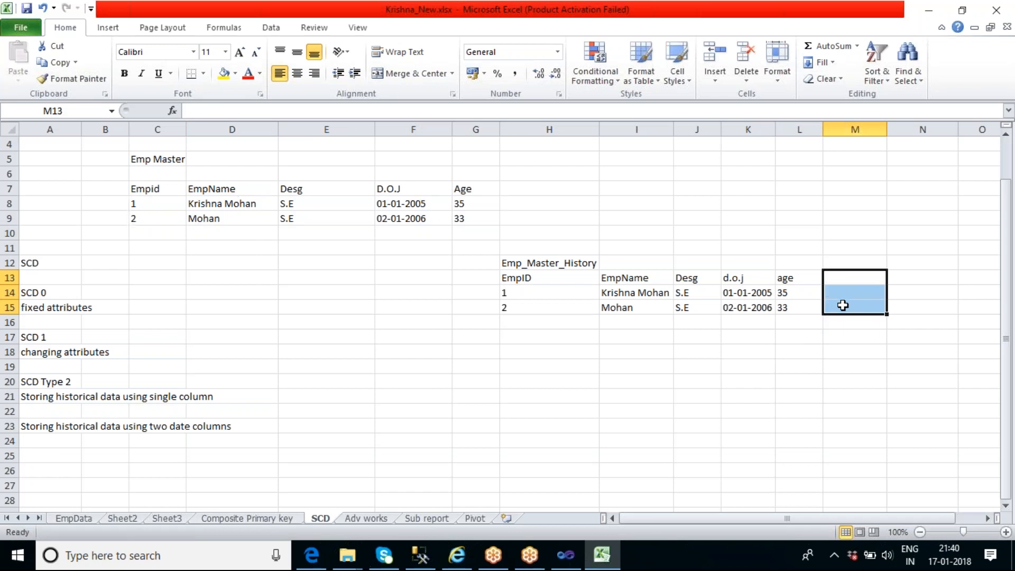
click(816, 353)
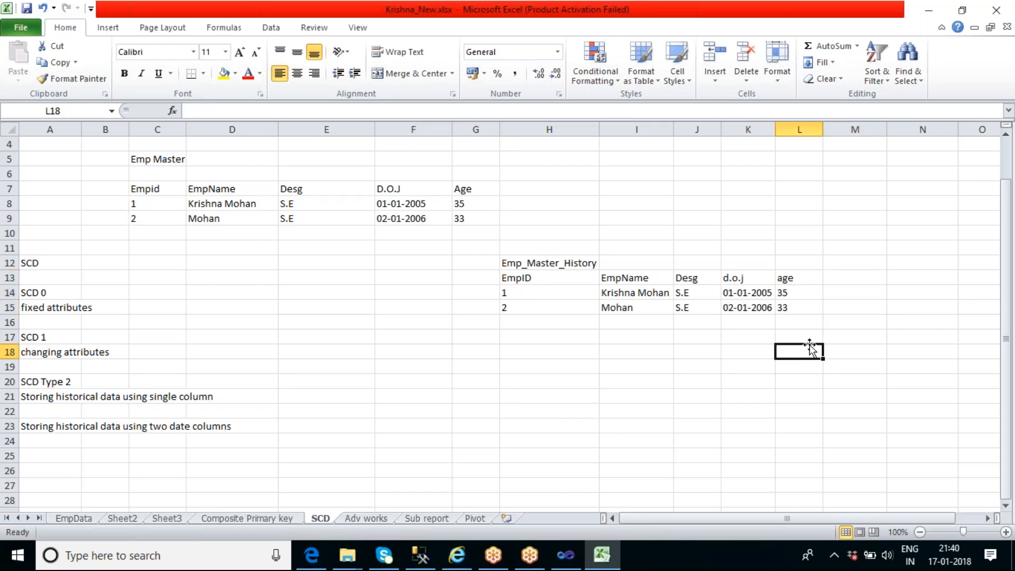
Change employee 1's designation in the Emp Master table to SSE
click(303, 208)
double_click(287, 204)
double_click(287, 204)
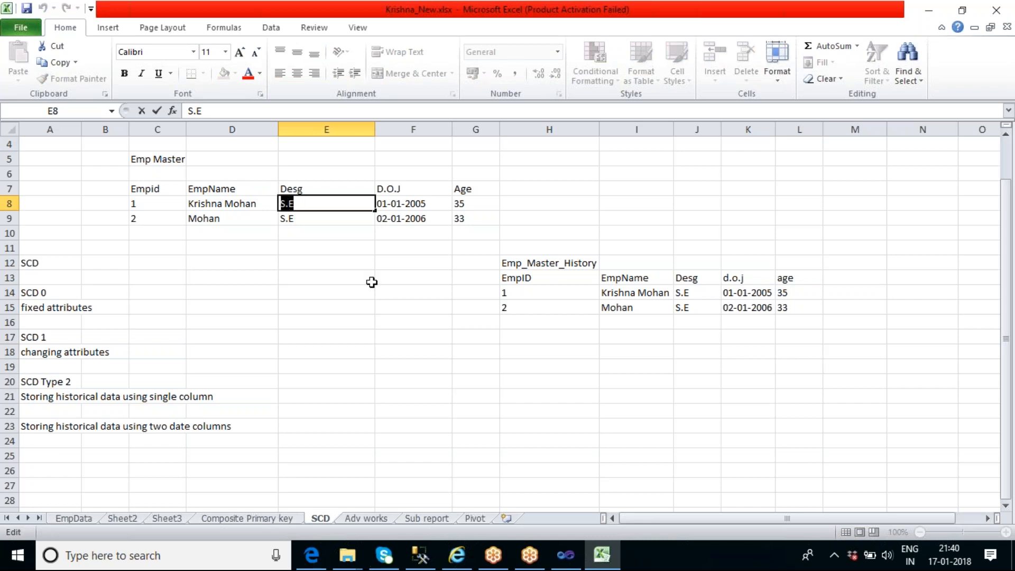
text(s)
key(BackSpace)
text(S)
key(BackSpace)
key(BackSpace)
text(SSE)
click(430, 354)
Copy employee 1's SSE record from Emp Master into row 16 of Emp_Master_History and compare its designation with the employee's first history record
drag(148, 204, 460, 206)
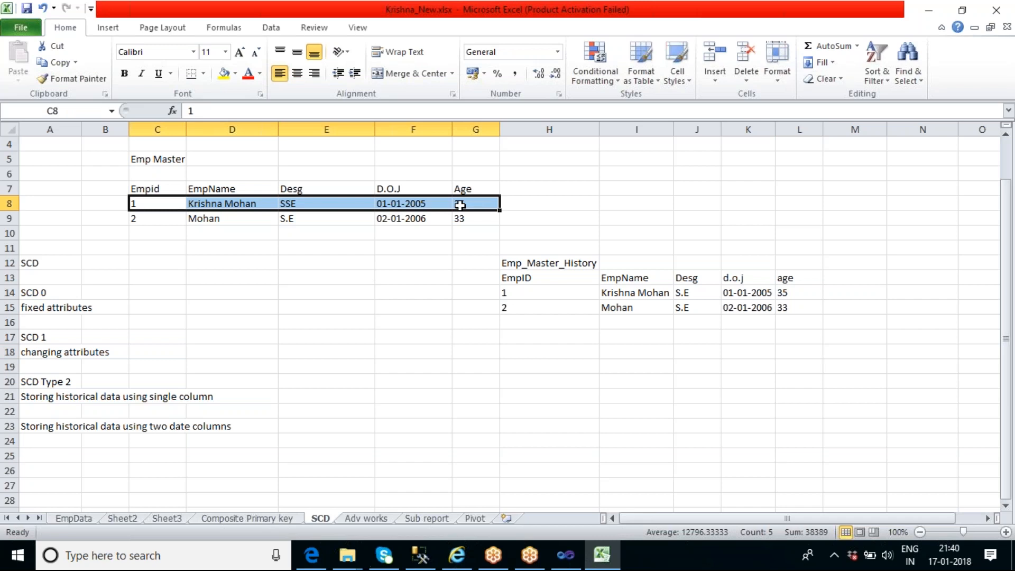
key(ctrl+c)
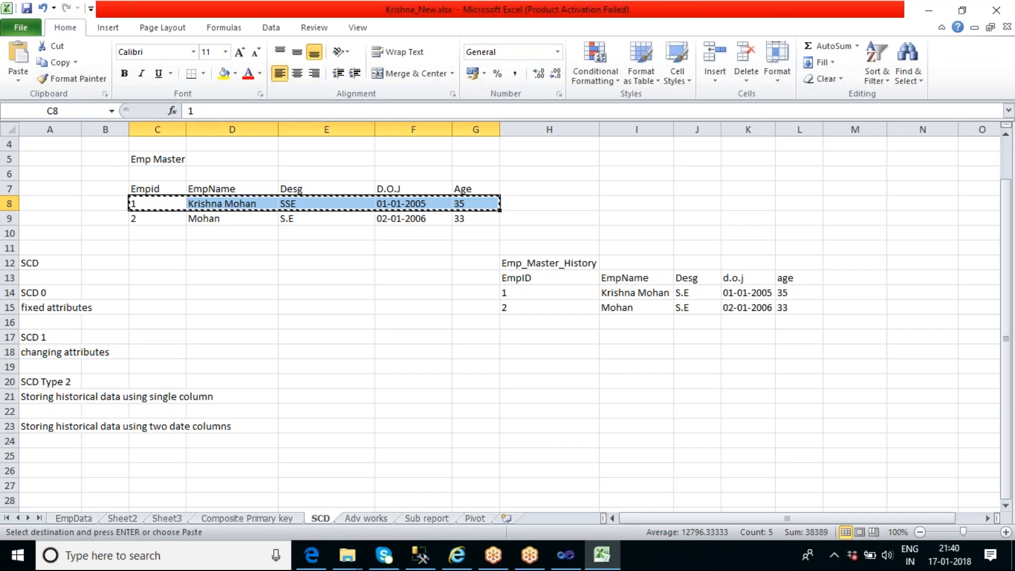
click(528, 321)
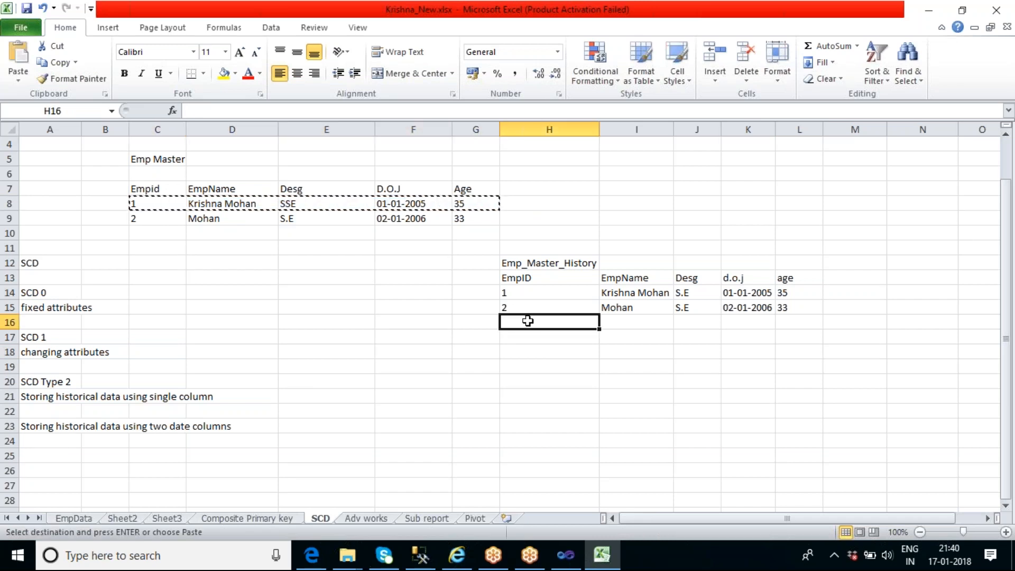
key(ctrl+v)
click(623, 369)
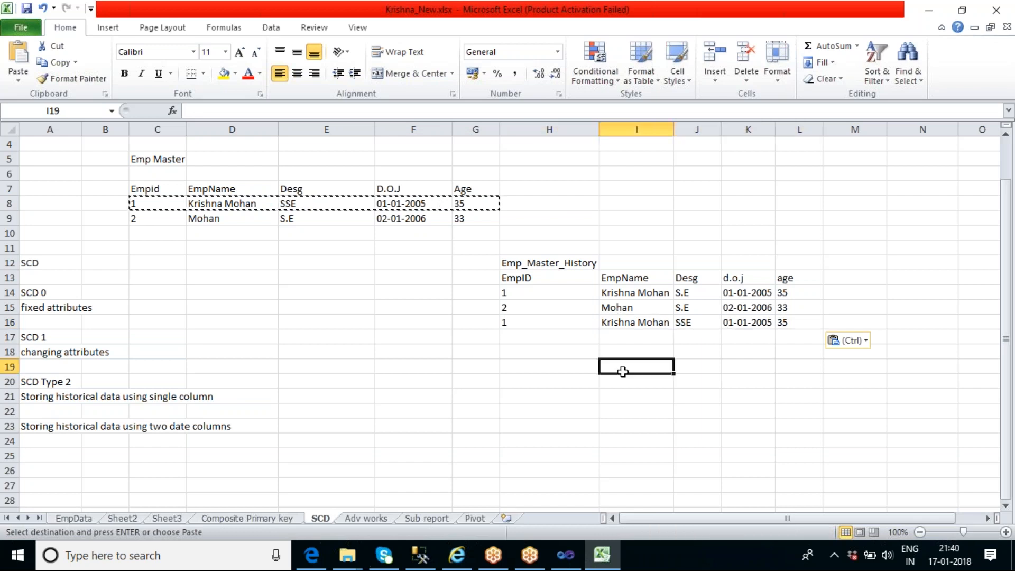
click(692, 324)
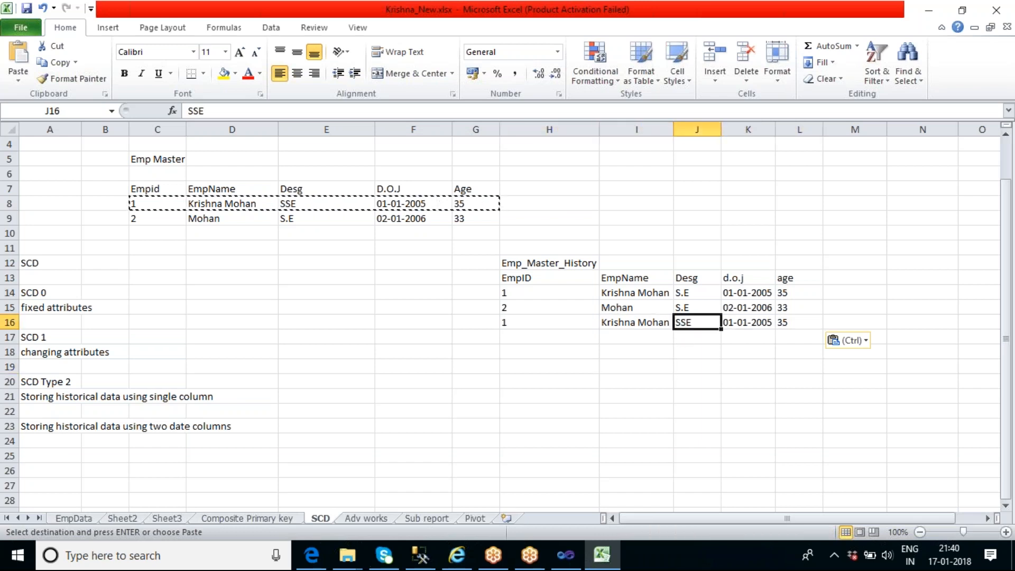
click(698, 294)
click(698, 324)
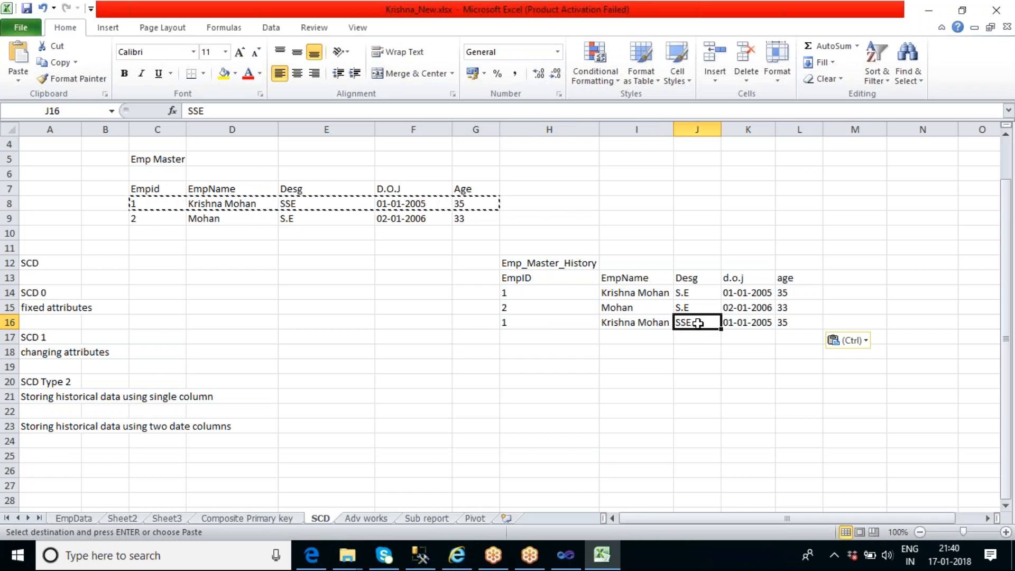
End the copy selection and promote employee 1 to Team Lead in the Emp Master table
click(385, 289)
click(357, 273)
key(Escape)
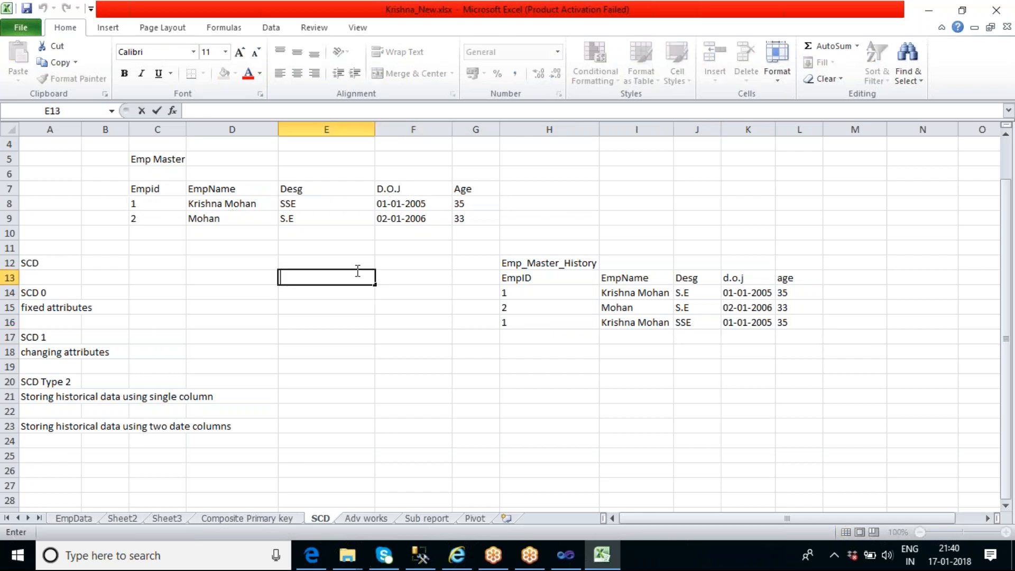
double_click(324, 207)
key(BackSpace)
key(BackSpace)
key(BackSpace)
text(Team Lead)
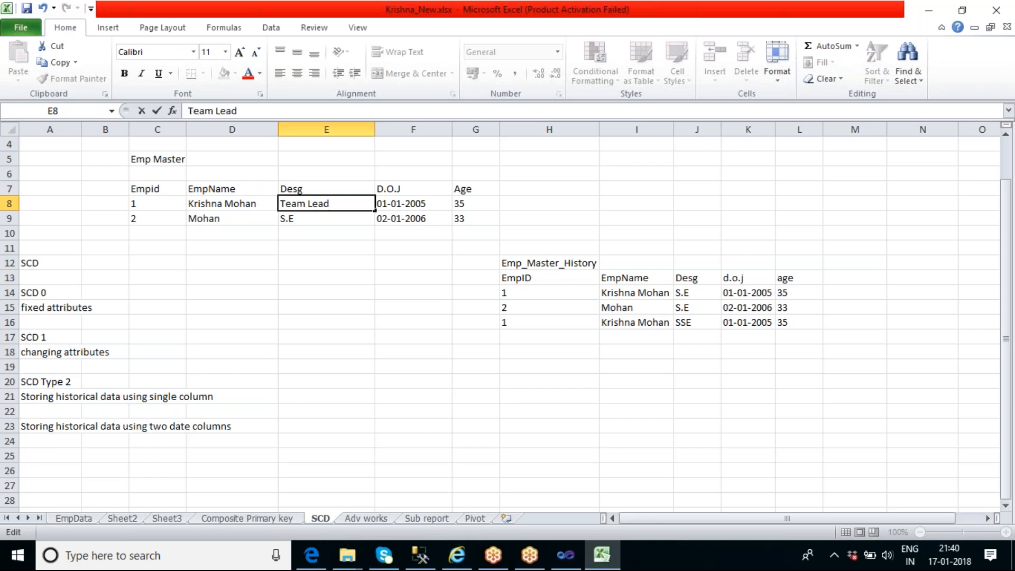
click(385, 293)
Copy employee 1's Team Lead record into row 17 of Emp_Master_History and fit the history table's Desg column to its contents
drag(165, 203, 455, 206)
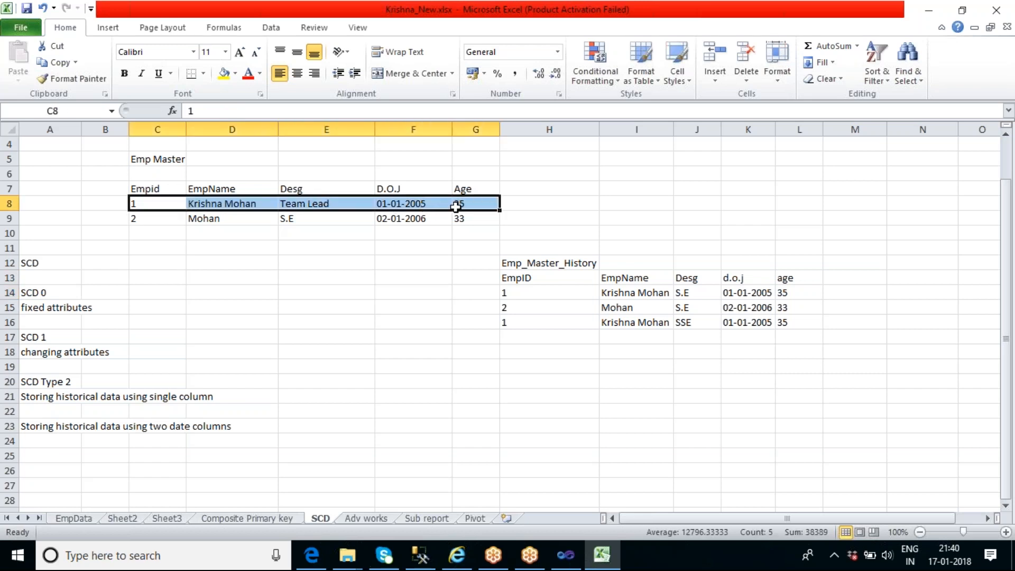
key(ctrl+c)
click(540, 340)
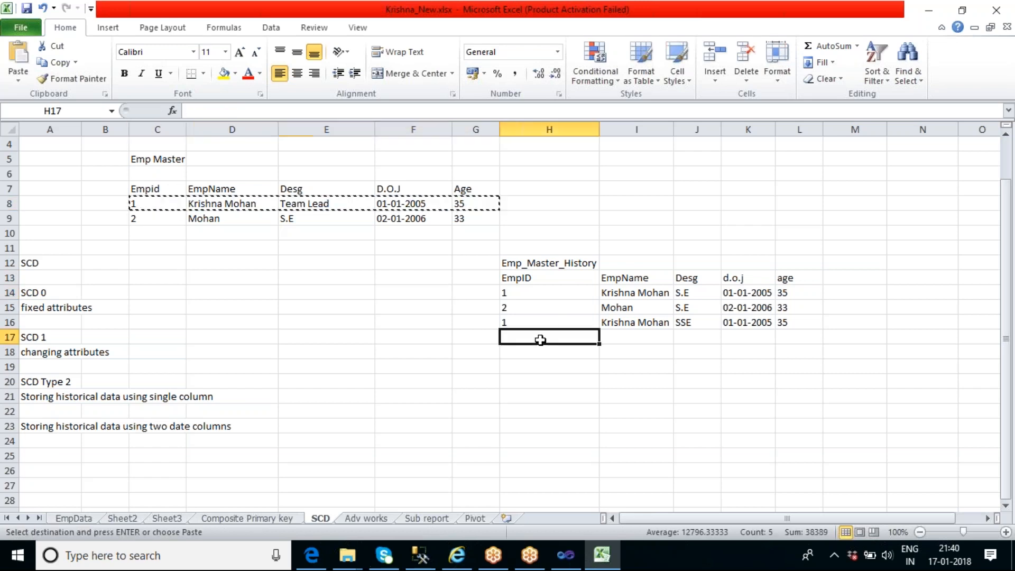
key(ctrl+v)
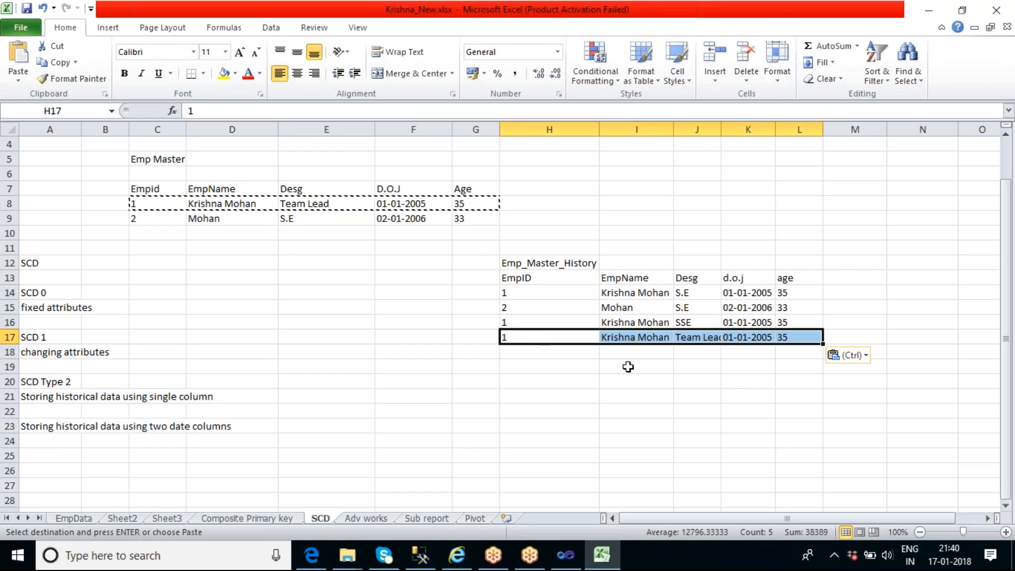
click(637, 380)
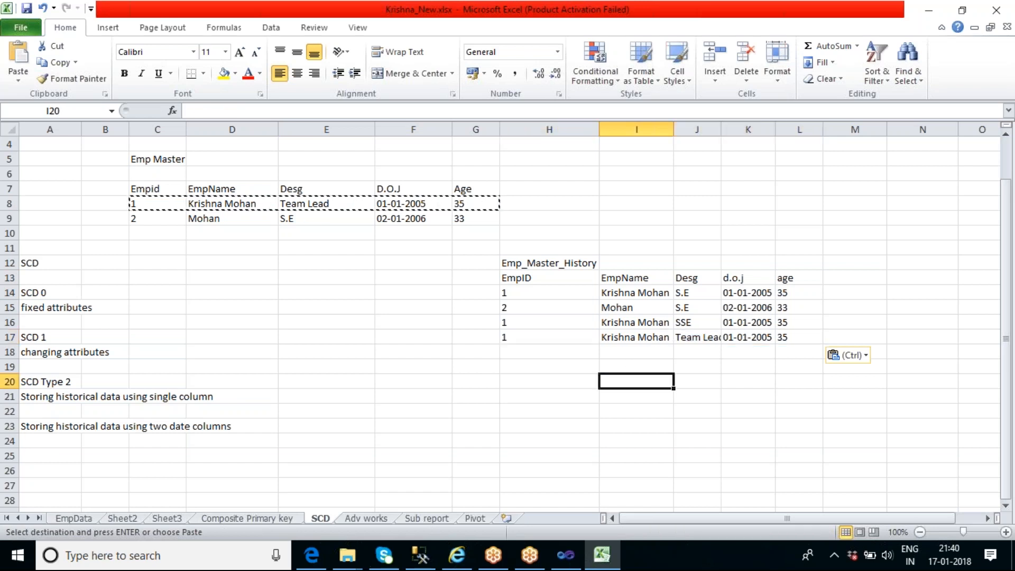
double_click(722, 129)
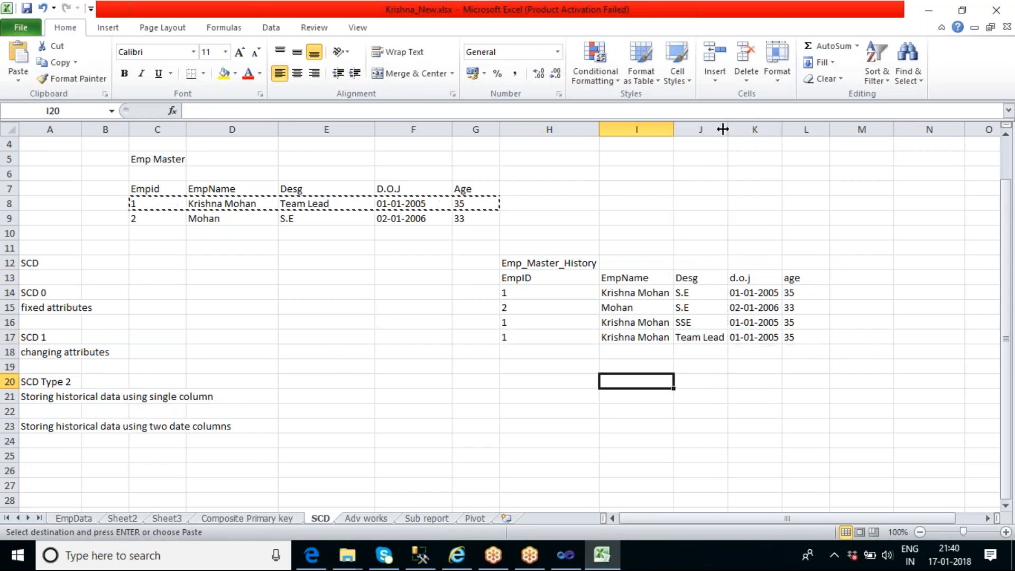
Compare employee 1's current designation in Emp Master with the employee's records in Emp_Master_History
click(337, 277)
double_click(352, 262)
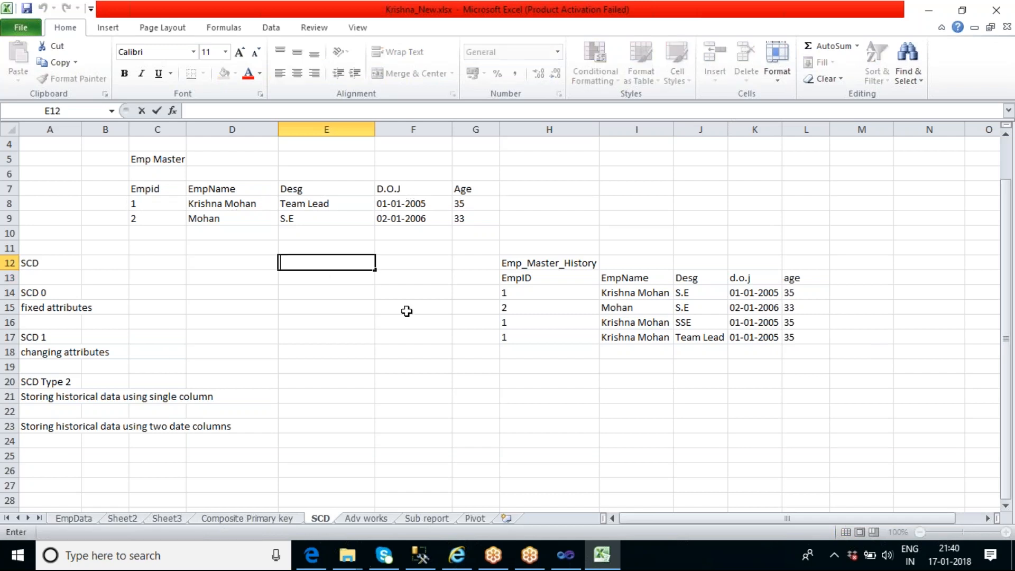
click(299, 205)
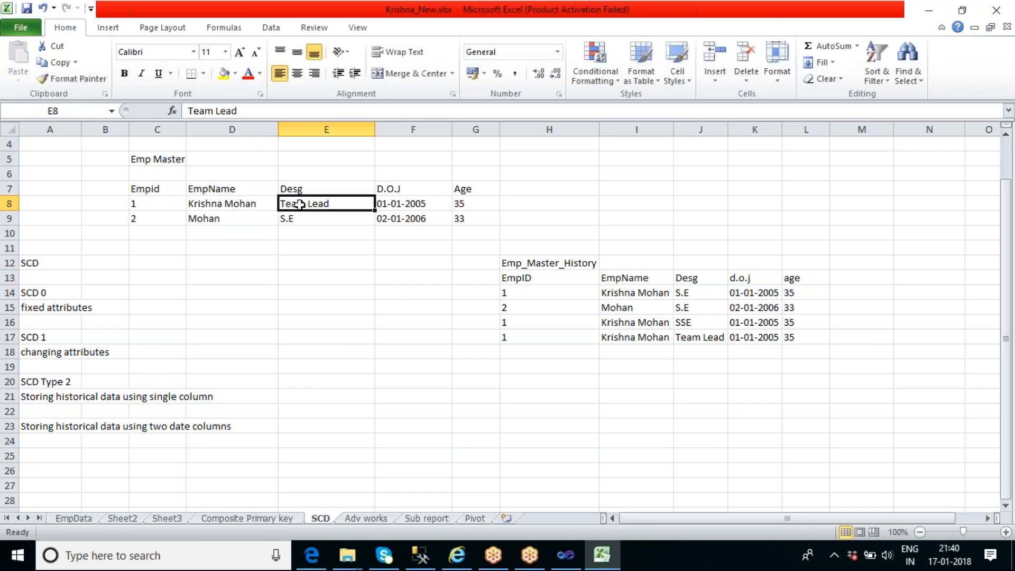
click(540, 292)
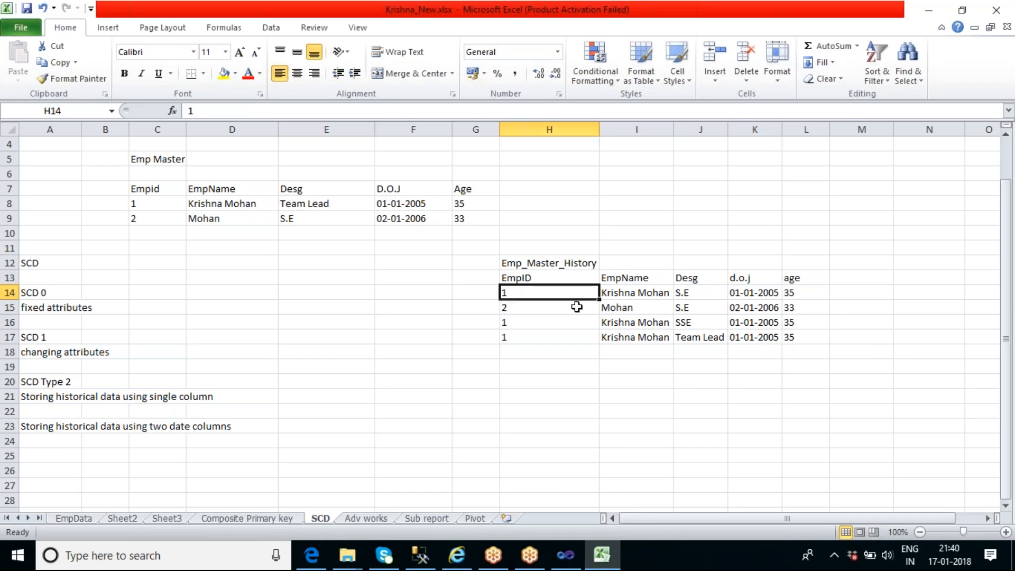
Compare employee 1's designations across the three records kept for that employee in Emp_Master_History
click(524, 326)
click(524, 338)
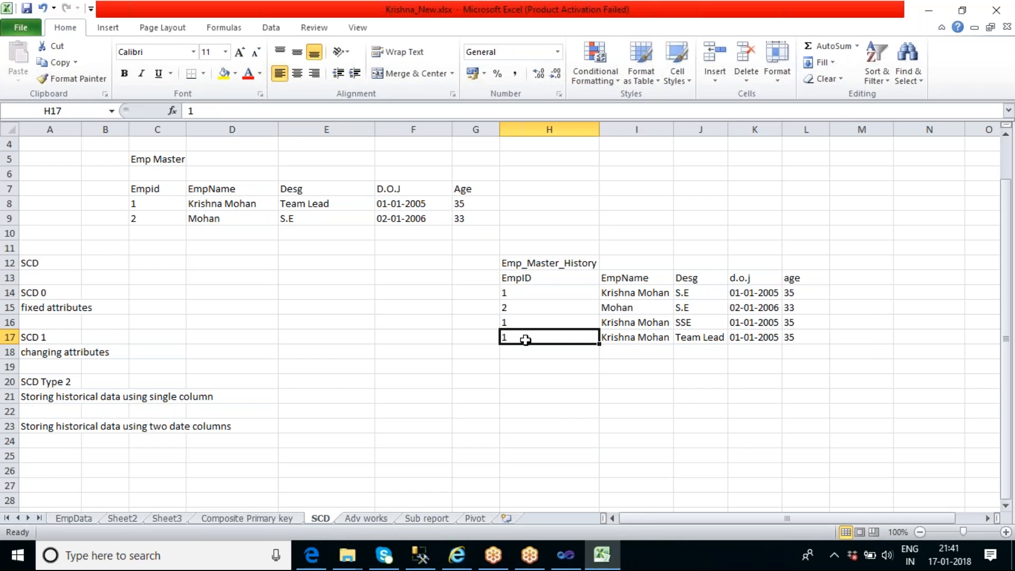
click(694, 293)
click(704, 322)
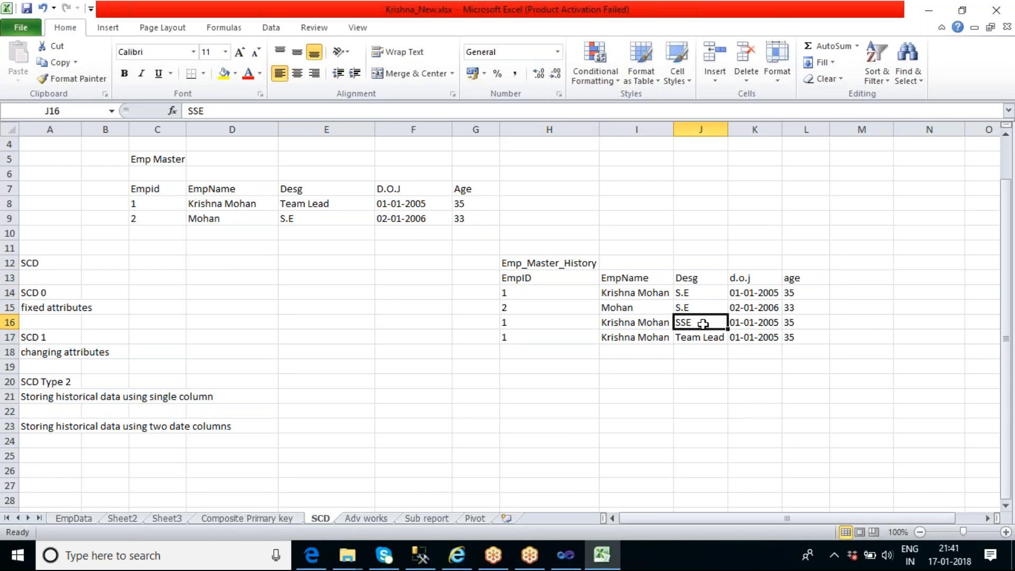
click(708, 337)
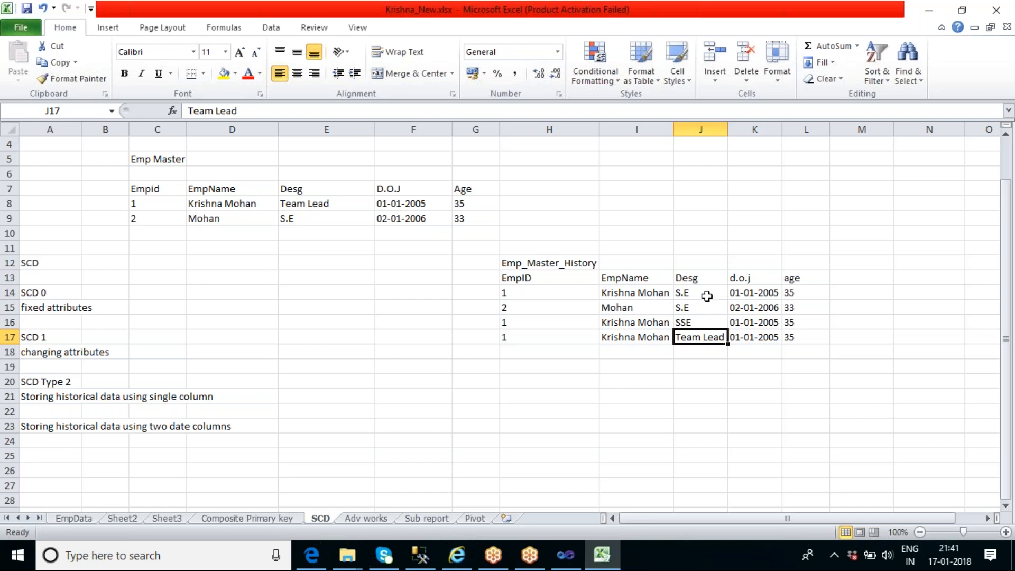
click(707, 296)
click(705, 320)
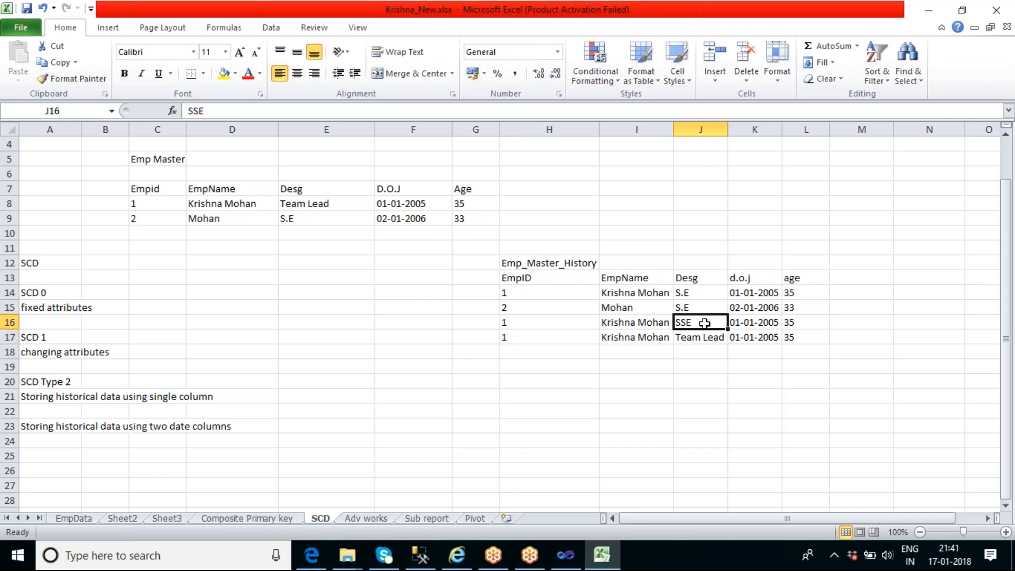
click(710, 341)
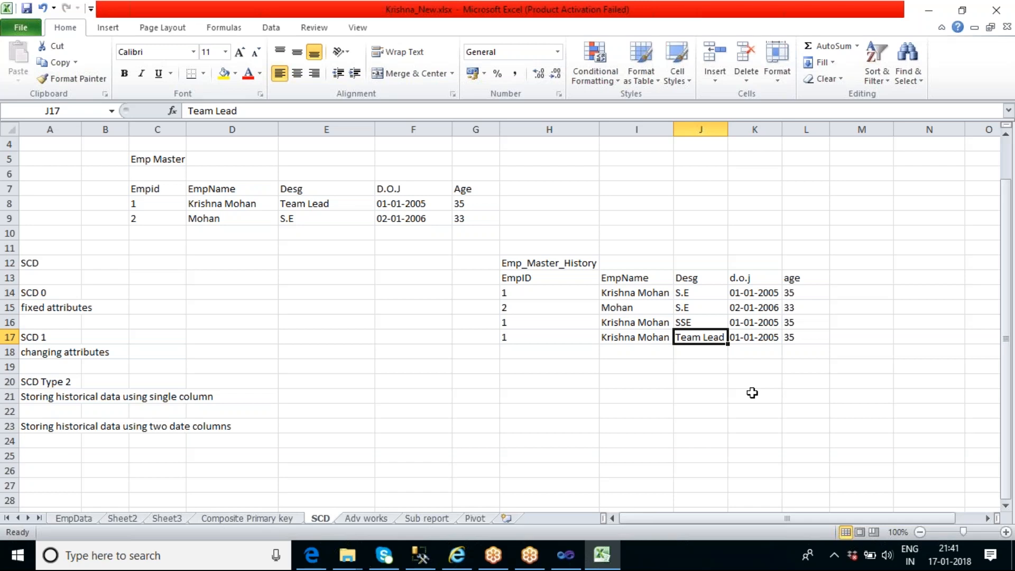
click(715, 394)
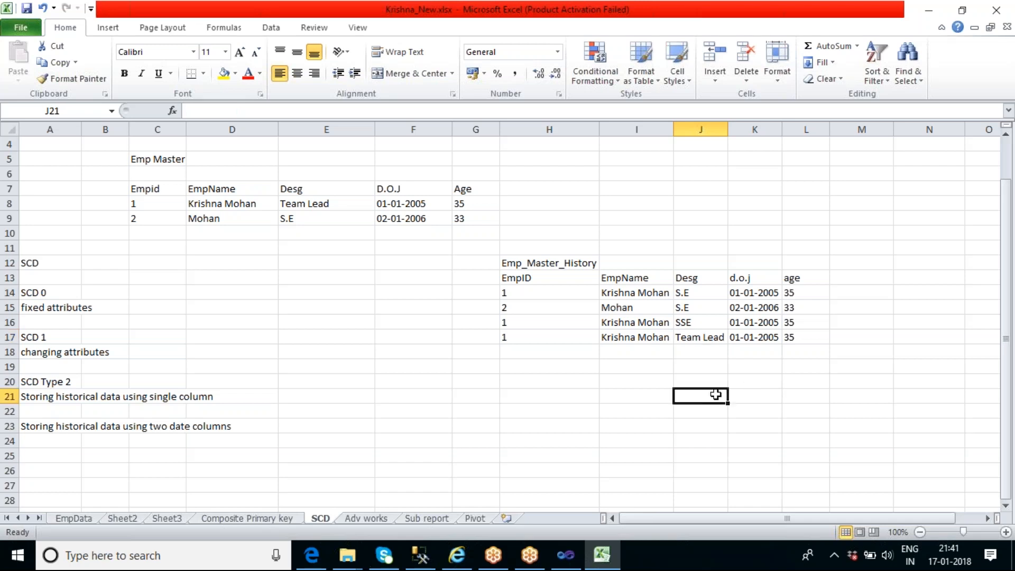
click(530, 293)
click(689, 291)
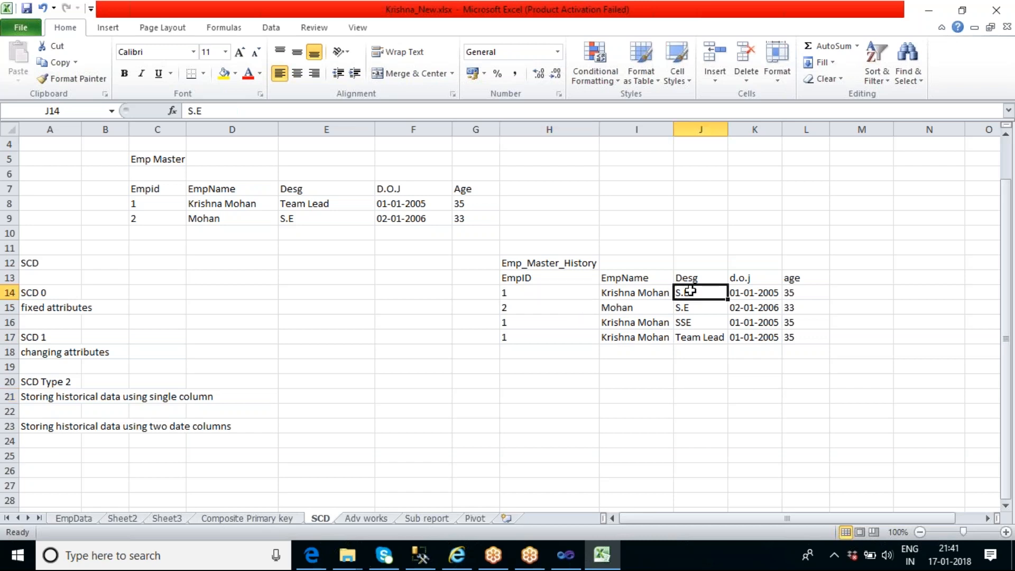
click(561, 320)
click(682, 323)
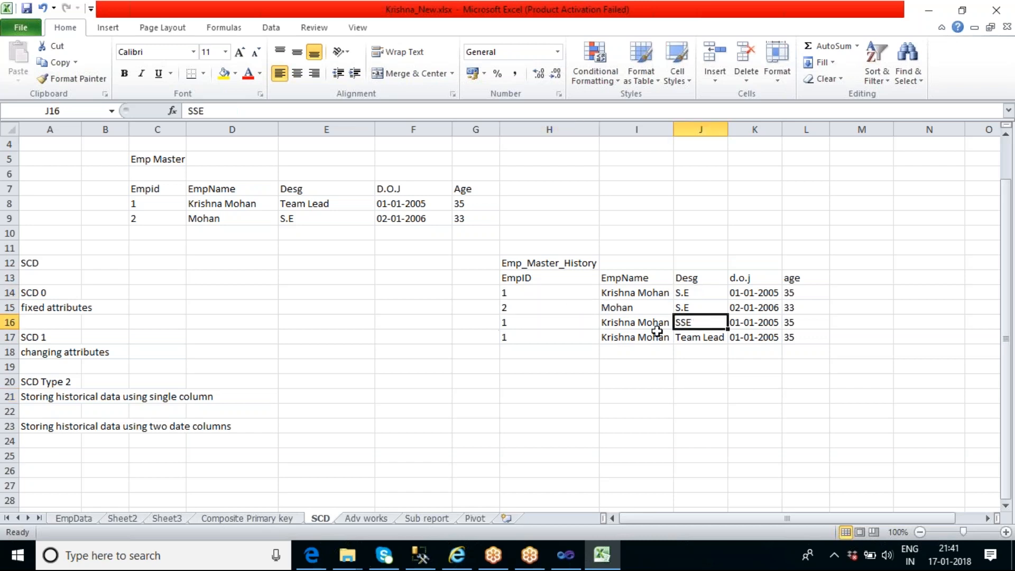
click(532, 340)
click(700, 341)
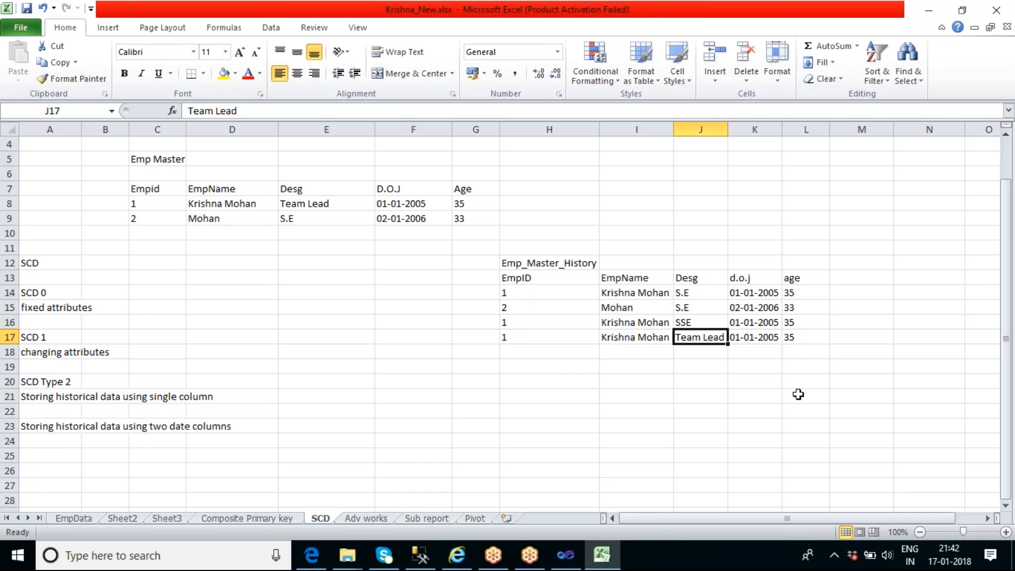
Add an "Active" column heading in M13, beside the age column of Emp_Master_History
click(538, 280)
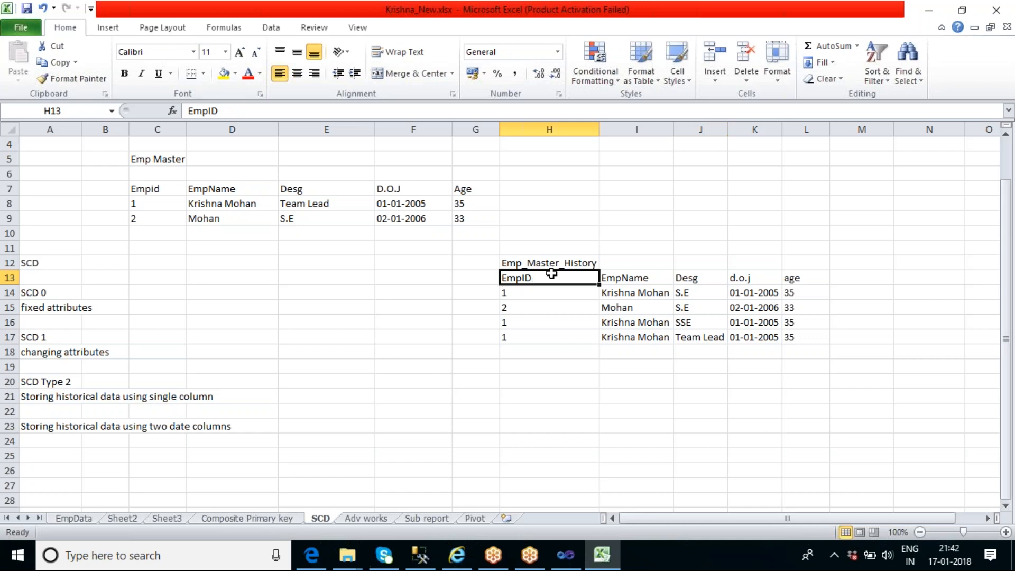
key(Up)
click(843, 280)
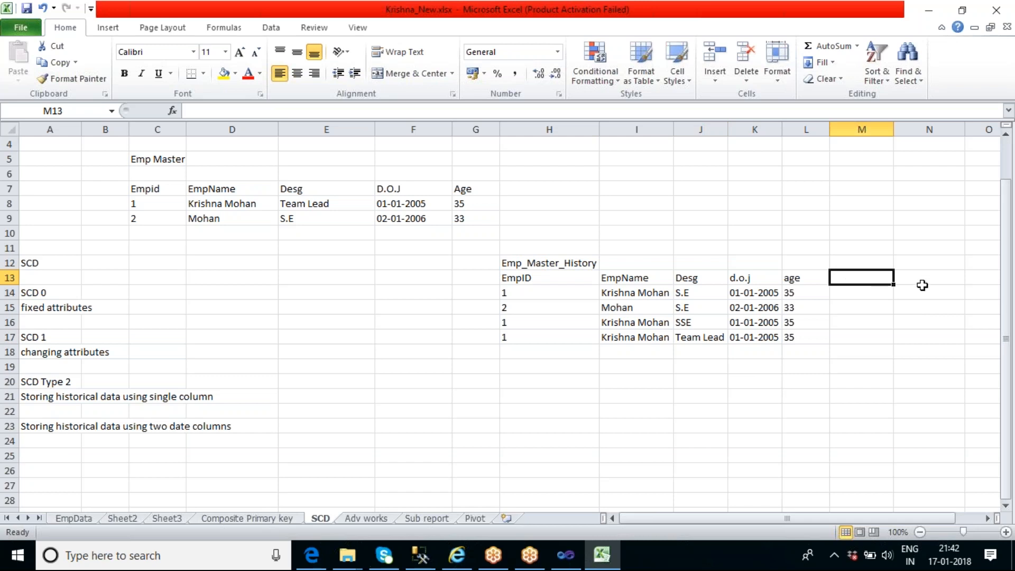
text(Active)
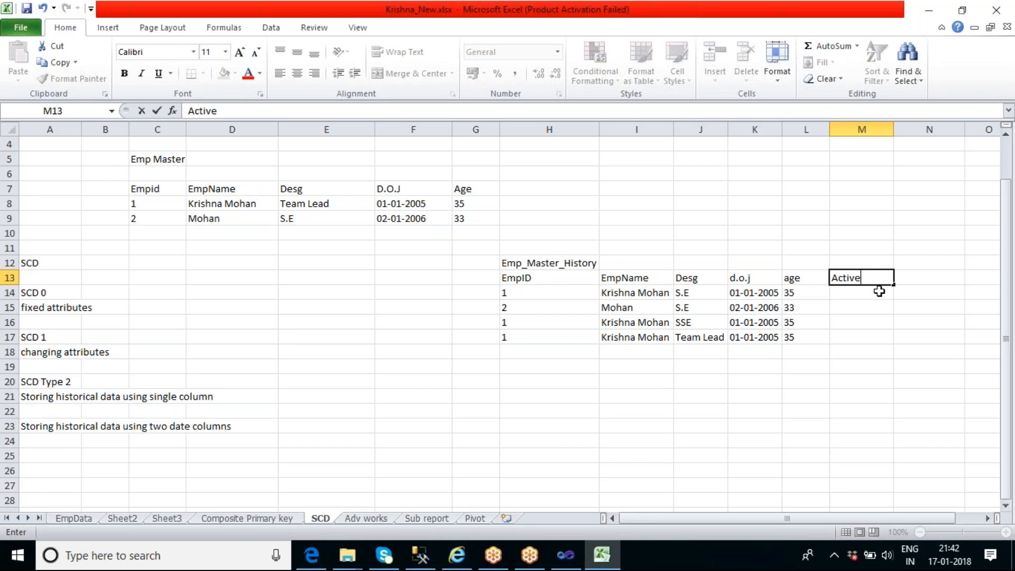
click(868, 347)
Remove employee 1's SSE and Team Lead records from rows 16 and 17 of Emp_Master_History
drag(539, 324, 792, 338)
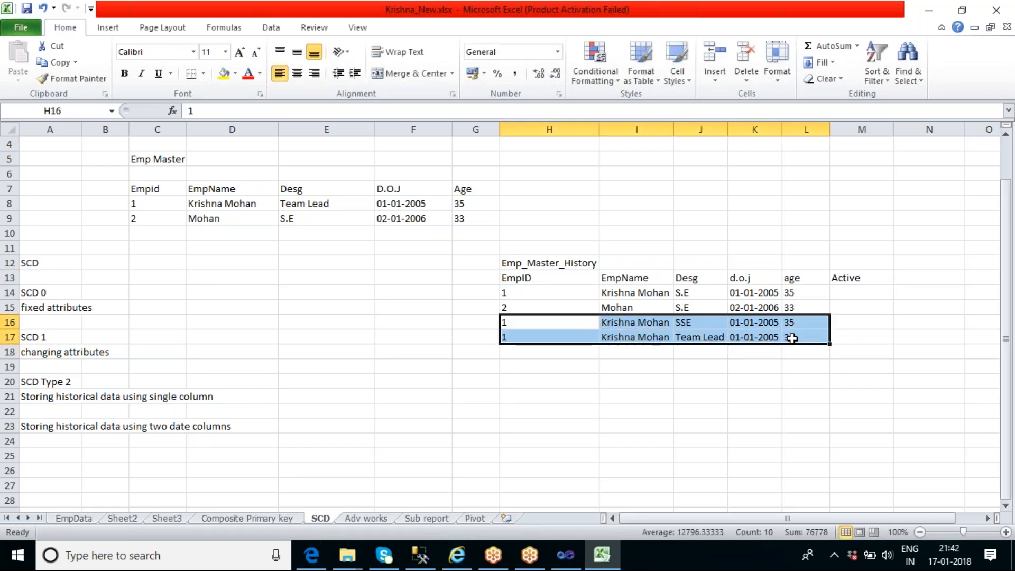
key(ctrl+c)
click(802, 369)
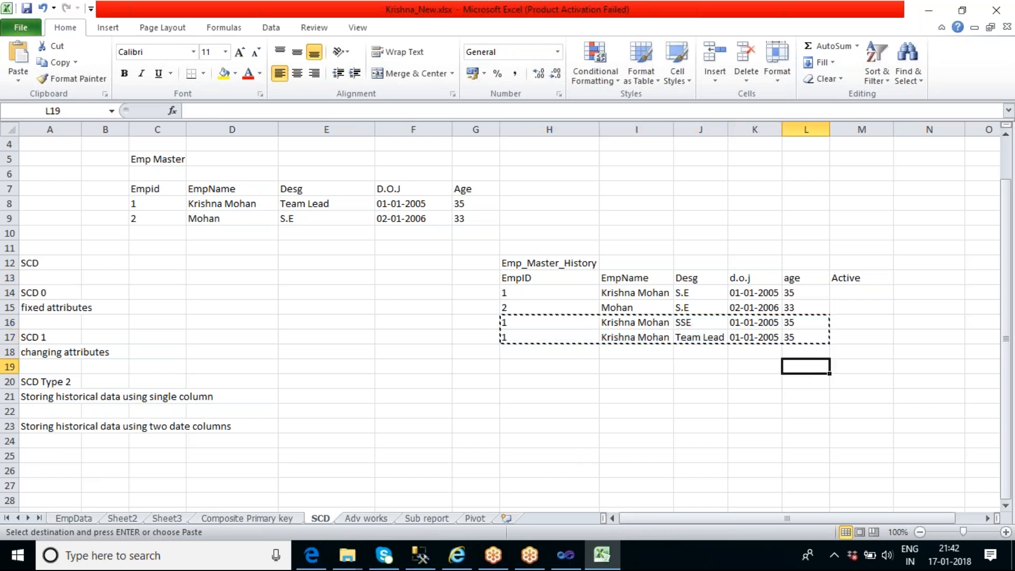
double_click(857, 338)
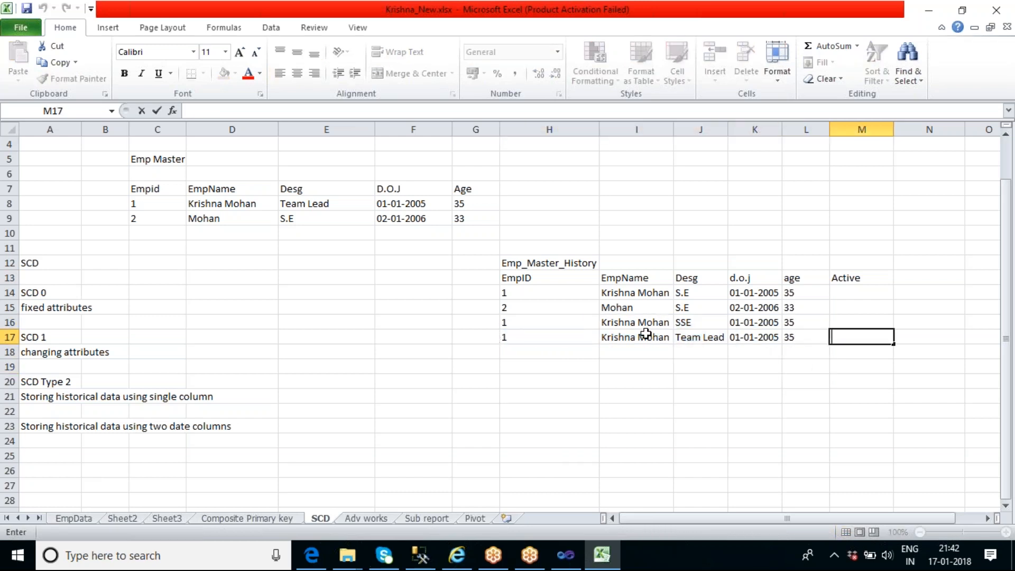
drag(551, 323, 796, 336)
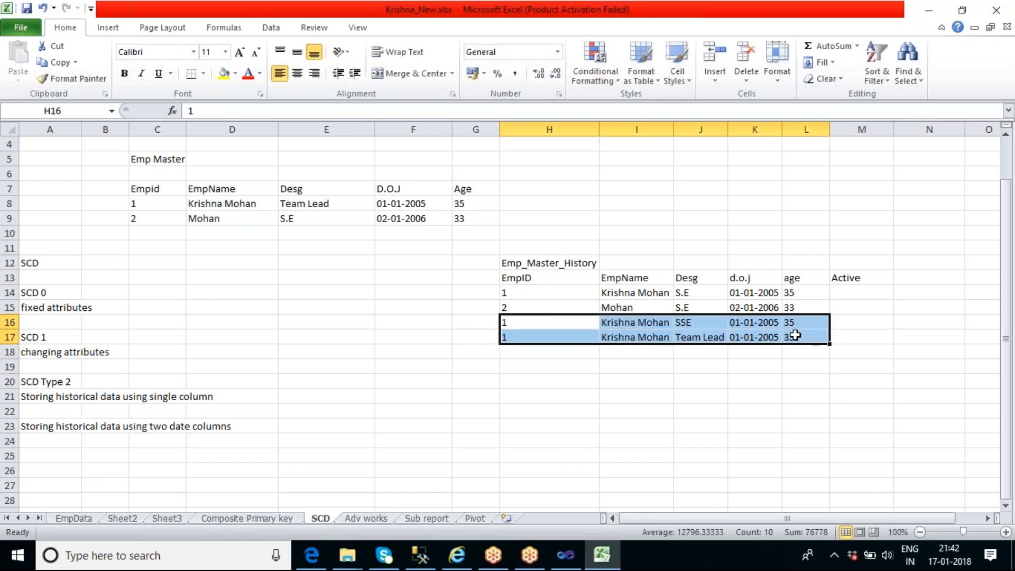
key(ctrl+c)
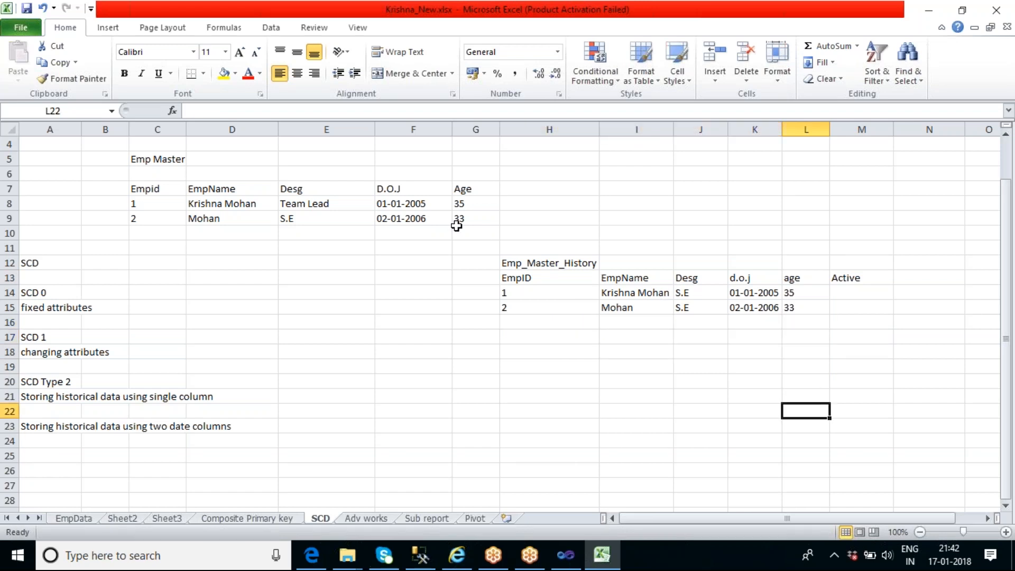
Set Active to 1 for both S.E records in rows 14 and 15 of Emp_Master_History
click(855, 294)
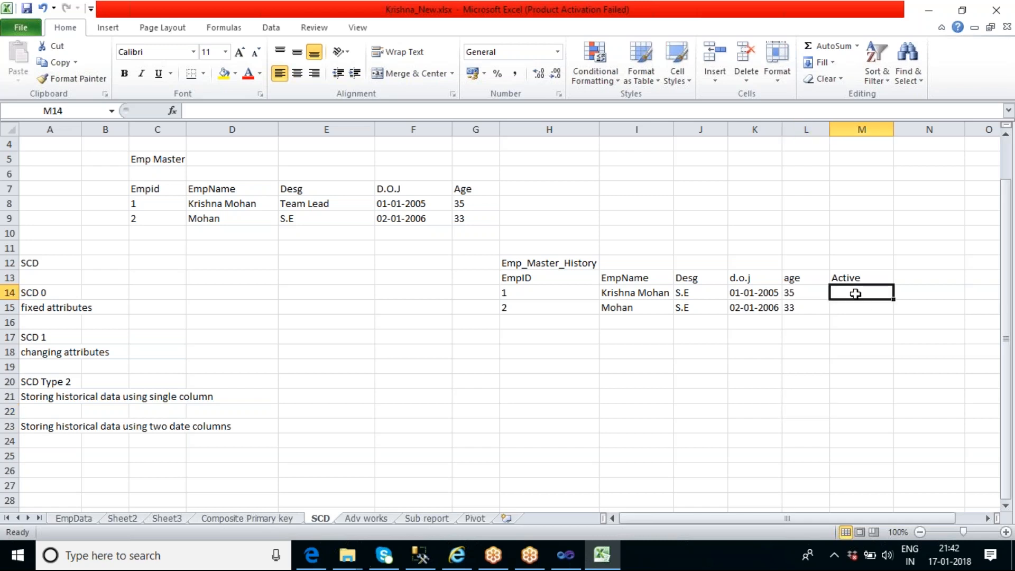
text(1)
key(Return)
text(1)
key(Return)
key(Return)
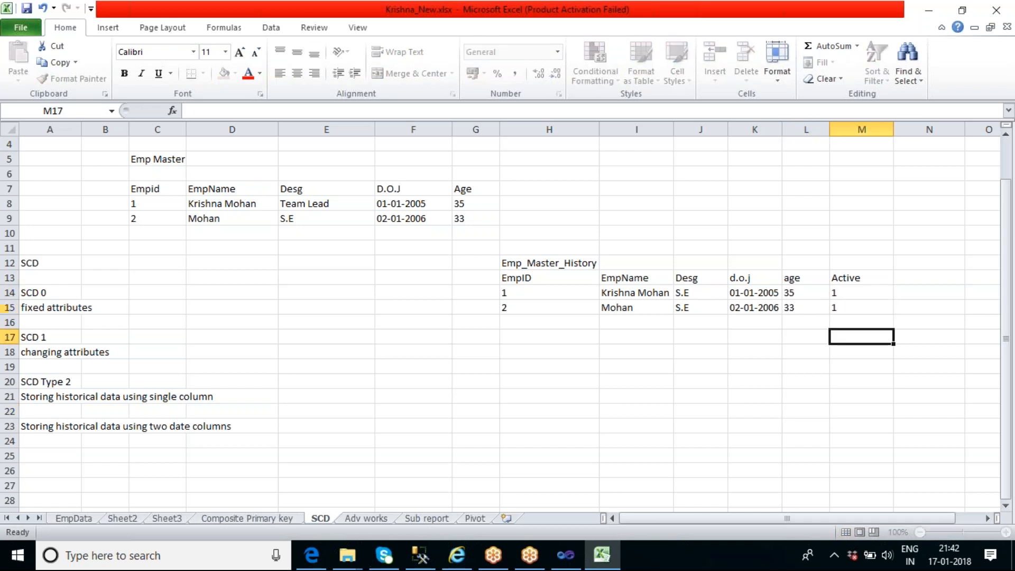
Copy employee 1's record from Emp Master into row 16 of Emp_Master_History
drag(169, 202, 465, 204)
key(ctrl+c)
click(519, 322)
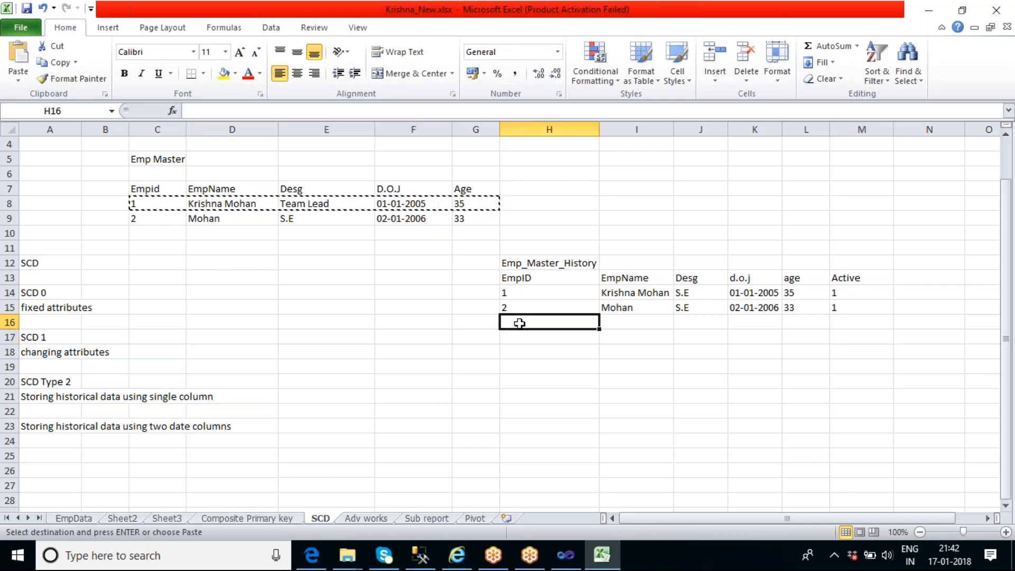
key(ctrl+v)
Change the designation in row 16 of Emp_Master_History to SSE
double_click(693, 323)
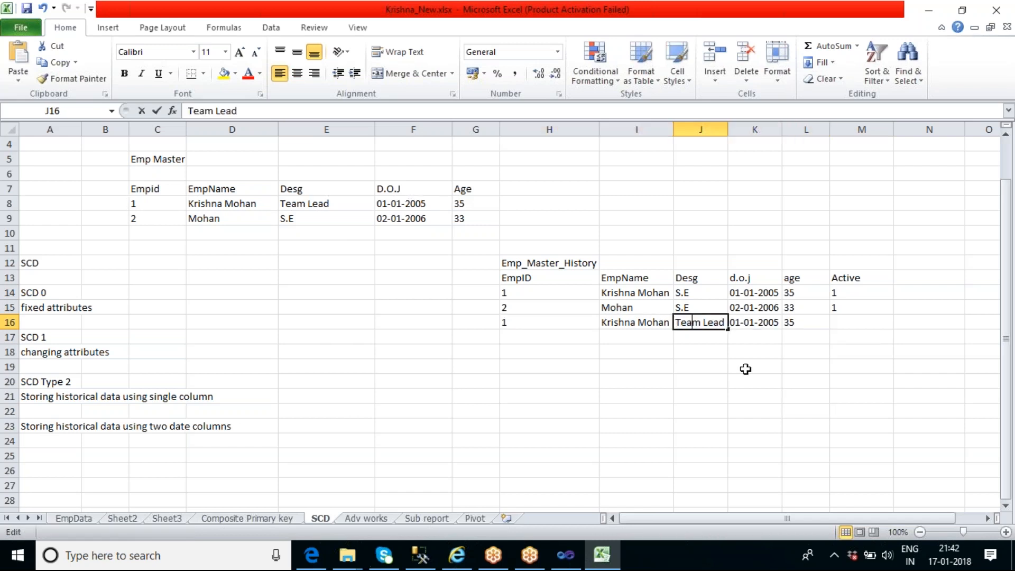
key(Delete)
key(Delete)
key(Delete)
key(Delete)
key(Delete)
key(Delete)
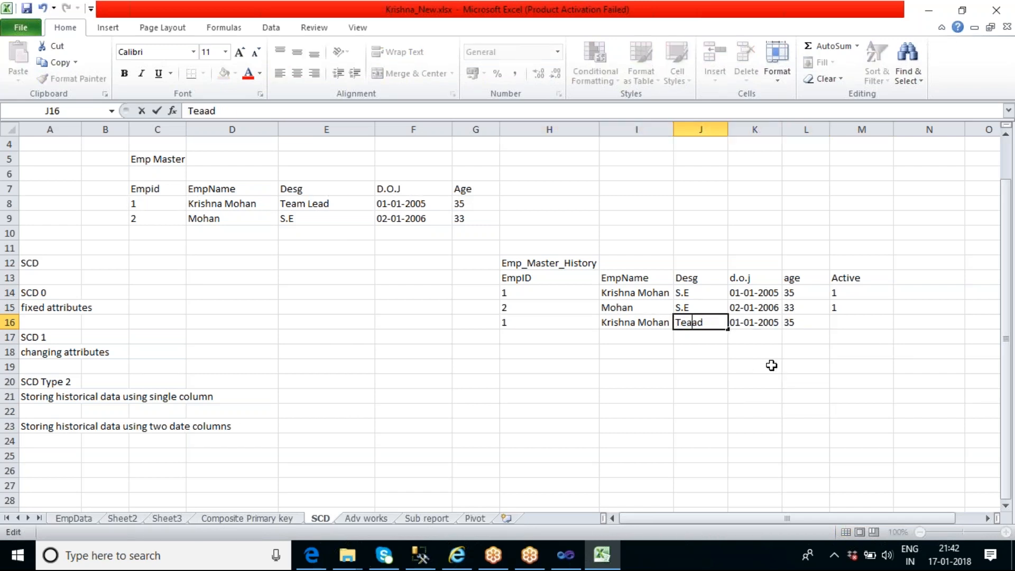
key(BackSpace)
key(BackSpace)
key(BackSpace)
text(SSE)
click(865, 368)
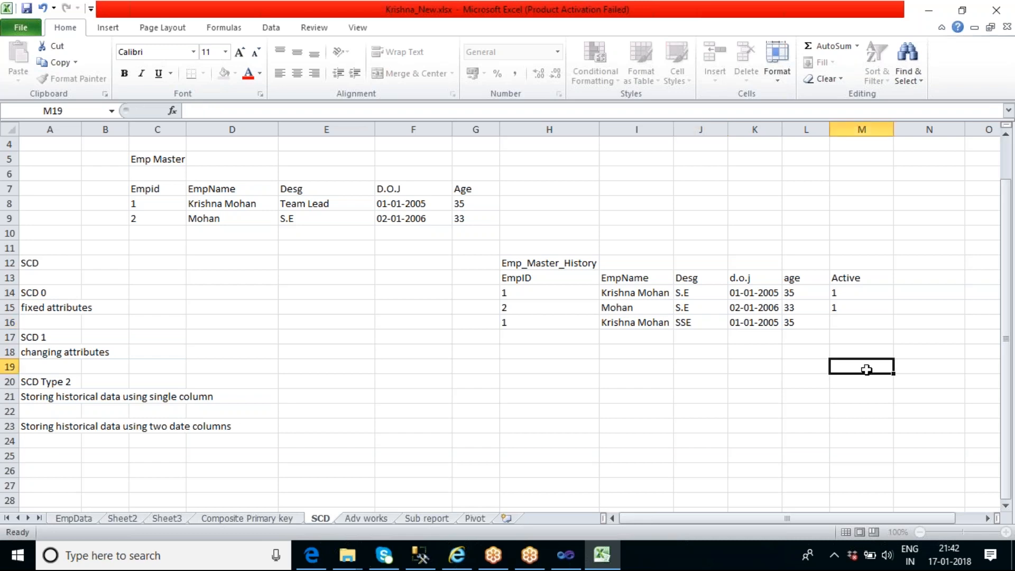
Set Active to 0 for employee 1's S.E record in row 14 and to 1 for the SSE record in row 16
click(533, 289)
click(700, 293)
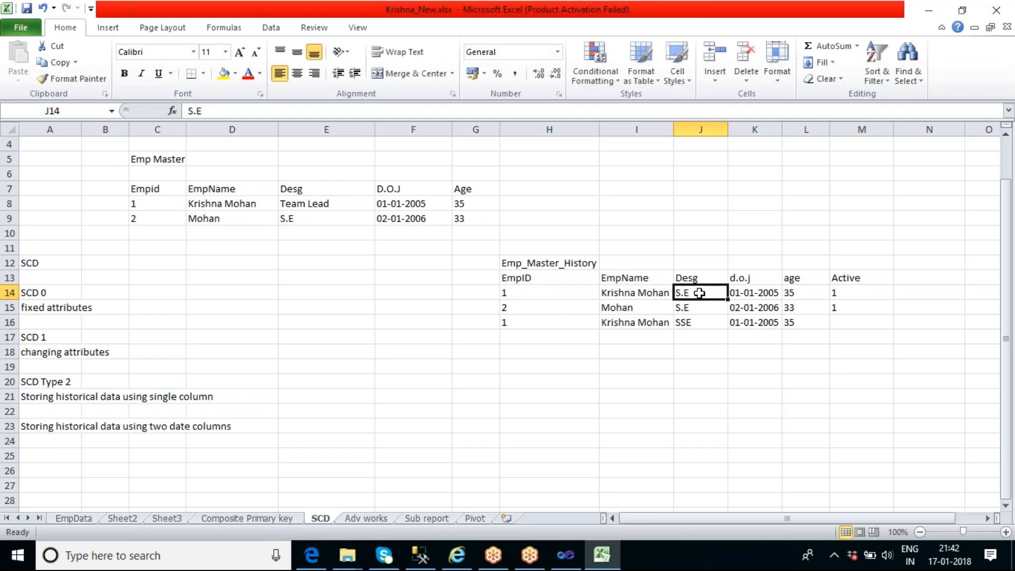
click(846, 291)
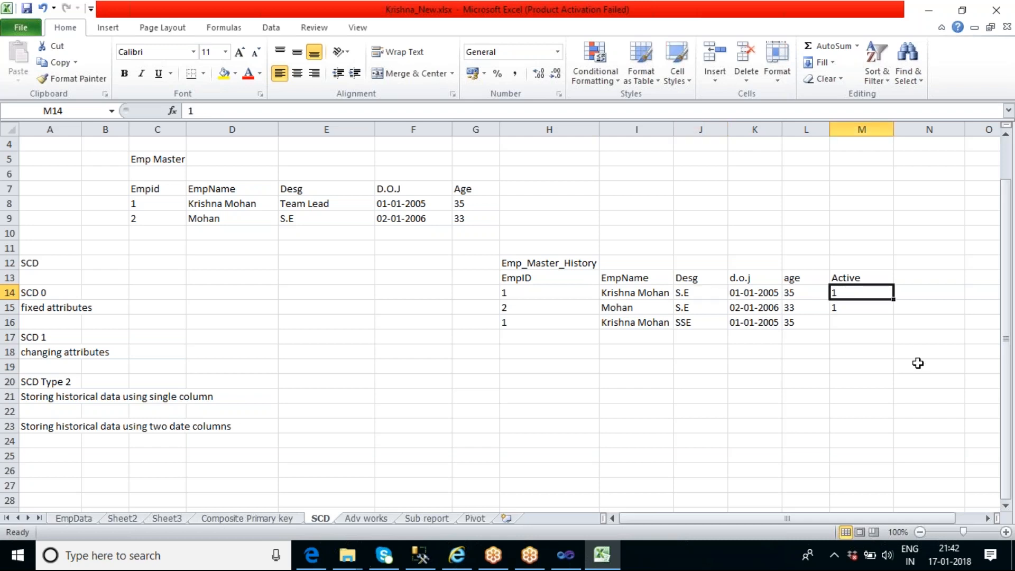
text(0)
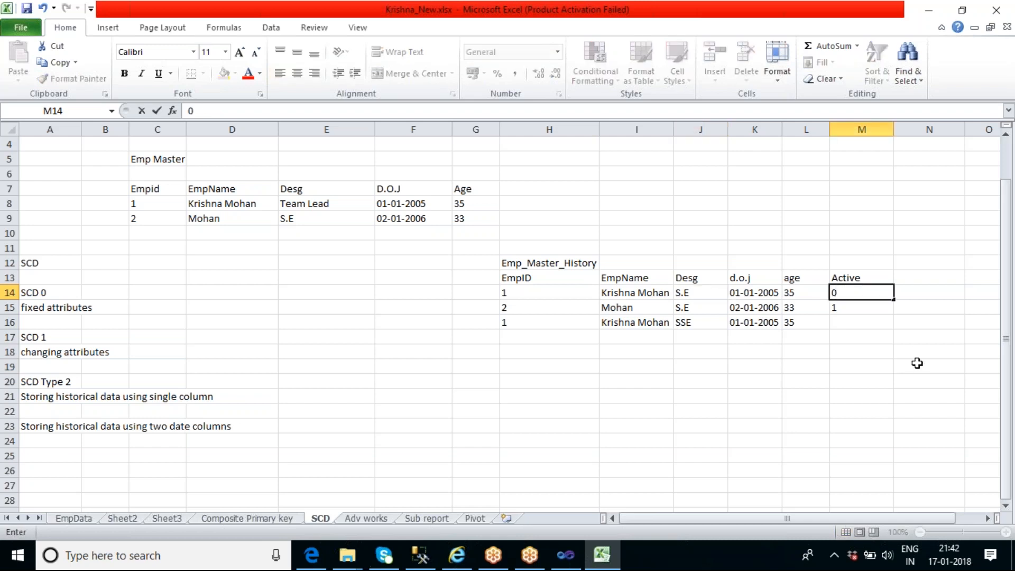
click(843, 325)
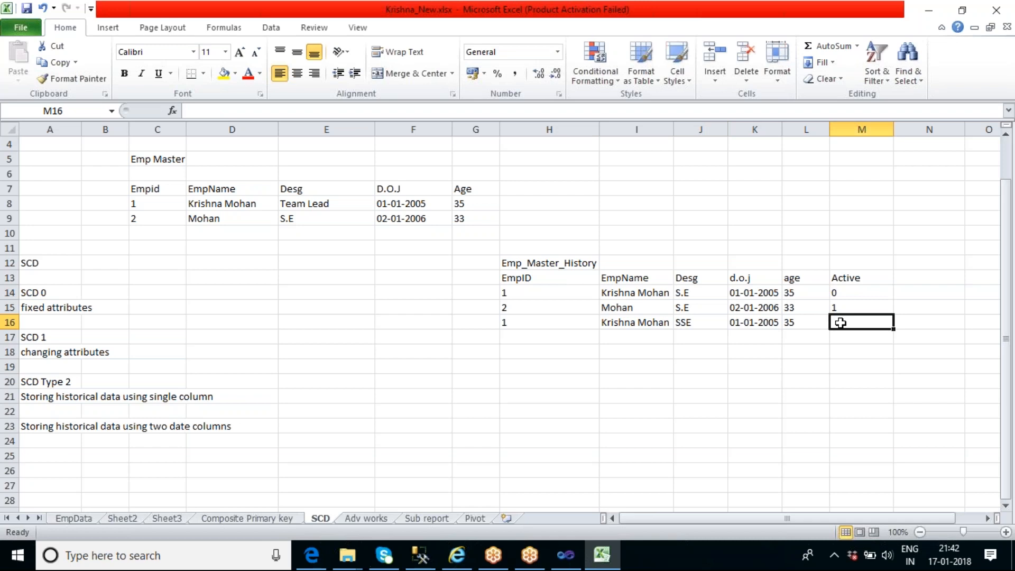
text(1)
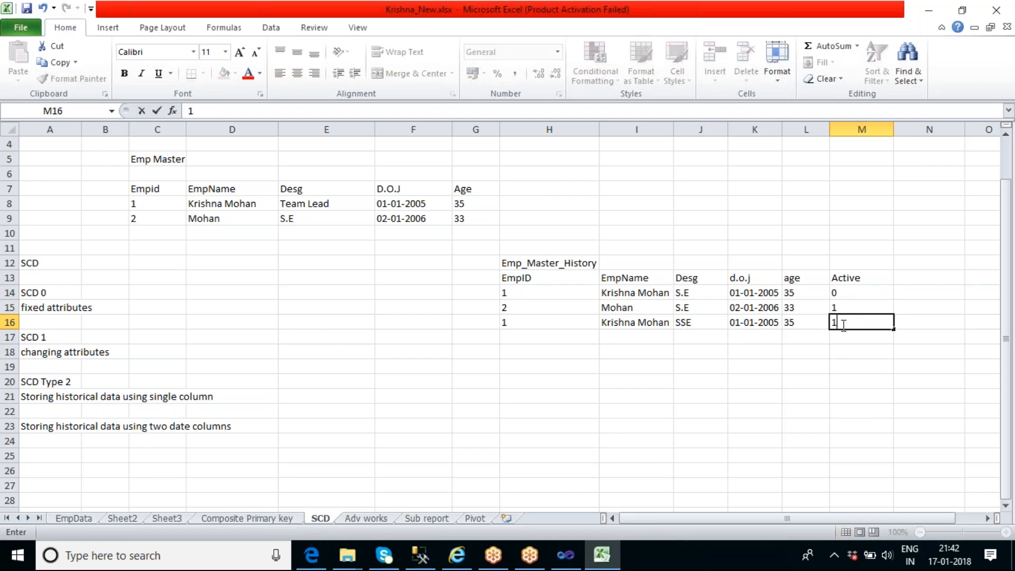
click(864, 367)
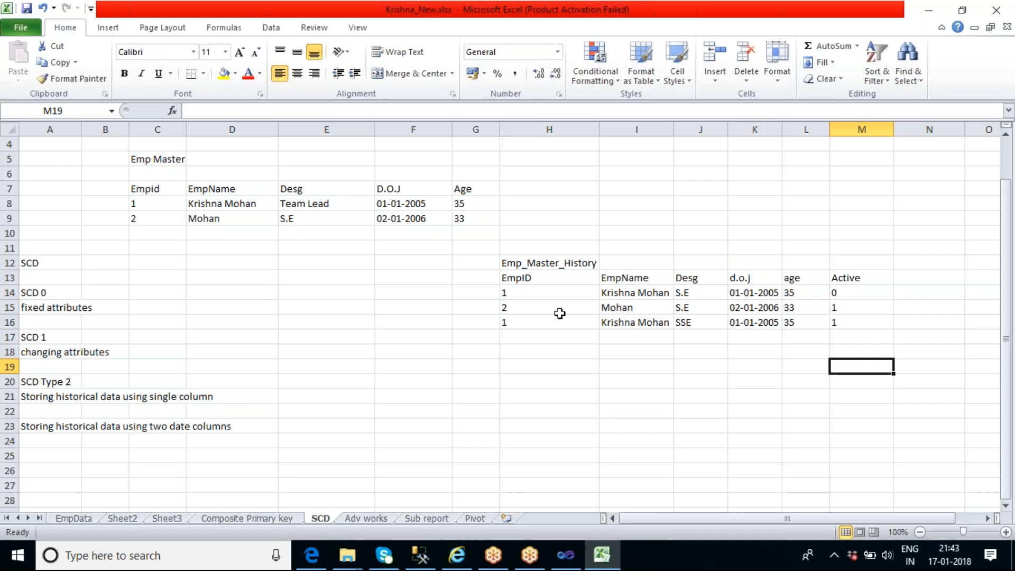
Copy employee 1's Team Lead record from Emp Master into row 17, below the SSE record in Emp_Master_History
click(526, 336)
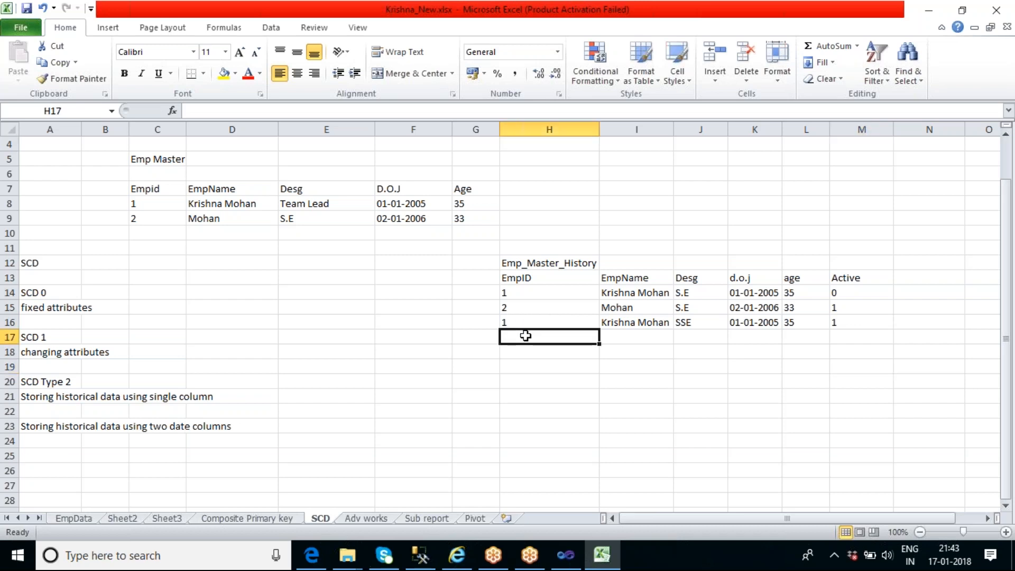
click(608, 366)
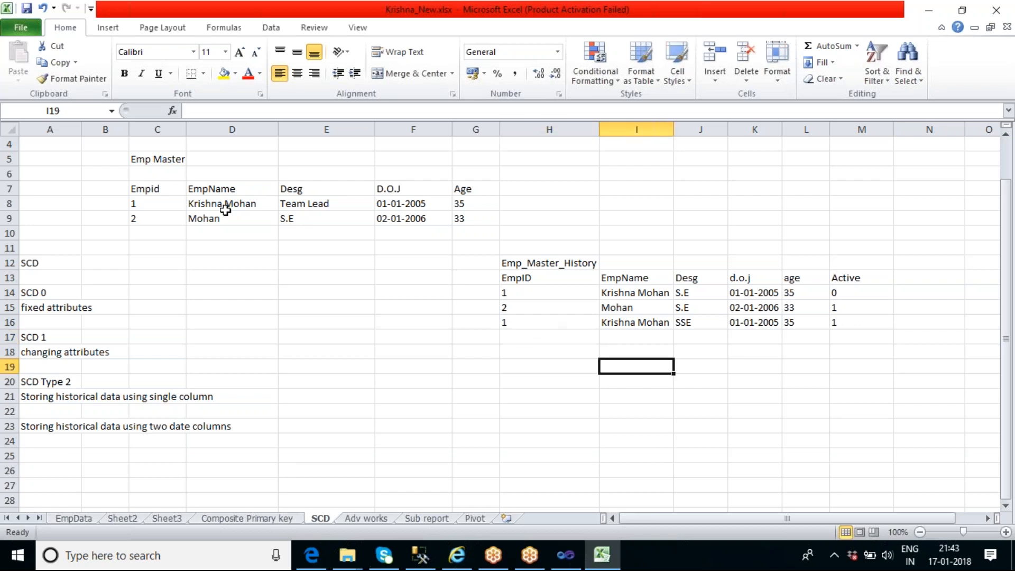
drag(154, 203, 455, 205)
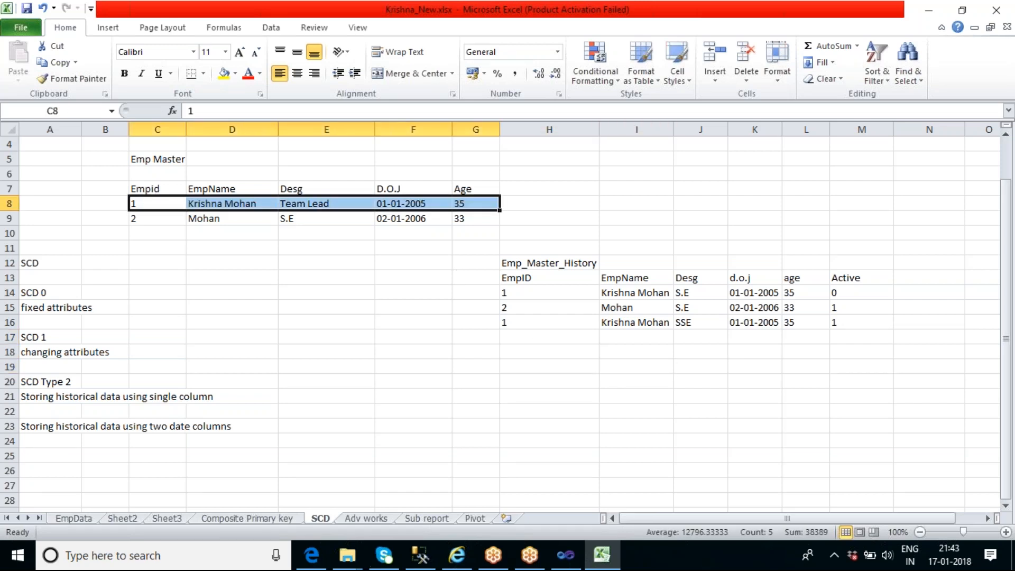
key(ctrl+c)
click(553, 336)
key(ctrl+v)
click(737, 362)
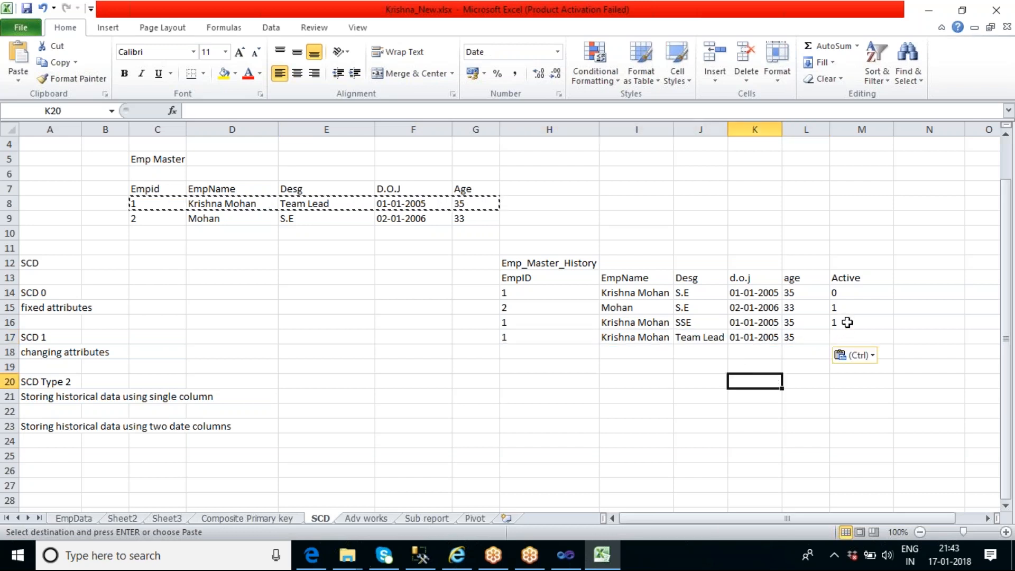
Set Active to 1 for the Team Lead record in row 17 and to 0 for the SSE record in row 16
click(846, 340)
text(1)
click(866, 369)
double_click(843, 317)
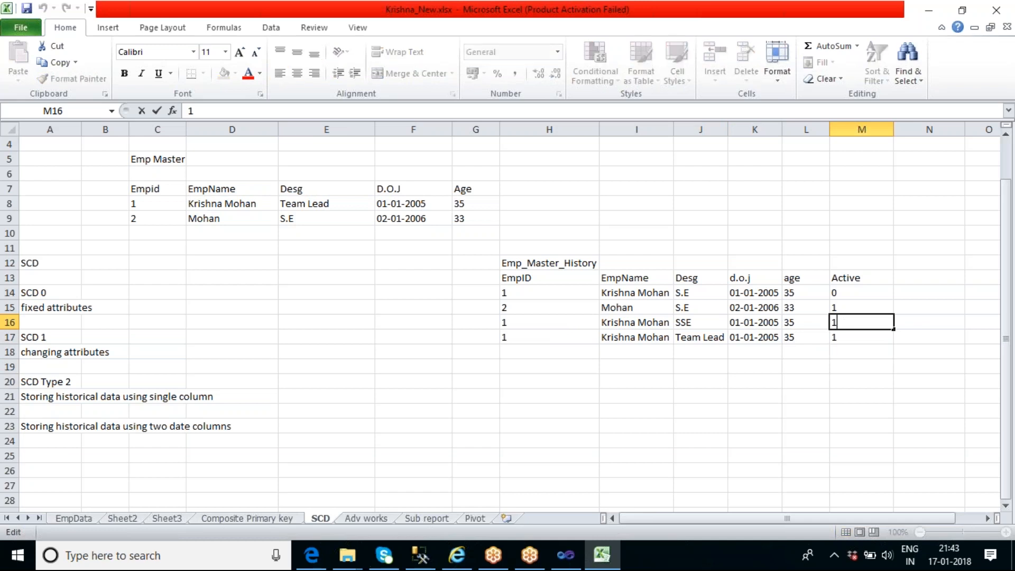
key(BackSpace)
text(0)
click(856, 377)
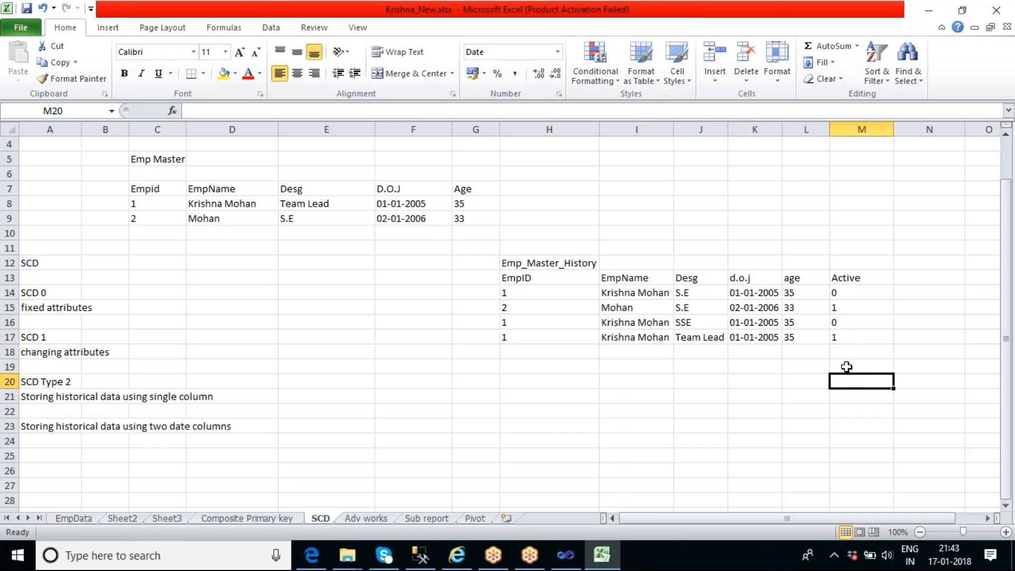
Review the Active flags and the successive designations of employee 1 in the Emp_Master_History table
click(519, 337)
click(840, 336)
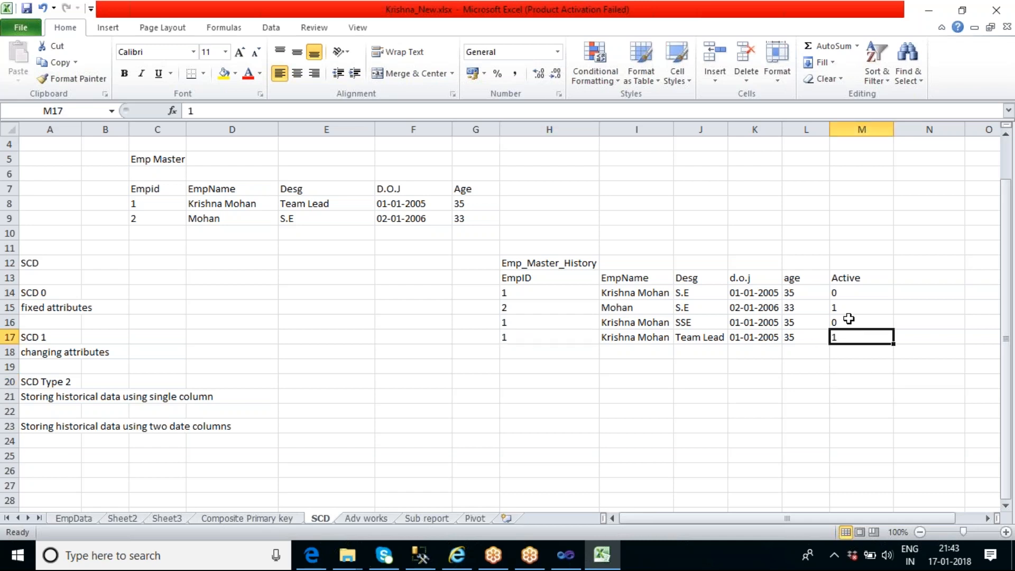
click(849, 321)
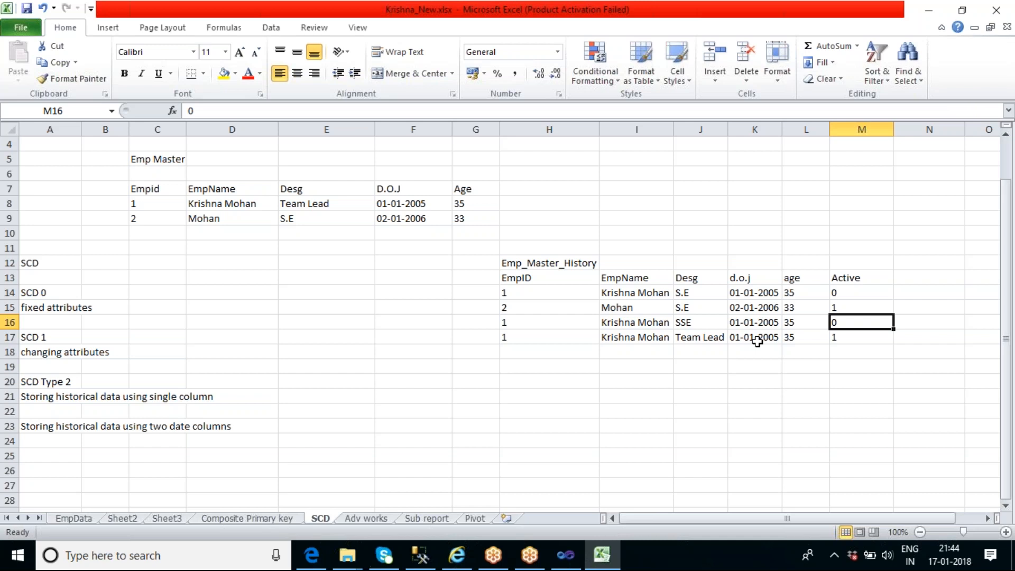
click(693, 294)
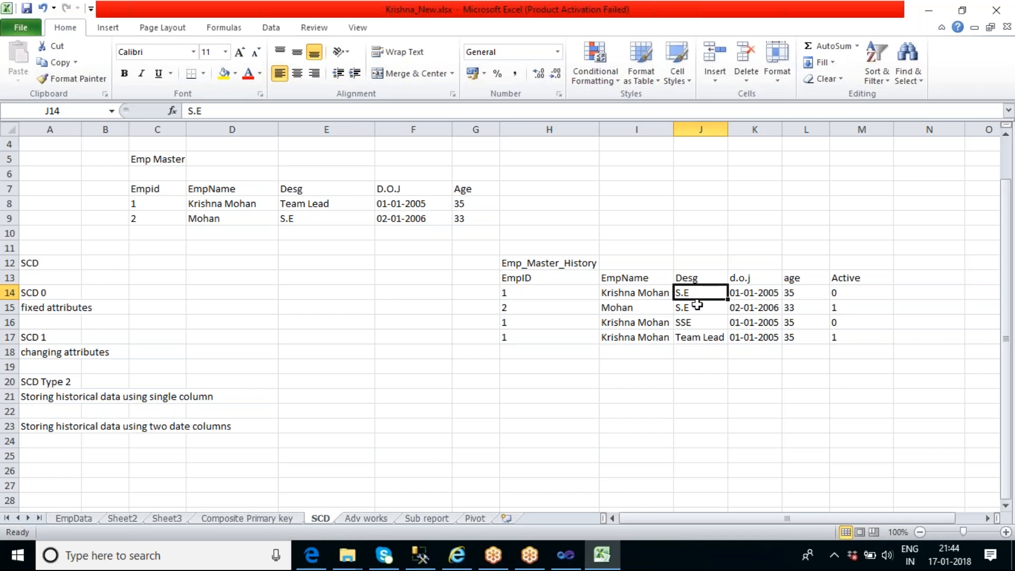
click(699, 325)
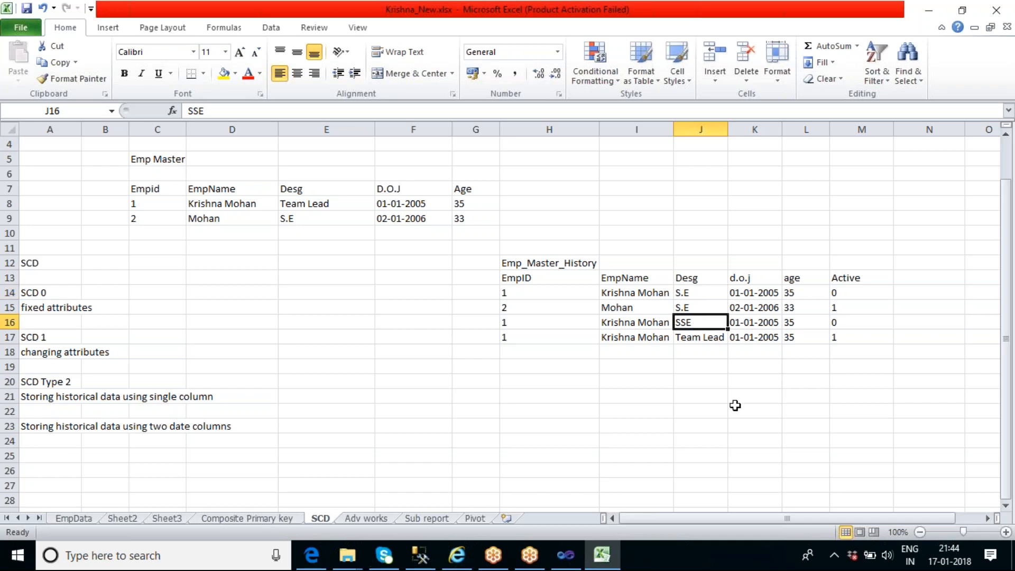
click(708, 339)
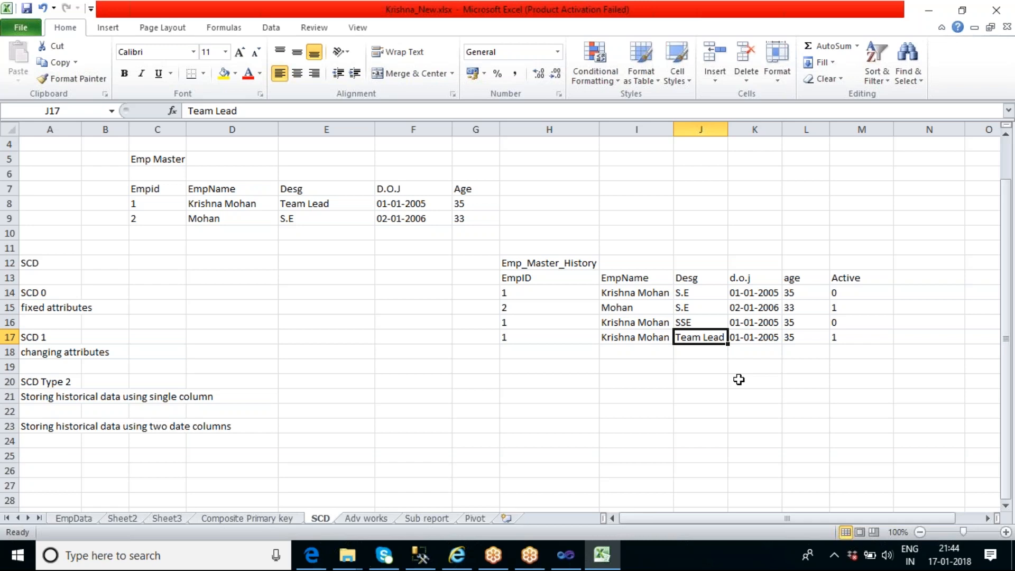
drag(550, 277, 837, 330)
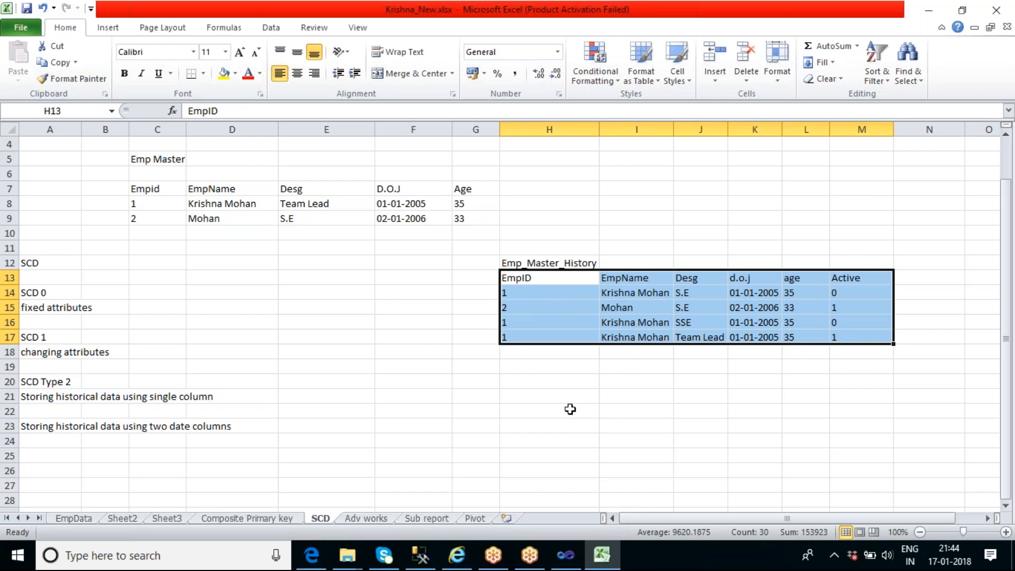
click(533, 380)
Copy the Emp_Master_History title into H19 to head a second history table below the first
click(583, 263)
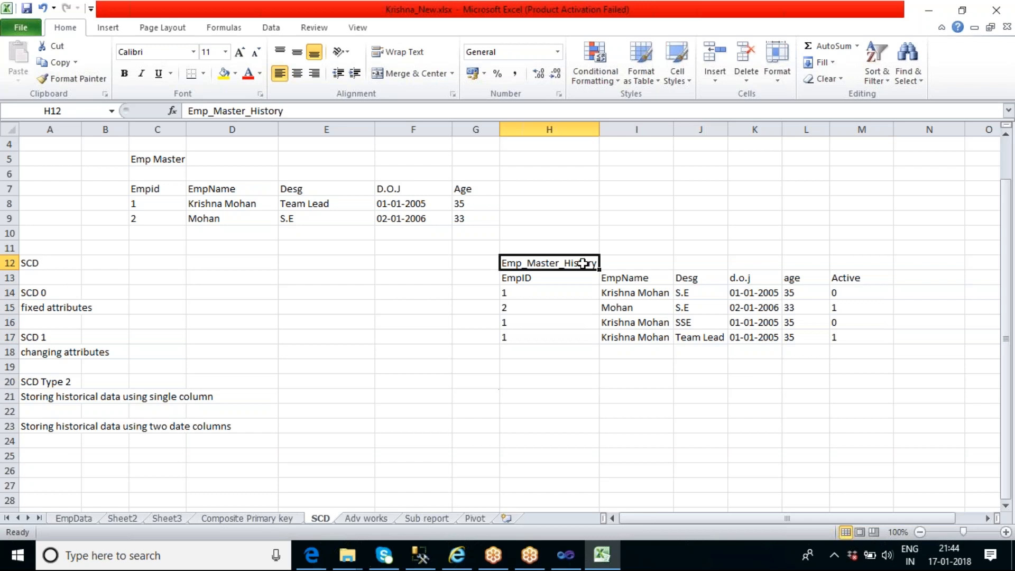
key(ctrl+c)
click(578, 367)
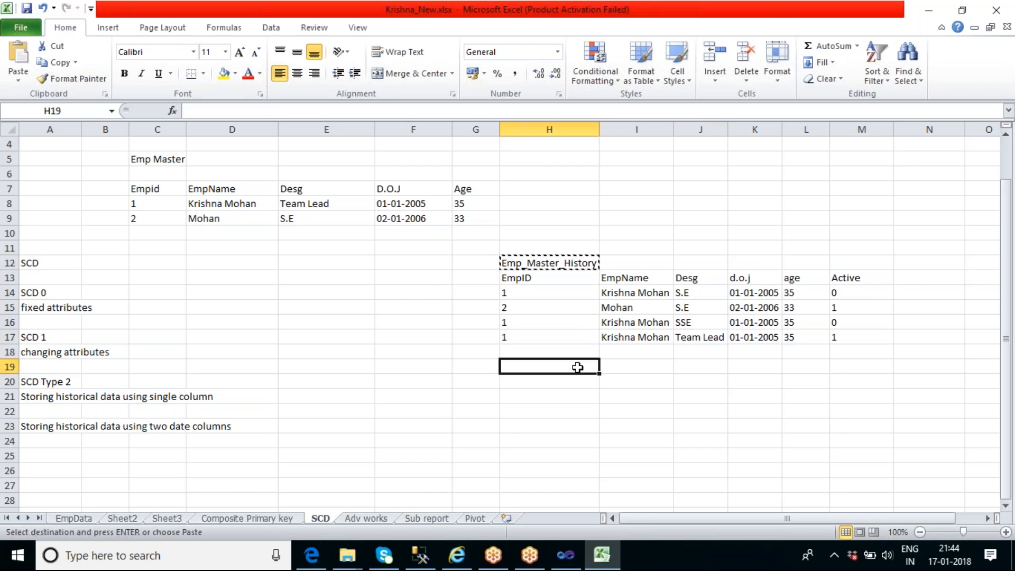
key(ctrl+v)
click(577, 384)
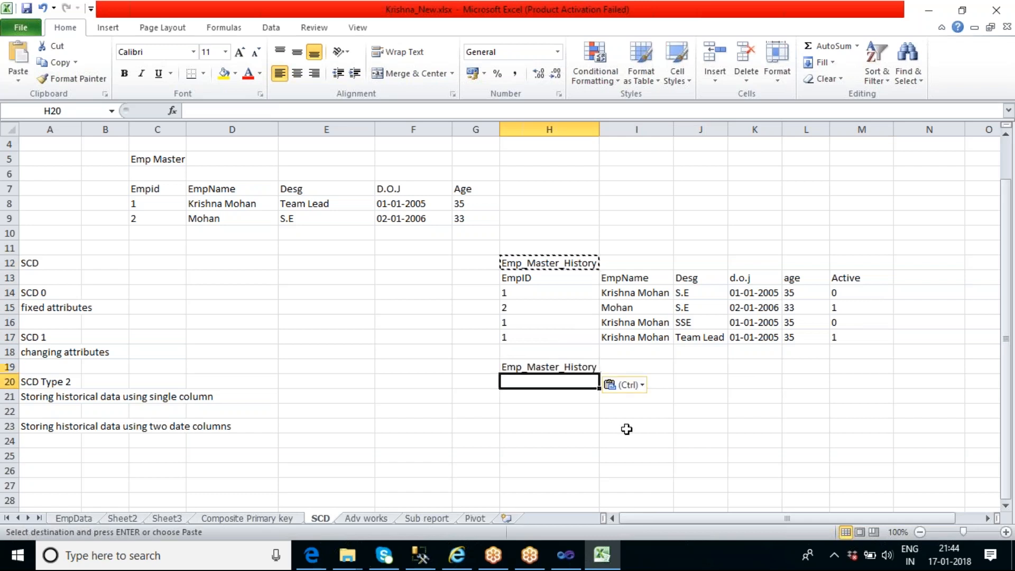
Copy the EmpID to age headers and employee 1's S.E record, without the Active column, into rows 20 and 21
drag(526, 281, 793, 290)
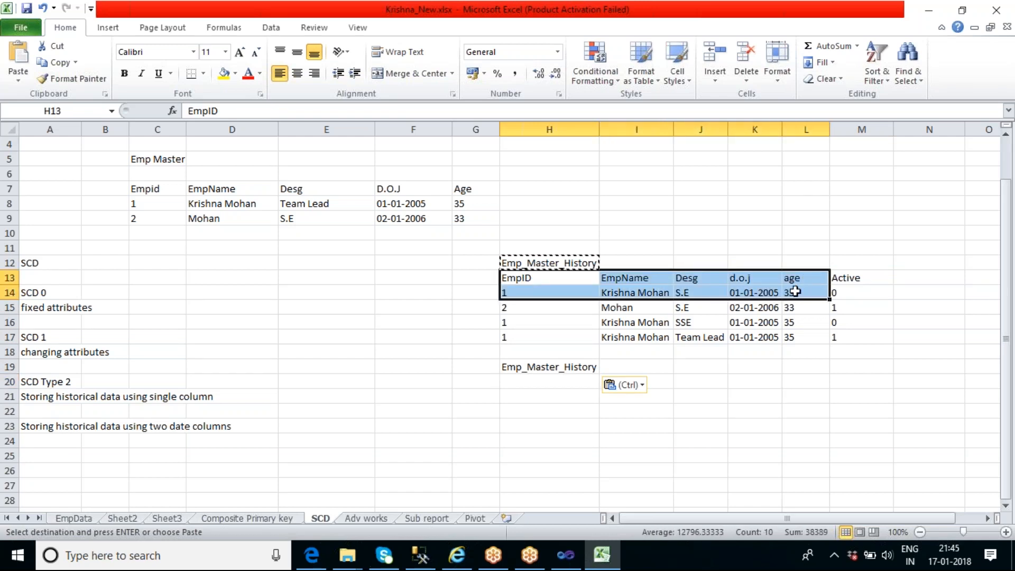
key(ctrl+c)
click(532, 384)
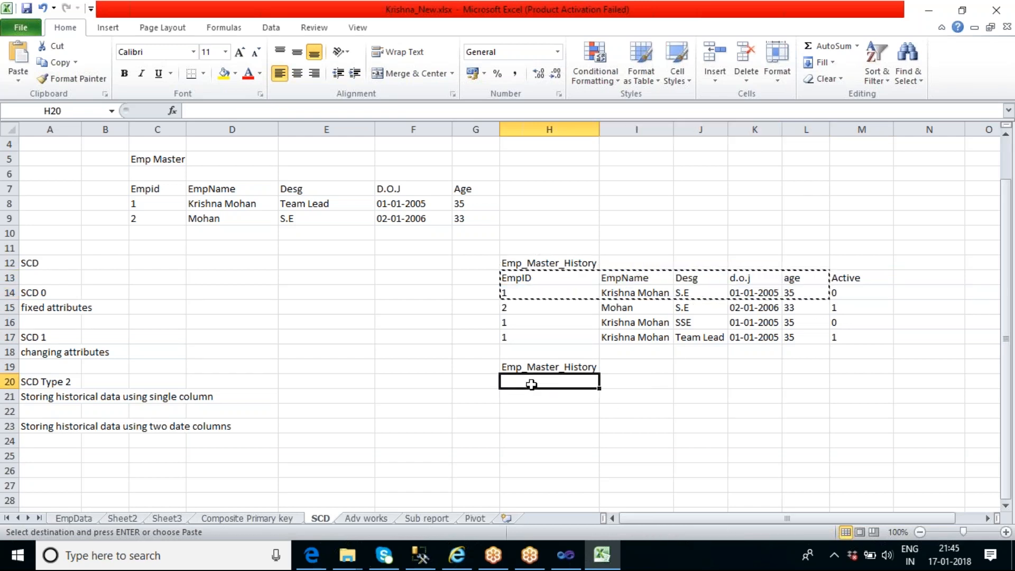
key(ctrl+v)
Add Start Date and End Date column headers after age in row 20 of the second history table
double_click(842, 380)
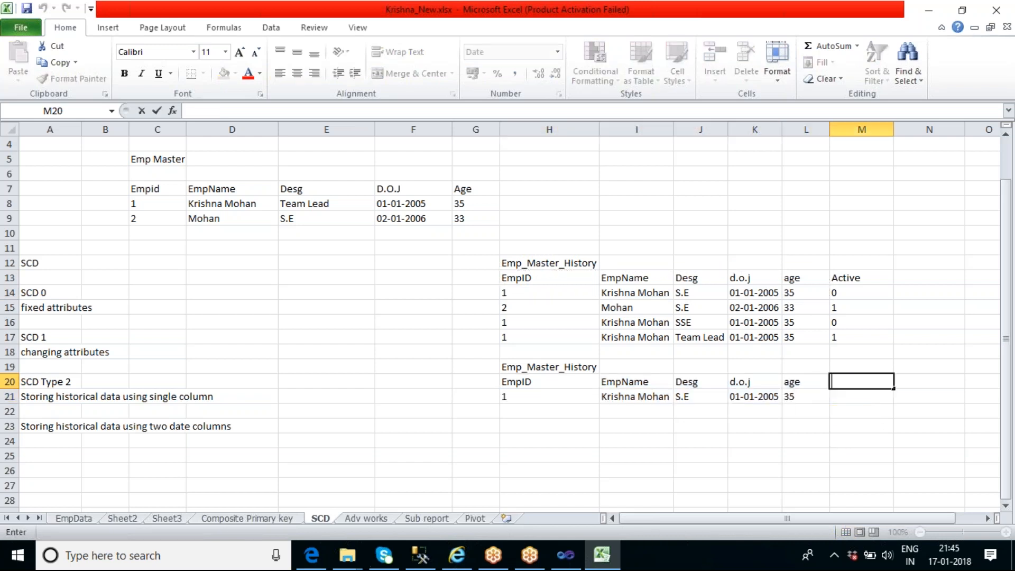
text(Start Date)
click(921, 386)
text(End Date)
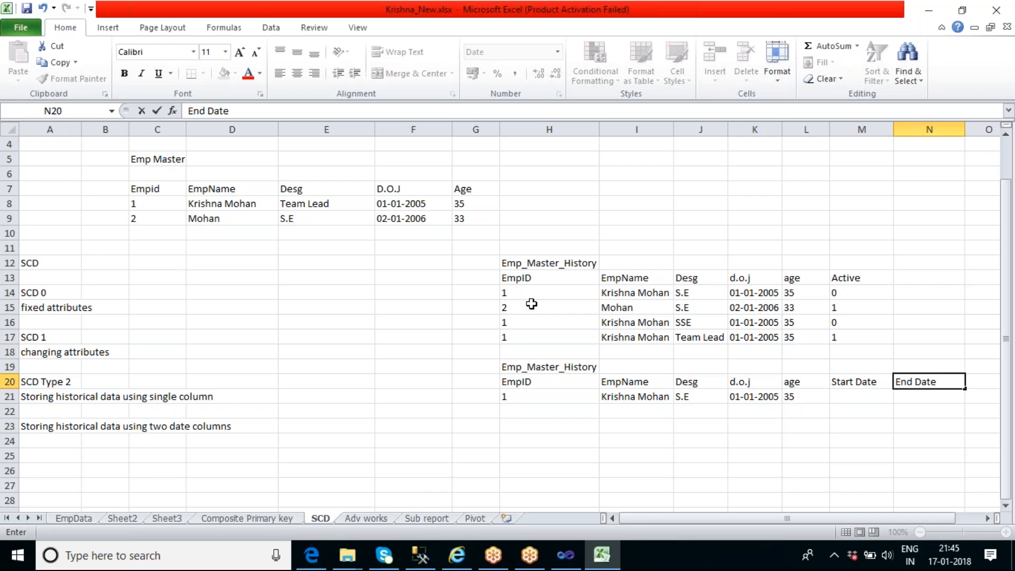
Copy employee 2's record from row 15, without its Active flag, into row 22 of the second history table
drag(509, 307, 812, 303)
key(ctrl+c)
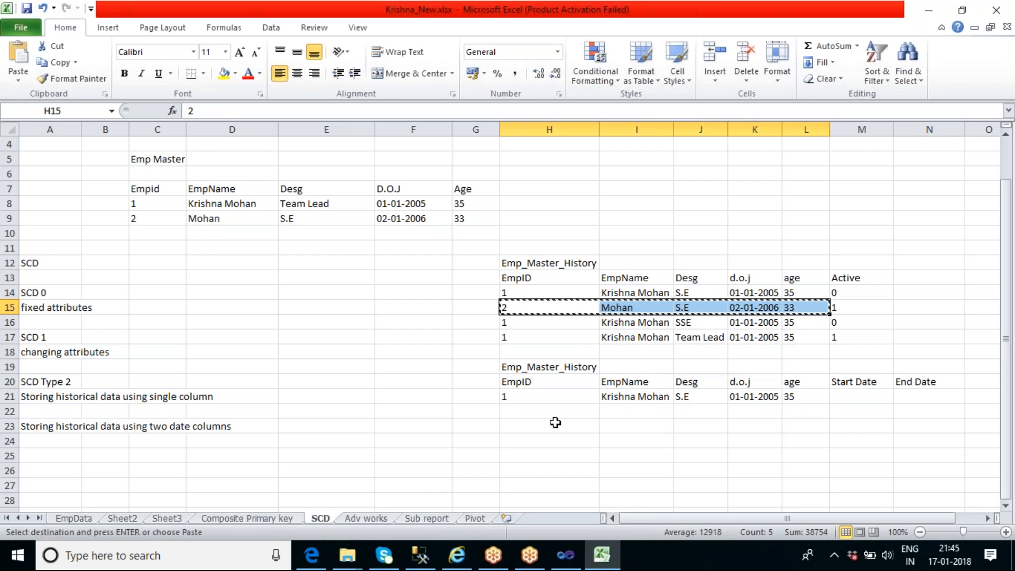
click(537, 412)
key(ctrl+v)
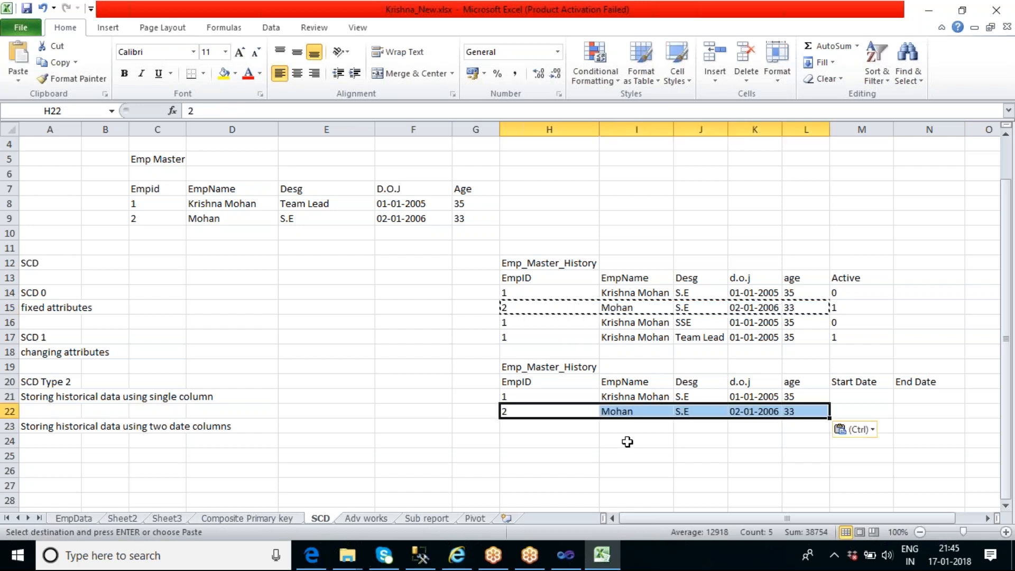
click(670, 443)
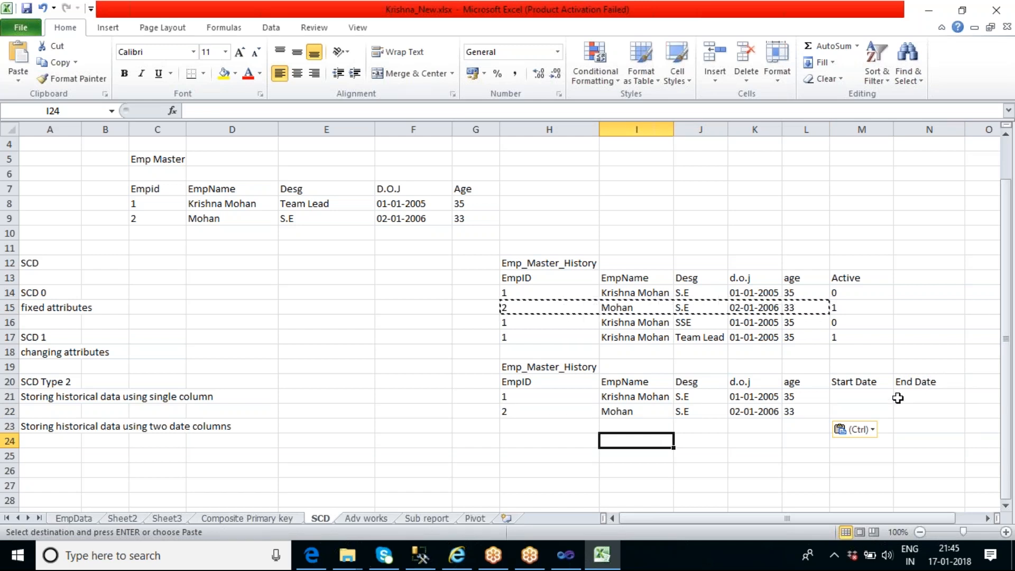
Fill Start Date in rows 21 and 22 by copying each employee's d.o.j: 01-01-2005 and 02-01-2006
double_click(859, 397)
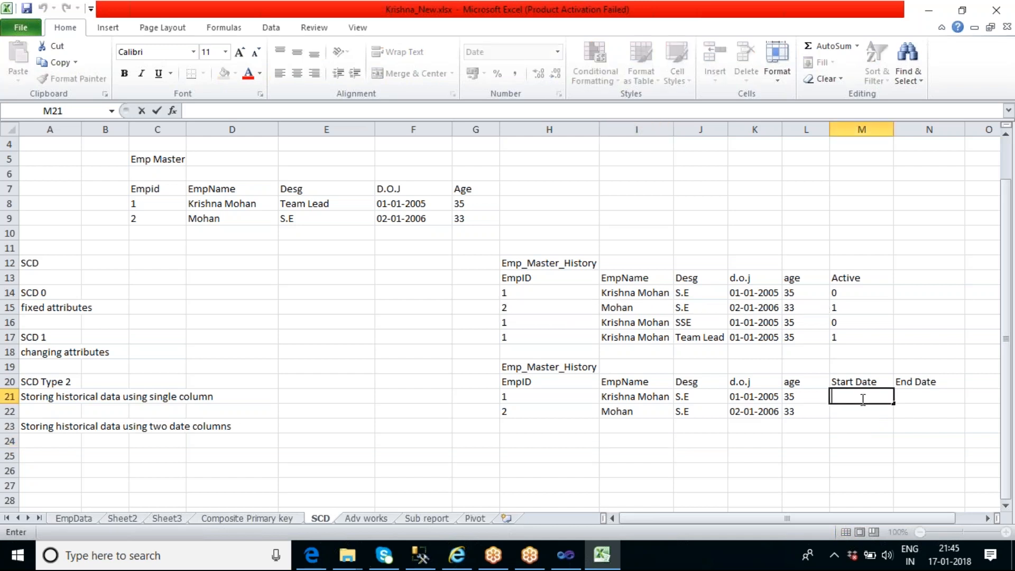
click(414, 206)
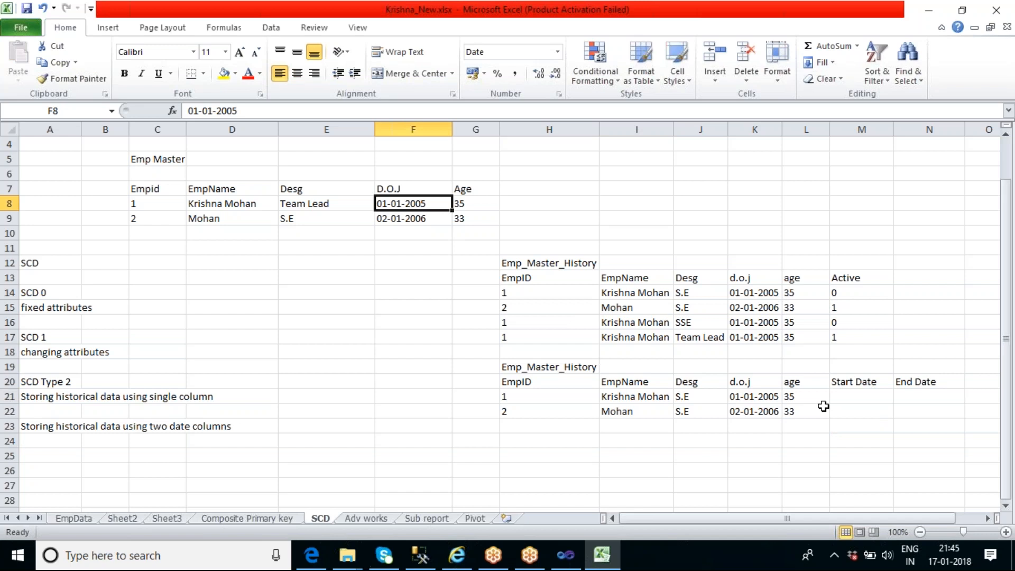
click(772, 397)
key(ctrl+c)
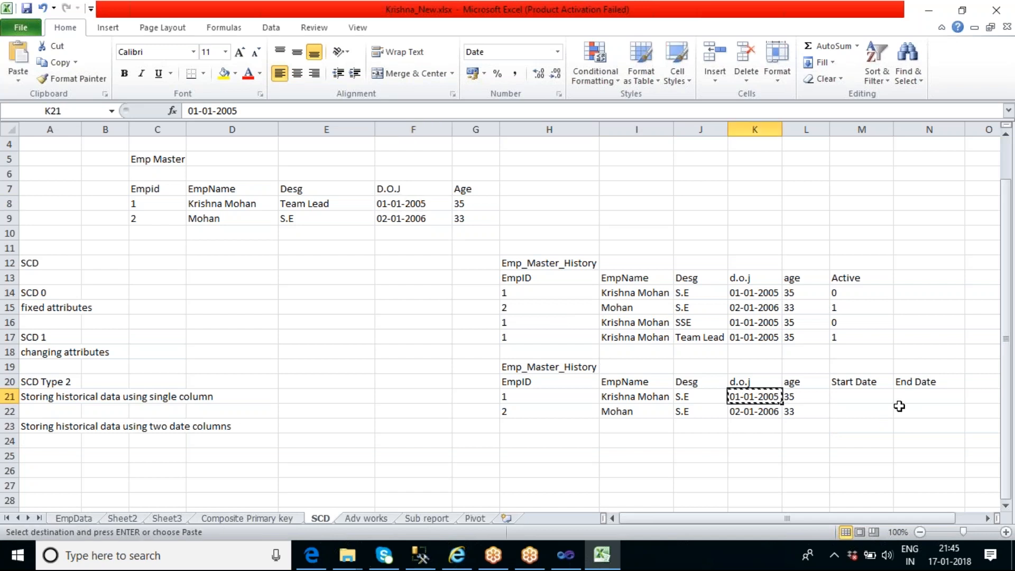
click(867, 395)
key(ctrl+v)
click(734, 413)
key(ctrl+c)
click(866, 411)
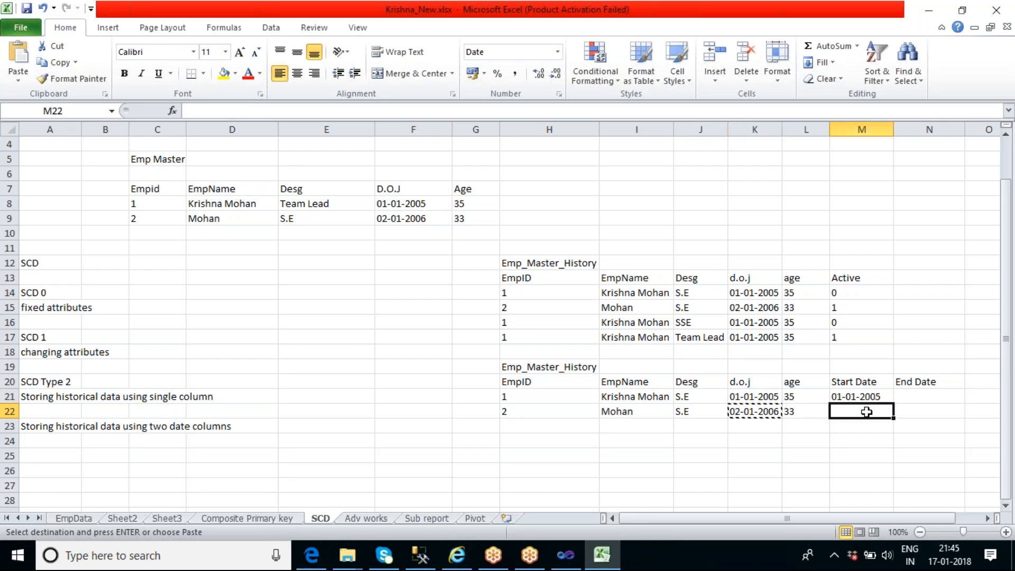
key(ctrl+v)
click(885, 443)
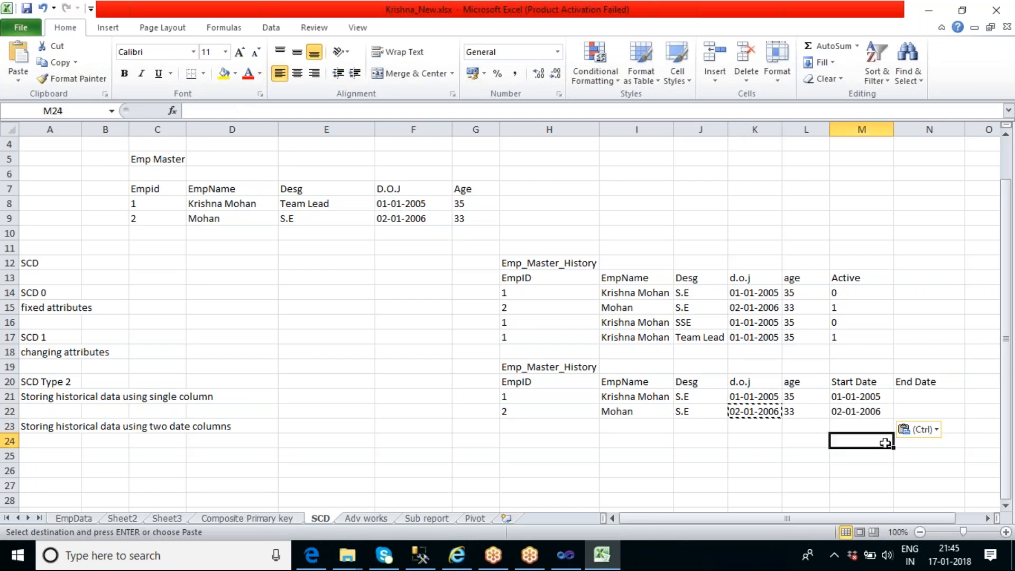
Set End Date to Null for both S.E records in rows 21 and 22
click(696, 411)
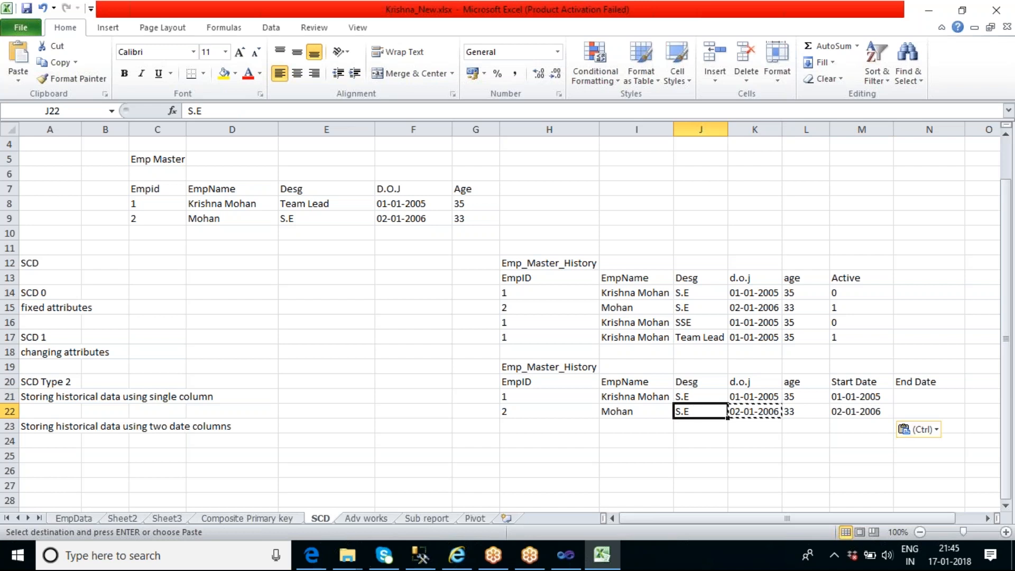
double_click(913, 397)
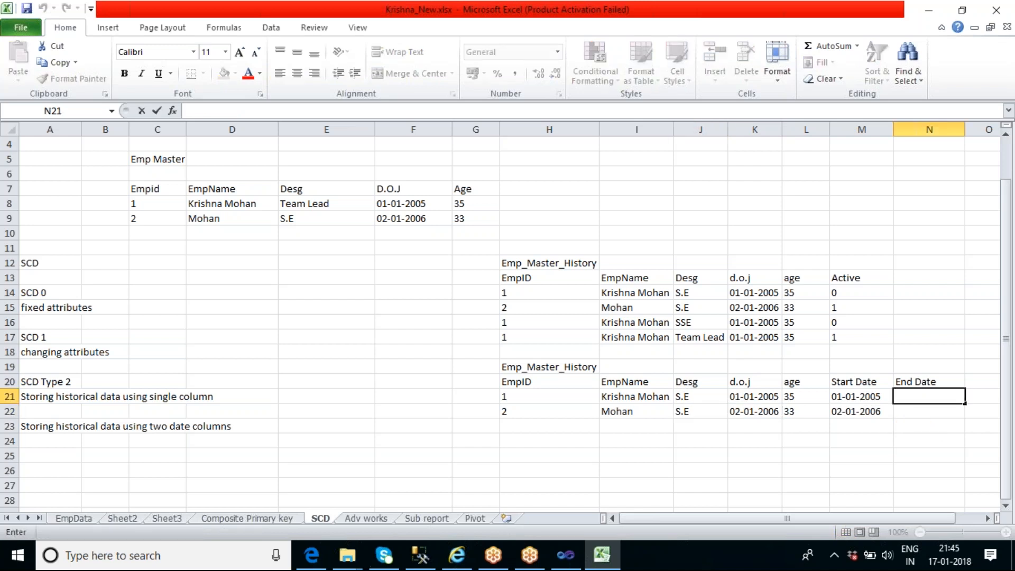
text(Null)
key(Return)
double_click(908, 411)
text(Null)
click(806, 441)
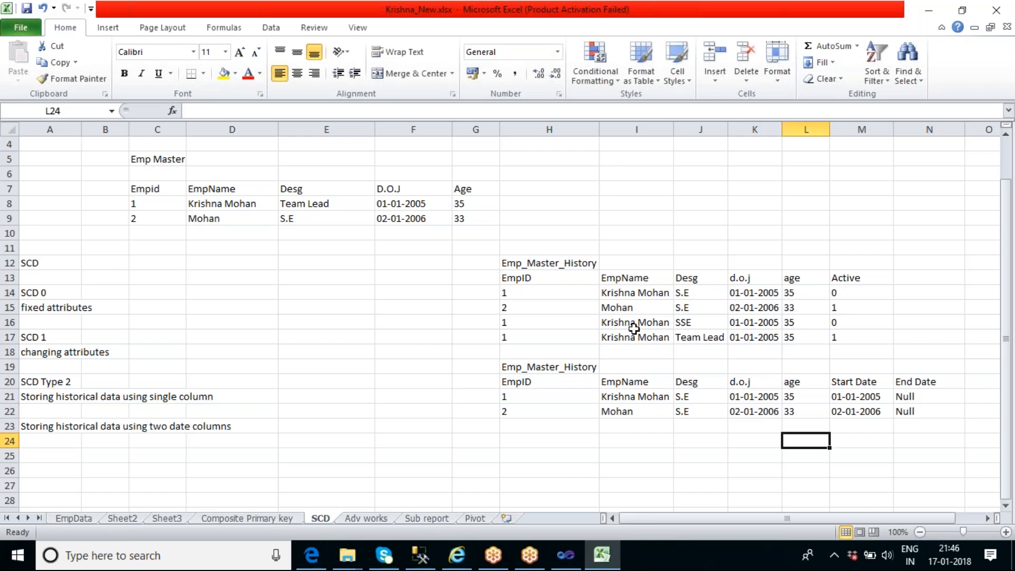
Copy employee 1's SSE record from row 16, without its Active flag, into row 23 of the second history table
drag(524, 321, 803, 318)
key(ctrl+c)
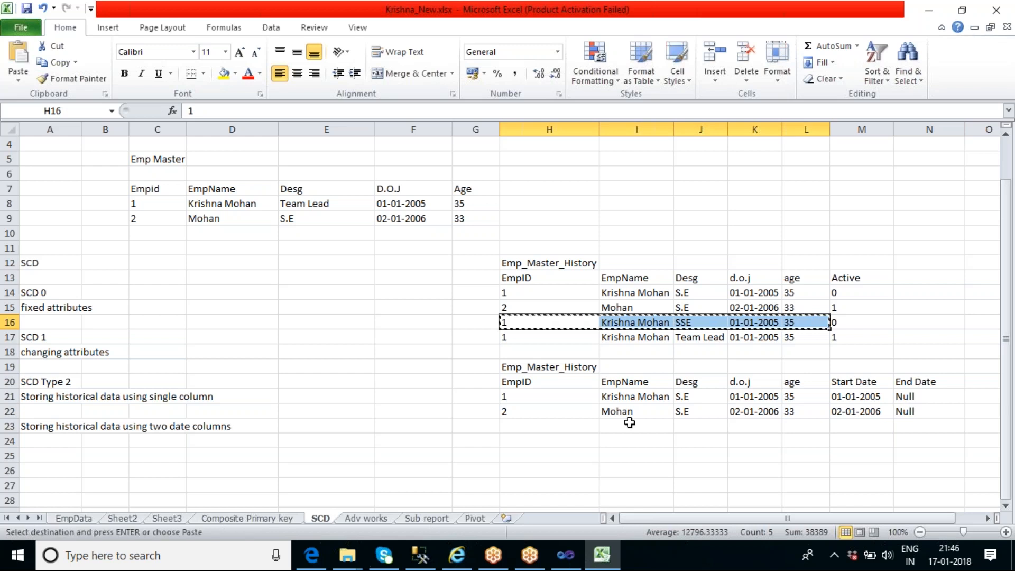
click(568, 424)
key(ctrl+v)
click(714, 469)
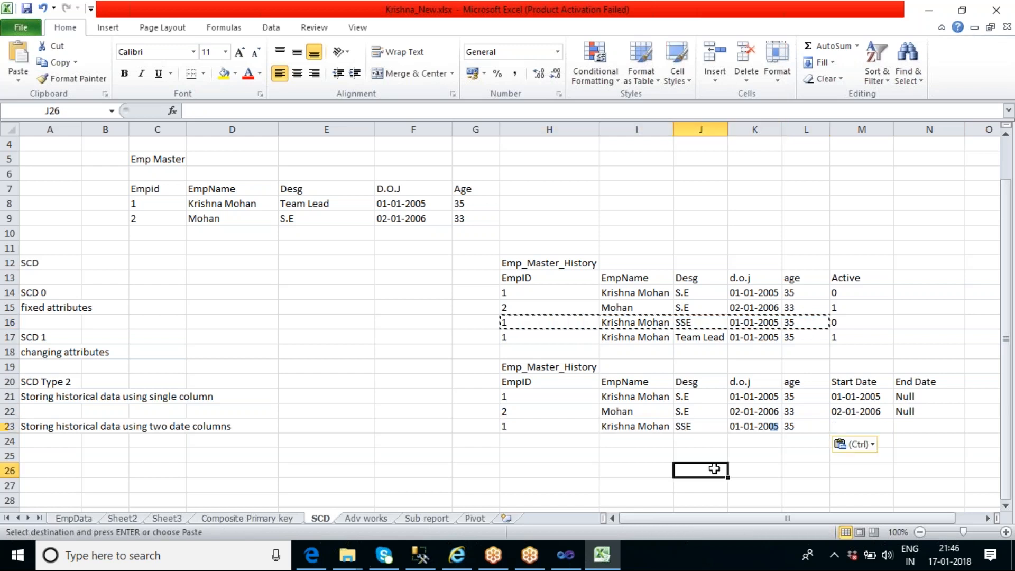
Set Start Date to 01-01-2008 for employee 1's SSE record in row 23
click(851, 428)
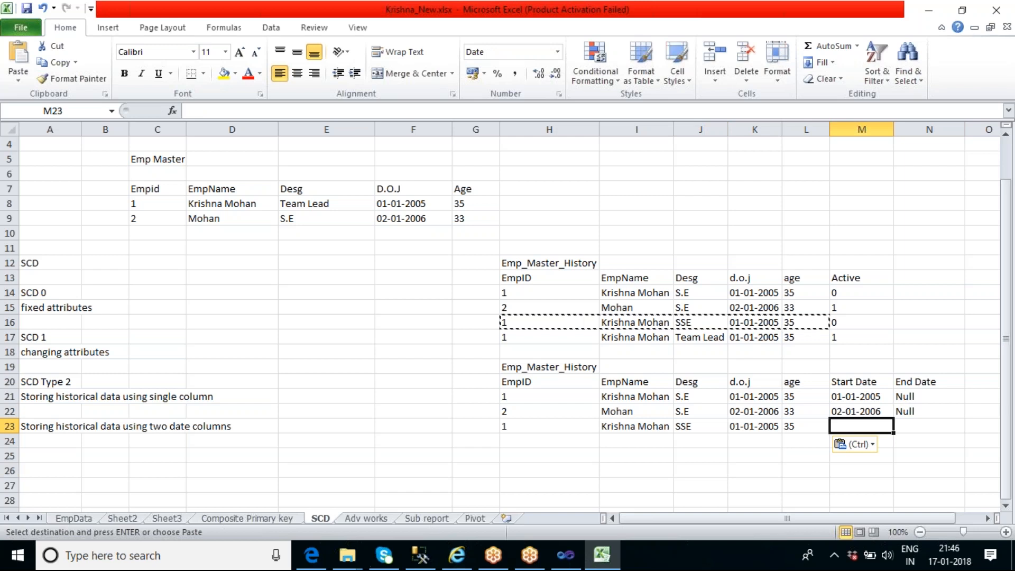
text(01-0)
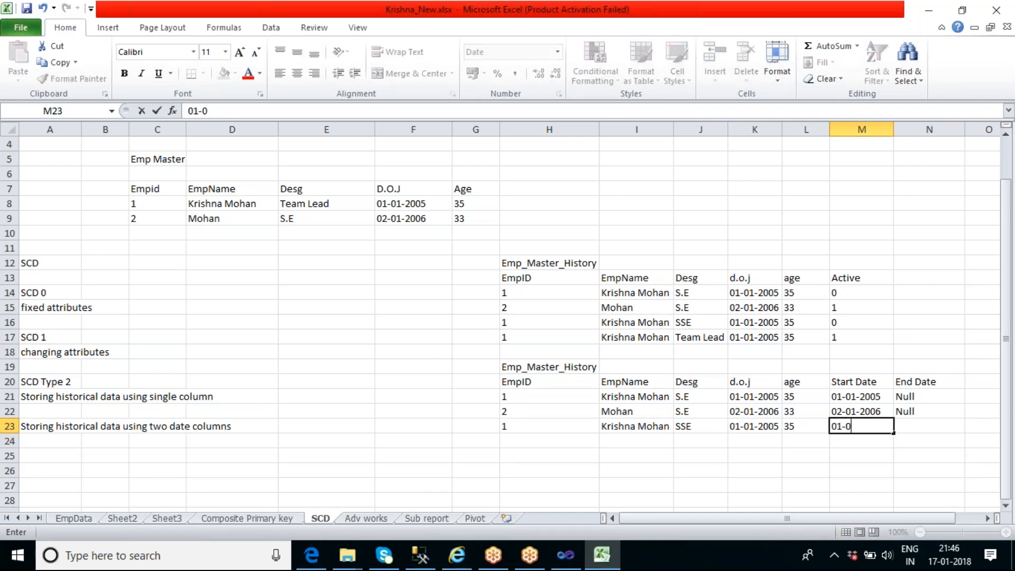
text(1-2008)
click(857, 470)
Copy the SSE record's Start Date, 01-01-2008, into the End Date of employee 1's S.E record in row 21
click(877, 397)
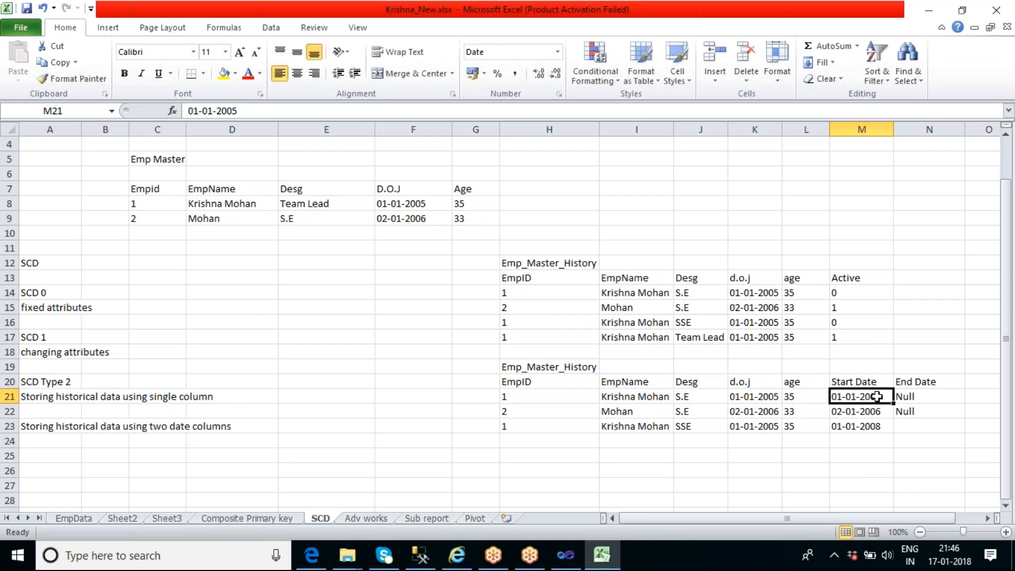
click(883, 428)
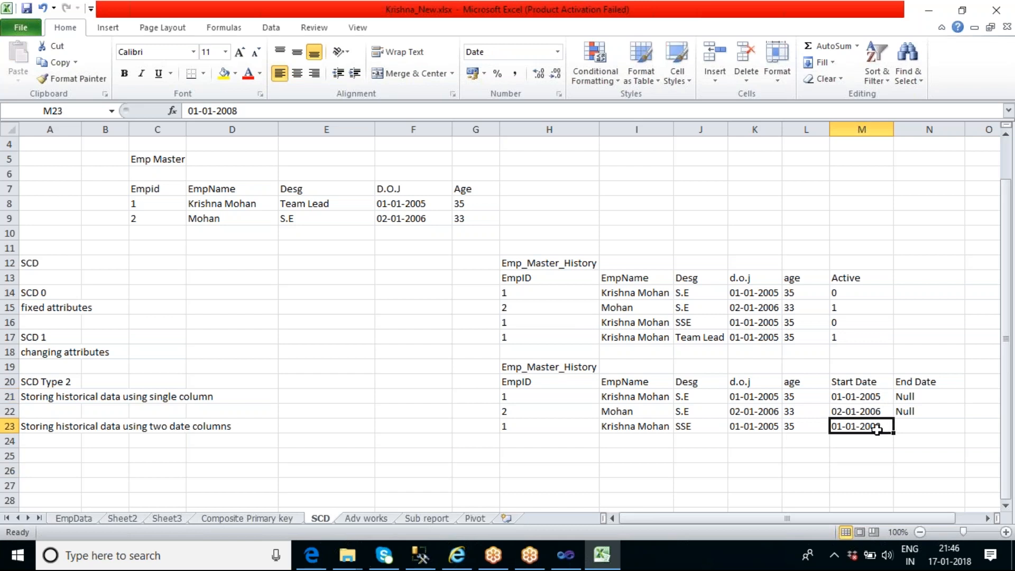
click(703, 427)
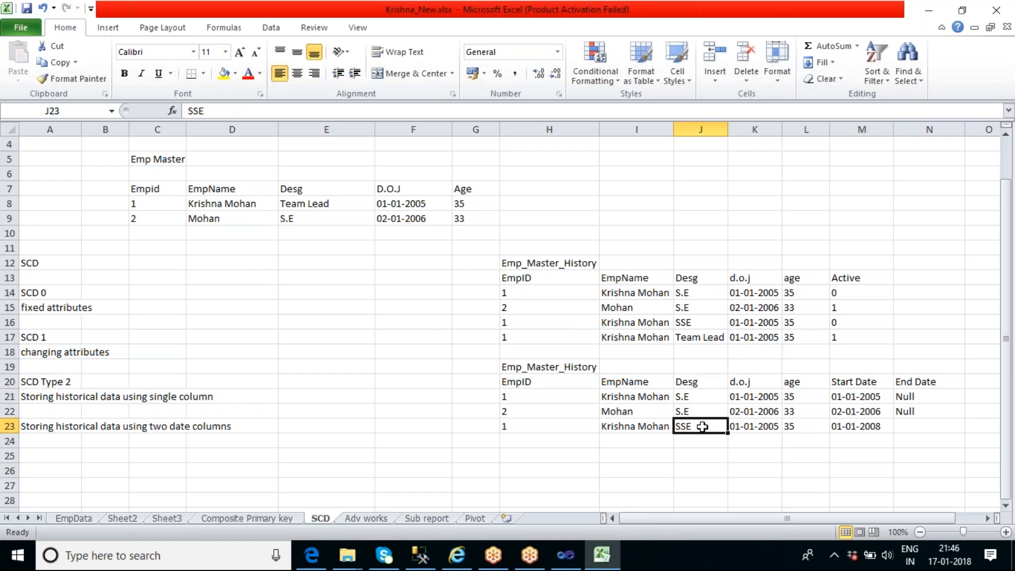
click(855, 426)
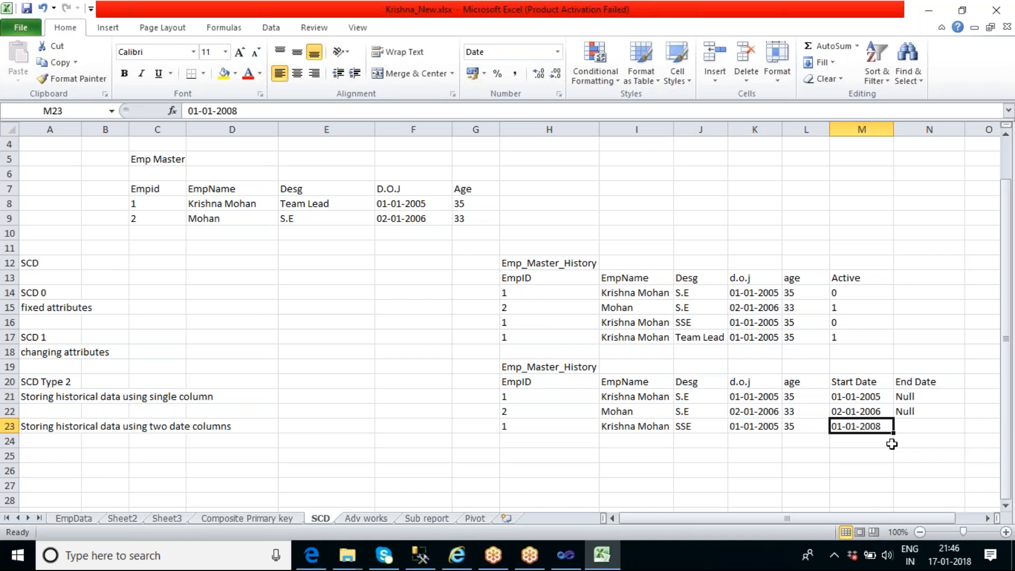
key(ctrl+c)
click(916, 398)
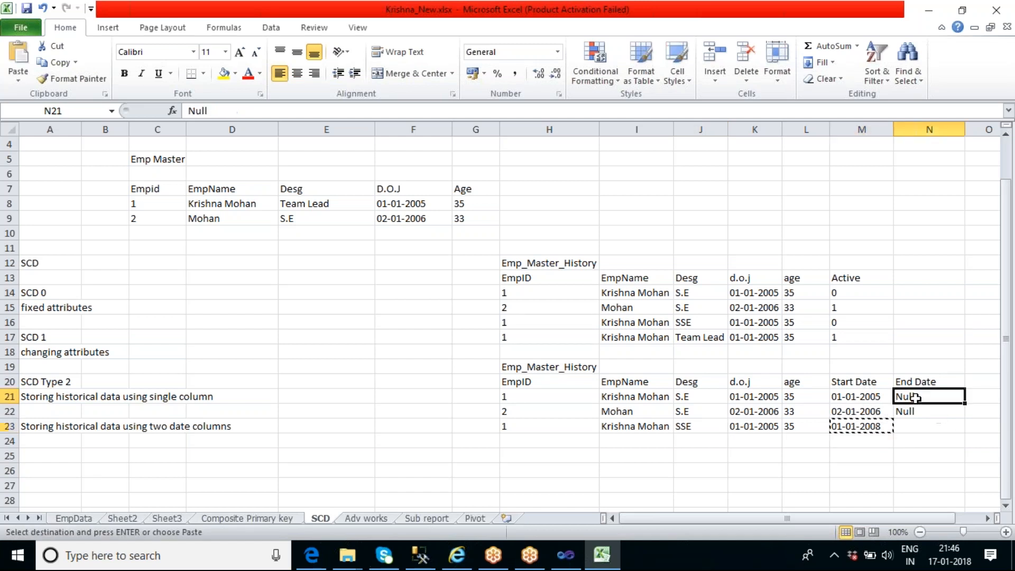
key(ctrl+v)
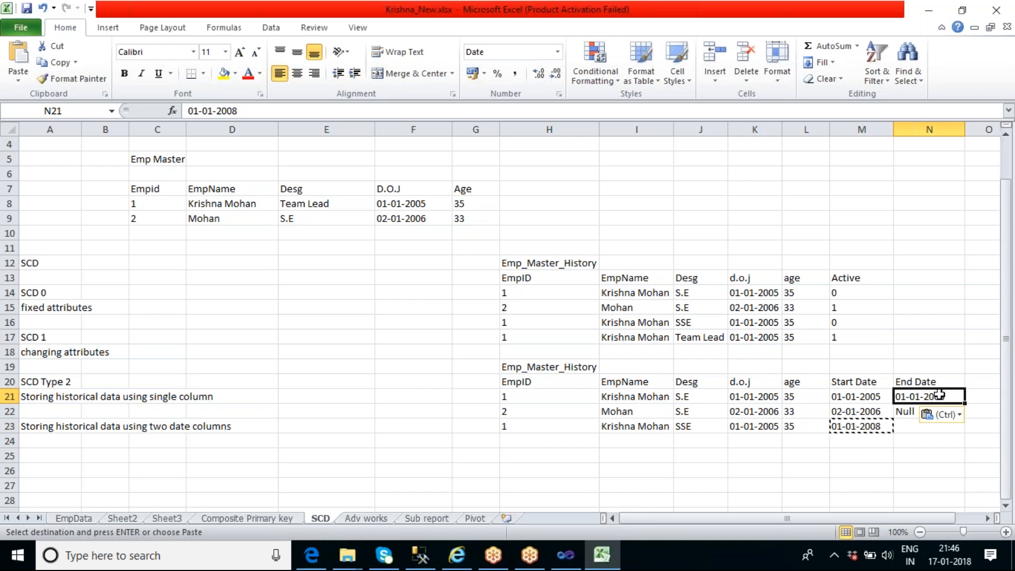
Set employee 1's SSE End Date in row 23 to Null, and copy the Team Lead record without its Active flag from row 17 into row 24
click(908, 426)
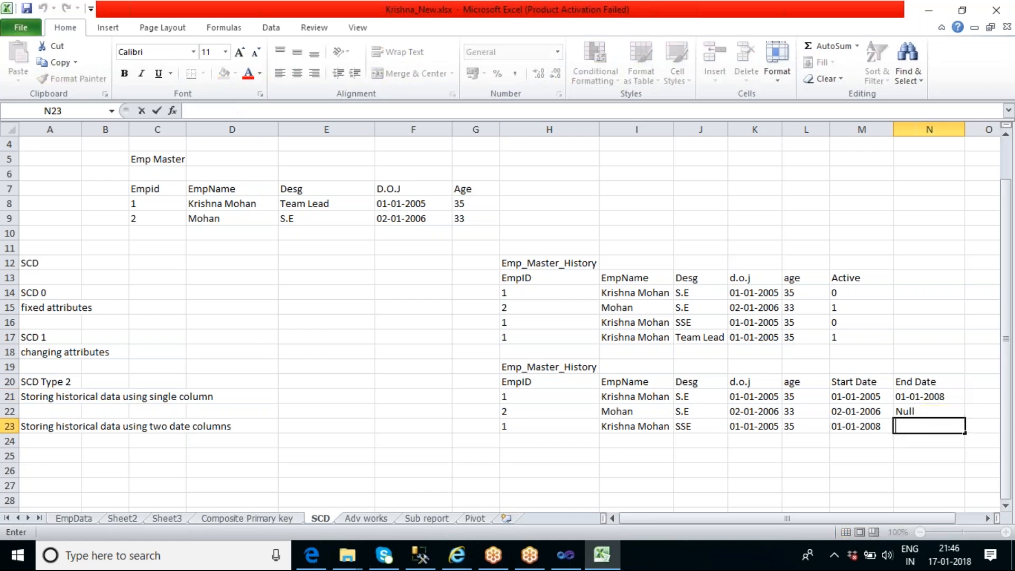
text(Null)
click(521, 339)
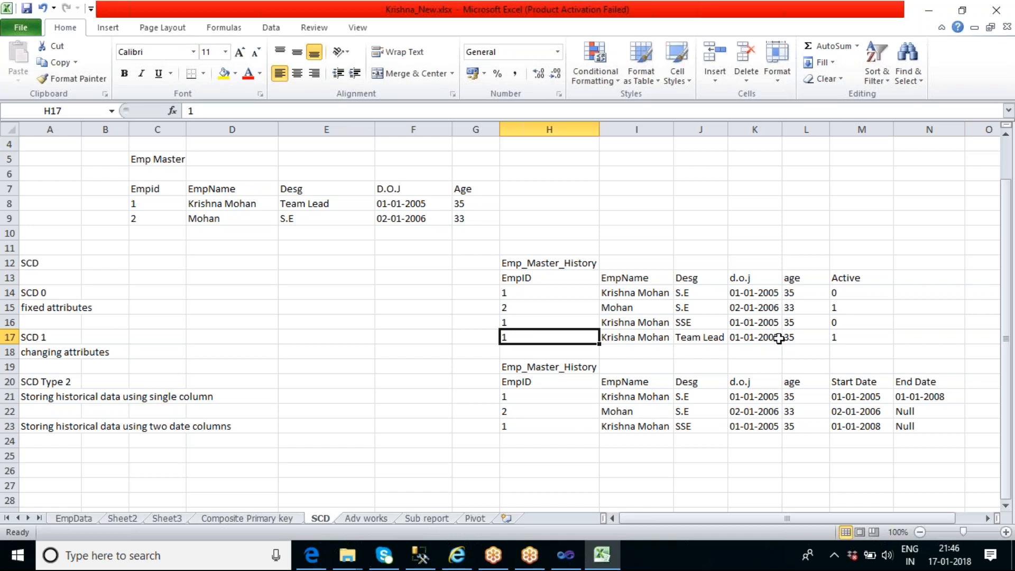
shift+click(796, 339)
key(ctrl+c)
click(540, 440)
key(ctrl+v)
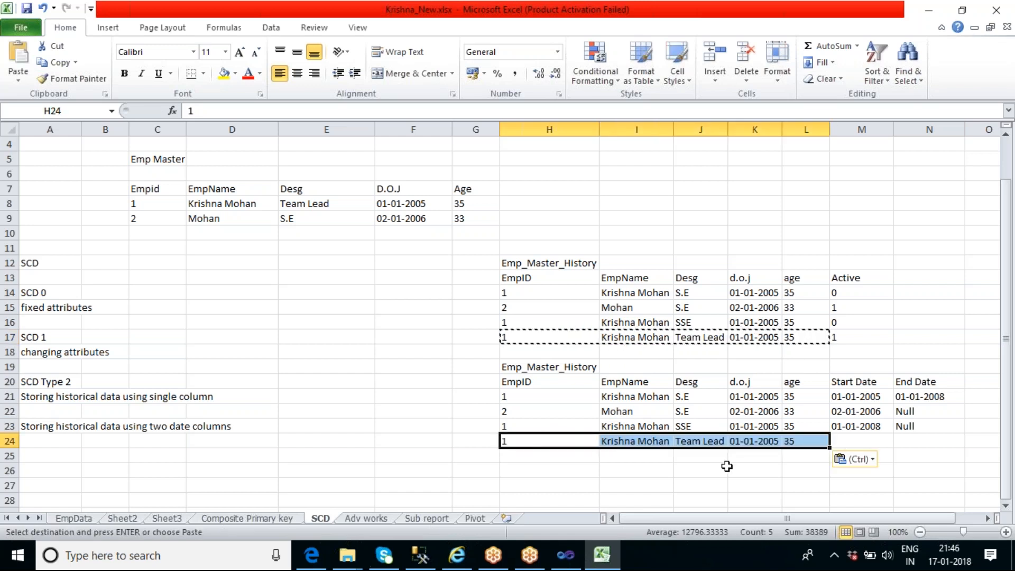
Set Start Date to 01-01-2012 for employee 1's Team Lead record in row 24
double_click(846, 442)
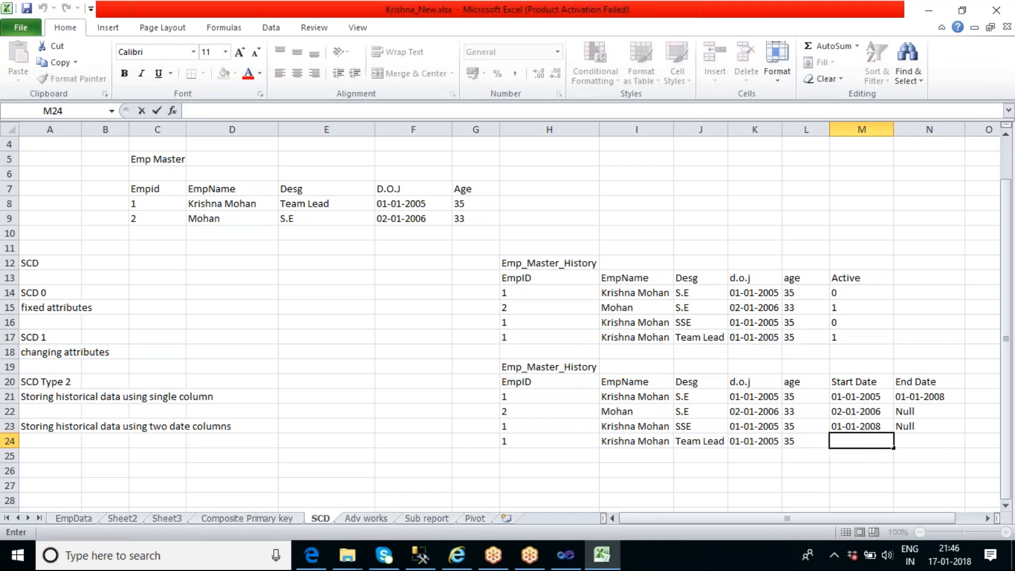
text(01-01-200)
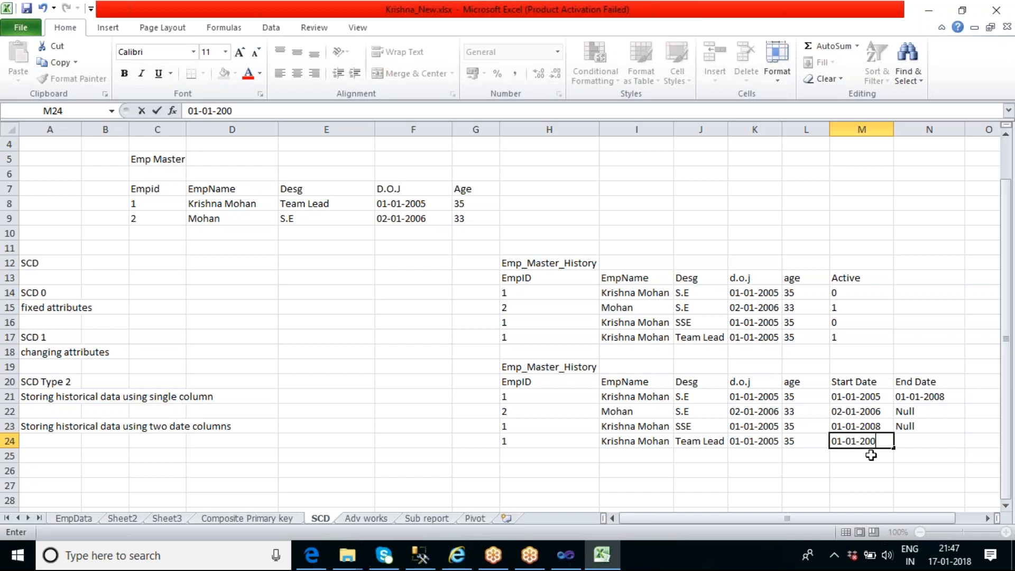
key(BackSpace)
text(12)
key(Return)
click(871, 442)
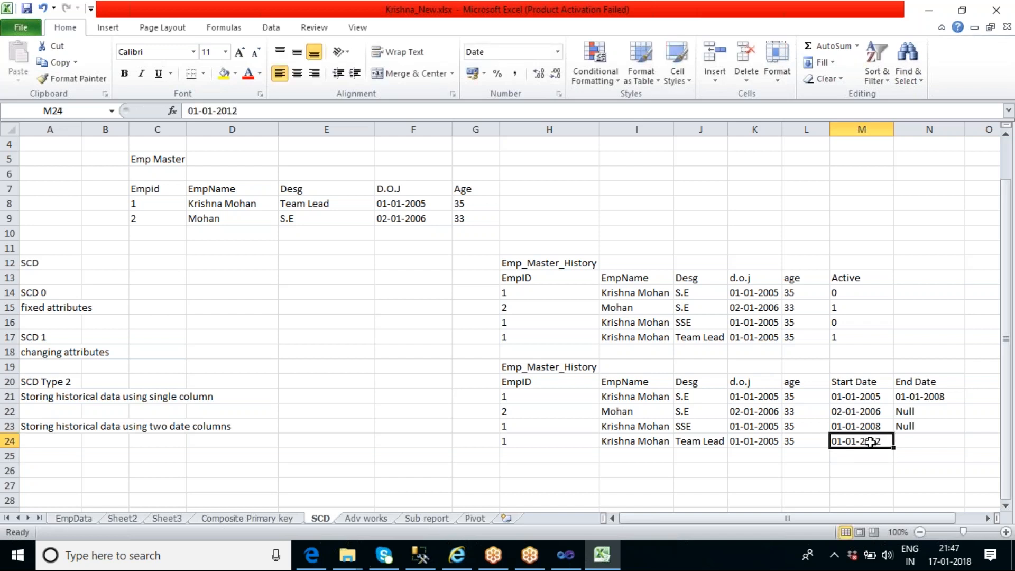
click(715, 442)
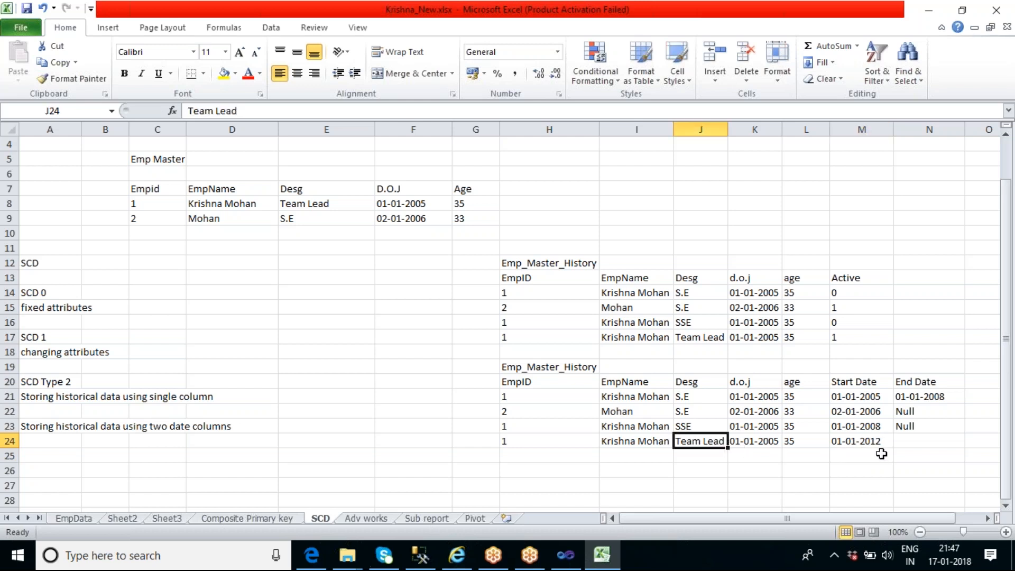
Copy the Team Lead record's Start Date, 01-01-2012, into the End Date of employee 1's SSE record in row 23
click(865, 444)
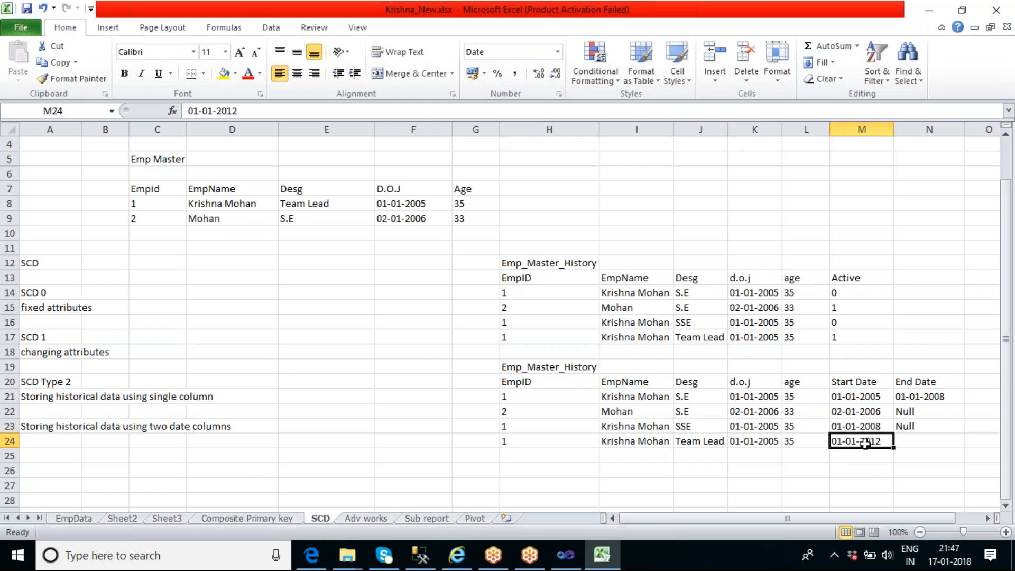
key(ctrl+c)
click(928, 429)
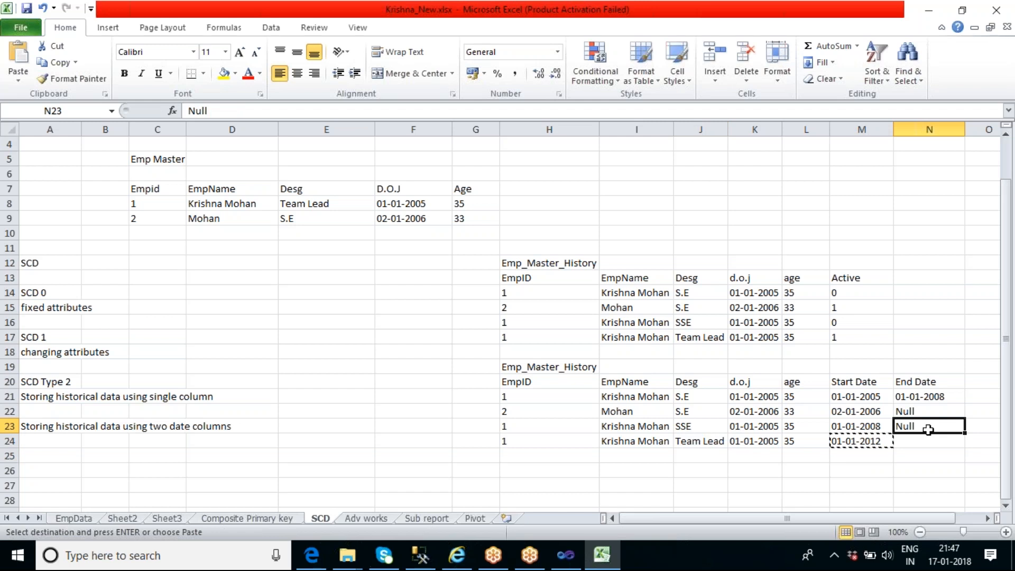
key(ctrl+v)
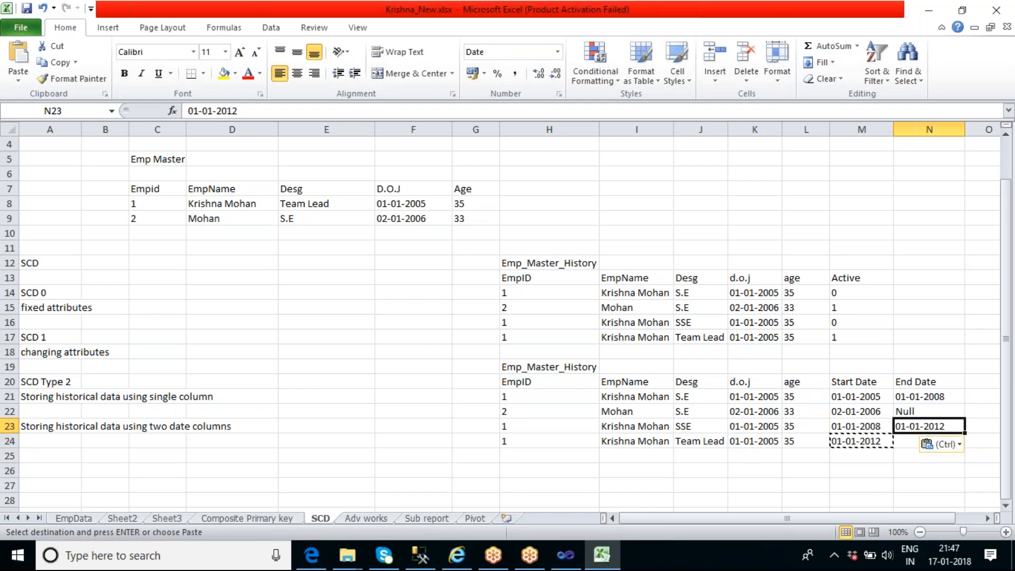
Set End Date to Null for employee 1's Team Lead record in row 24
click(920, 471)
double_click(912, 444)
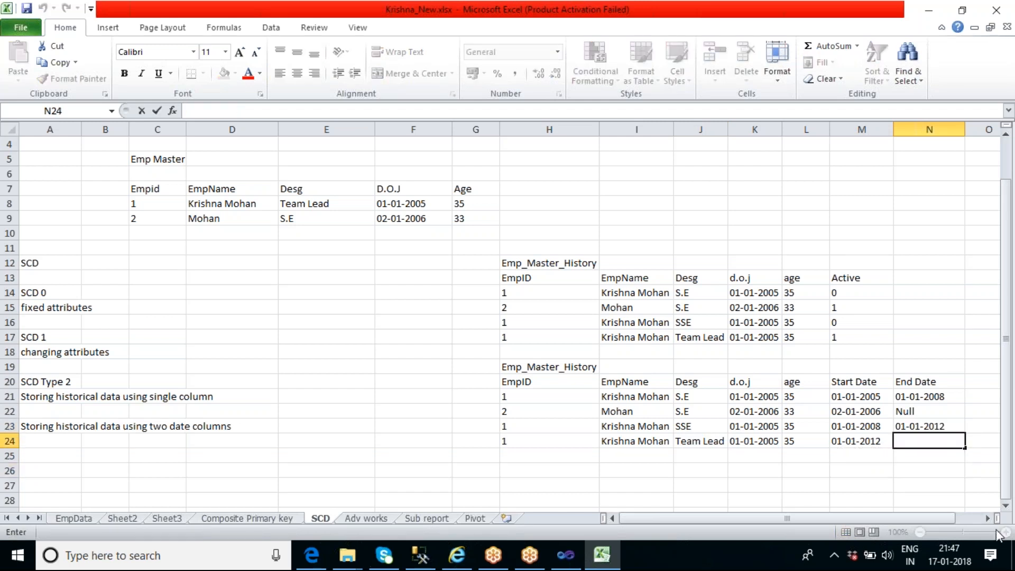
text(Null)
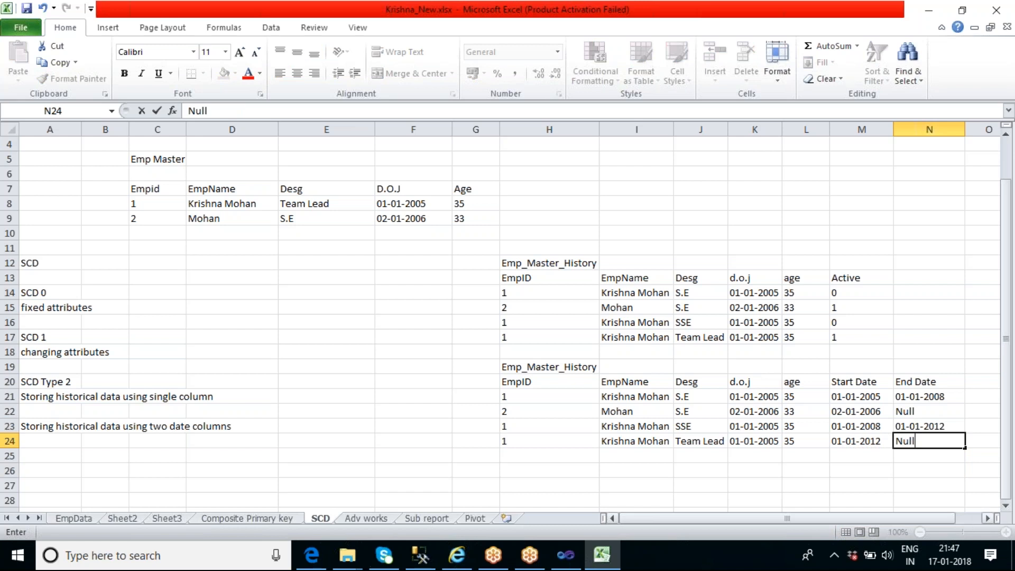
click(717, 473)
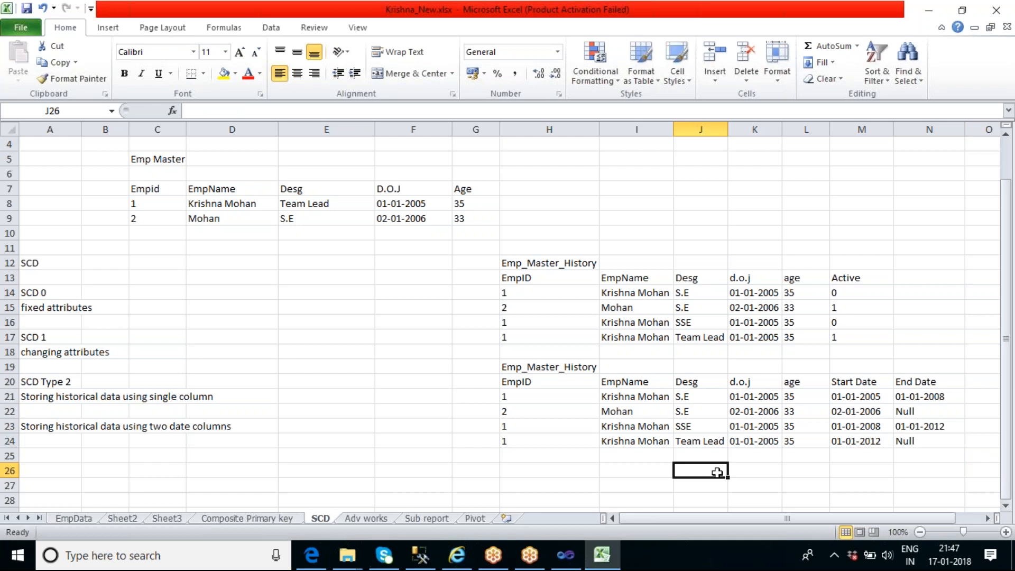
Review the Null End Dates and the start and end dates of employee 1's S.E and SSE records in the second history table
click(919, 418)
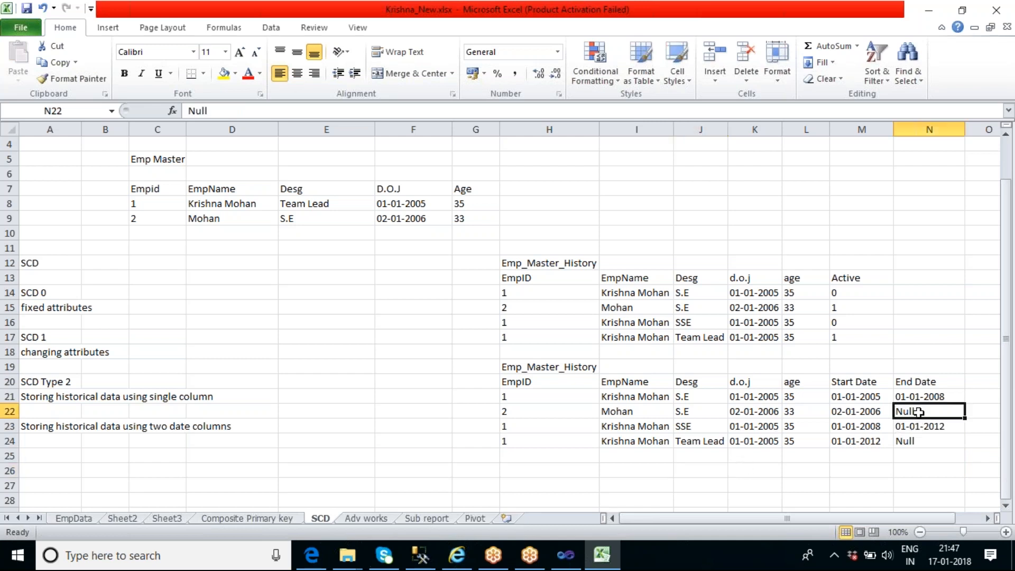
click(923, 444)
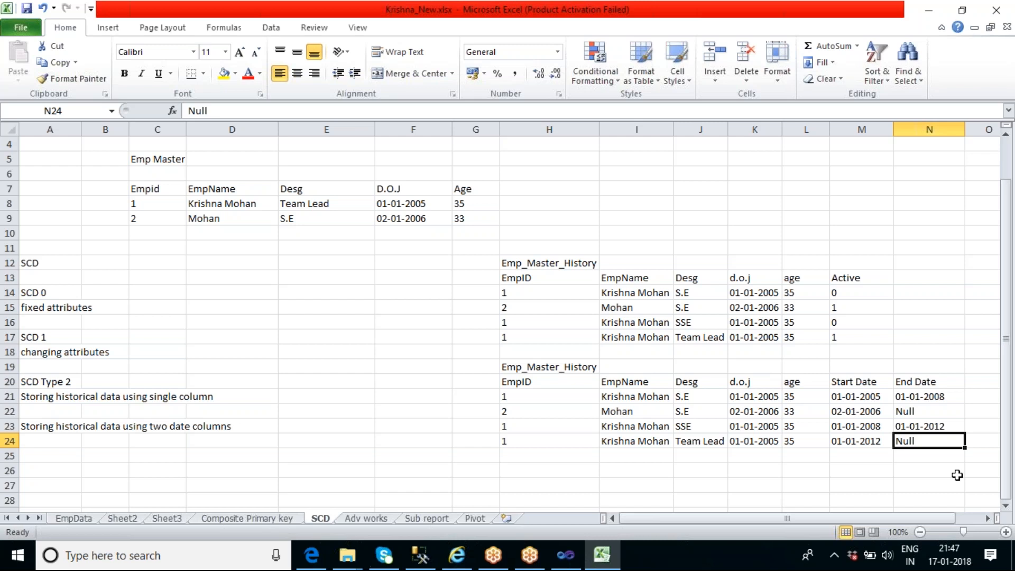
click(692, 397)
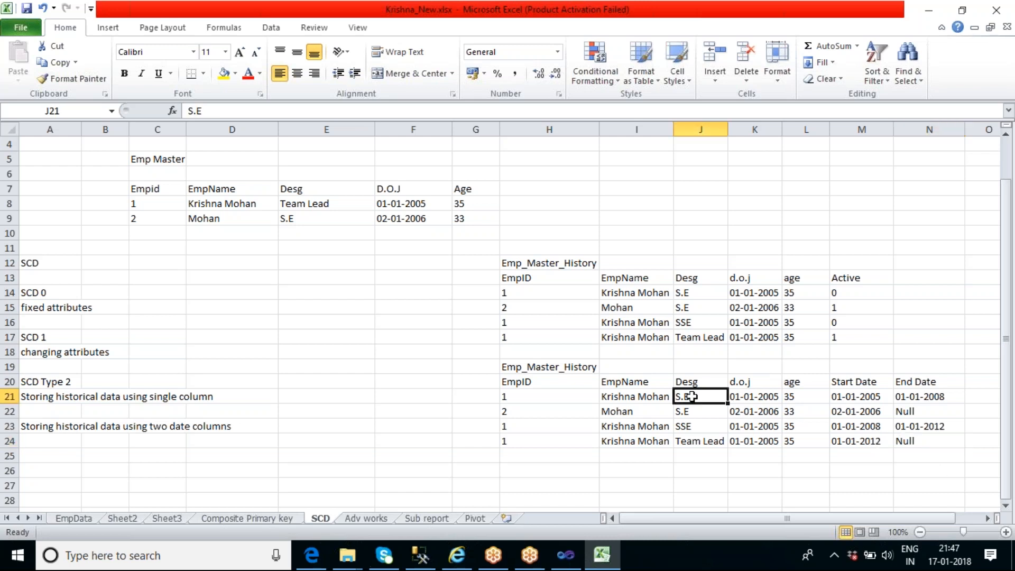
click(844, 399)
click(904, 396)
click(707, 399)
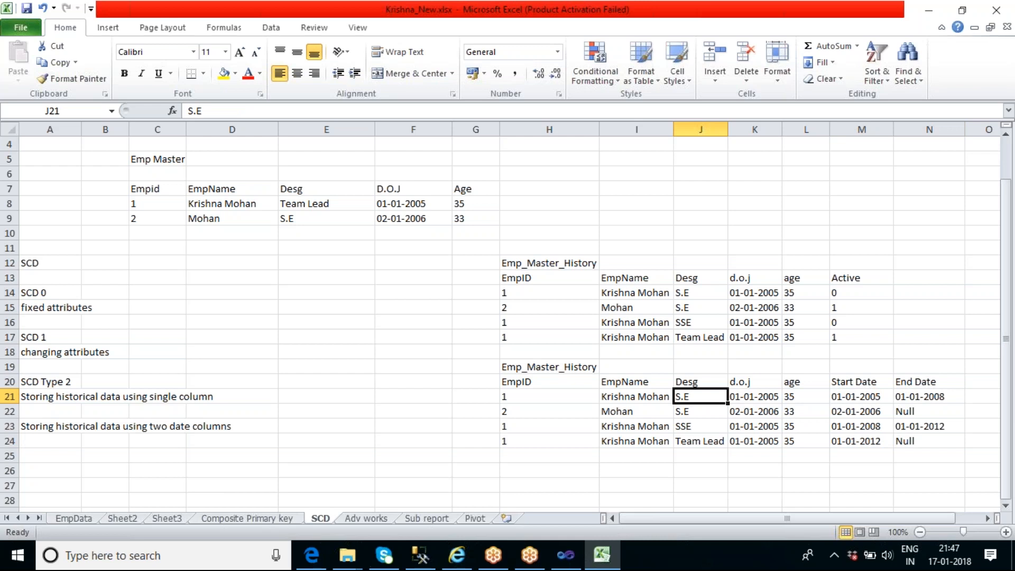
click(845, 426)
click(930, 426)
click(707, 426)
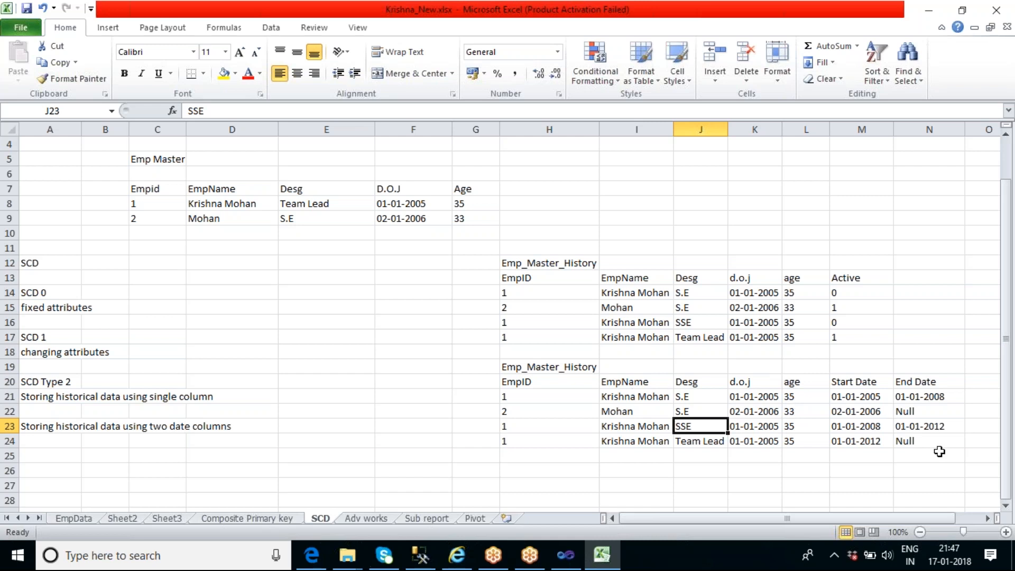
Review the SCD 0, SCD 1 and SCD Type 2 notes in column A alongside both Emp_Master_History tables
click(60, 263)
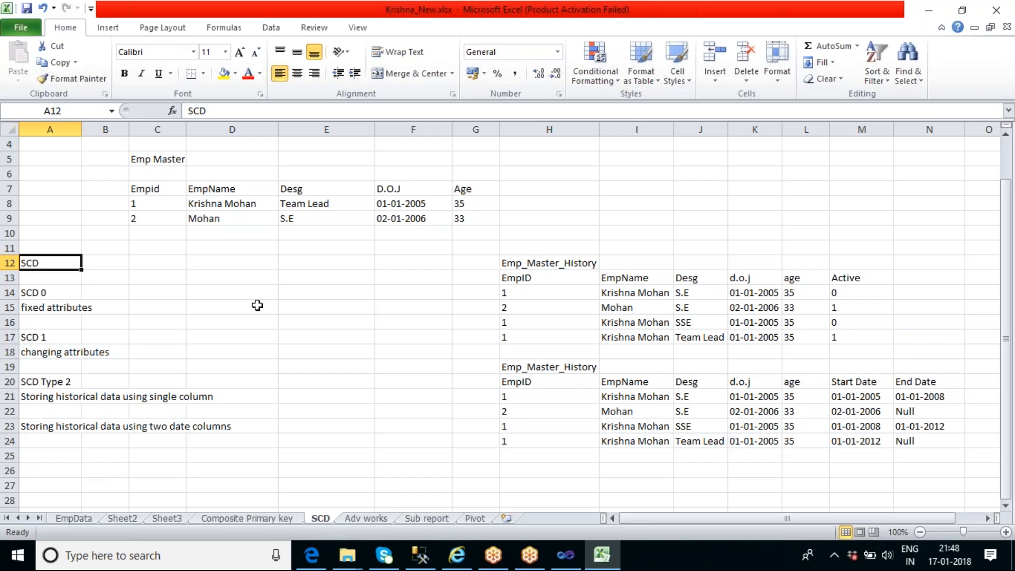
click(56, 294)
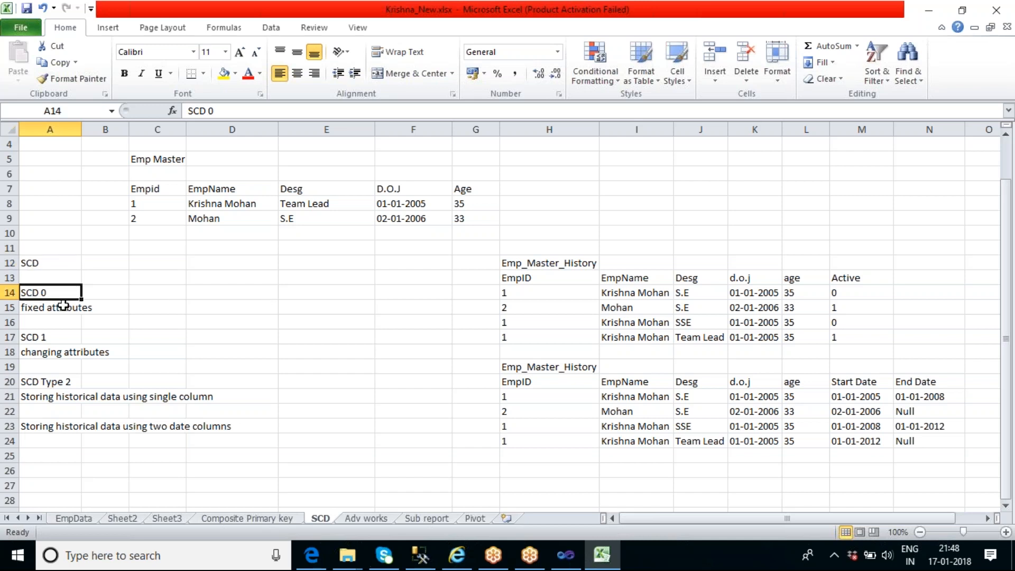
click(61, 339)
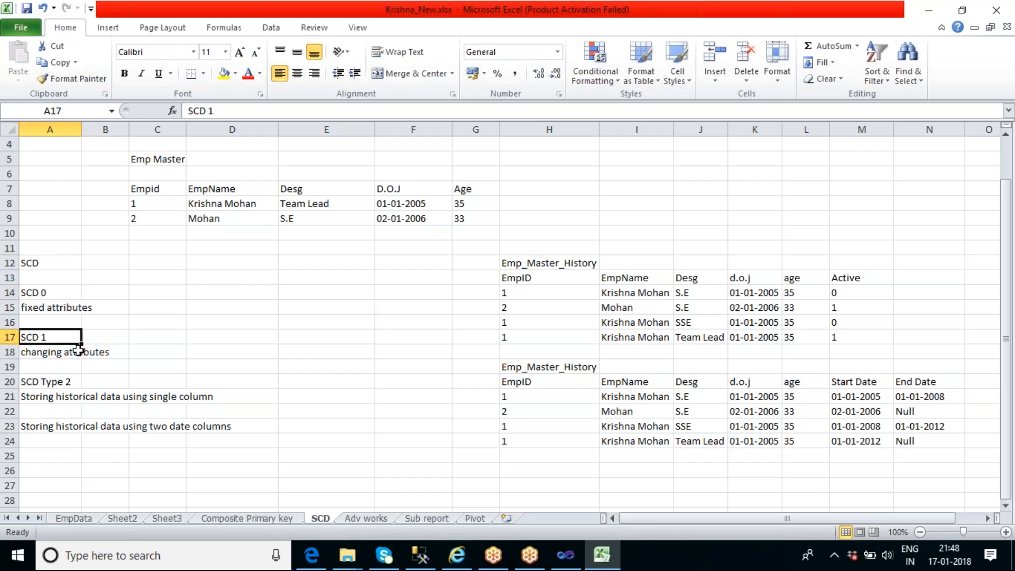
click(74, 380)
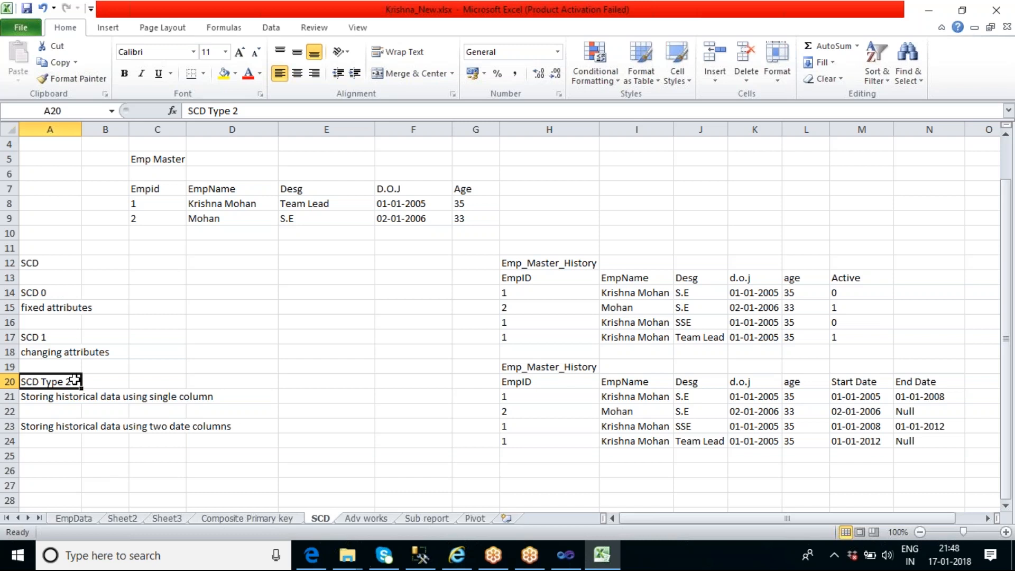
click(117, 398)
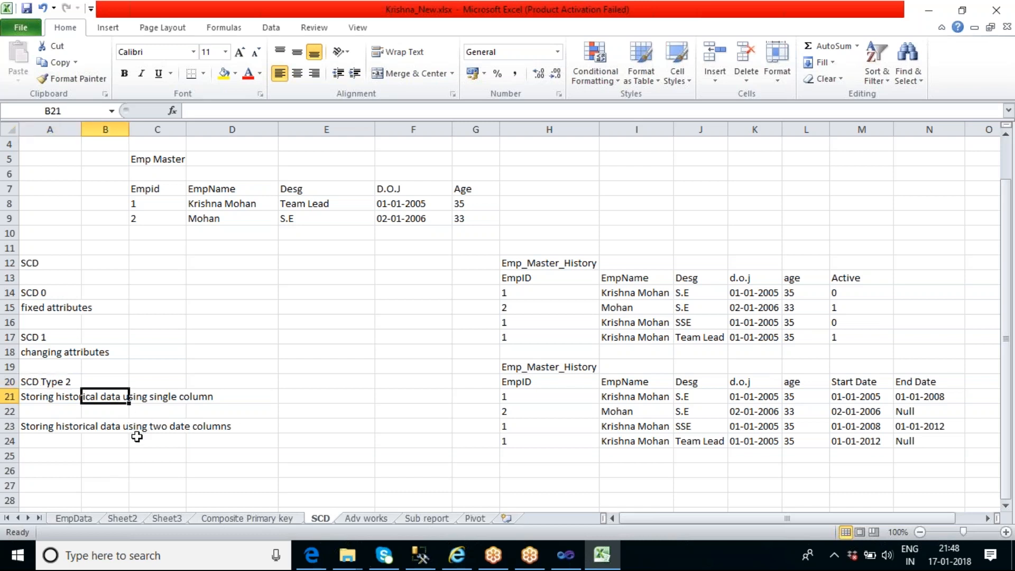
click(123, 428)
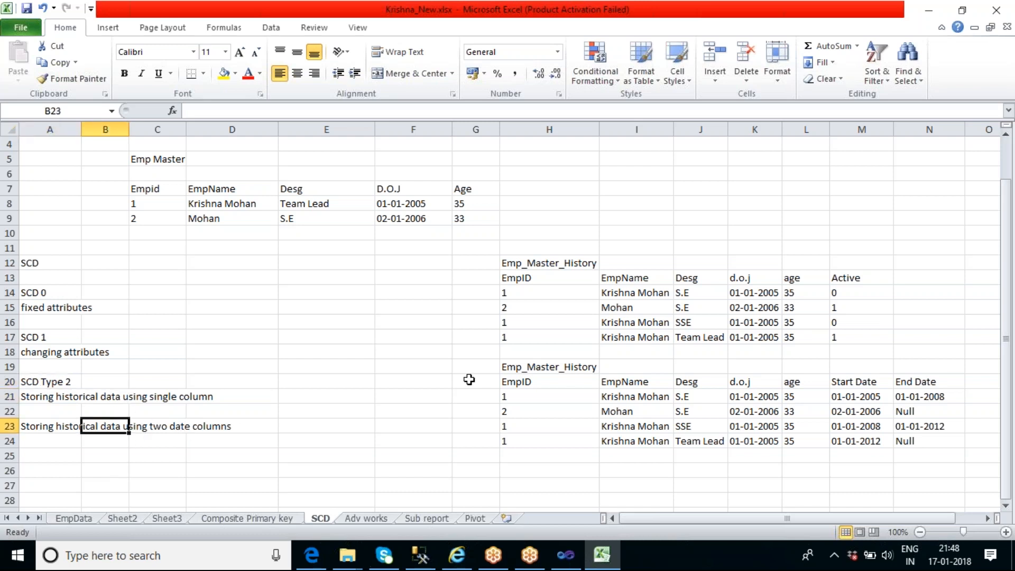
drag(519, 278, 845, 341)
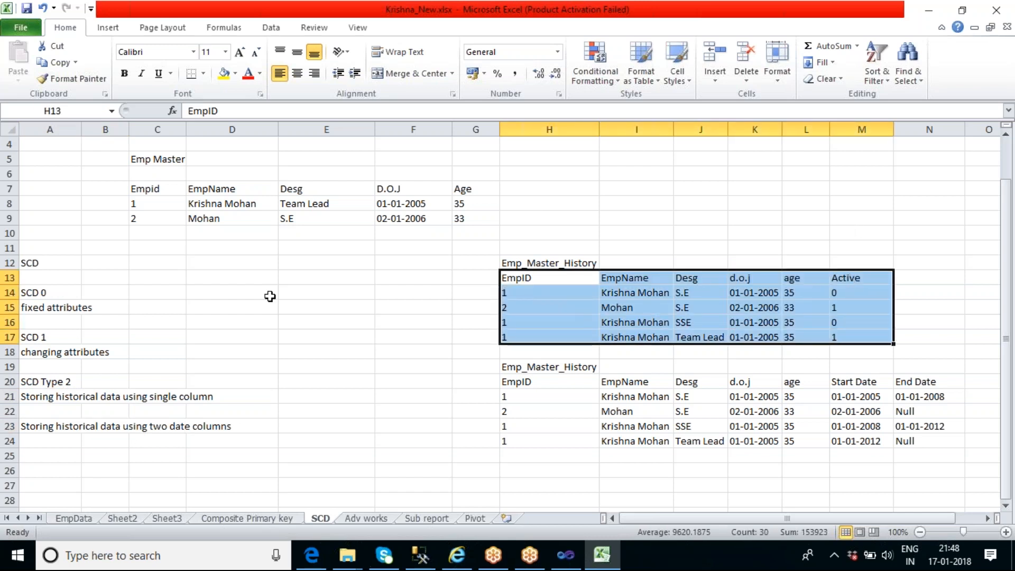
drag(553, 382, 928, 440)
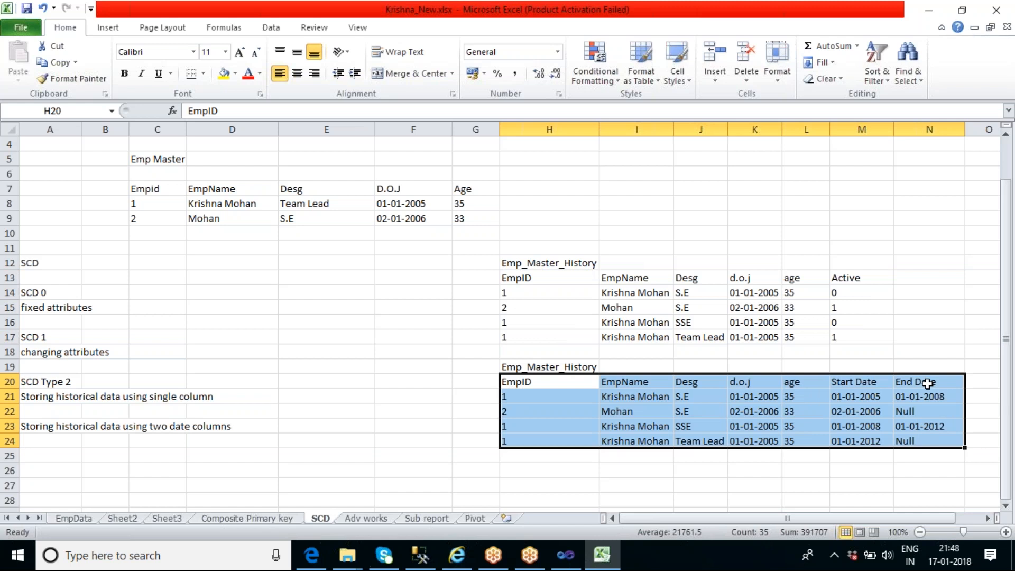
drag(520, 292, 798, 338)
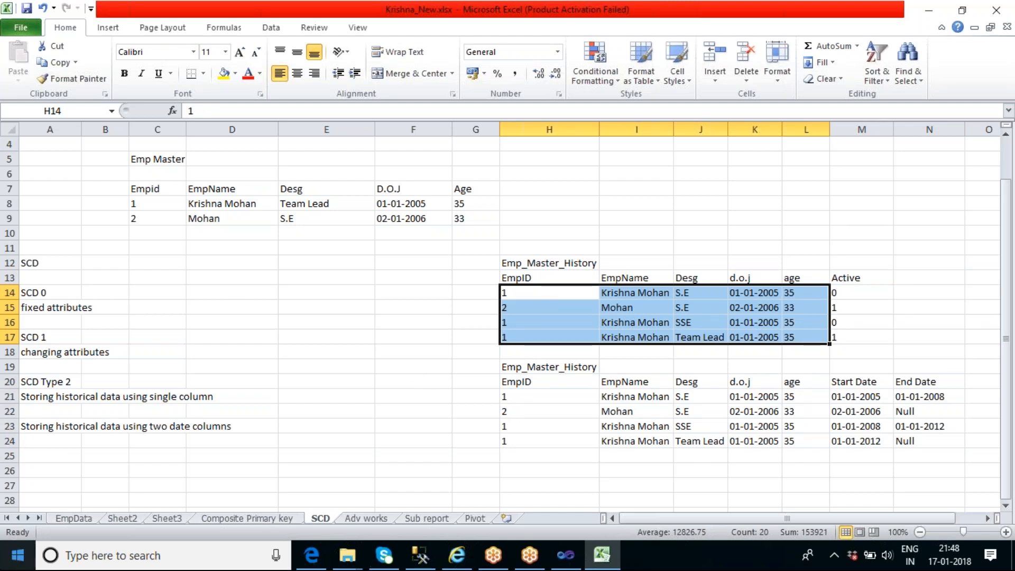
click(303, 338)
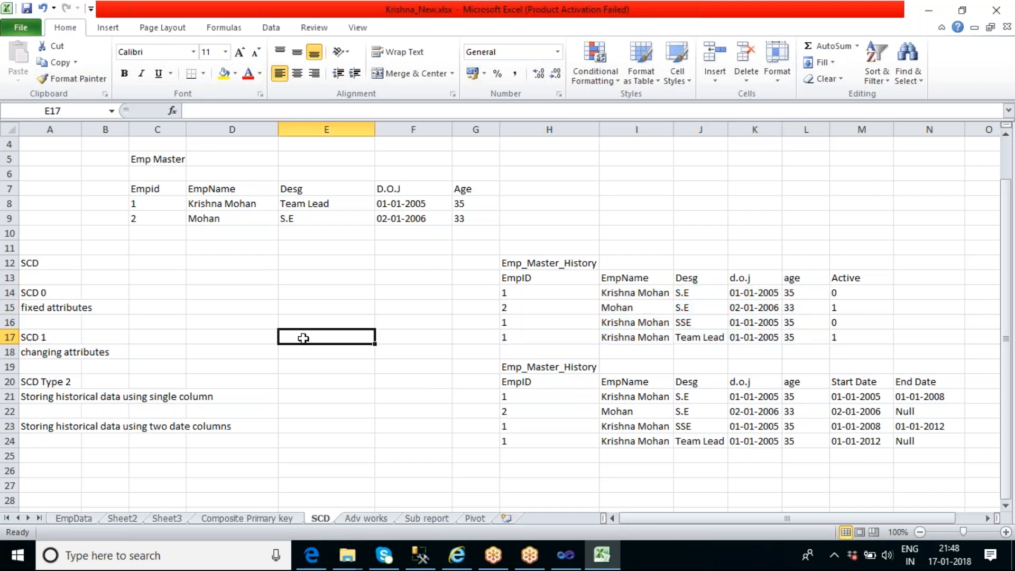
click(582, 263)
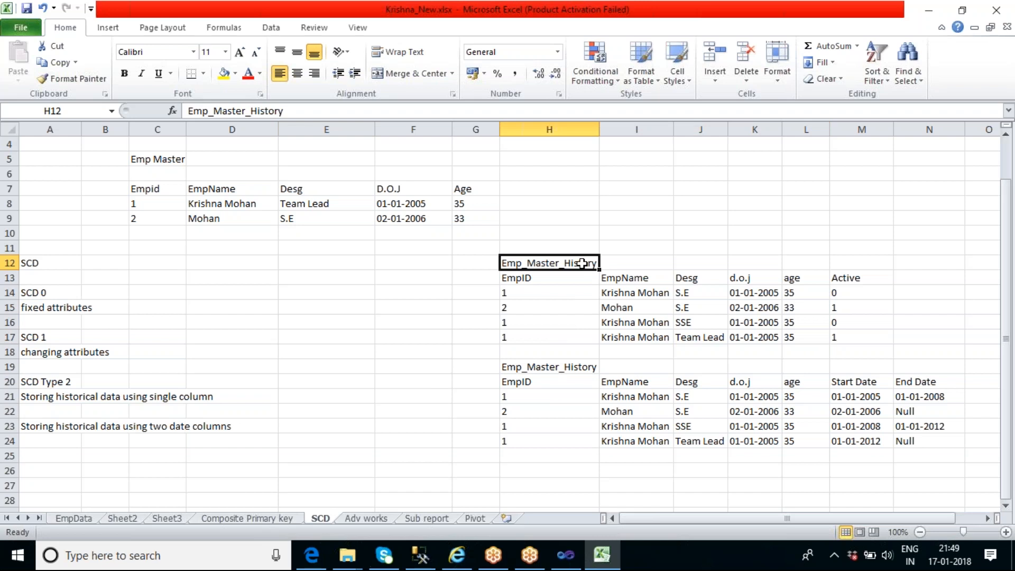
Append the initial M to employee 1's EmpName in the Emp Master table
double_click(261, 203)
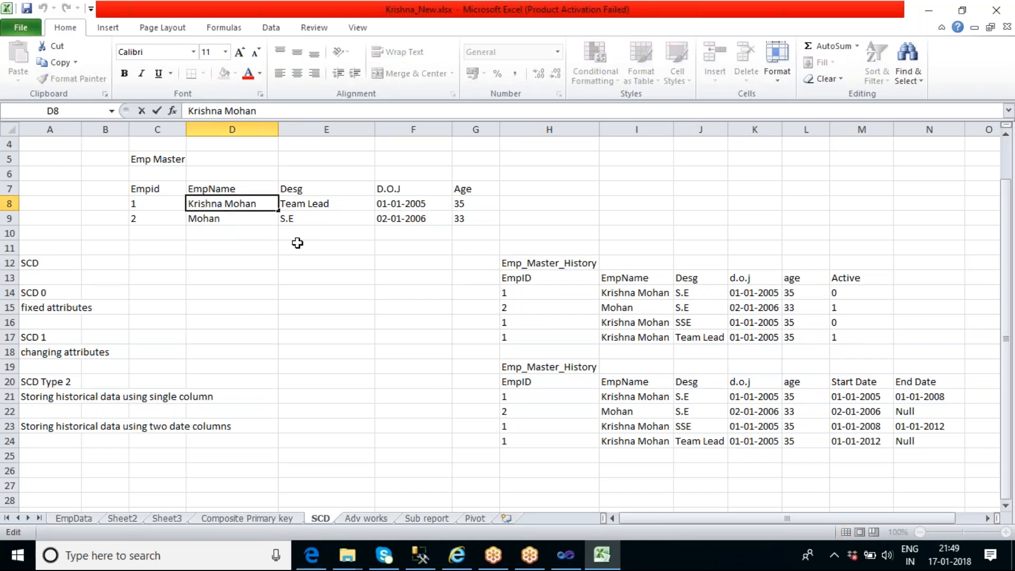
click(157, 159)
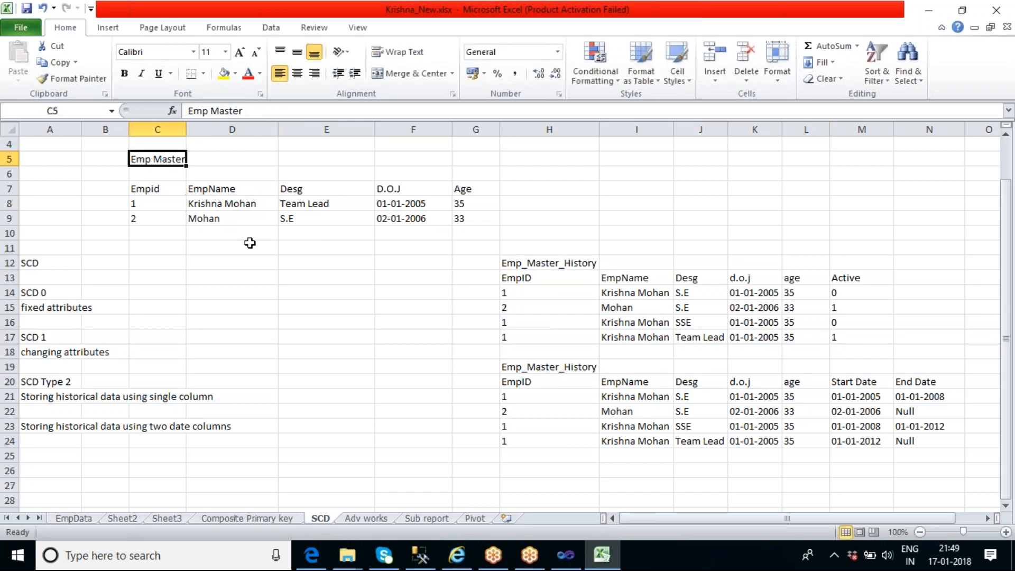
double_click(261, 205)
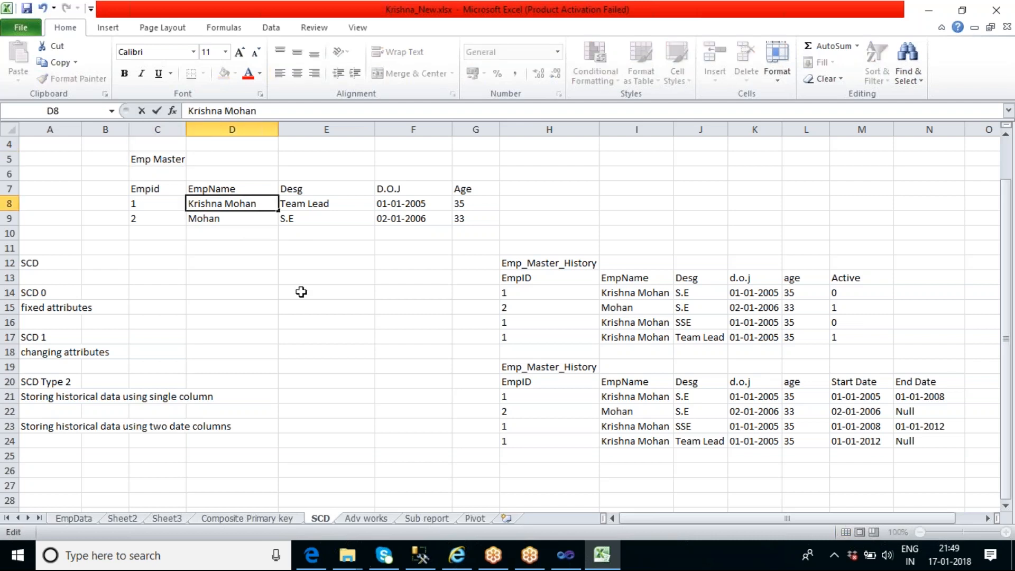
text(M)
click(301, 292)
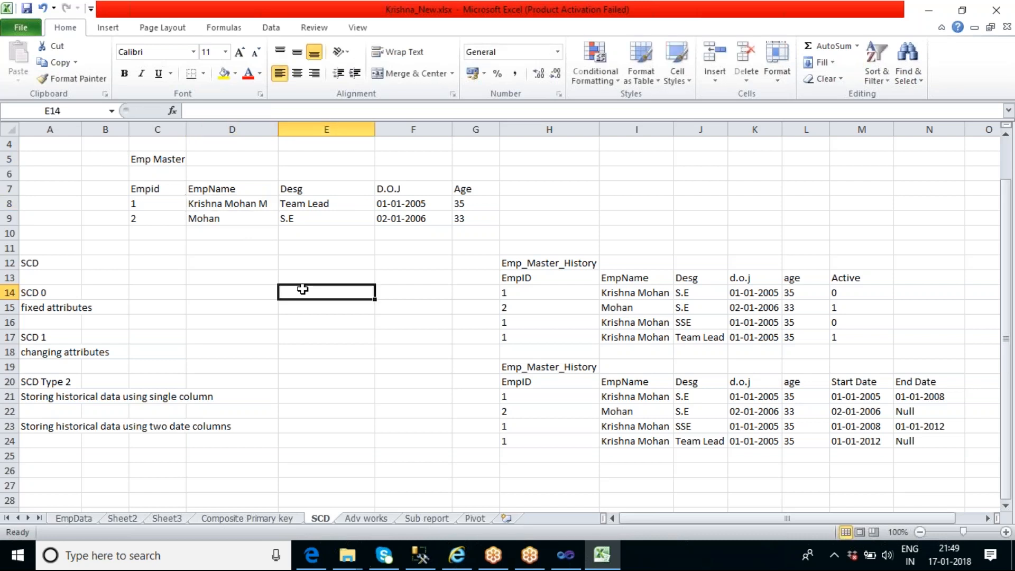
Examine employee 1's EmpName and the Desg column in Emp Master against the history tables
click(263, 201)
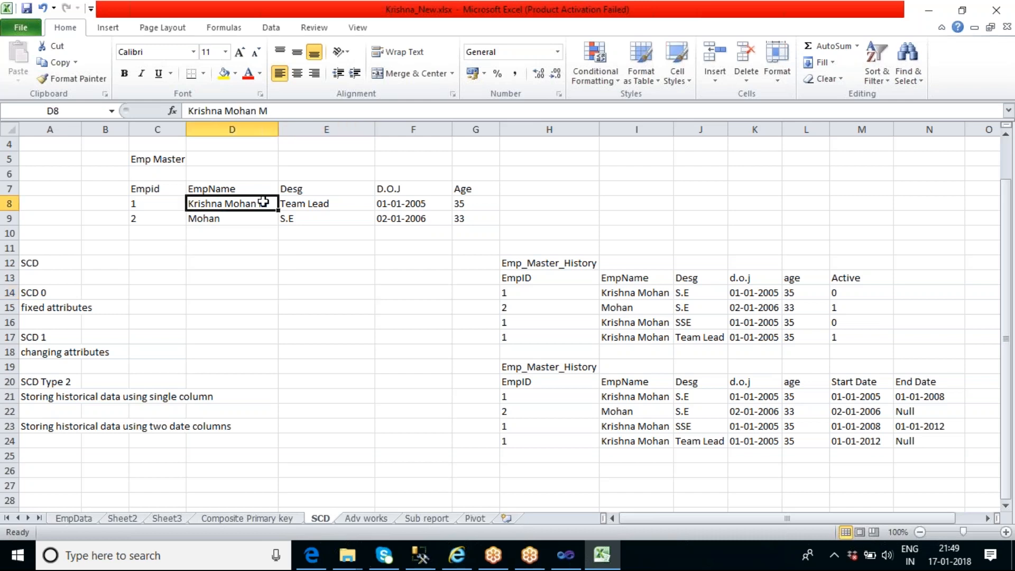
click(295, 265)
click(257, 205)
click(505, 350)
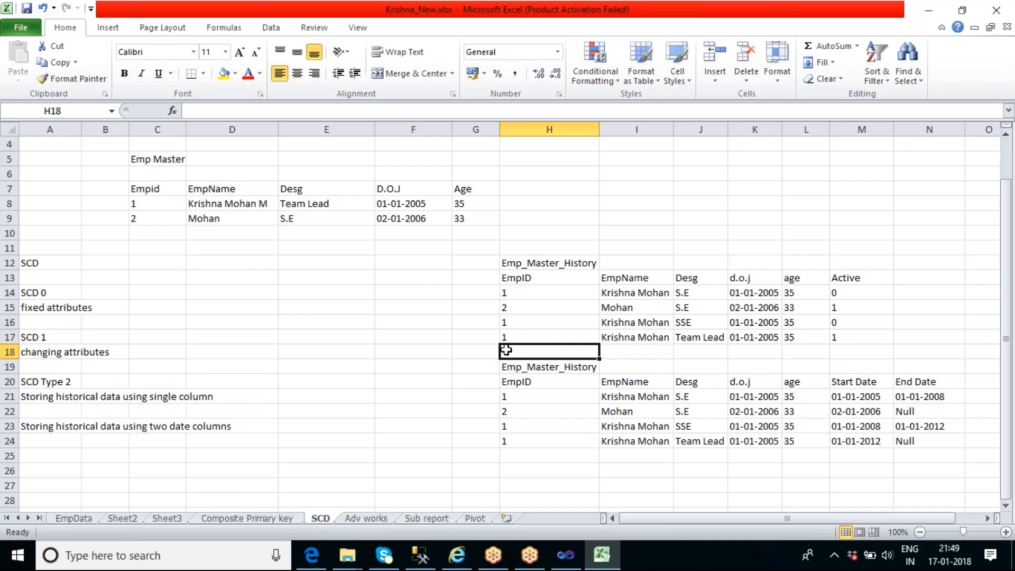
click(320, 191)
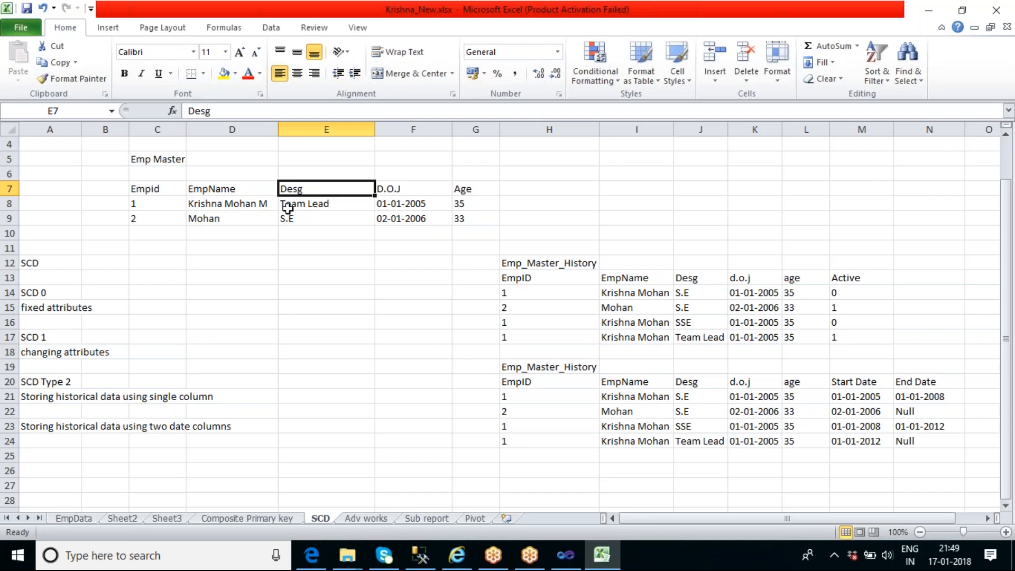
Copy employee 1's EmpName from Emp Master into the Team Lead record of the first Emp_Master_History table and autofit column I
click(256, 208)
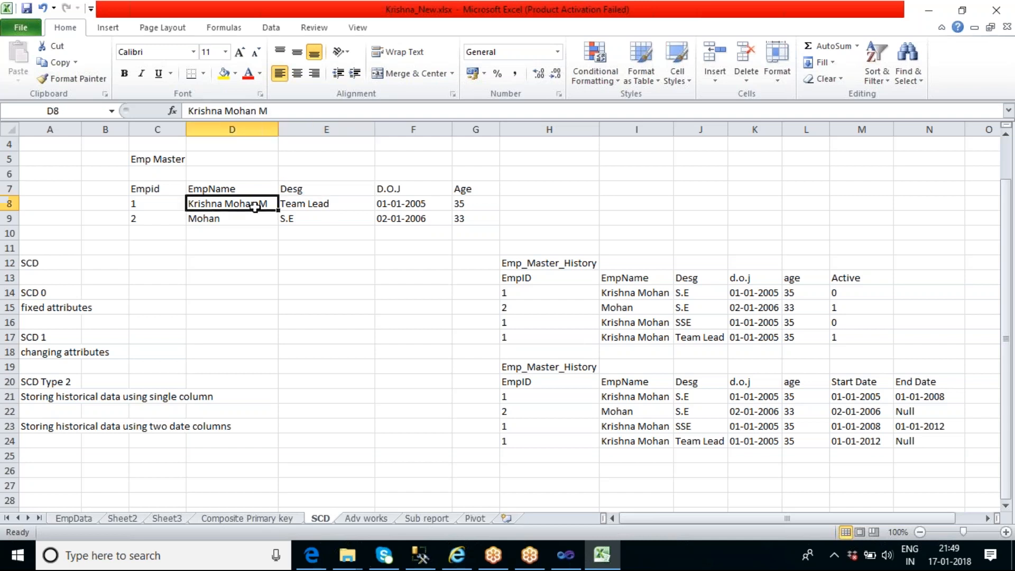
click(636, 290)
click(635, 324)
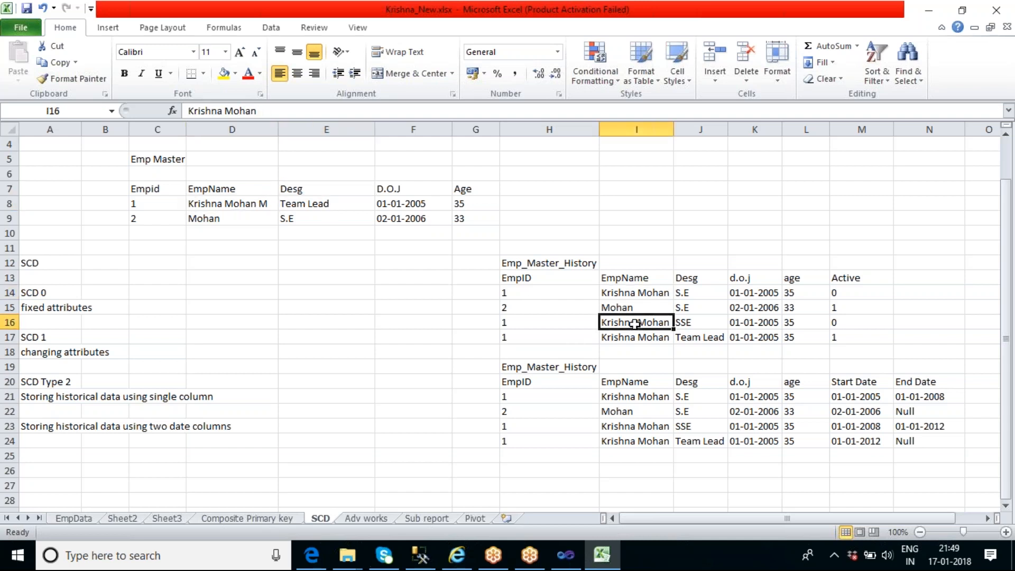
key(Down)
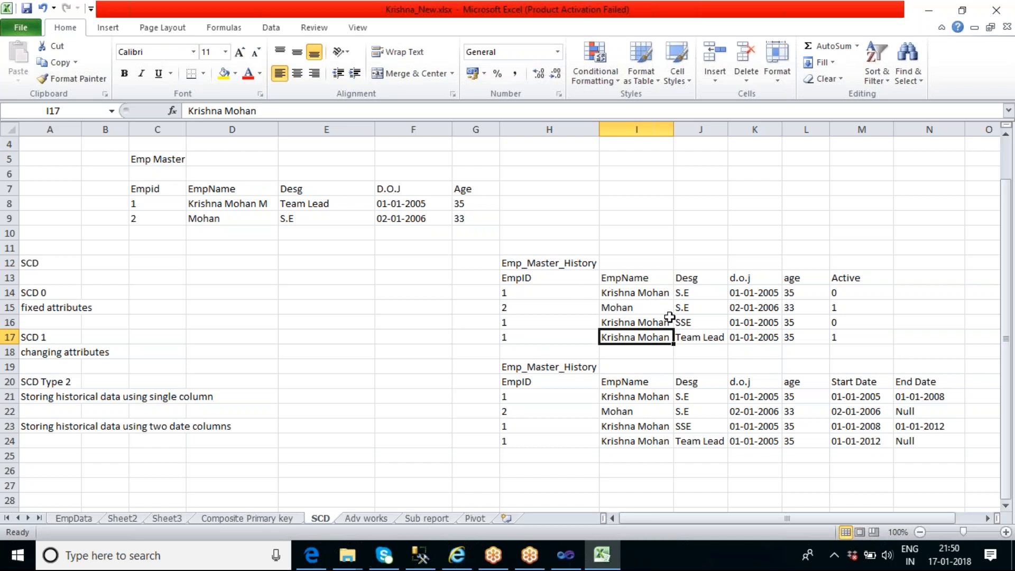
click(252, 205)
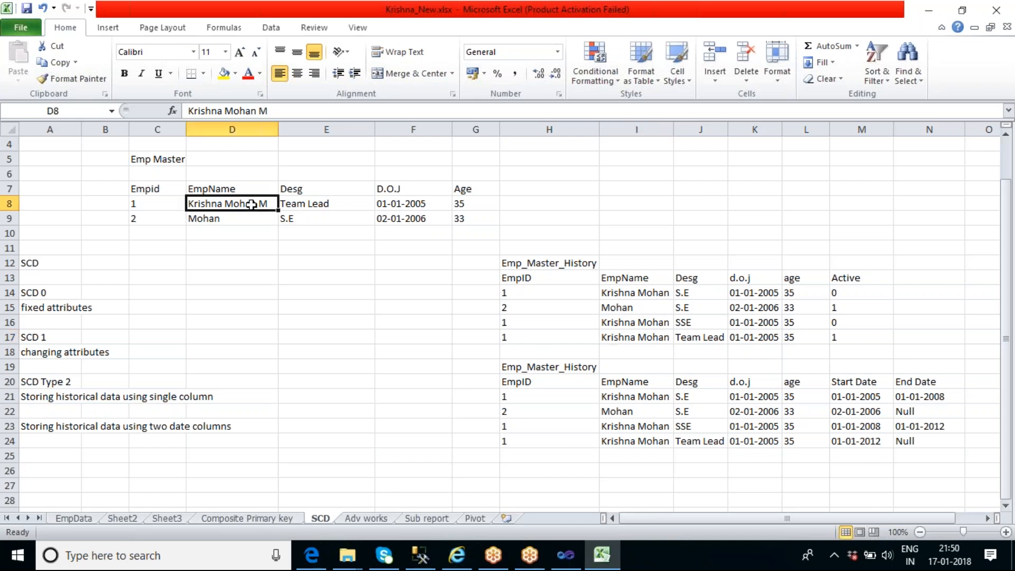
key(ctrl+c)
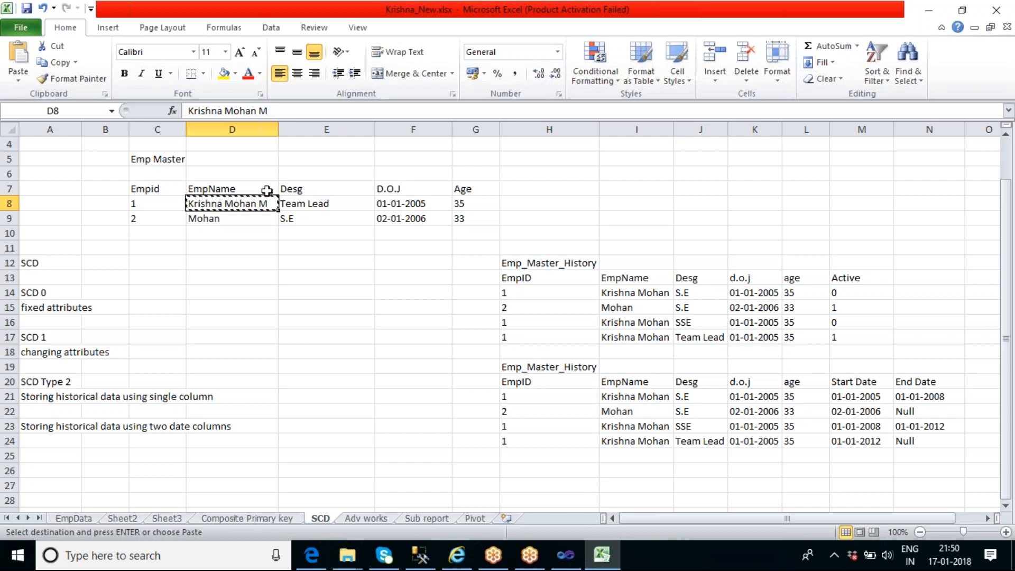
click(637, 337)
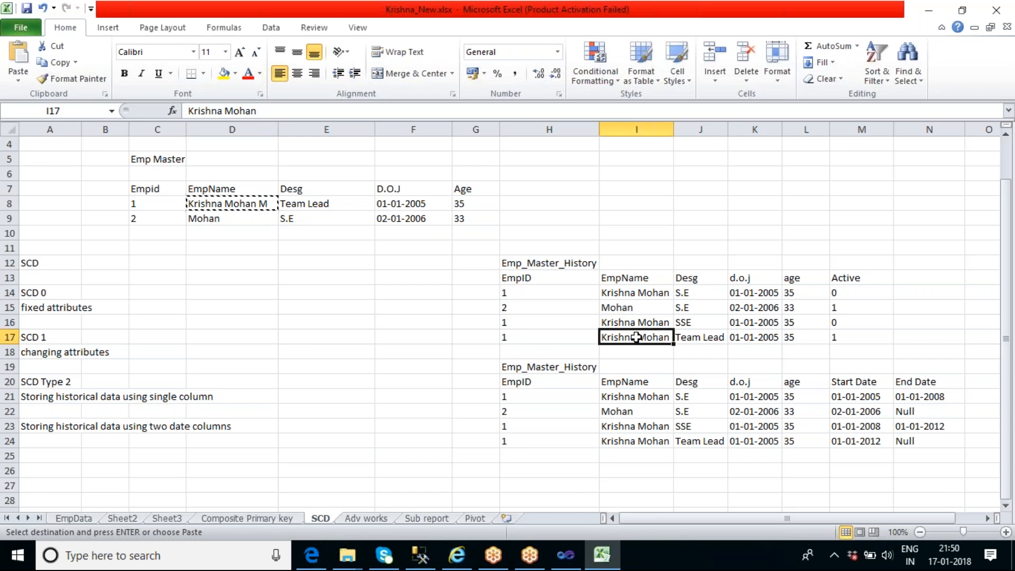
key(ctrl+v)
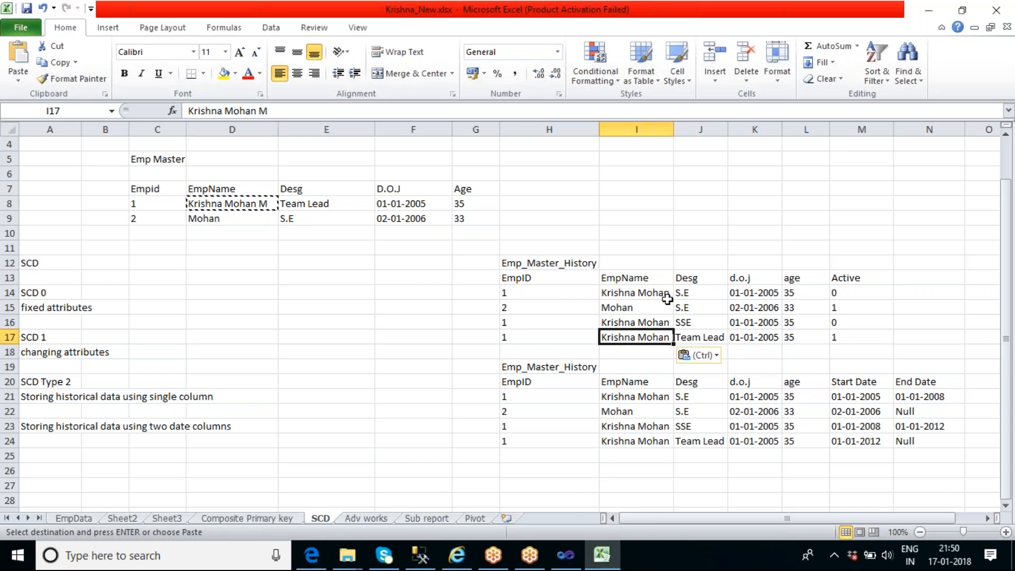
double_click(674, 130)
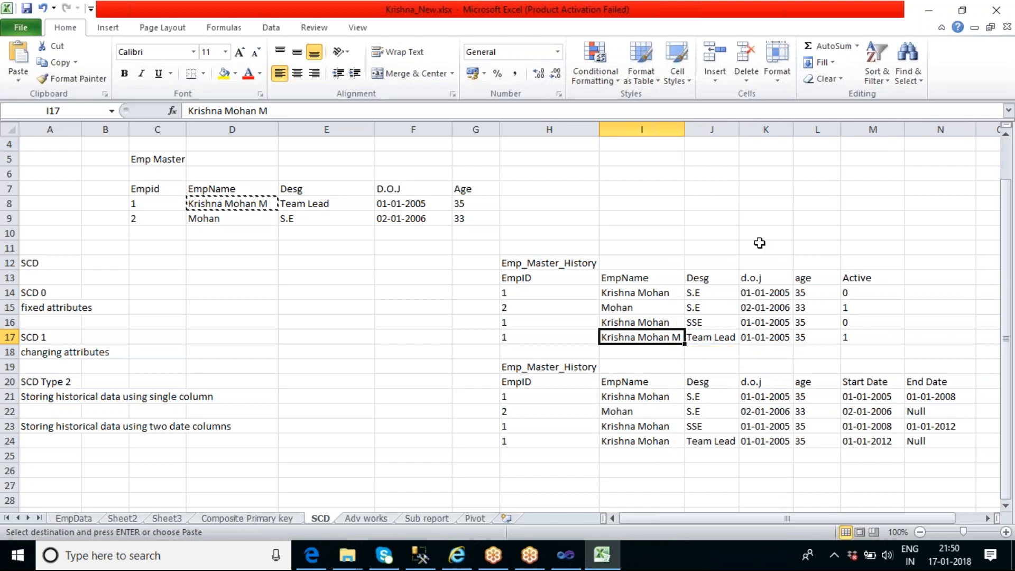
Paste the same copied EmpName into employee 1's SSE and S.E records in the first history table
click(662, 324)
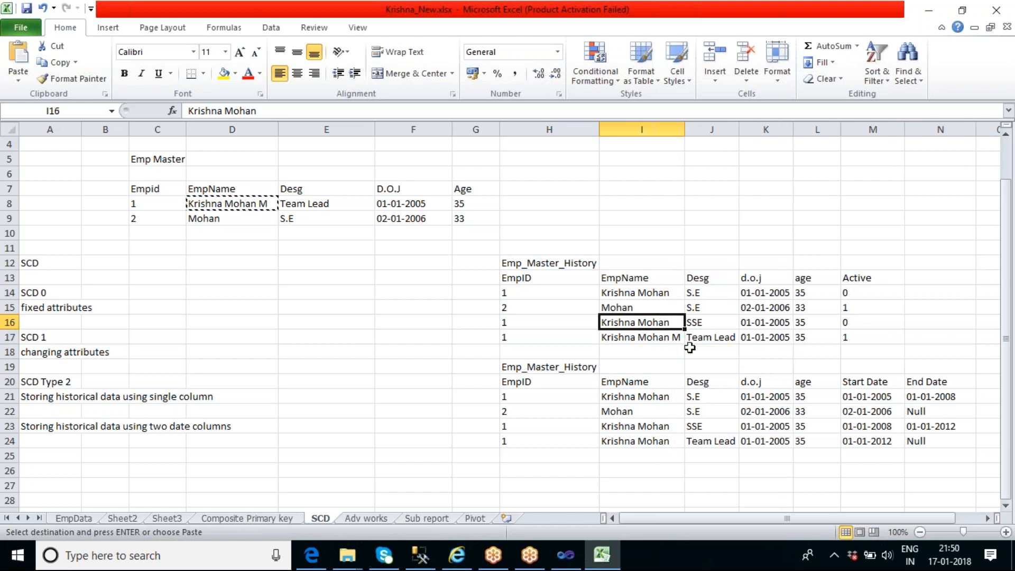
key(ctrl+v)
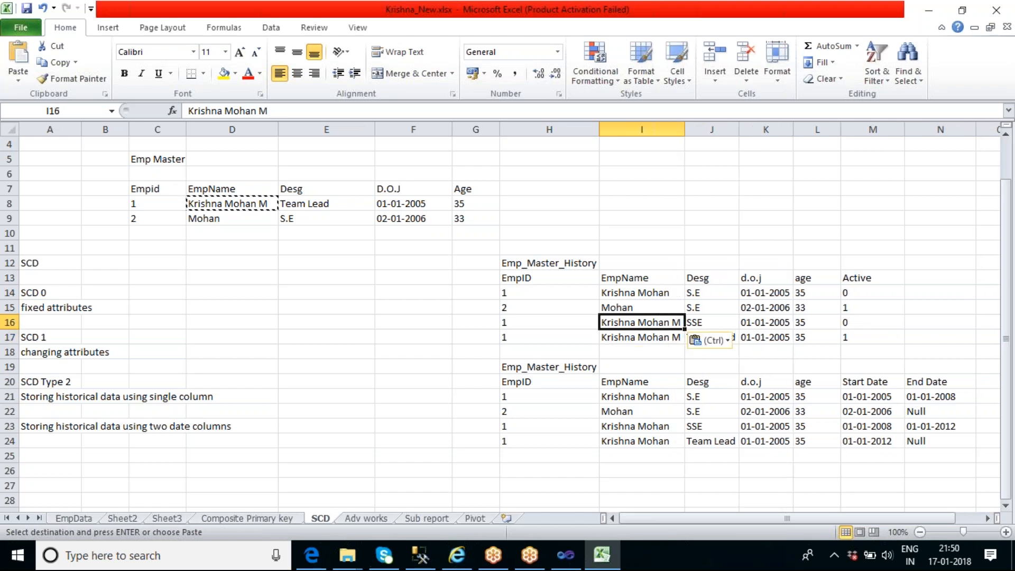
click(649, 294)
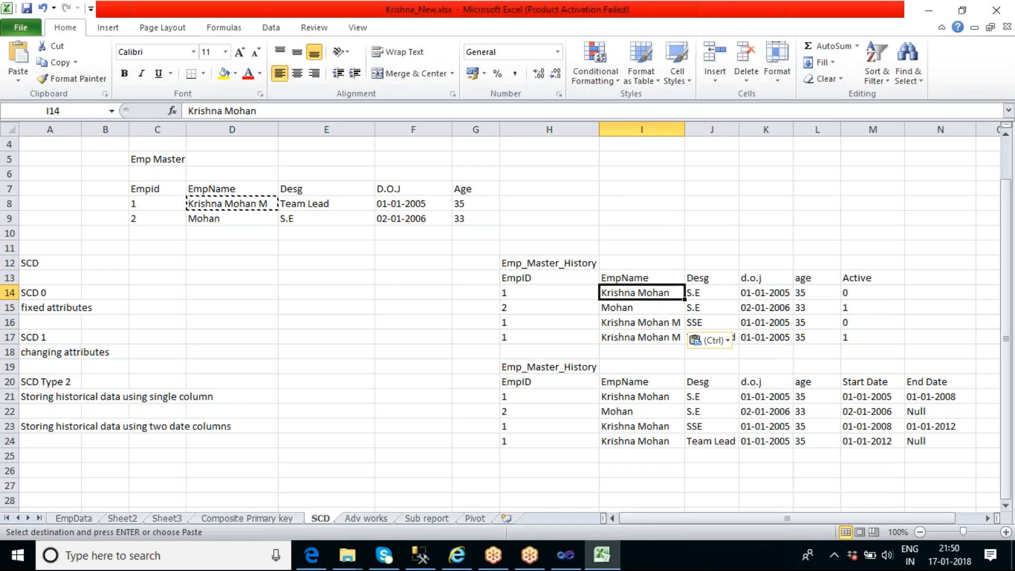
key(ctrl+v)
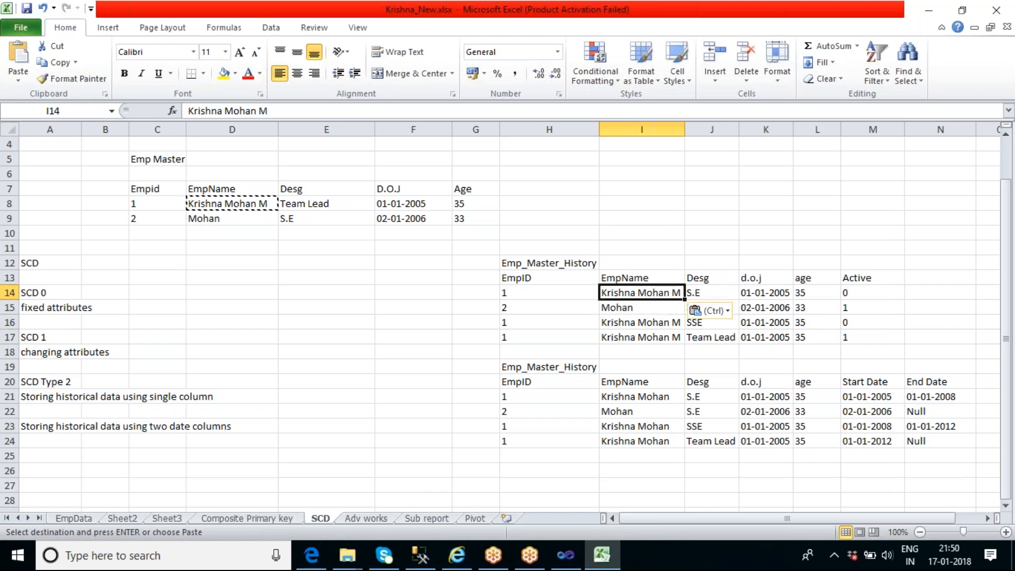
click(400, 327)
Compare the EmpName column in Emp Master with employee 1's EmpName cells in the first Emp_Master_History table
click(247, 188)
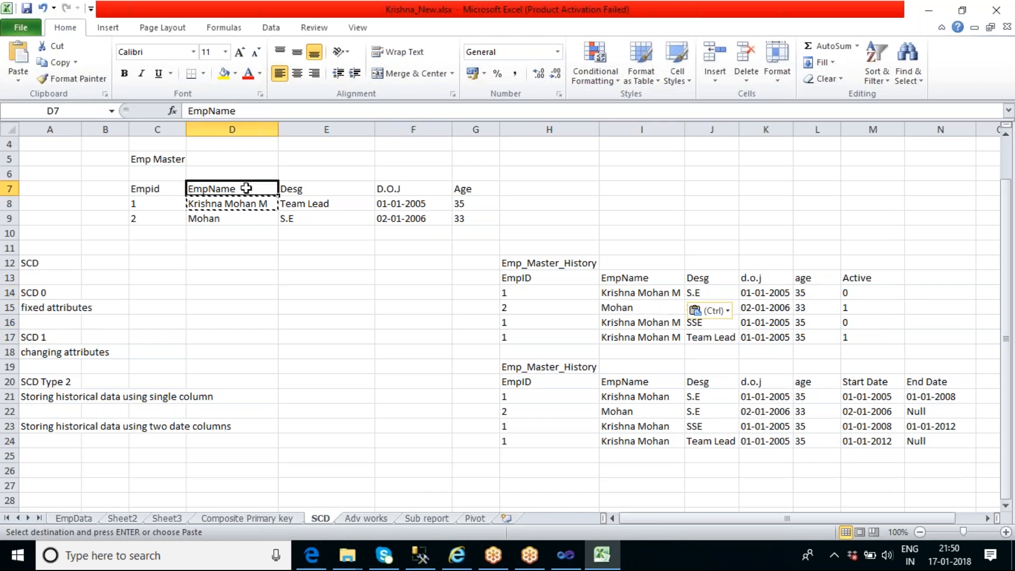
double_click(247, 188)
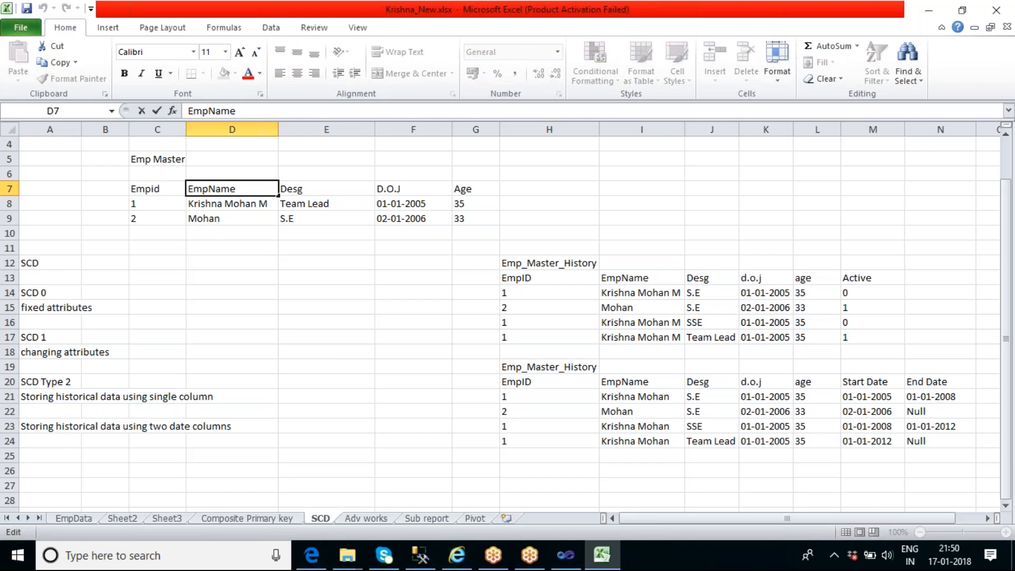
key(Return)
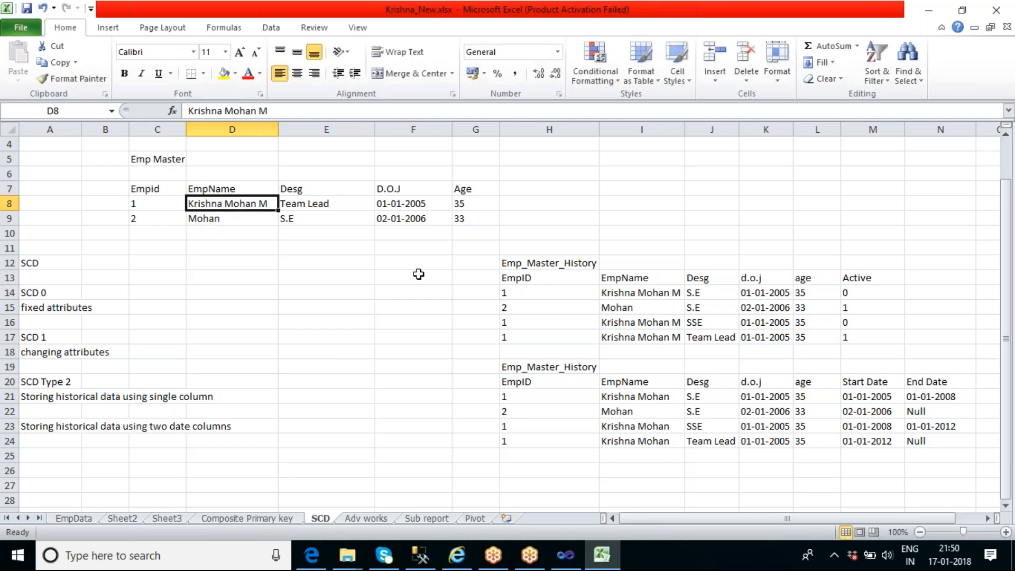
click(647, 340)
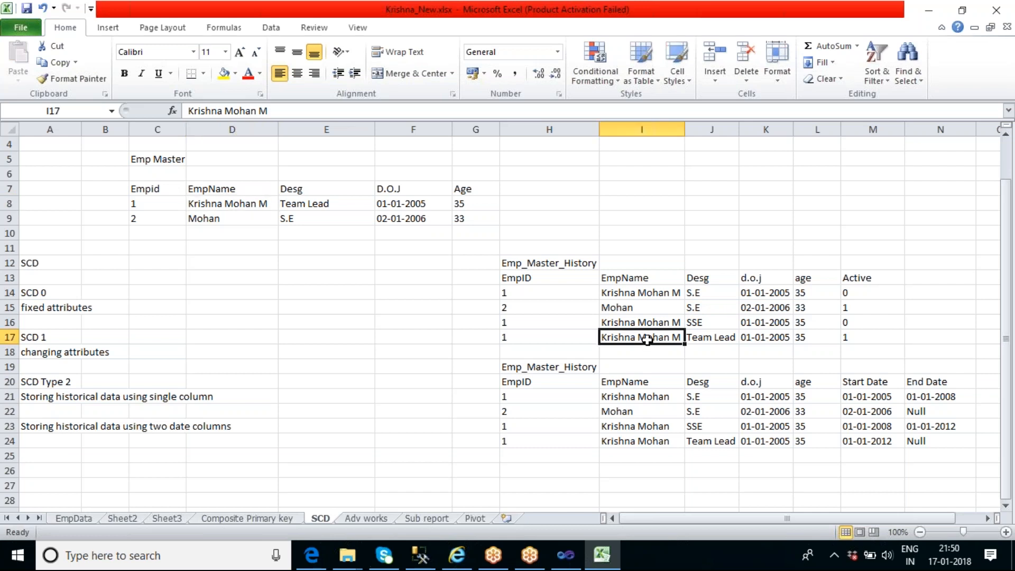
click(234, 189)
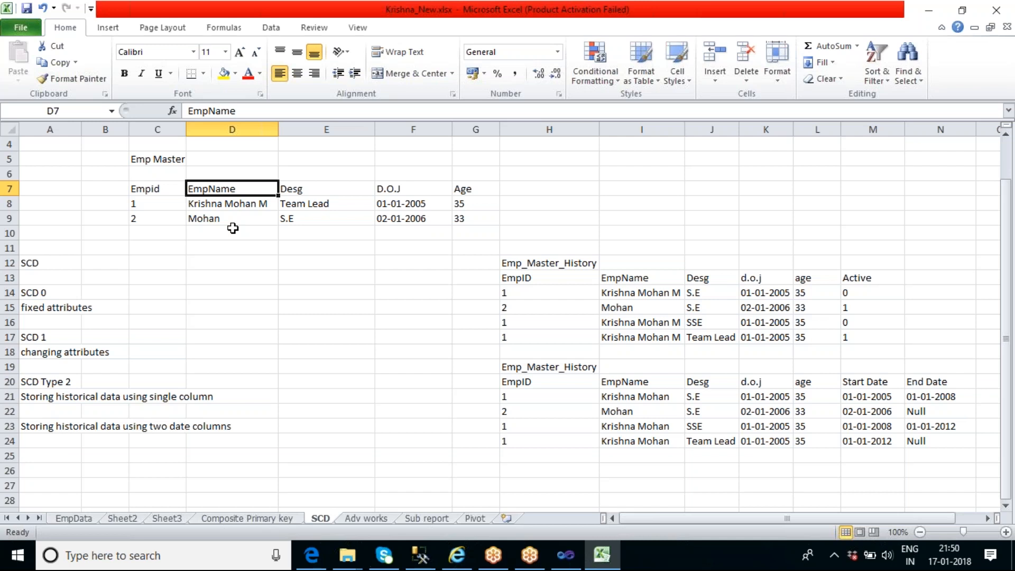
click(543, 354)
click(636, 339)
click(638, 323)
click(640, 296)
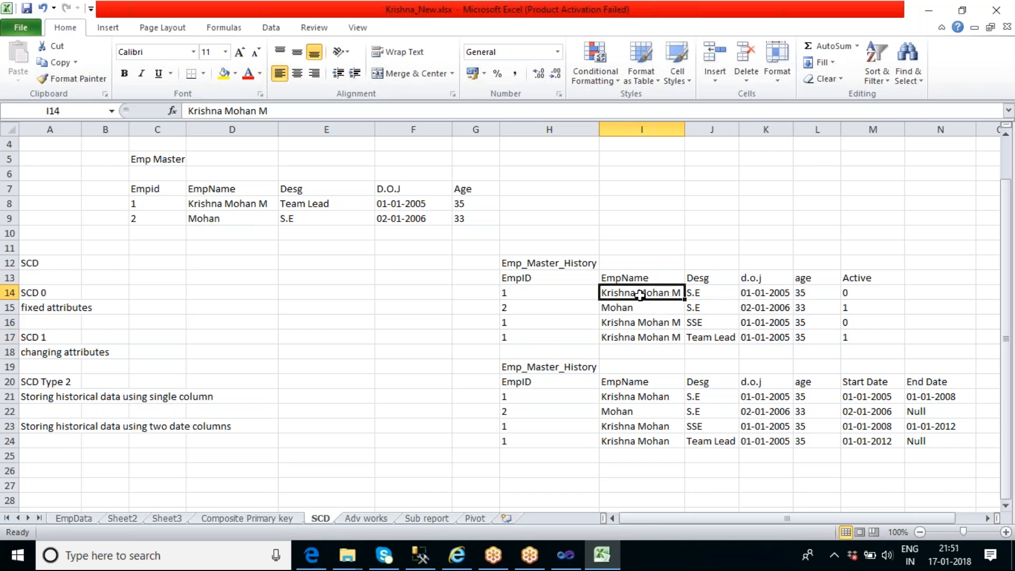
click(220, 188)
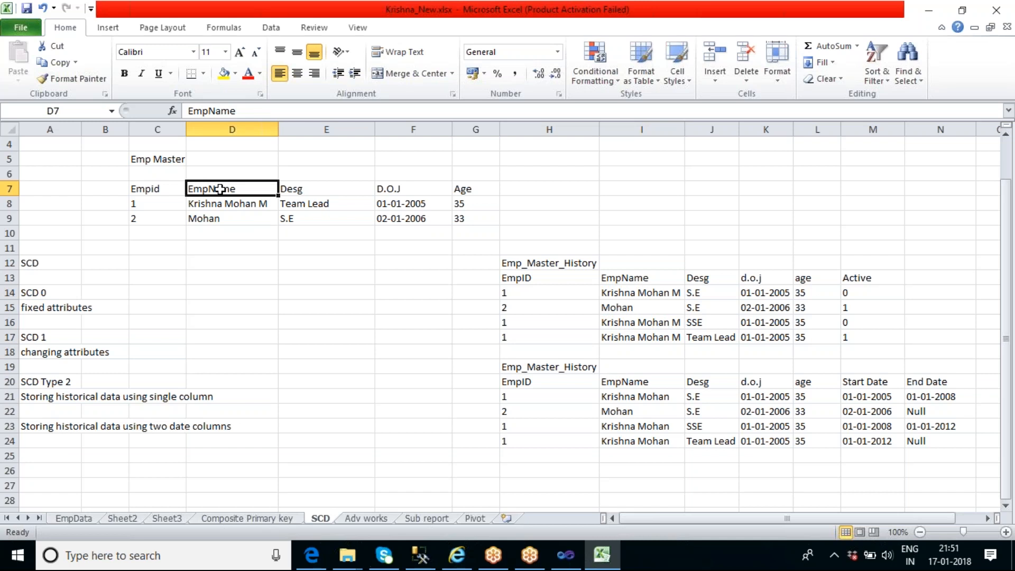
Enter the label Changing Attributes above the EmpName header in Emp Master and widen column D slightly to fit it
click(227, 173)
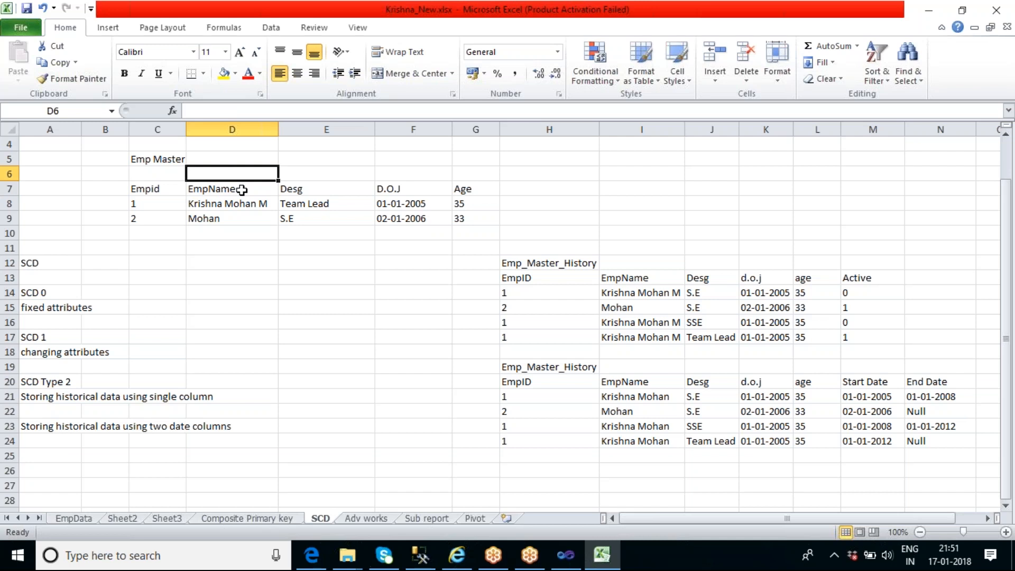
text(c)
key(BackSpace)
text(Changing)
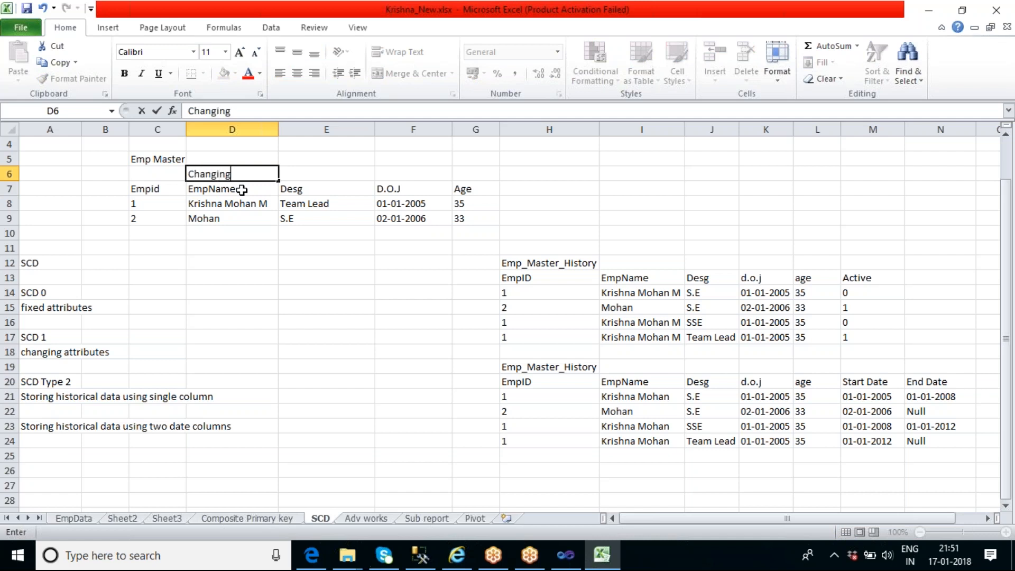
text( Attributes)
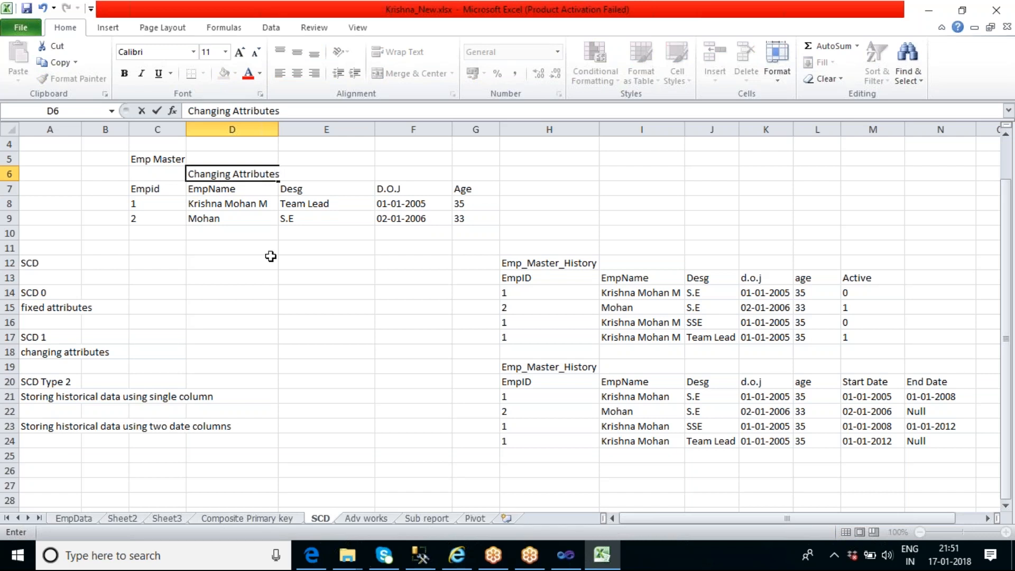
click(292, 289)
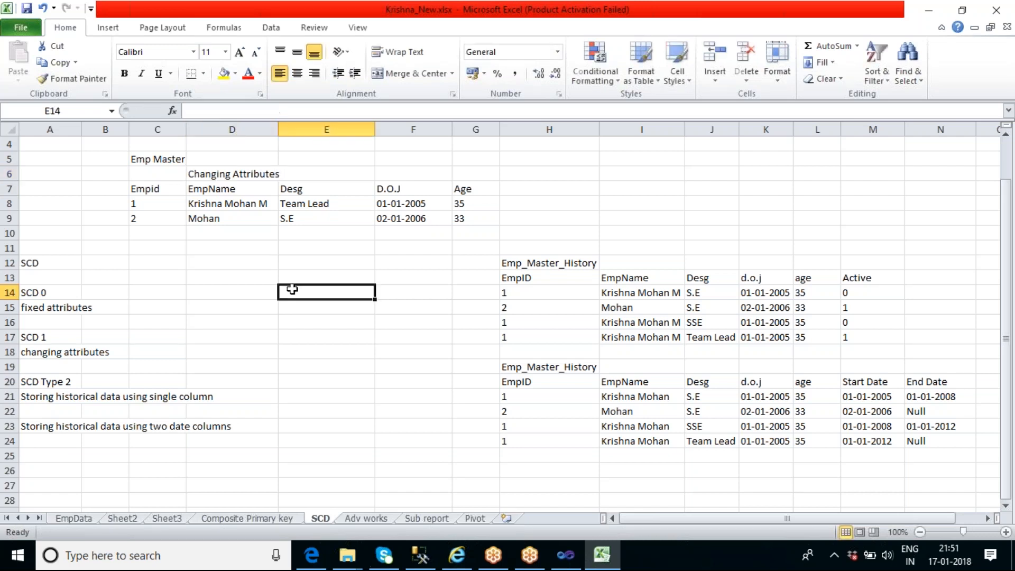
drag(279, 130, 292, 130)
Enter the label Historical Attributes above the Desg header in Emp Master and widen column E slightly
click(329, 188)
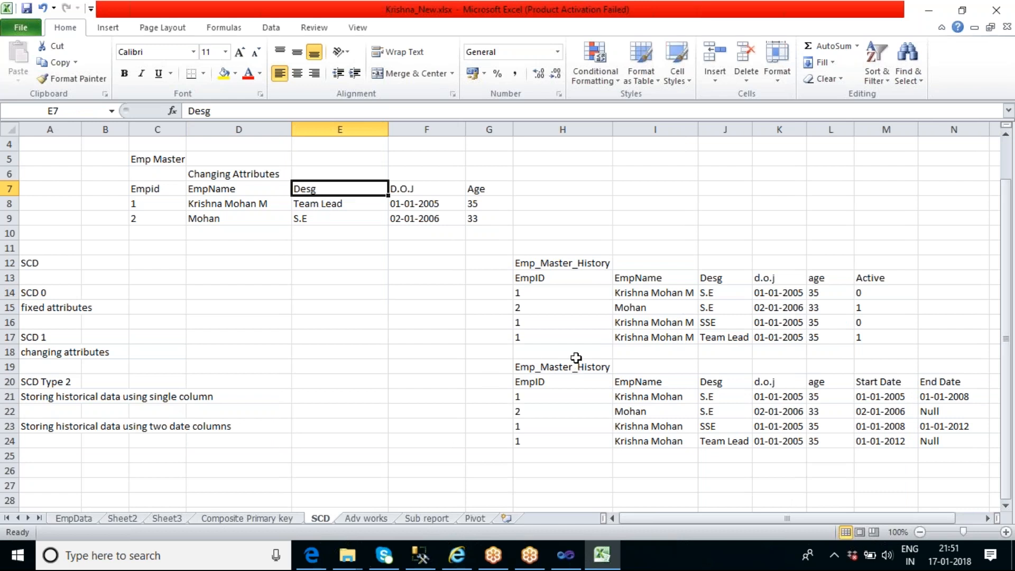
click(535, 337)
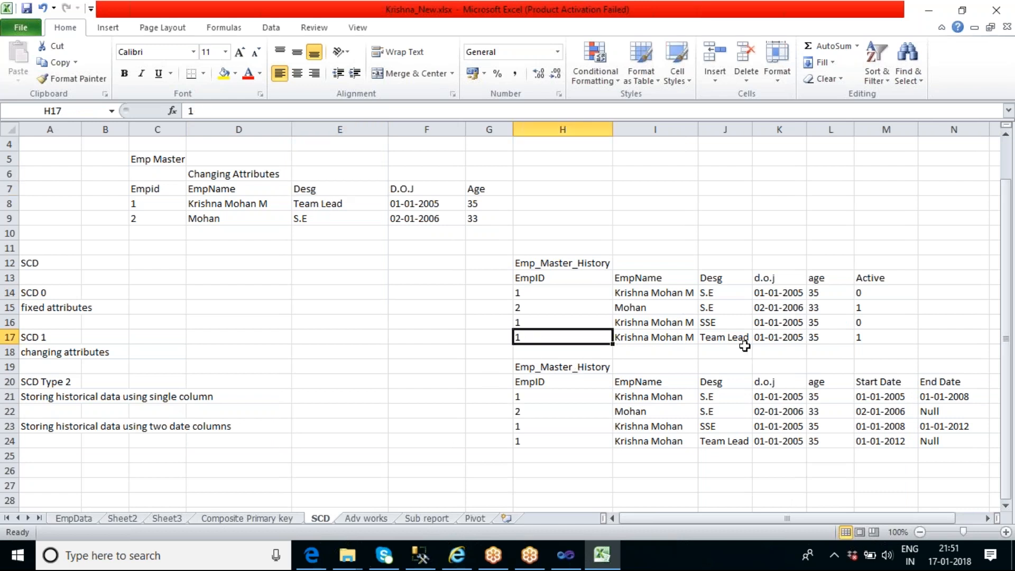
click(727, 338)
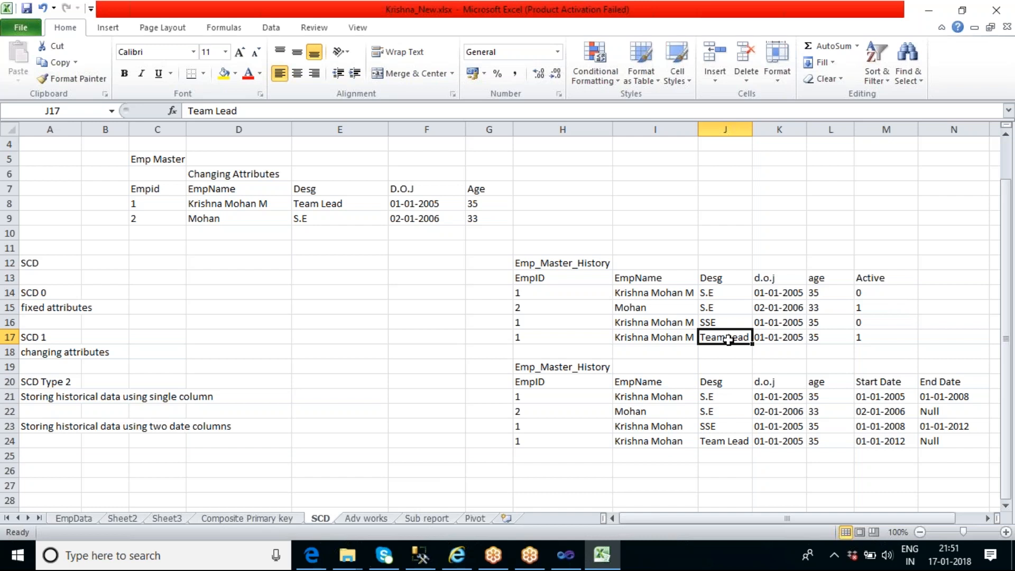
click(336, 175)
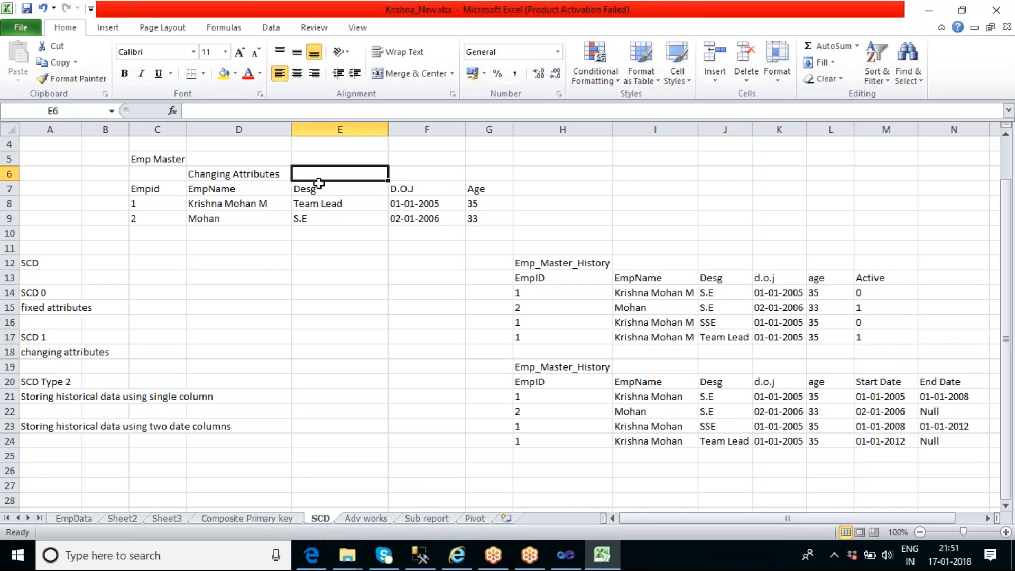
double_click(328, 176)
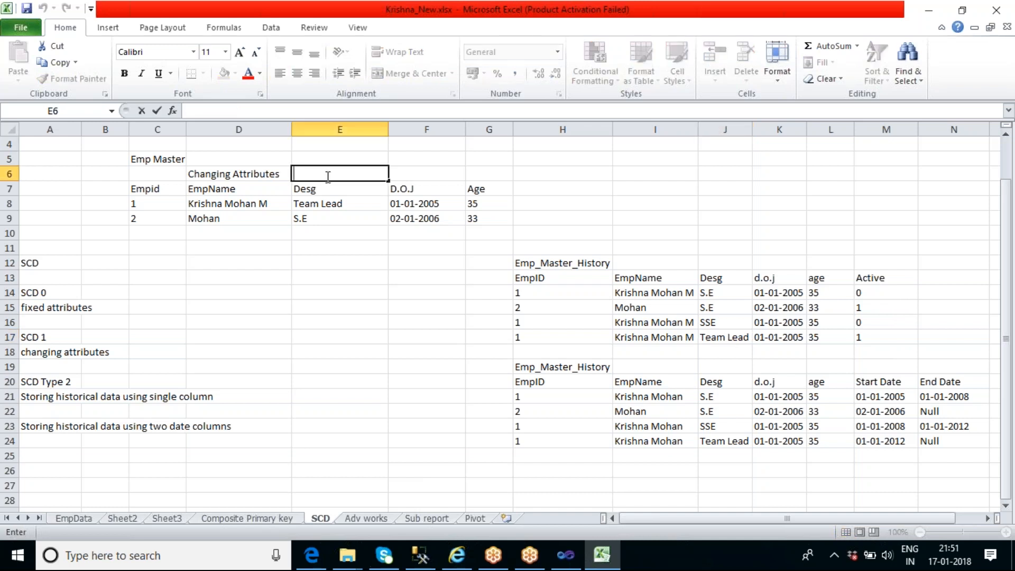
text(Histro)
key(BackSpace)
key(BackSpace)
text(orical)
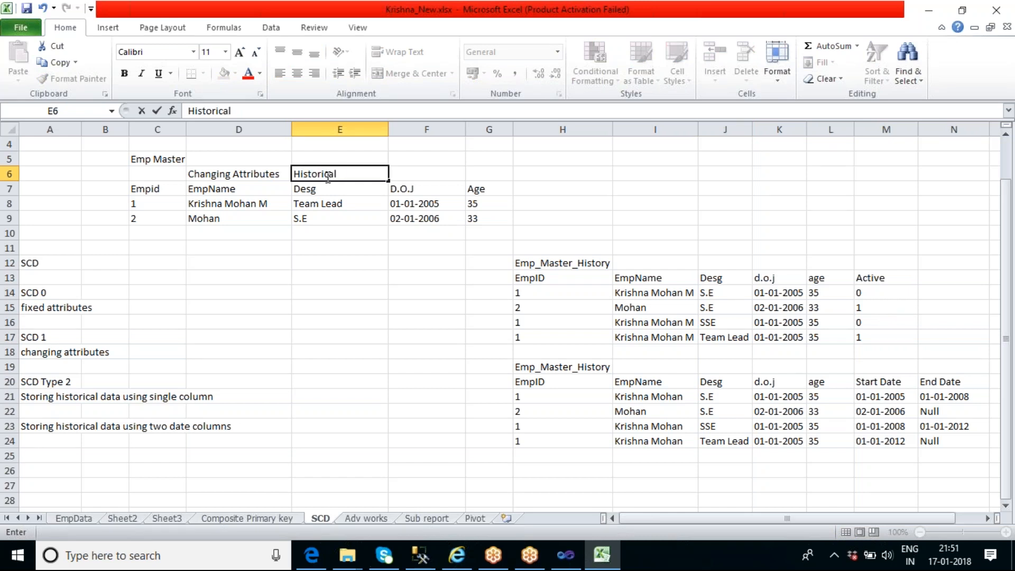
text( Attributes)
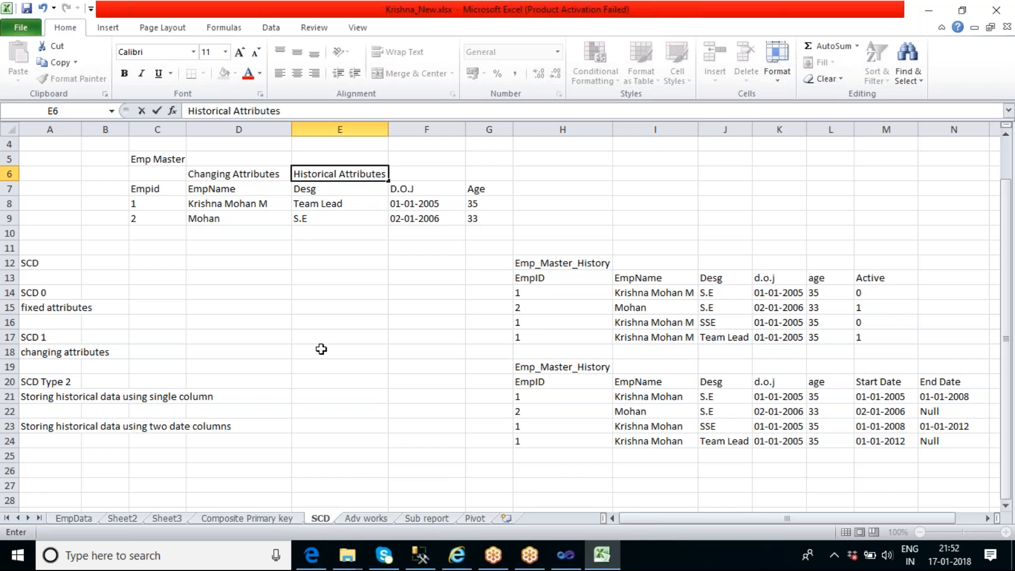
click(240, 400)
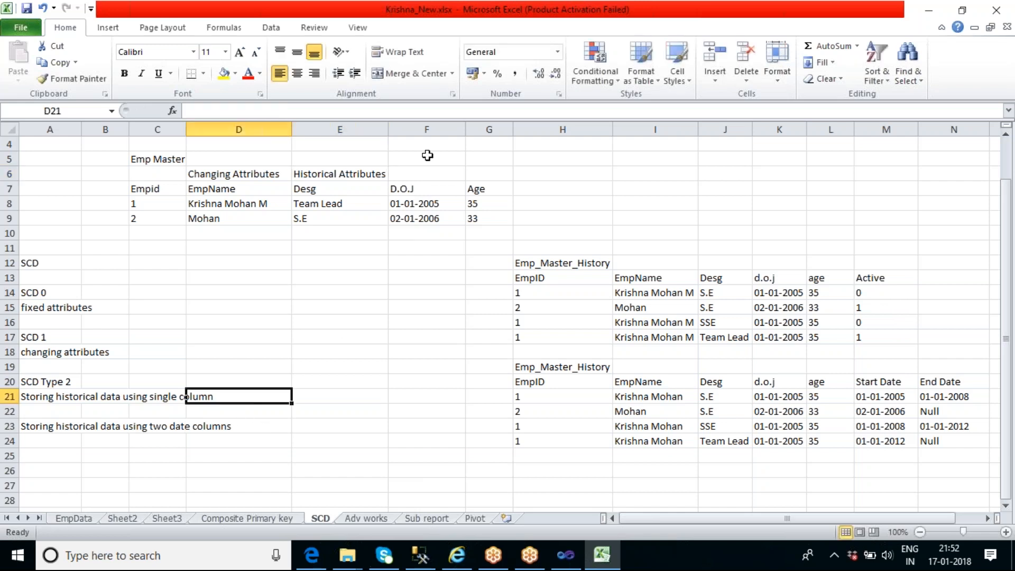
drag(389, 130, 398, 130)
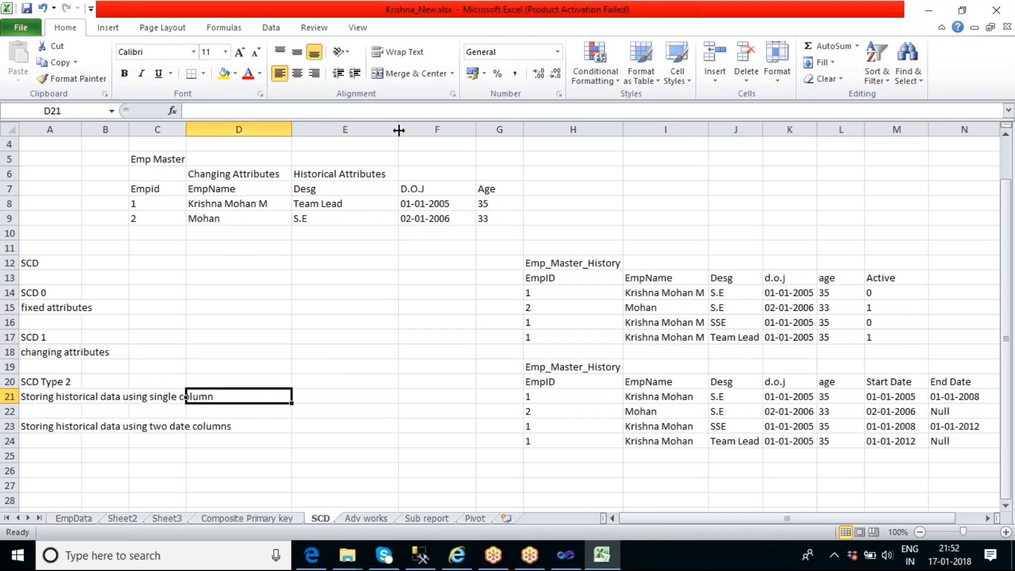
Review the EmpName and Desg headers in Emp Master together with the Historical Attributes label
click(228, 191)
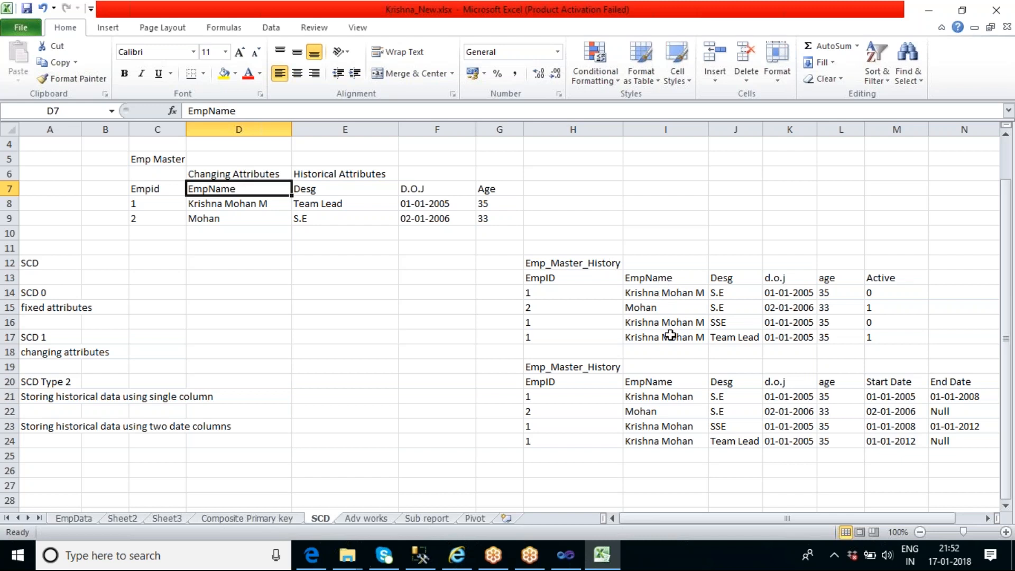
click(350, 176)
click(330, 190)
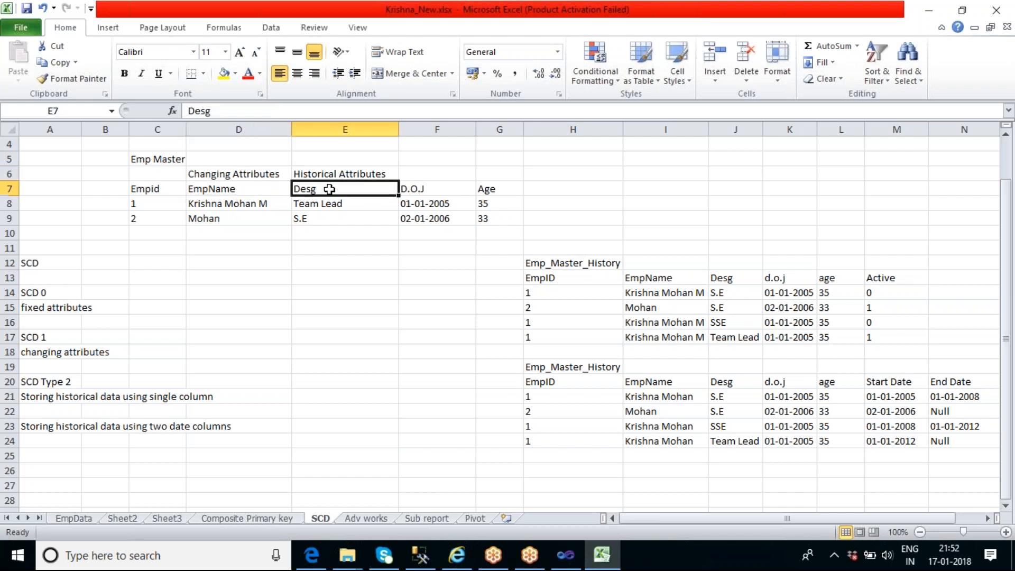
click(364, 176)
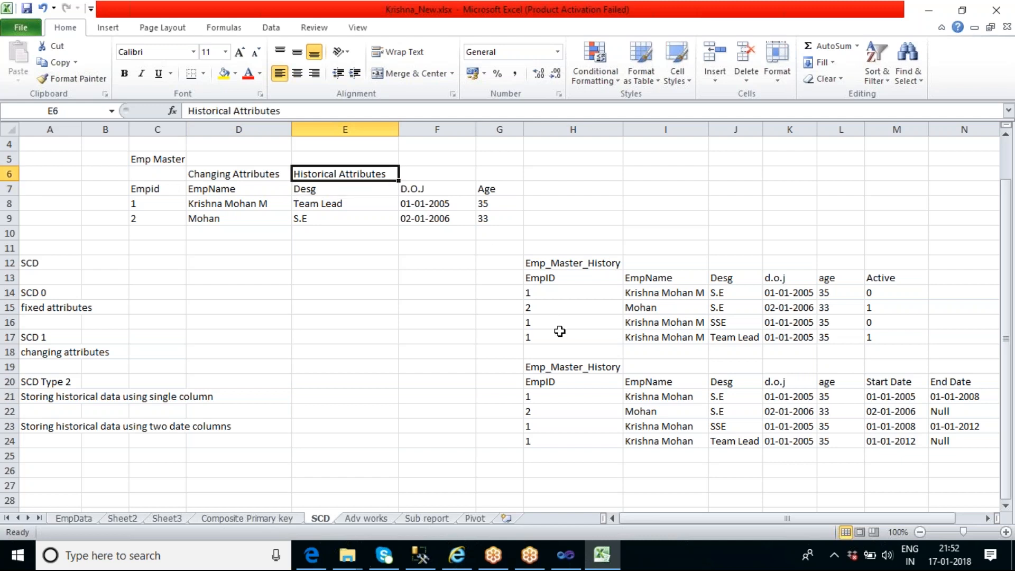
Set employee 1's D.O.J in the Emp Master table to 01-01-2007
click(544, 323)
click(540, 336)
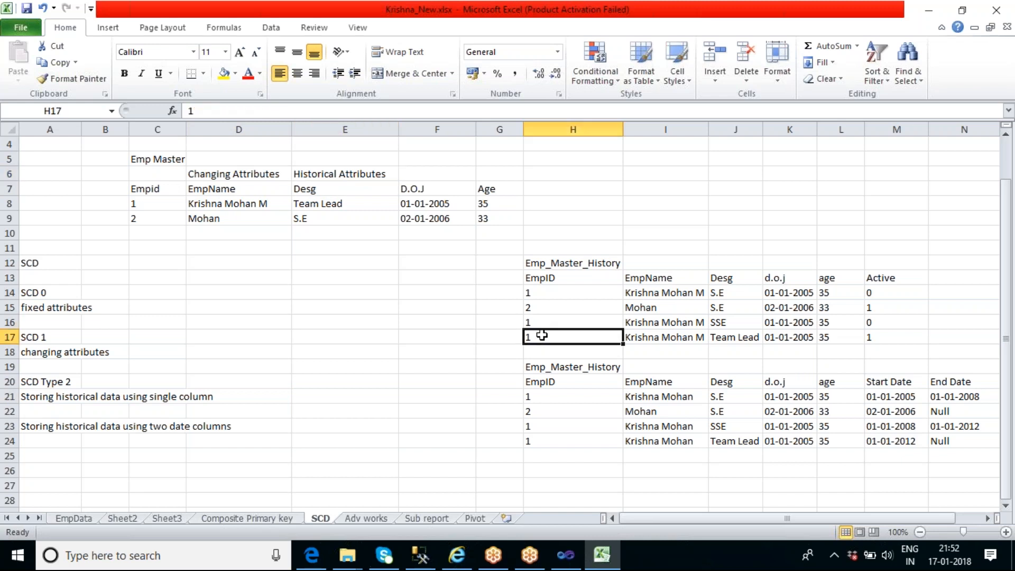
click(357, 203)
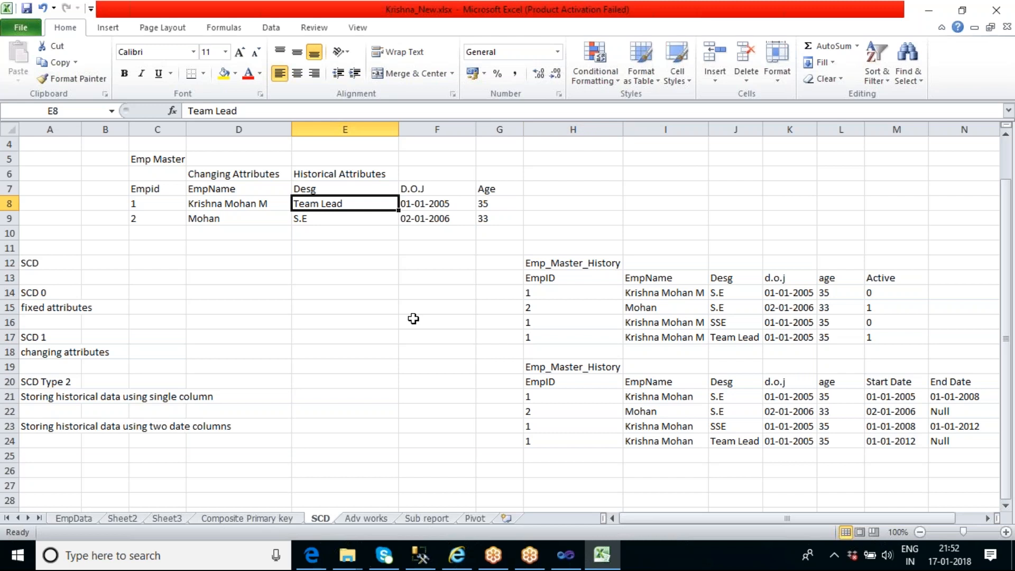
click(458, 207)
double_click(458, 203)
key(BackSpace)
text(7)
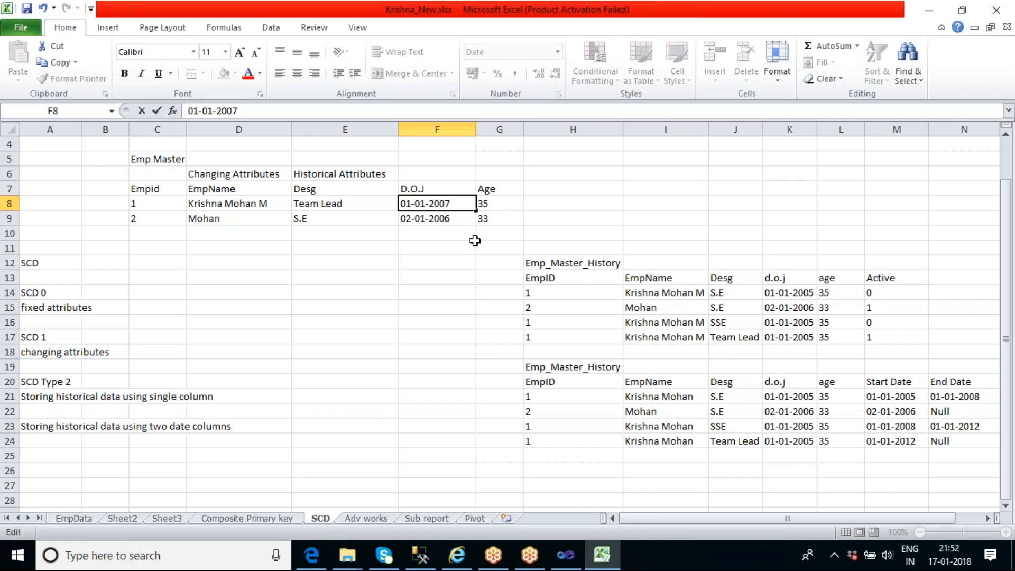
click(446, 189)
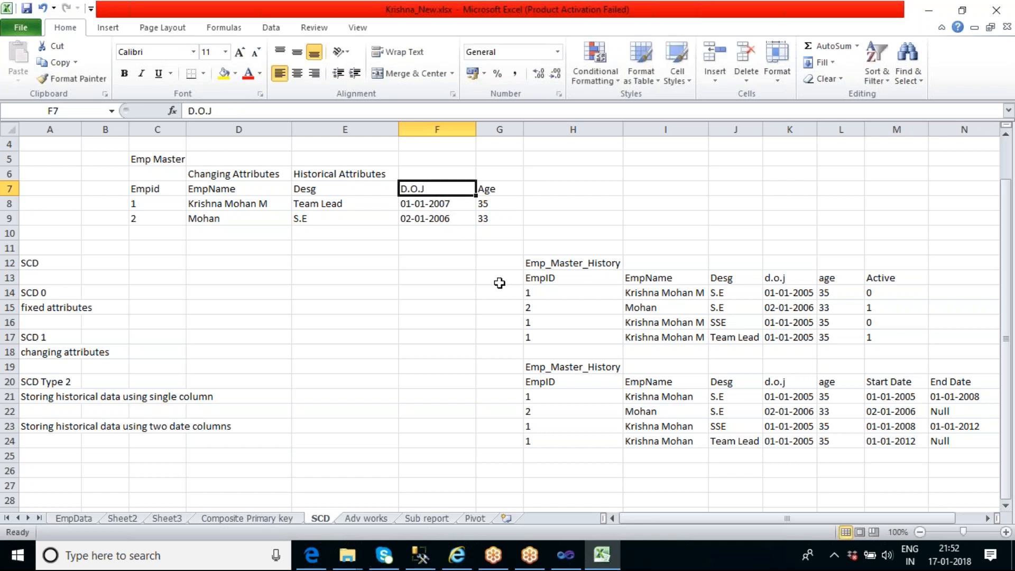
Compare the D.O.J column in Emp Master with the first Emp_Master_History table
click(447, 203)
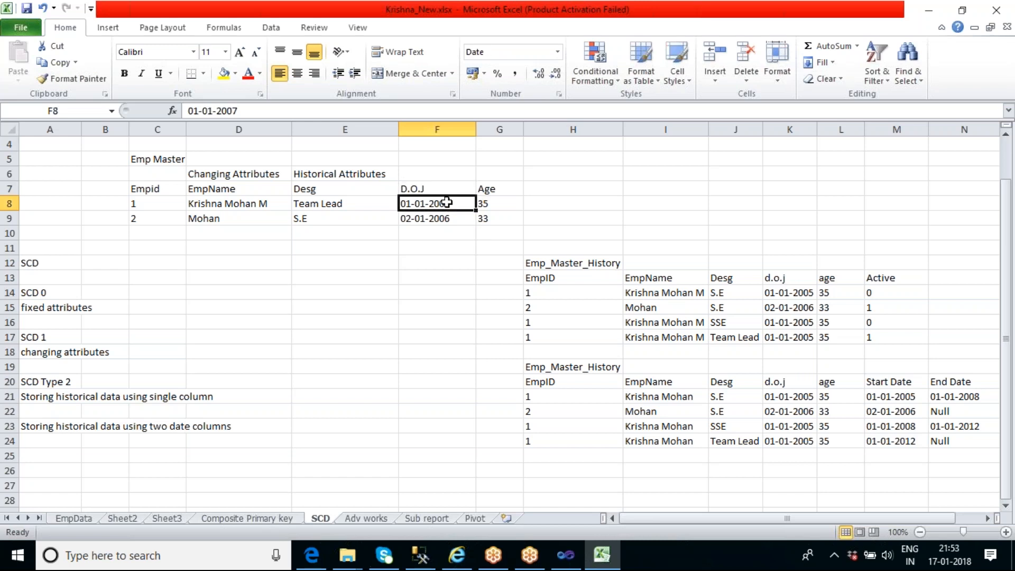
click(426, 189)
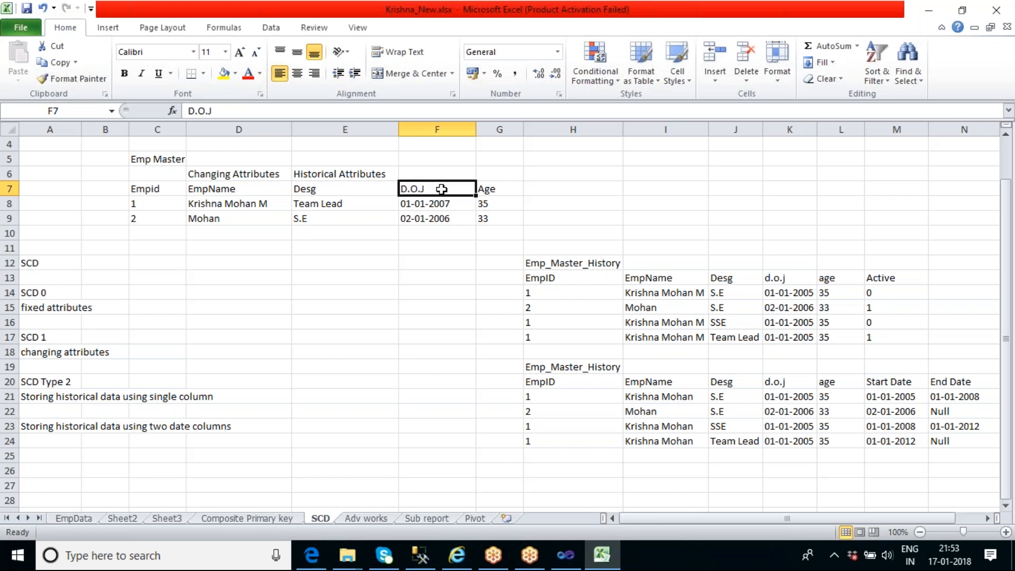
click(457, 204)
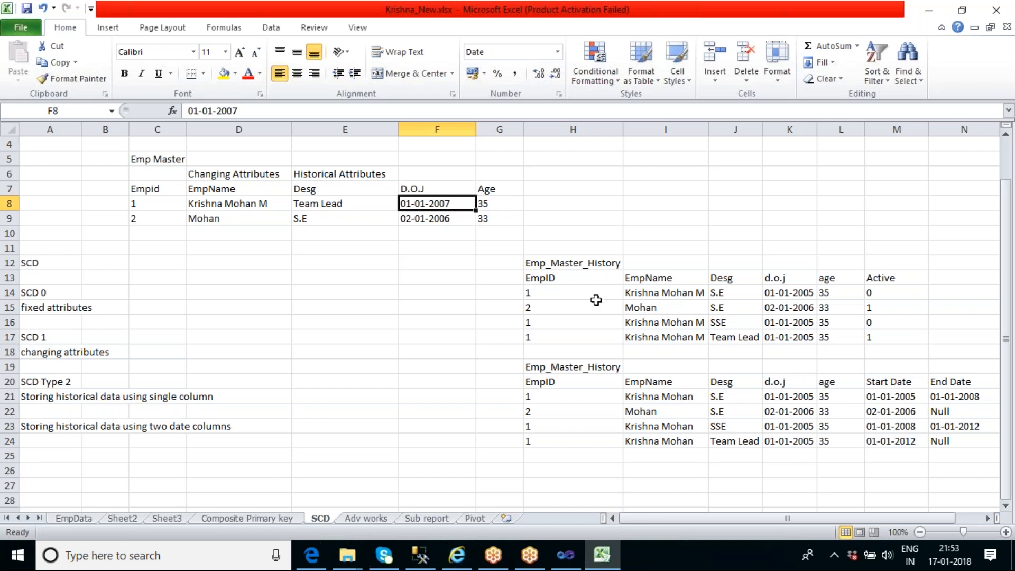
click(595, 264)
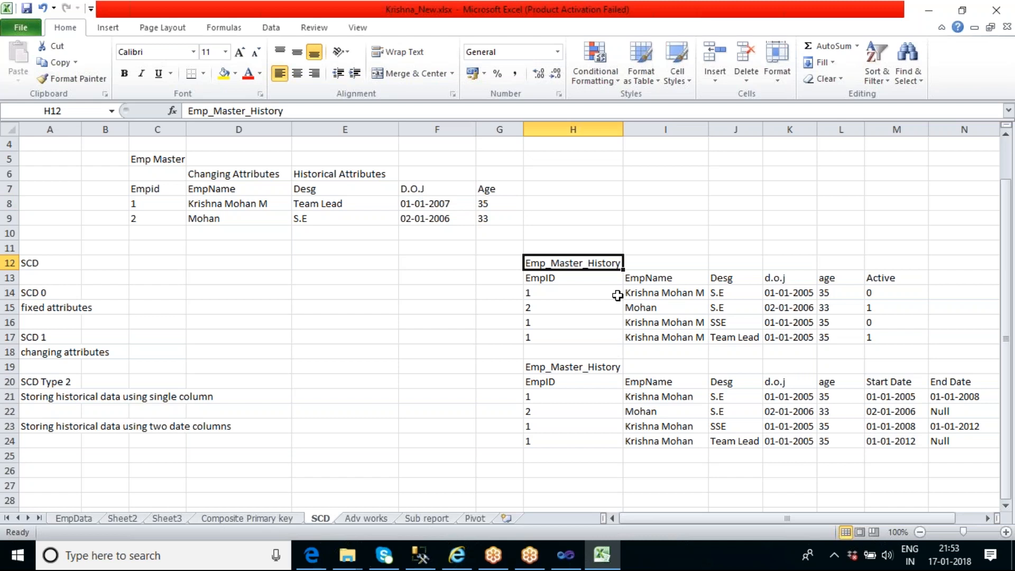
click(446, 204)
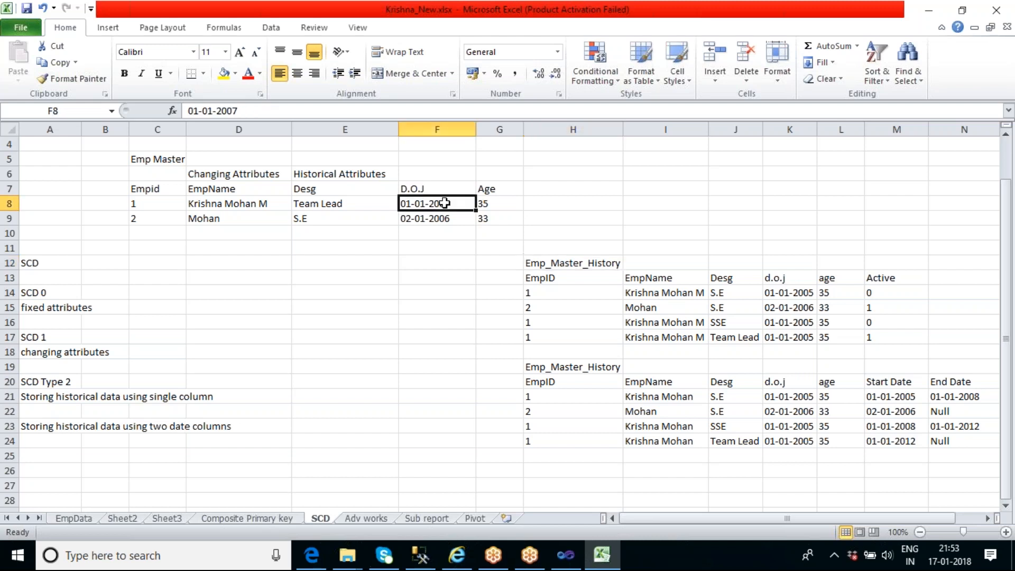
click(602, 267)
click(460, 204)
key(Up)
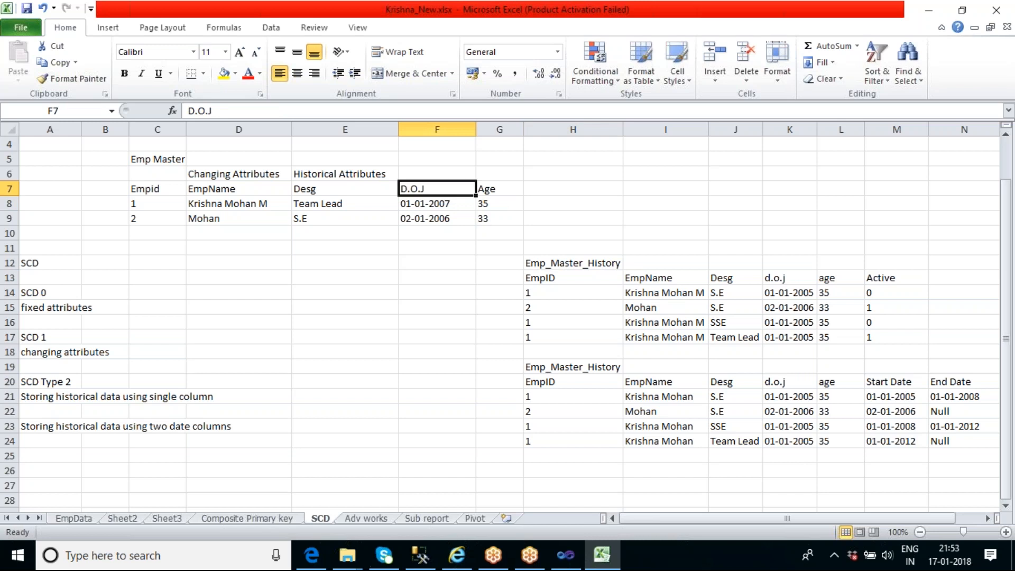
click(455, 204)
click(452, 220)
key(Up)
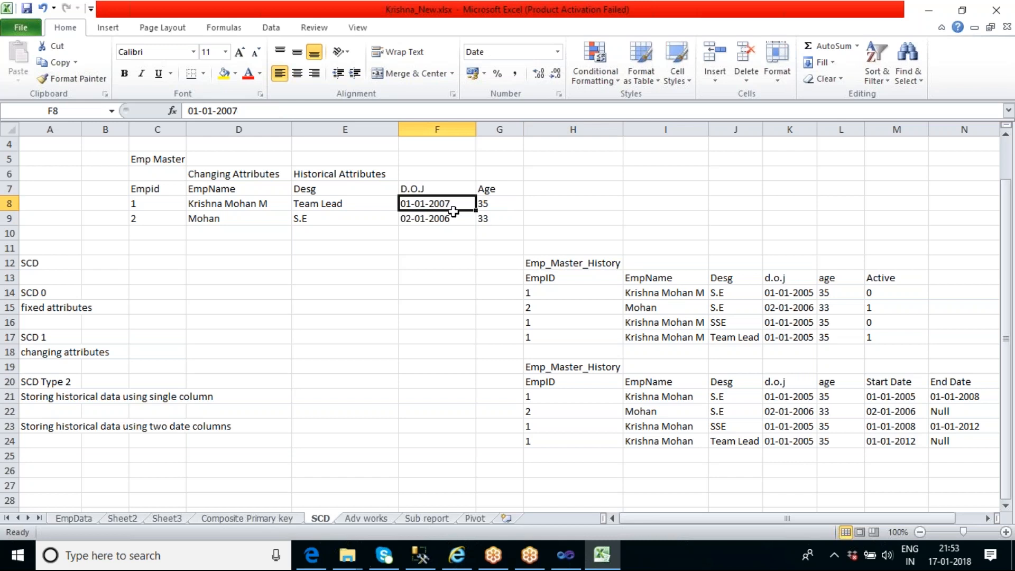
click(596, 261)
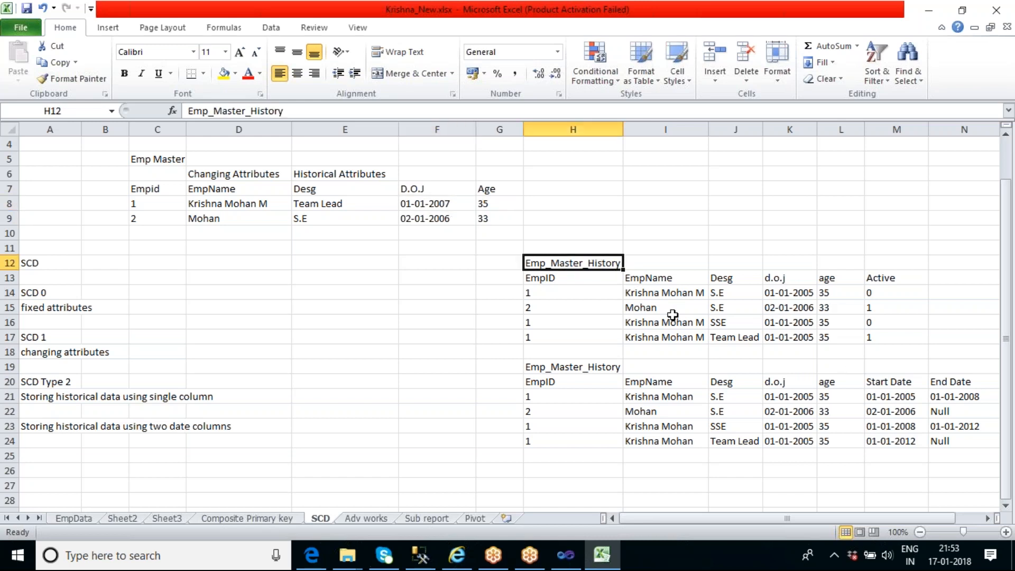
Enter the label Fixed Attributes above the D.O.J header in Emp Master
click(424, 177)
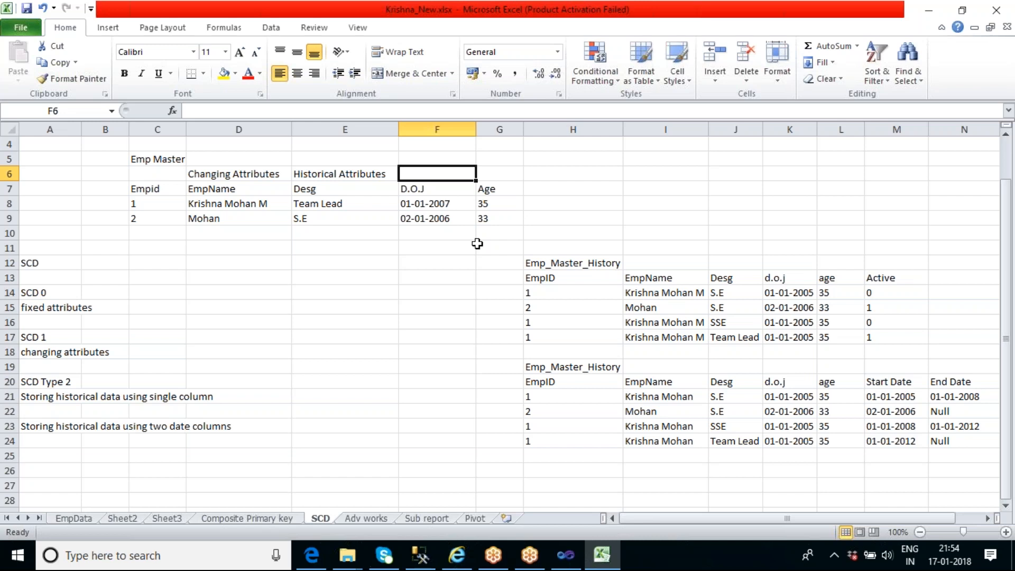
text(Fix)
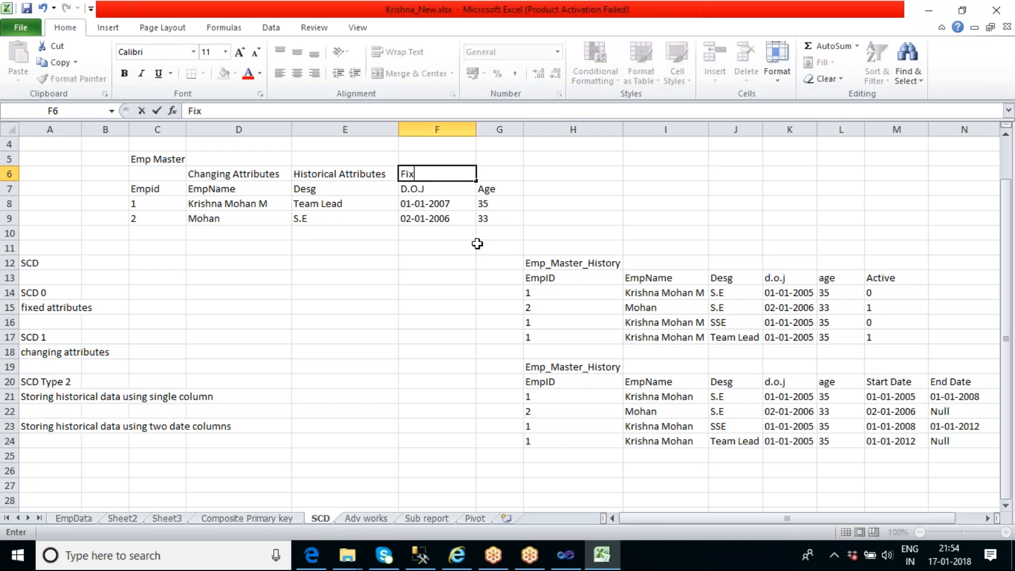
text(ed Attributes)
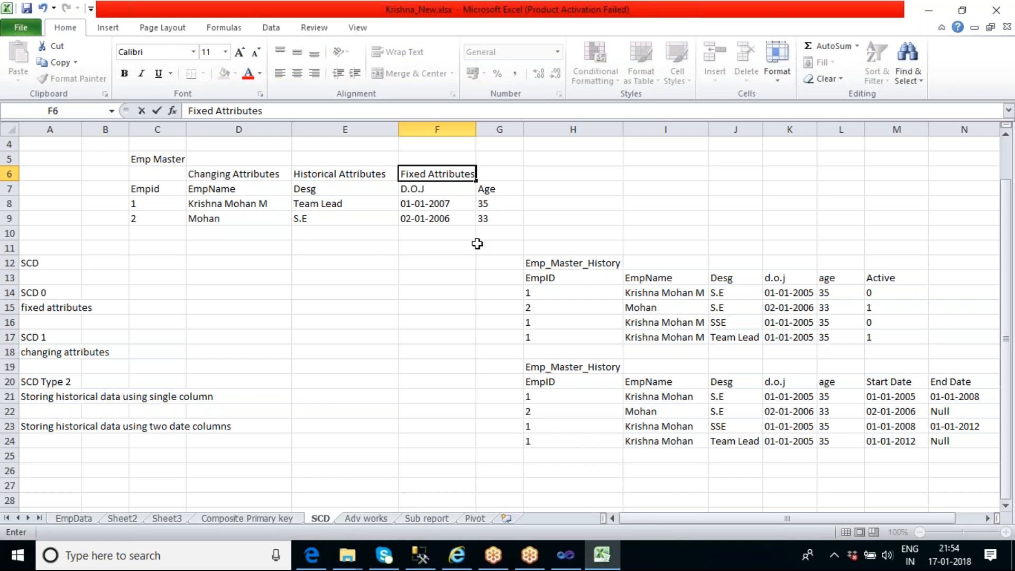
click(451, 274)
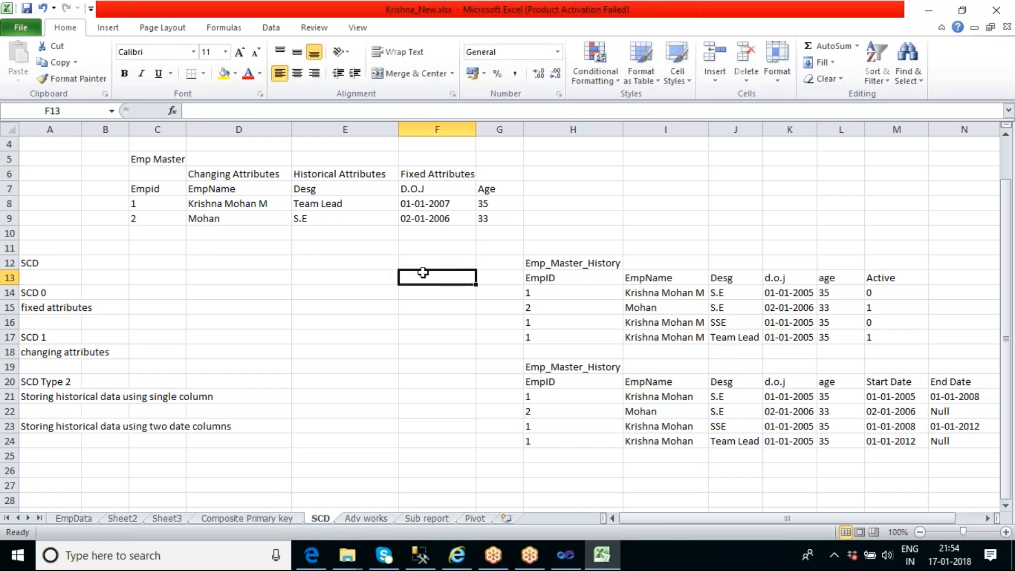
click(54, 294)
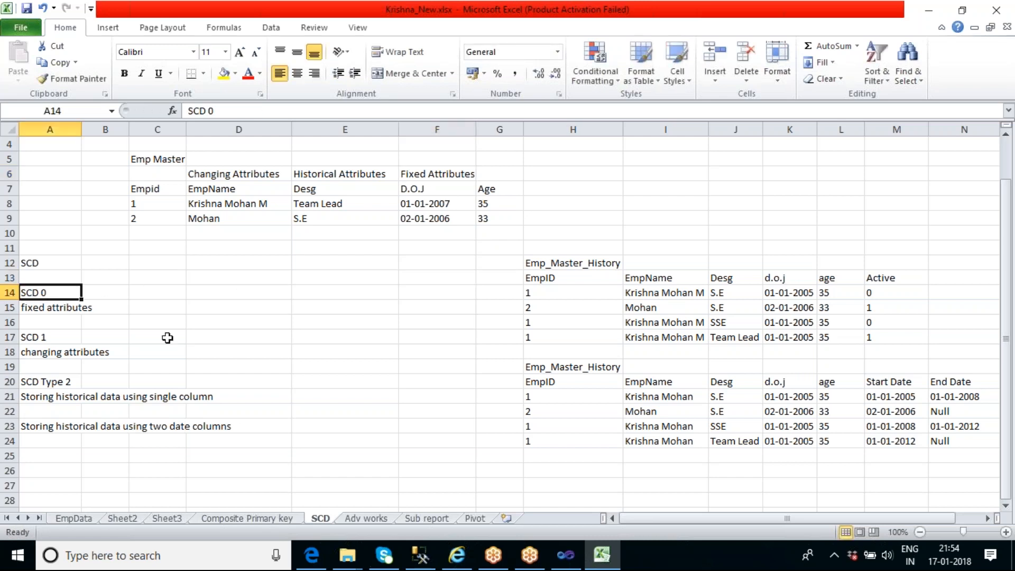
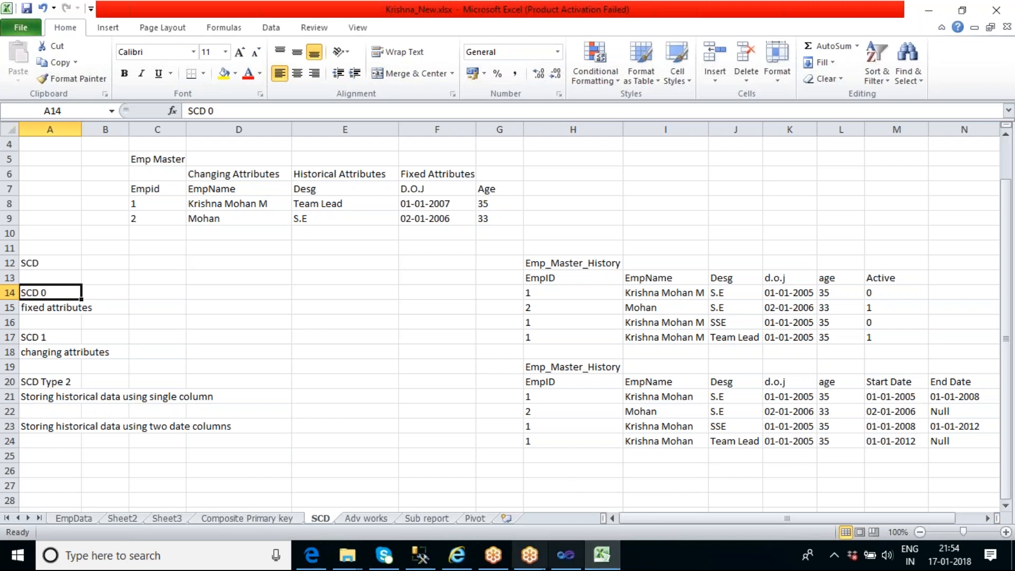
Switch to SQL Server Management Studio and connect the SQL_Sai5_queries.sql query to the database engine with Windows Authentication
mouse_move(564, 560)
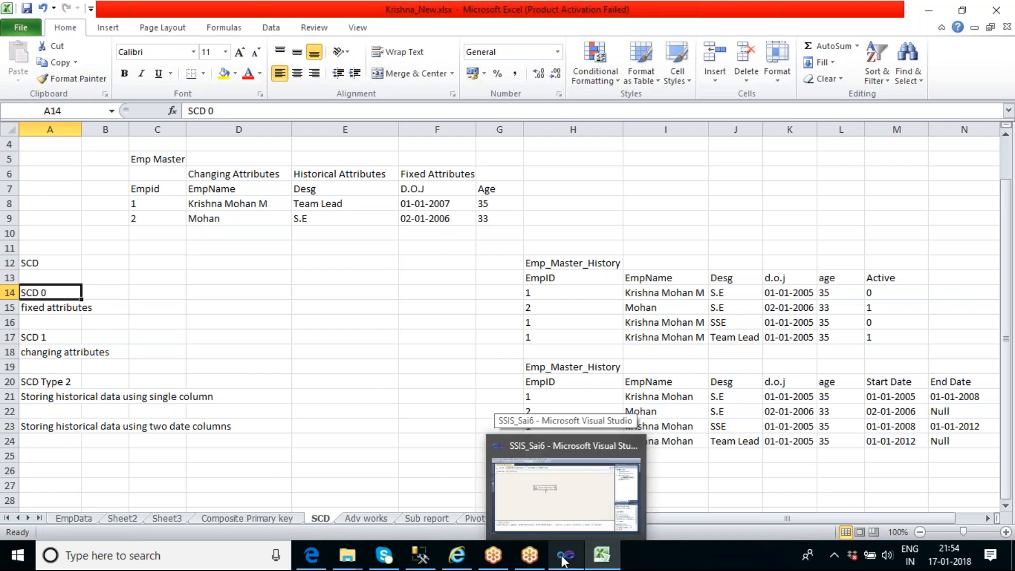
click(429, 562)
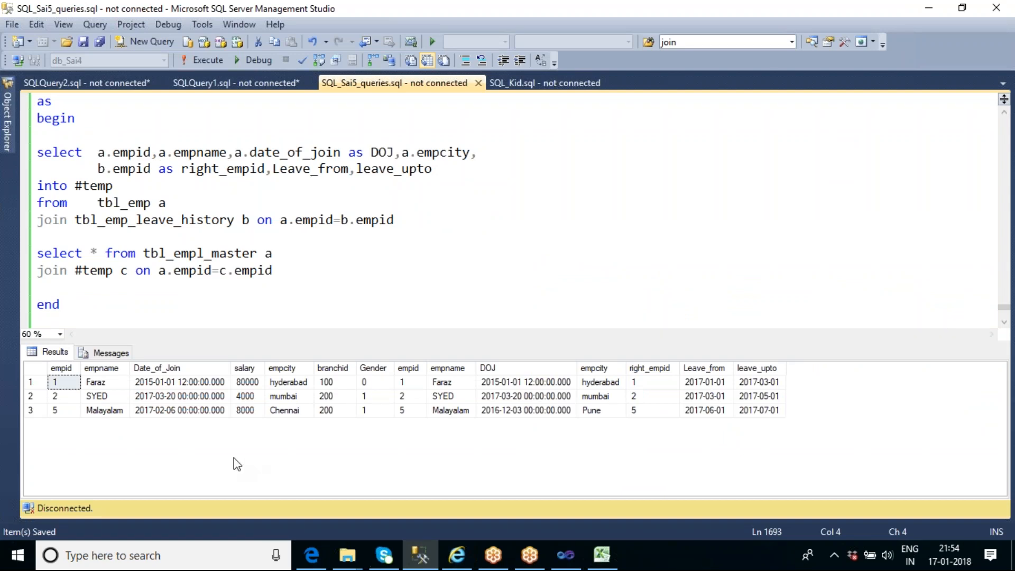
click(17, 25)
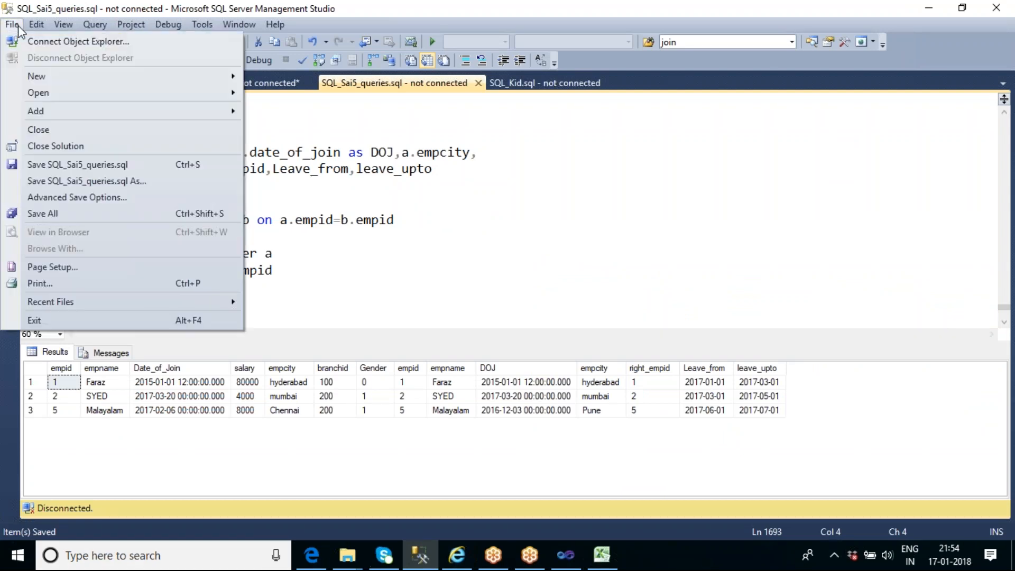
click(531, 277)
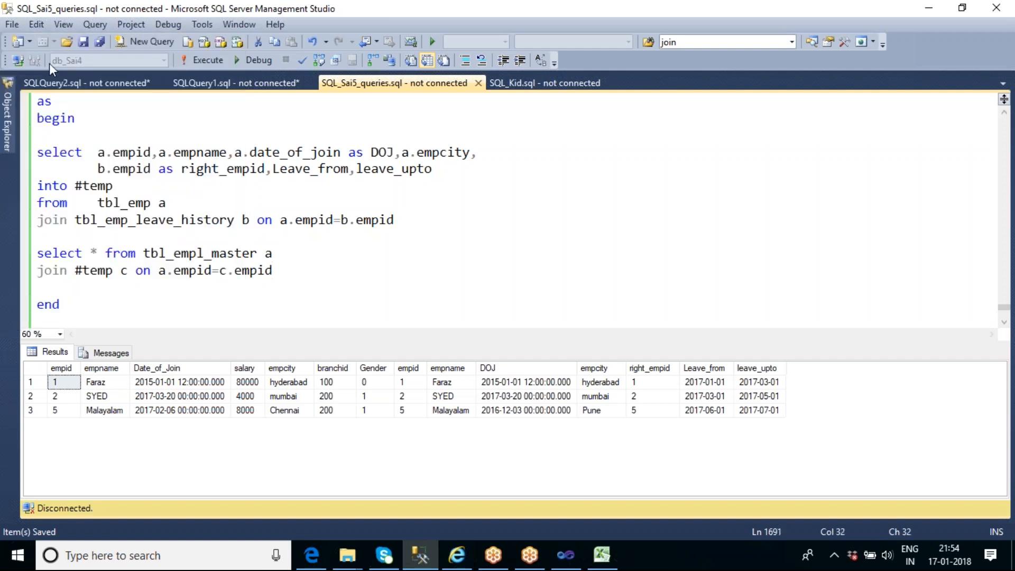
click(21, 59)
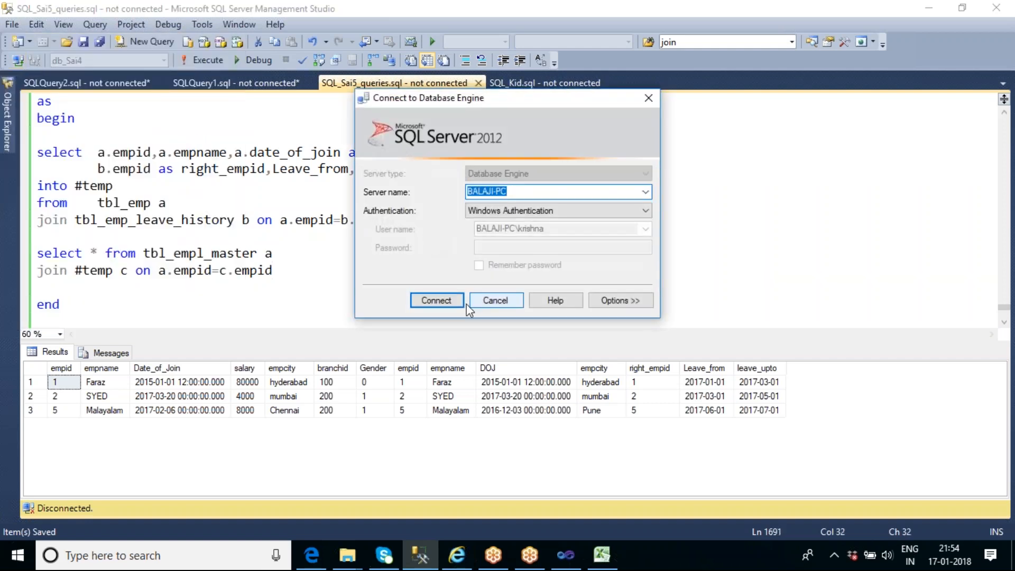
click(433, 301)
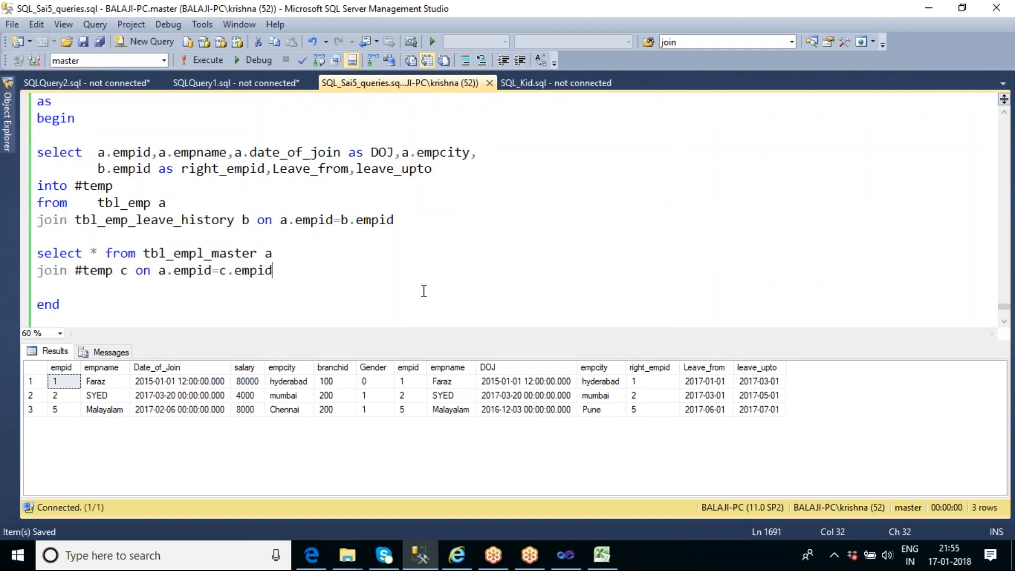
Add the statement "use db_sai4" below the final end of the script and execute only that statement
click(99, 312)
key(Return)
key(Return)
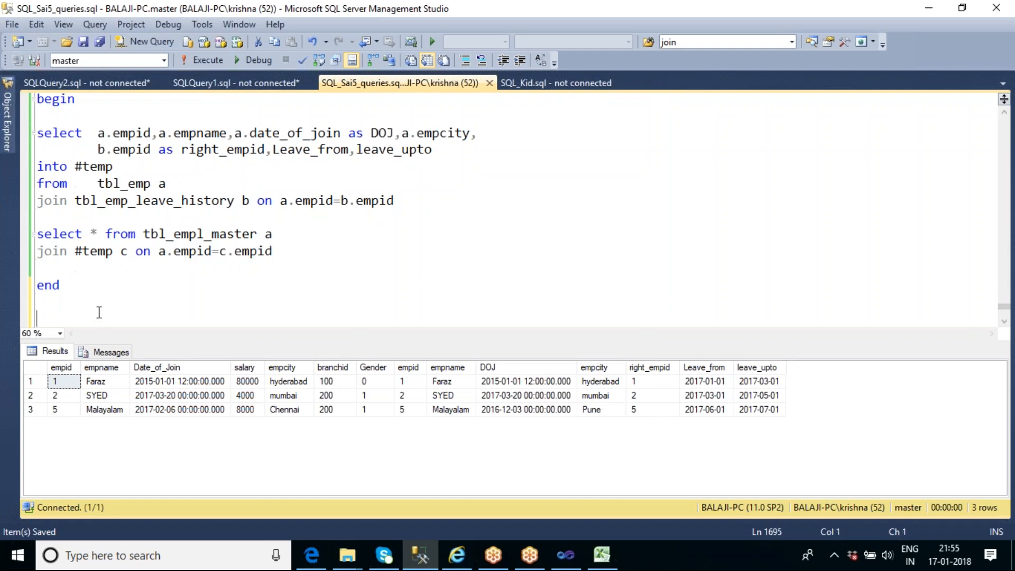
text(use db)
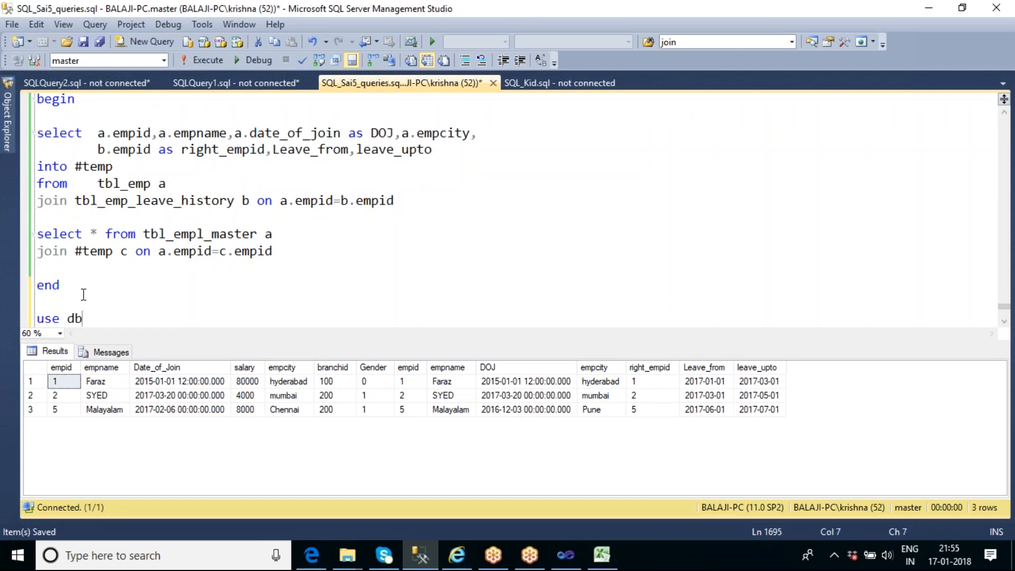
text(_sai4)
key(shift+Home)
key(F5)
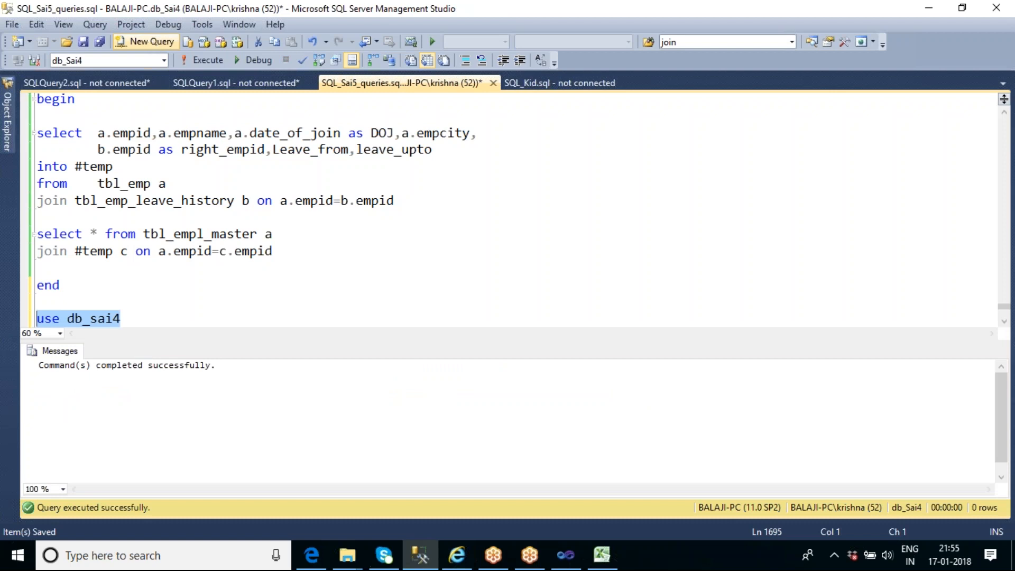
Create a new query containing "select * from tbl_empl_master" and execute it
click(144, 41)
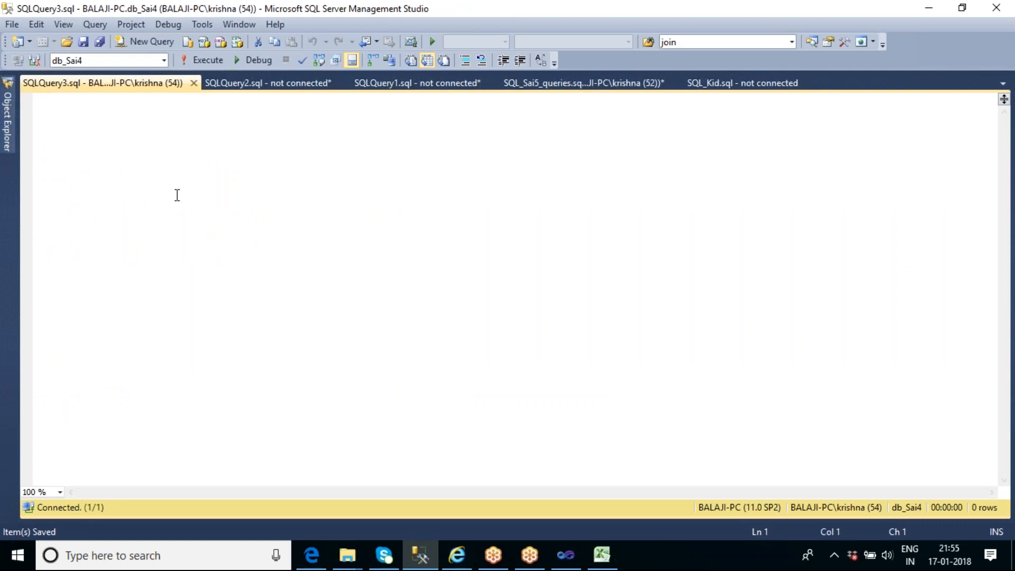
text(select )
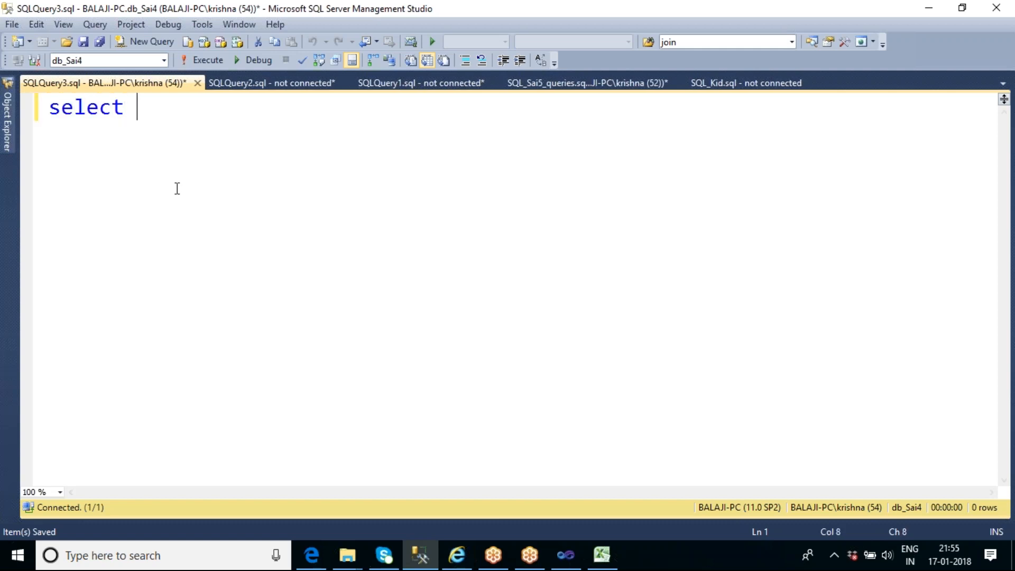
text(* from tbl)
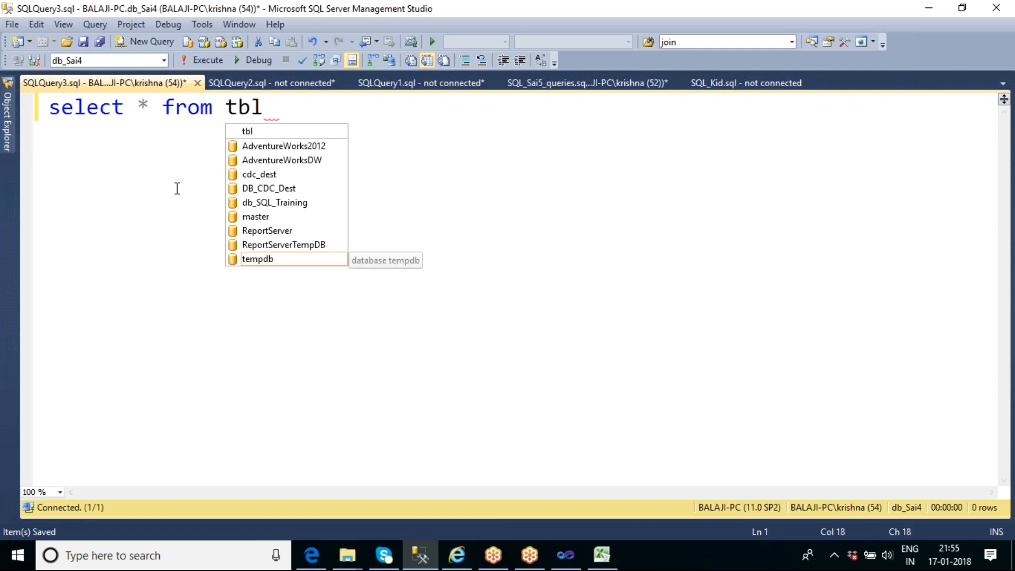
text(_empl_)
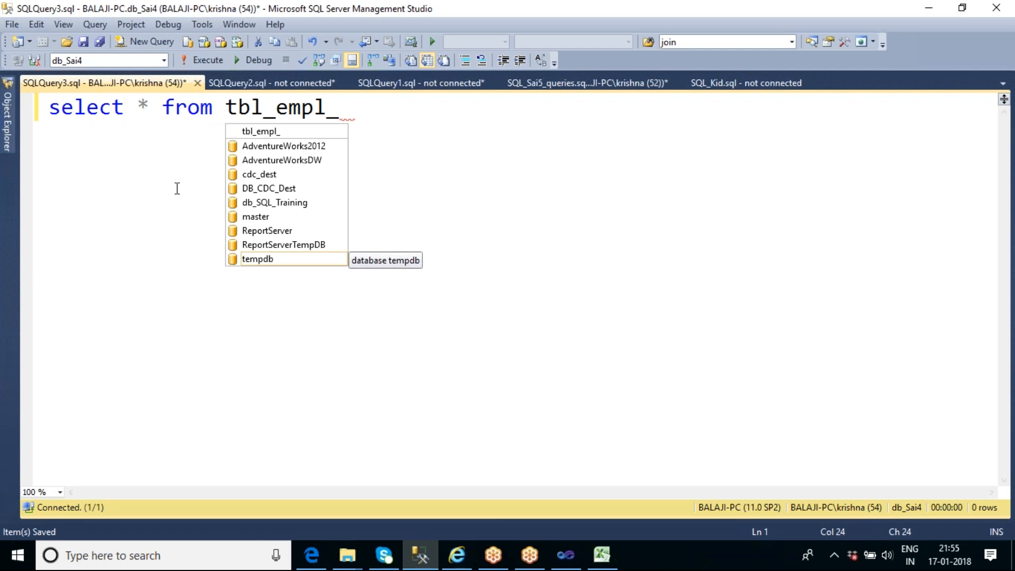
text(master)
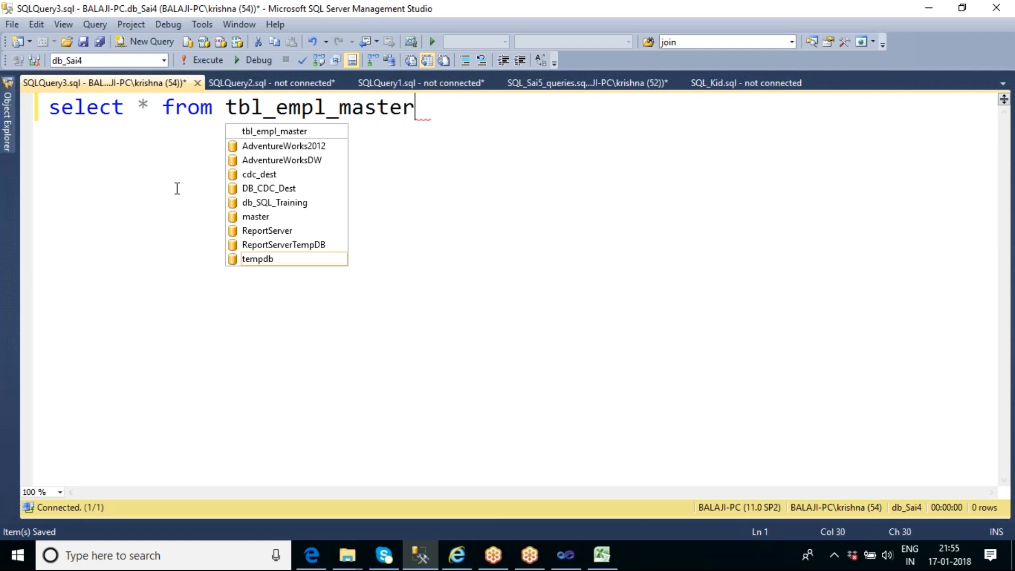
key(F5)
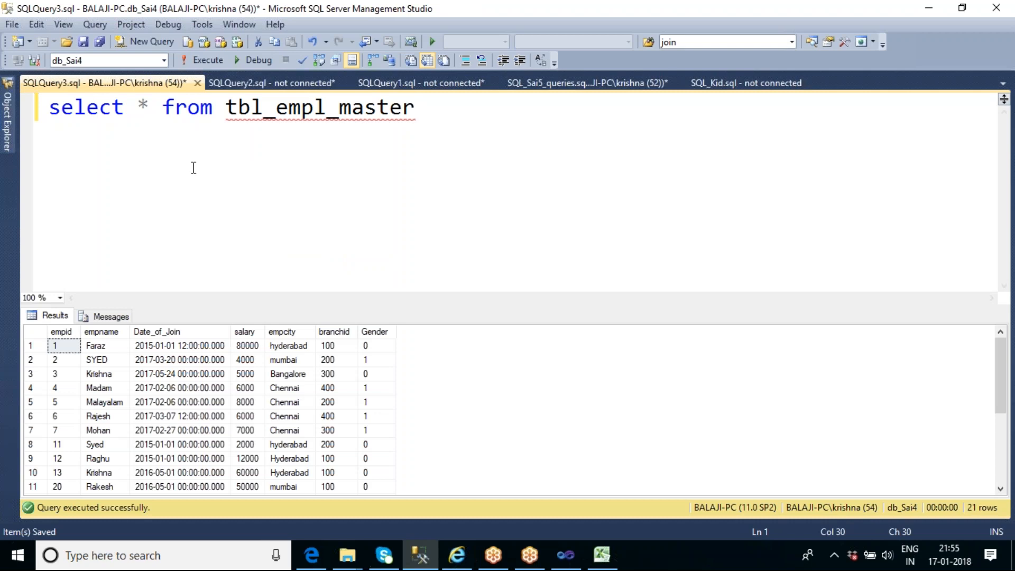
Extend the query to "select top 5 * into tbl_Scd_master from tbl_empl_master" and execute it
click(139, 108)
text(top)
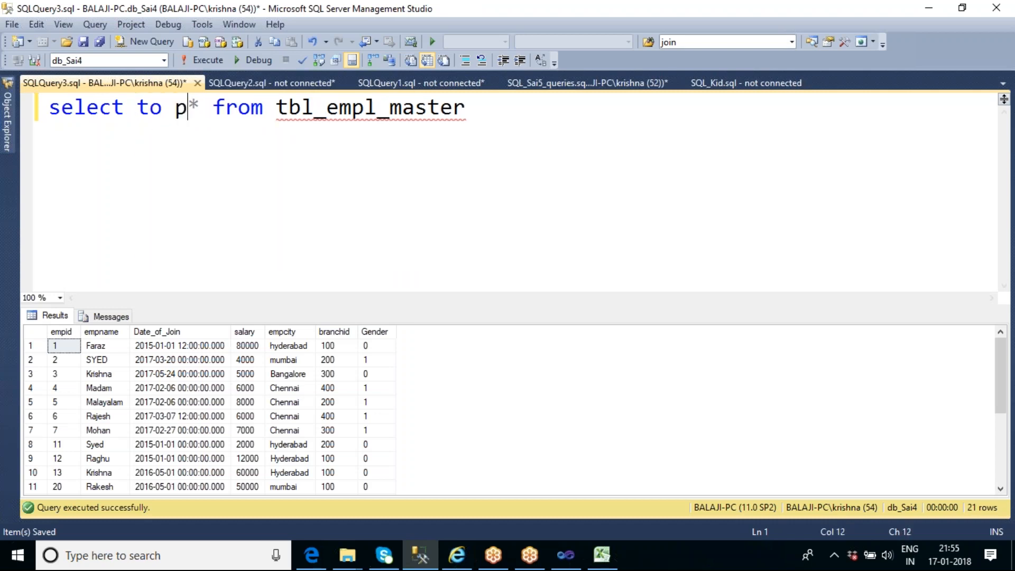
text( 5)
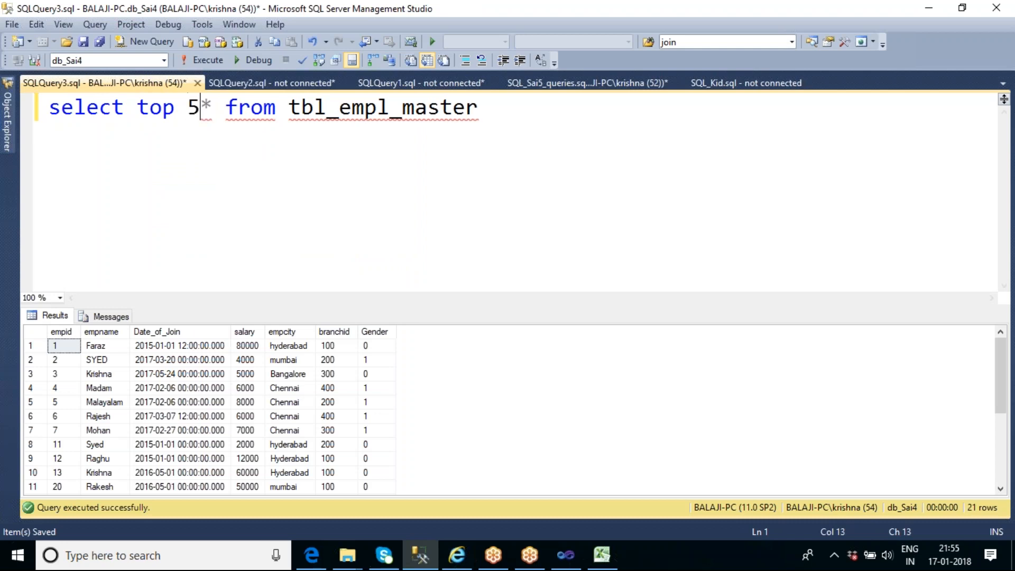
click(235, 106)
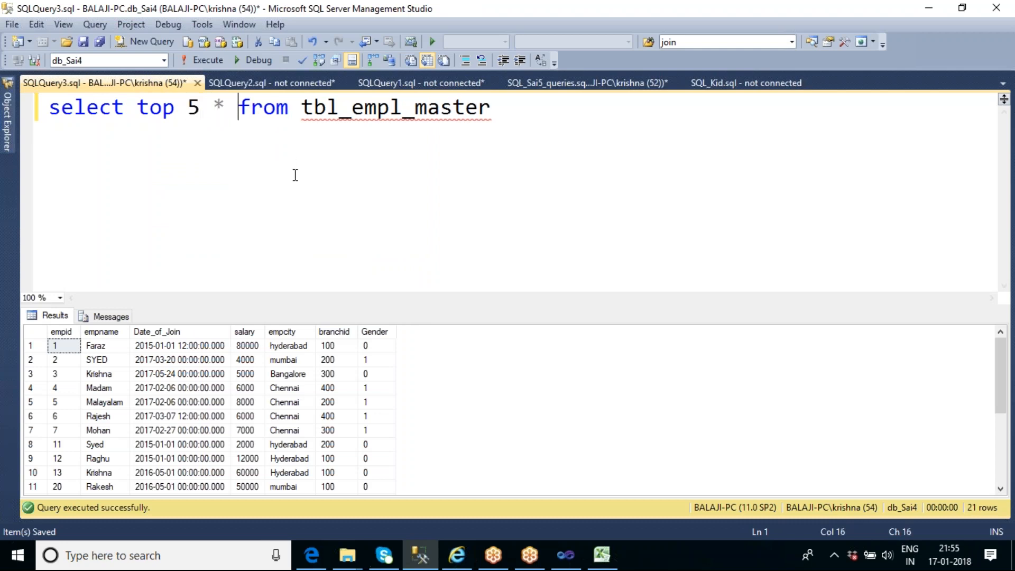
text(into )
text(tbl)
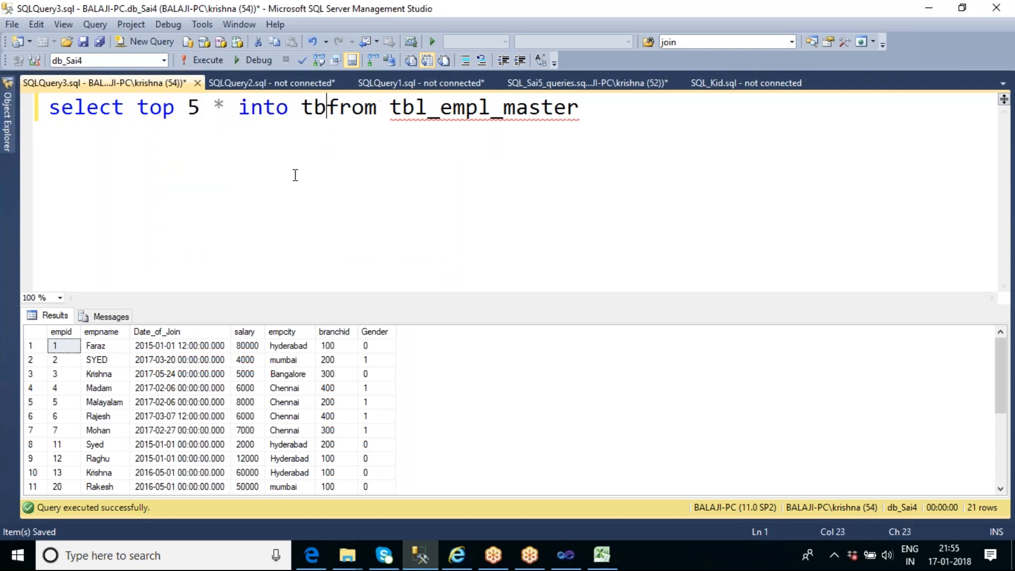
text(_Scd)
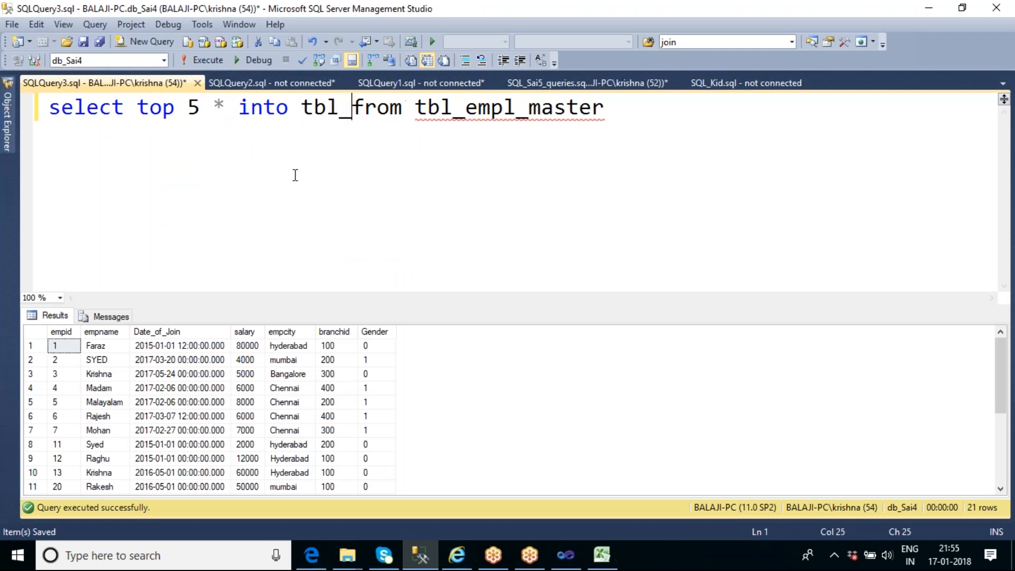
text(_master)
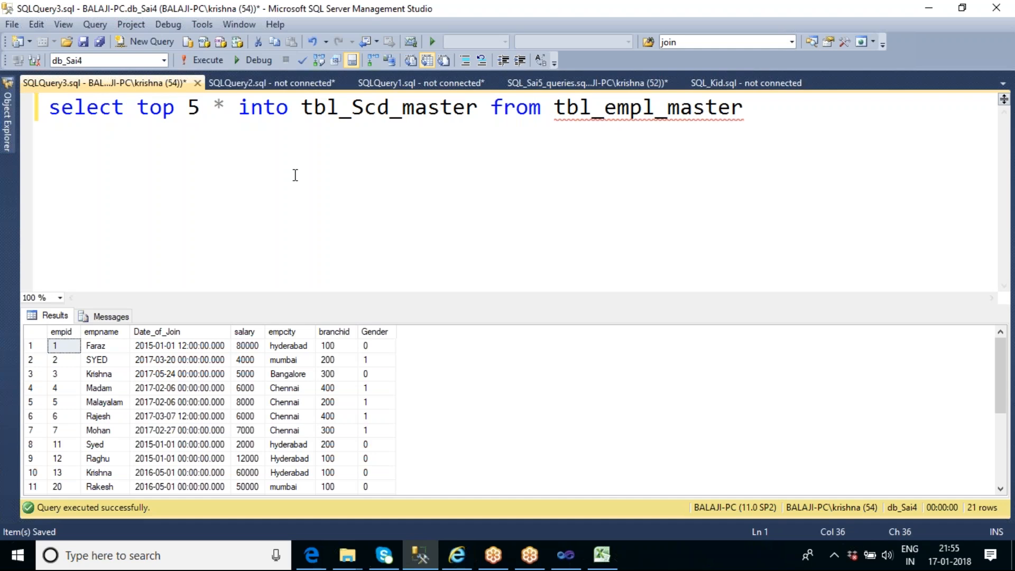
key(F5)
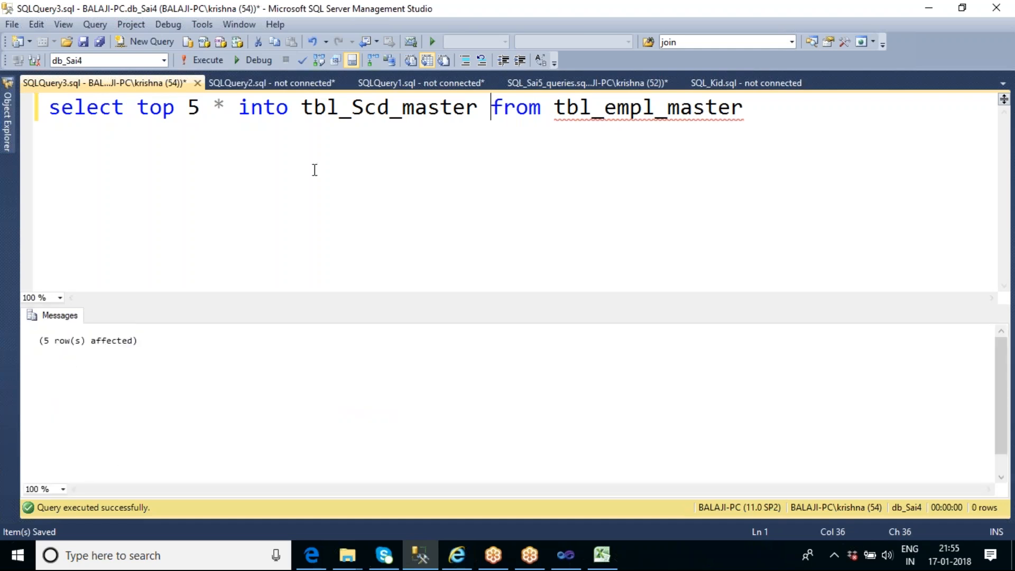
Replace the query text with "select * from tbl_Scd_master" and execute it
double_click(392, 108)
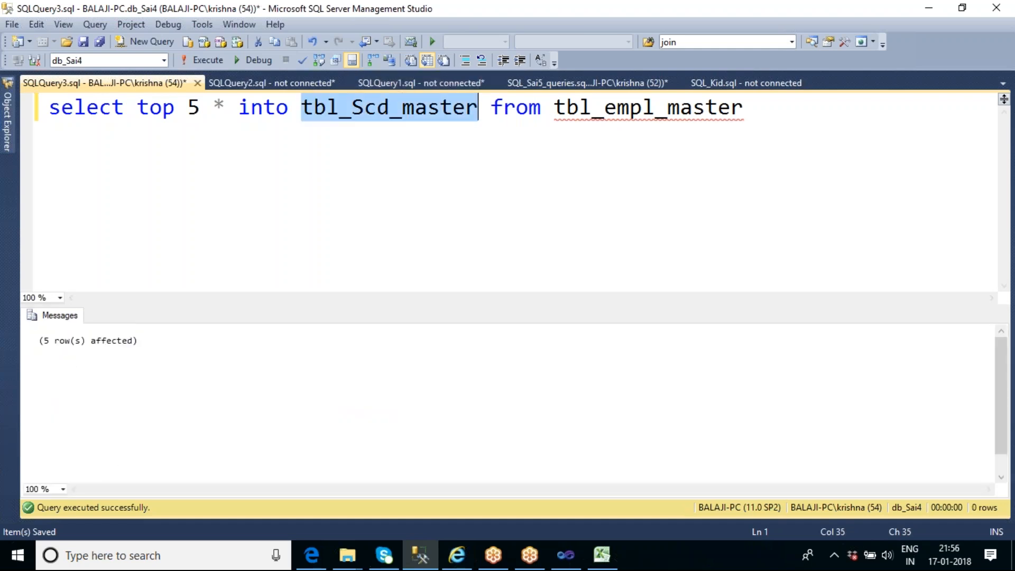
key(ctrl+c)
key(ctrl+a)
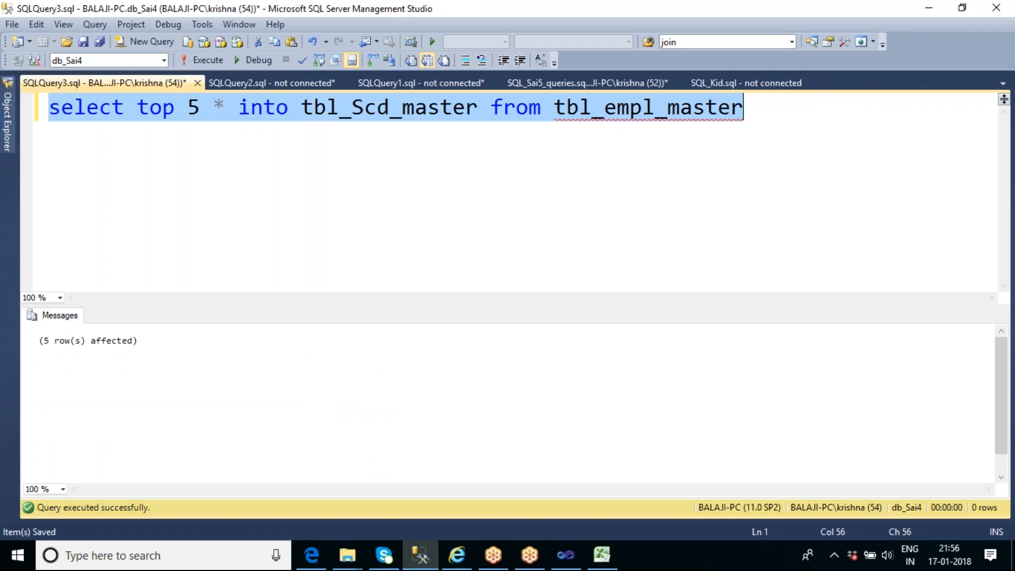
key(ctrl+v)
key(Home)
text(select )
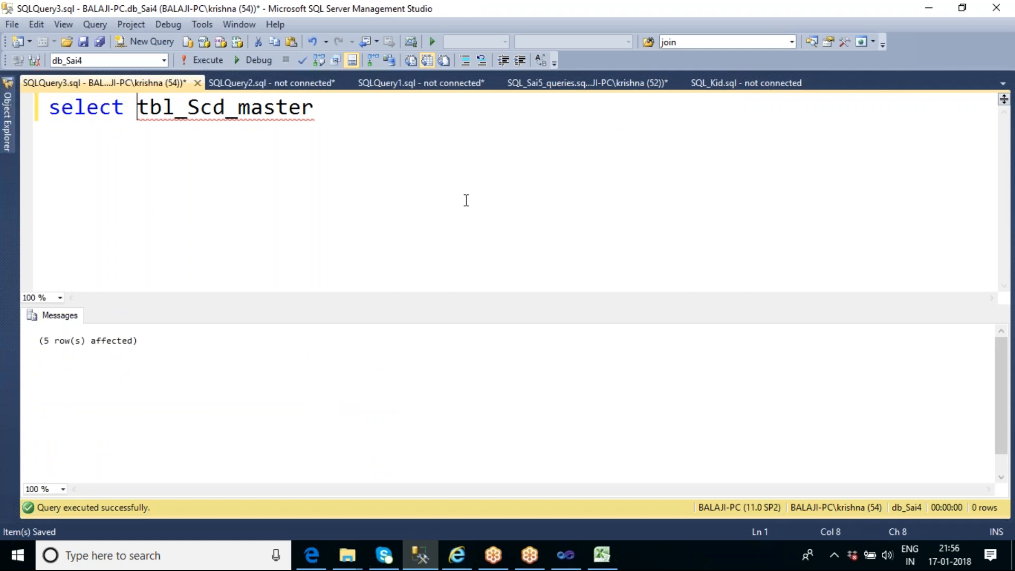
text(* from)
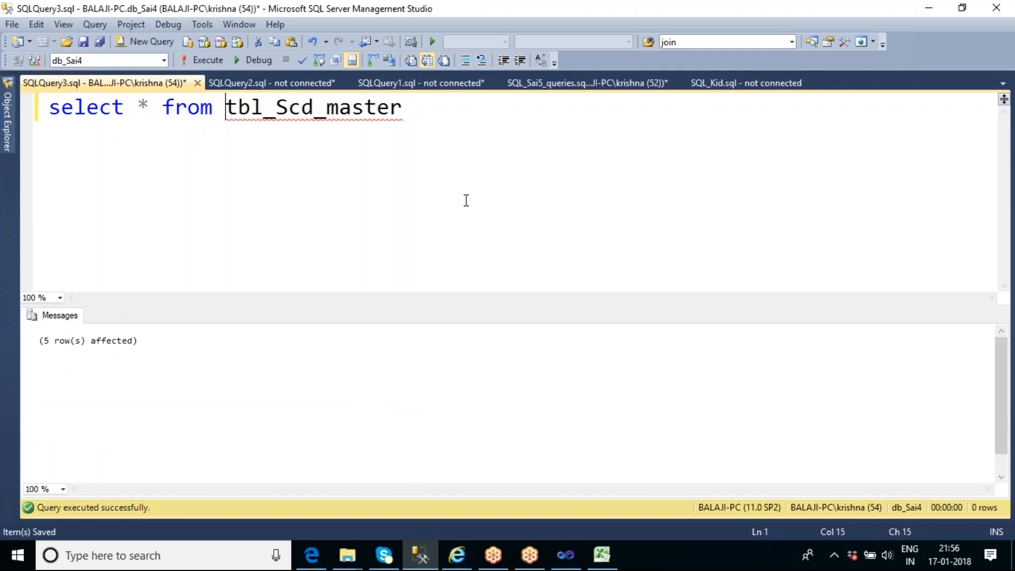
key(F5)
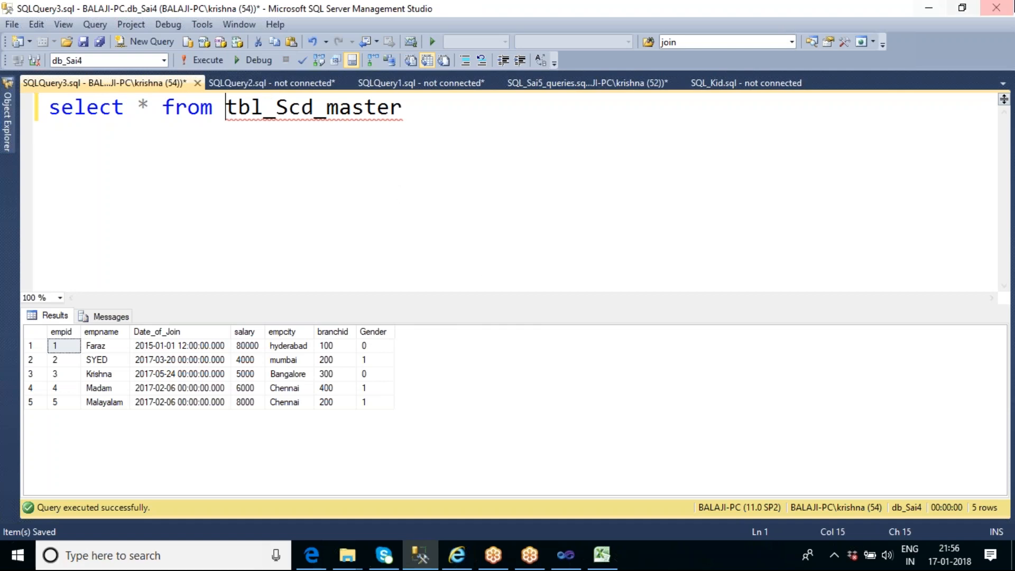
Add a second line "select * from tbl_scd_master_history" below the first query and select its table name
click(433, 113)
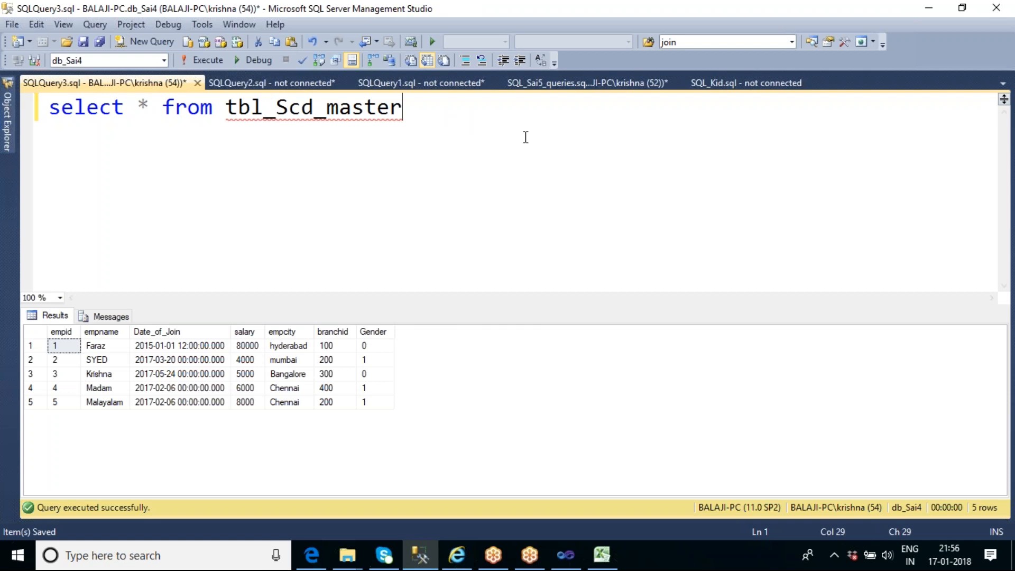
key(Return)
key(Return)
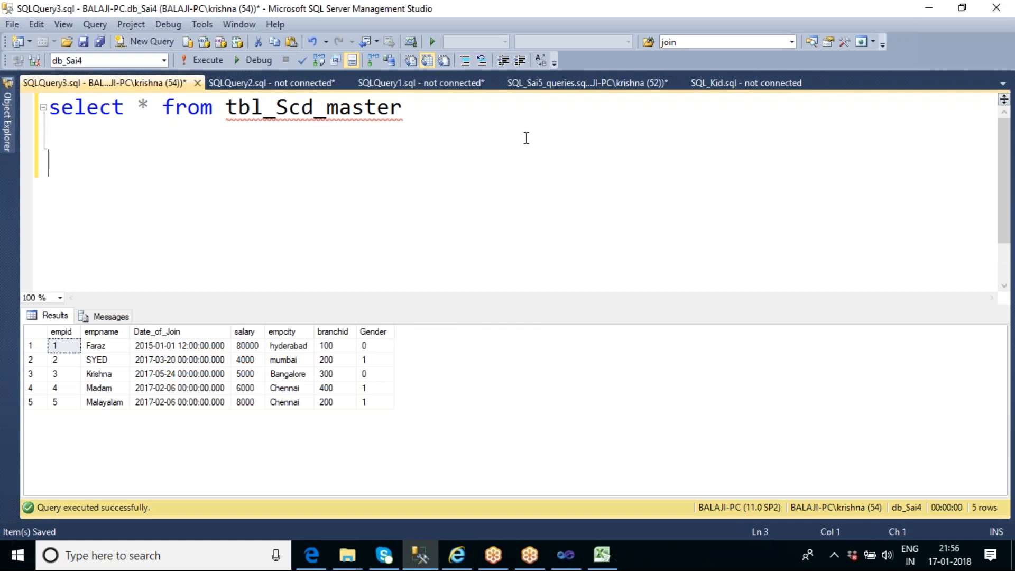
text(s)
key(BackSpace)
key(BackSpace)
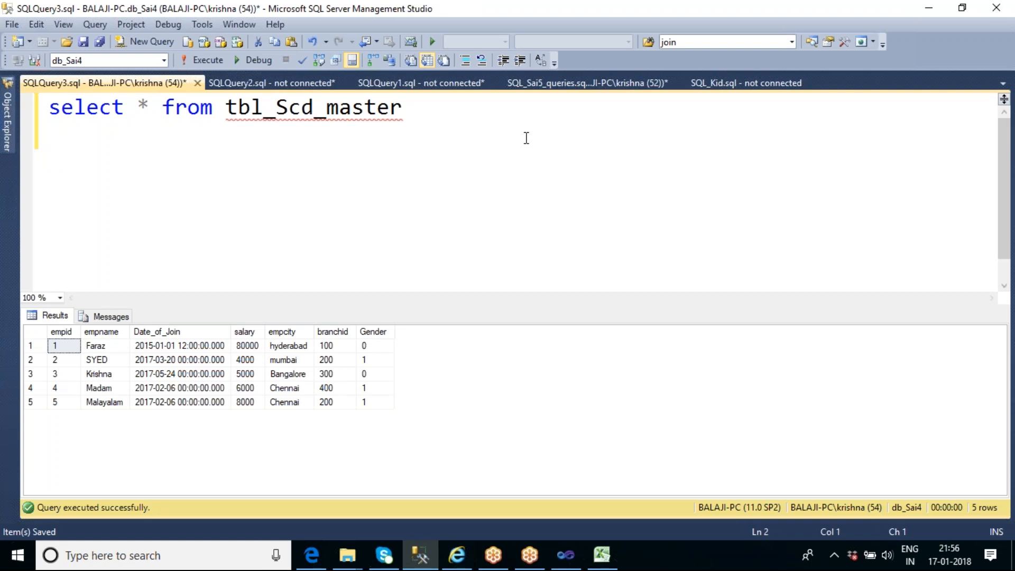
text(select * )
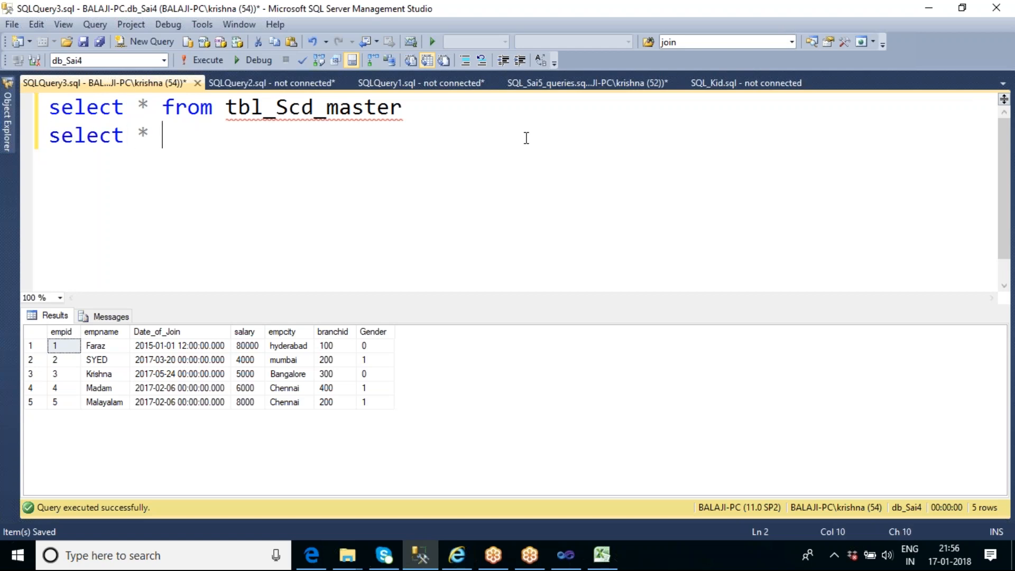
text(from tbl_scd)
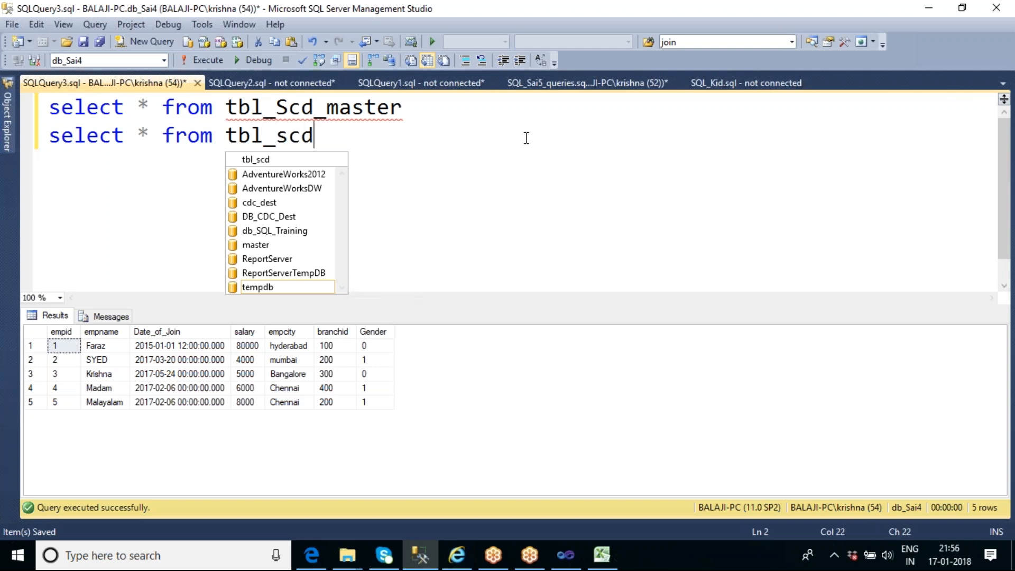
text(_master)
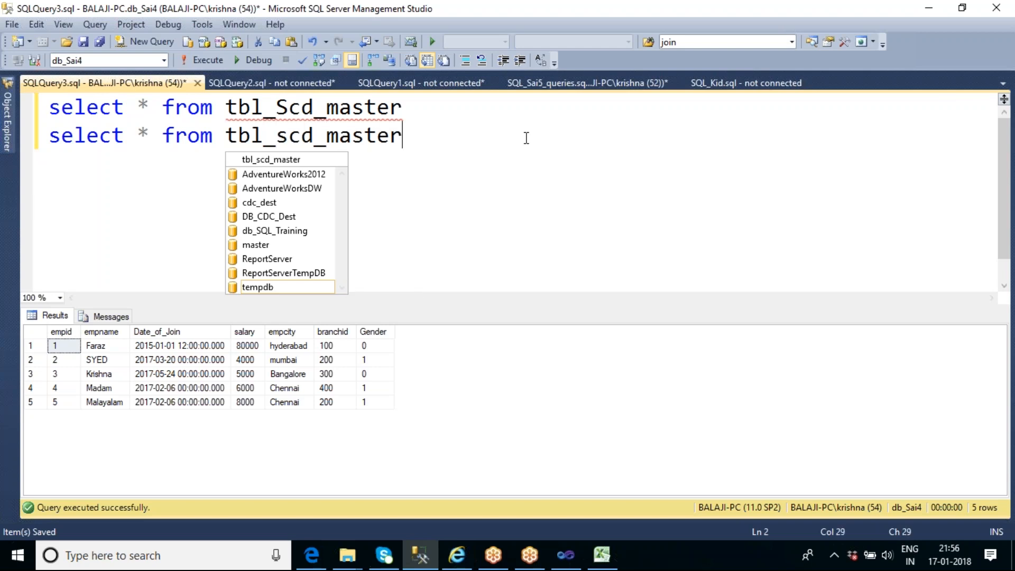
text(_history)
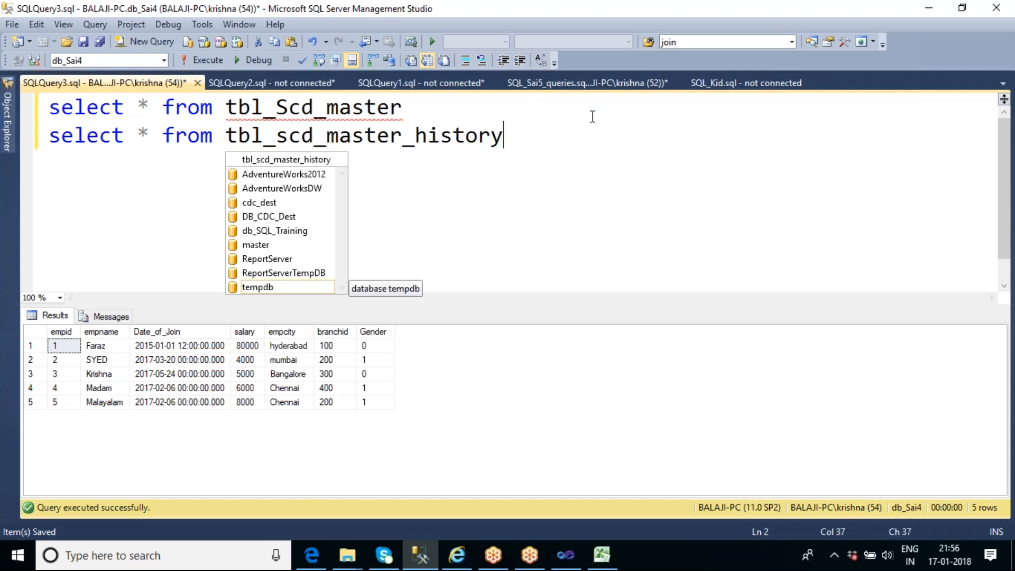
double_click(425, 136)
key(ctrl+c)
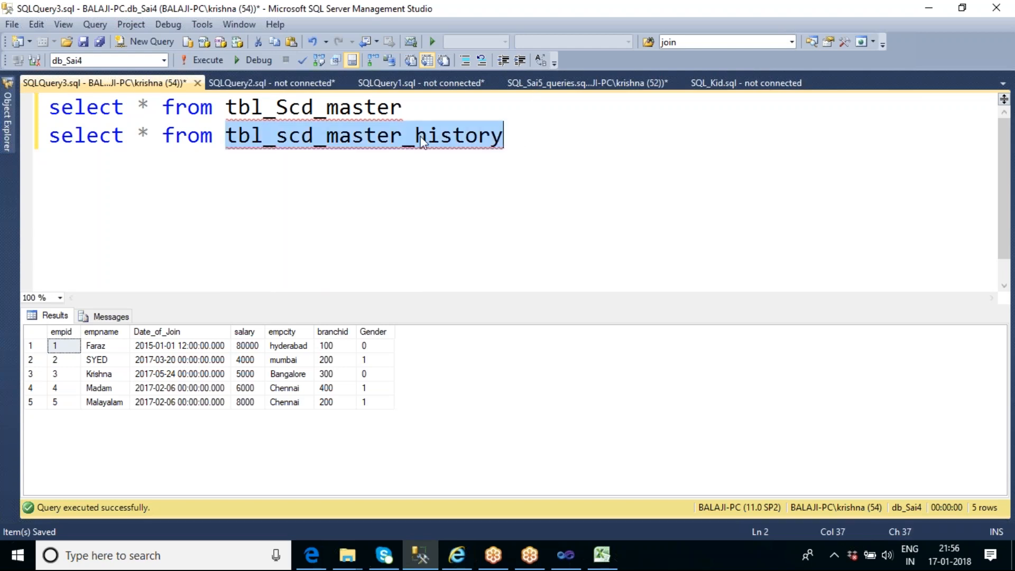
Change the first query to "select * into tbl_scd_master_history from tbl_Scd_master where 1=2"
click(164, 105)
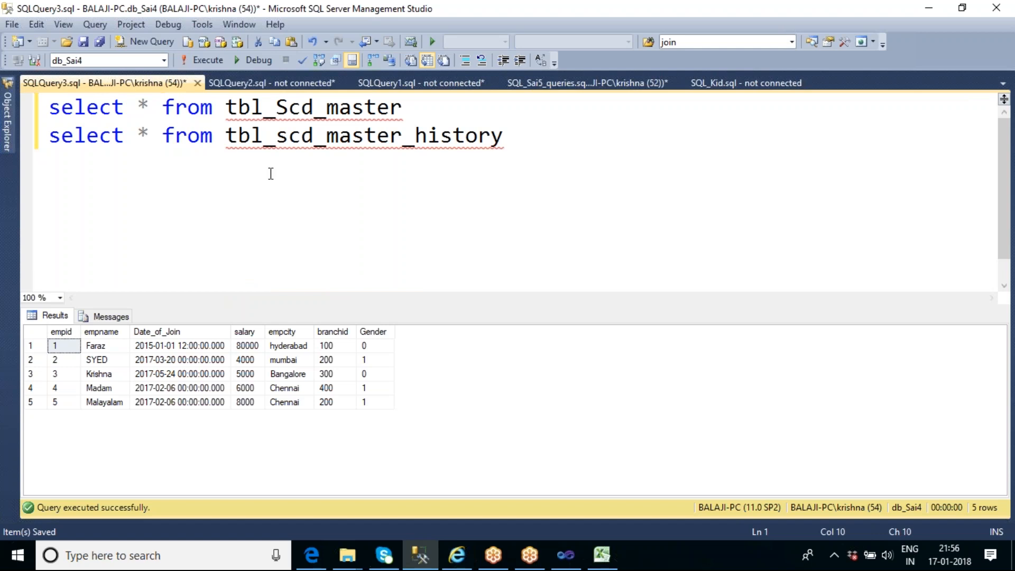
text(into)
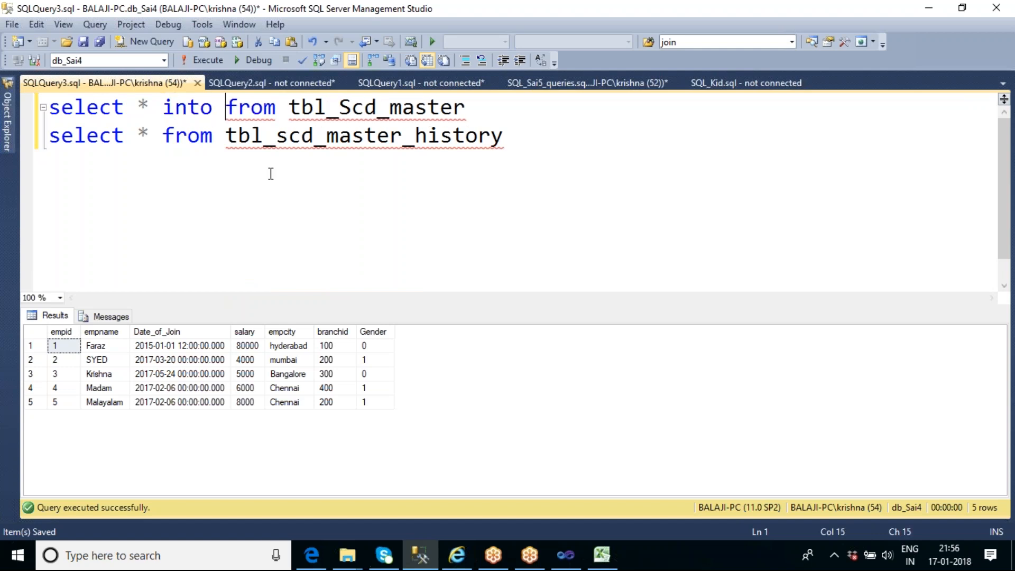
key(ctrl+v)
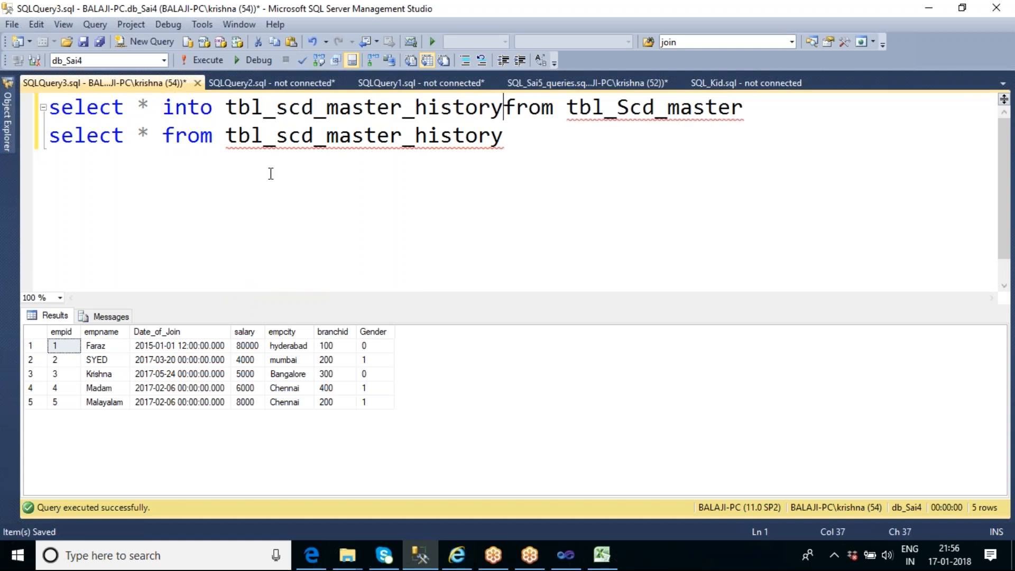
key(End)
text(where 1=2)
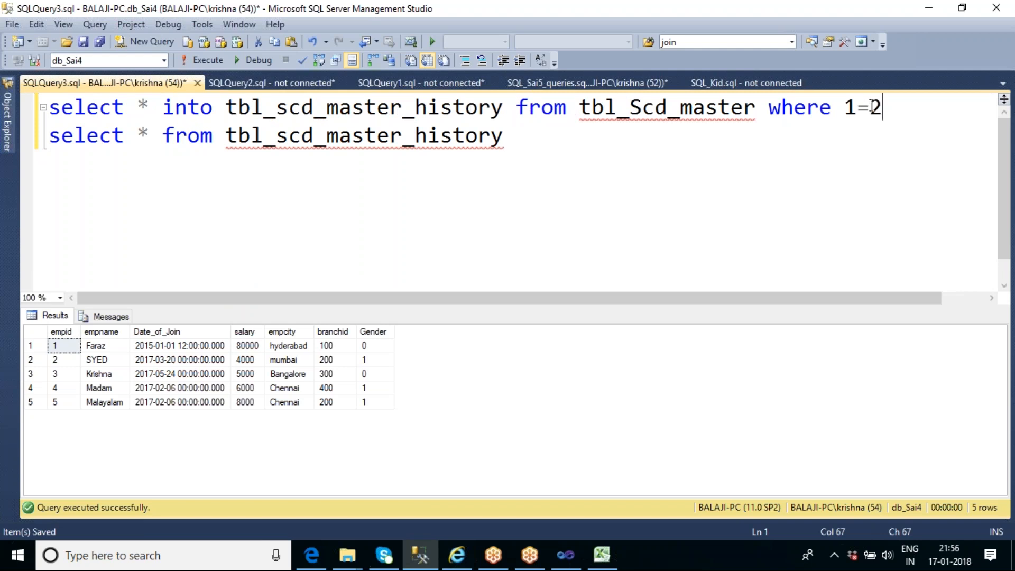
Execute the select-into statement alone to create the history table, and run "select * from tbl_scd_master_history" on its own
drag(892, 107, 50, 109)
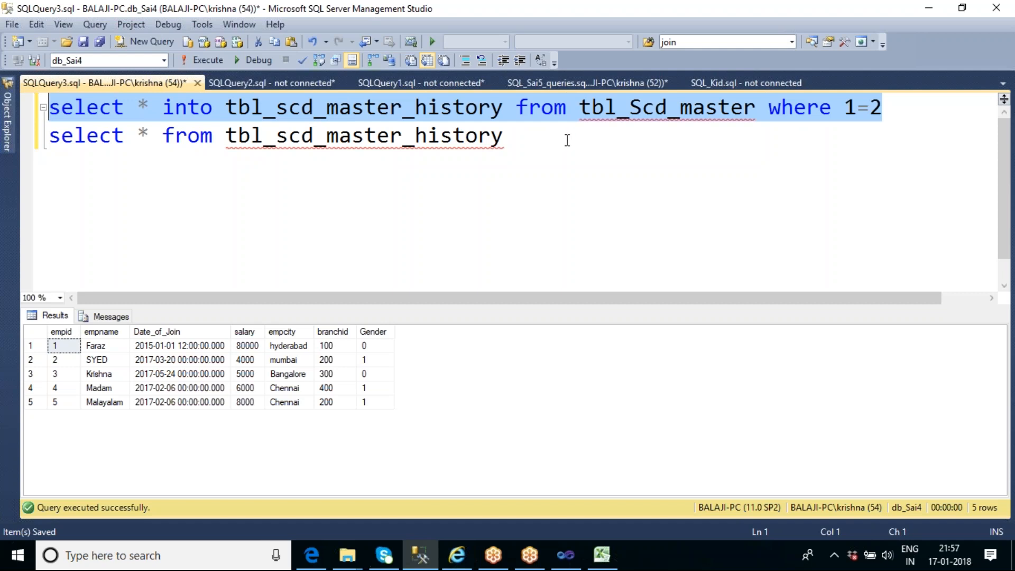
key(F5)
drag(571, 138, 25, 142)
key(F5)
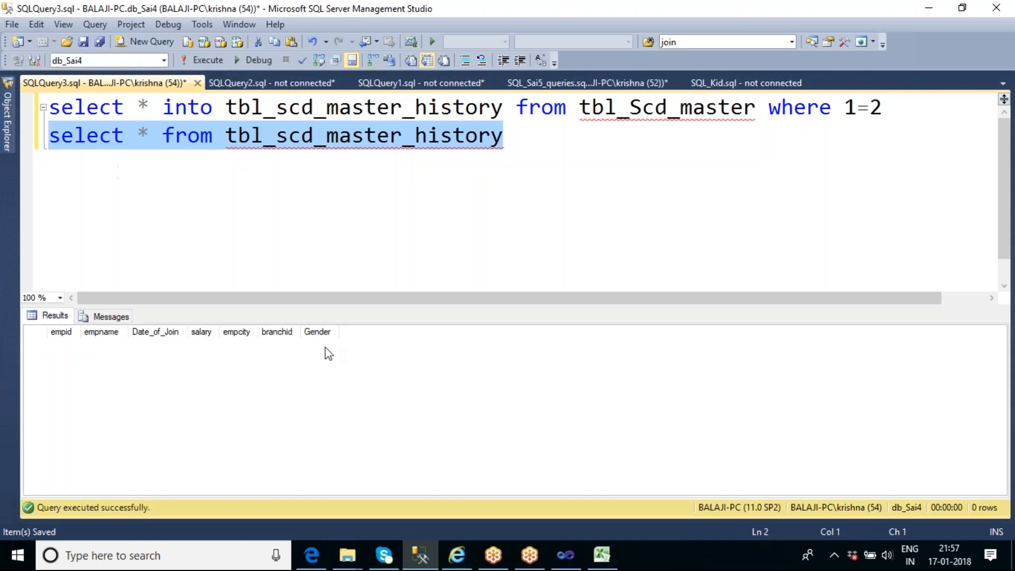
Remove "into tbl_scd_master_history" from the first query, leaving "select * from tbl_Scd_master where 1=2"
click(396, 242)
click(169, 106)
drag(169, 106, 505, 115)
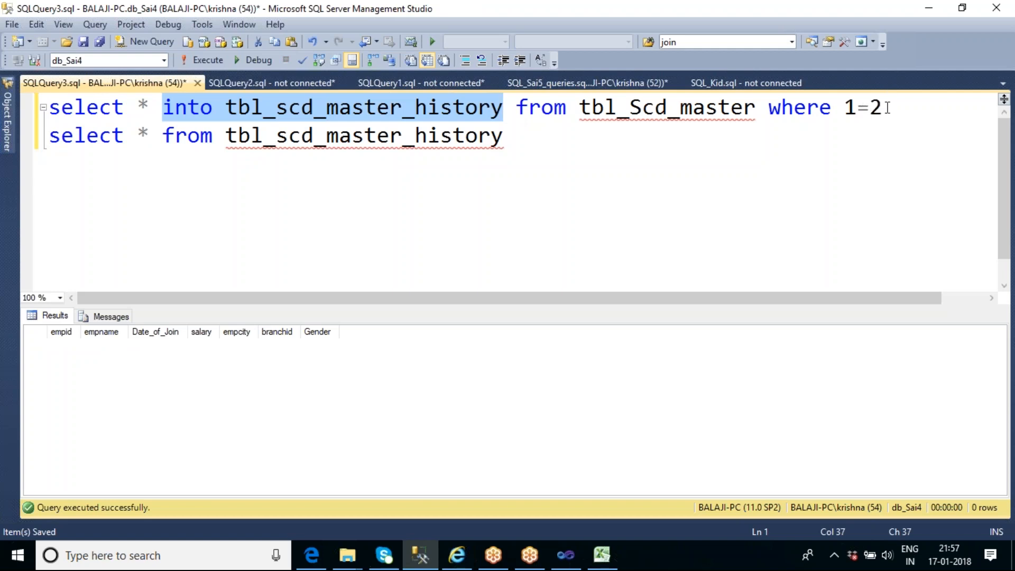
key(Delete)
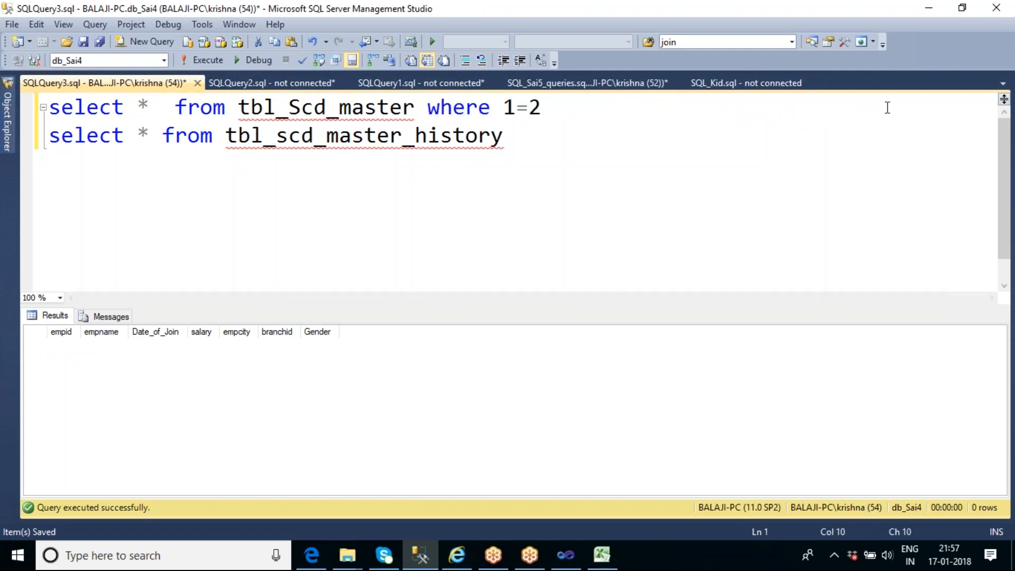
key(Delete)
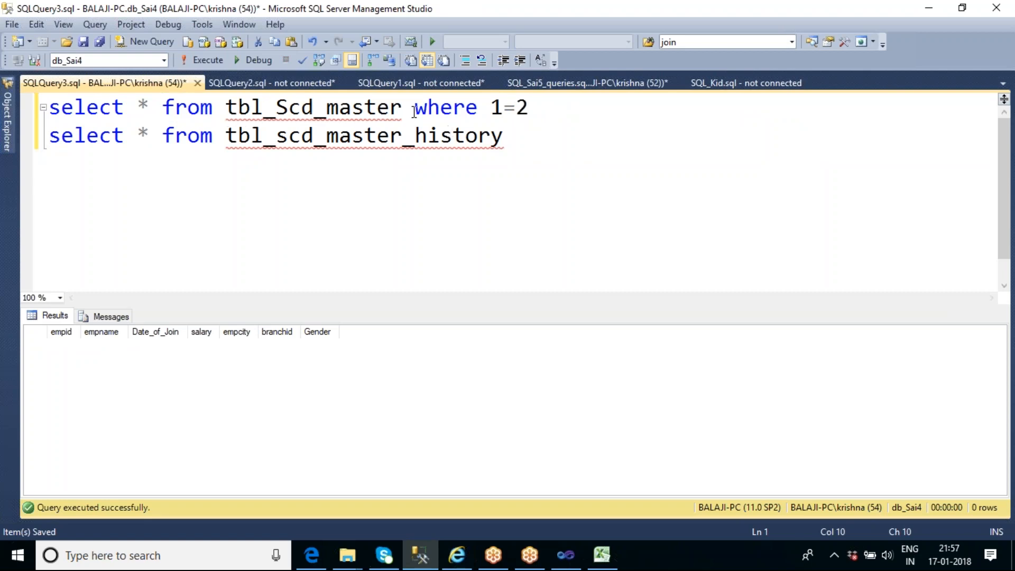
Compare the tbl_Scd_master query's output by executing it with and without the "where 1=2" condition
click(552, 107)
drag(552, 107, 48, 109)
click(201, 60)
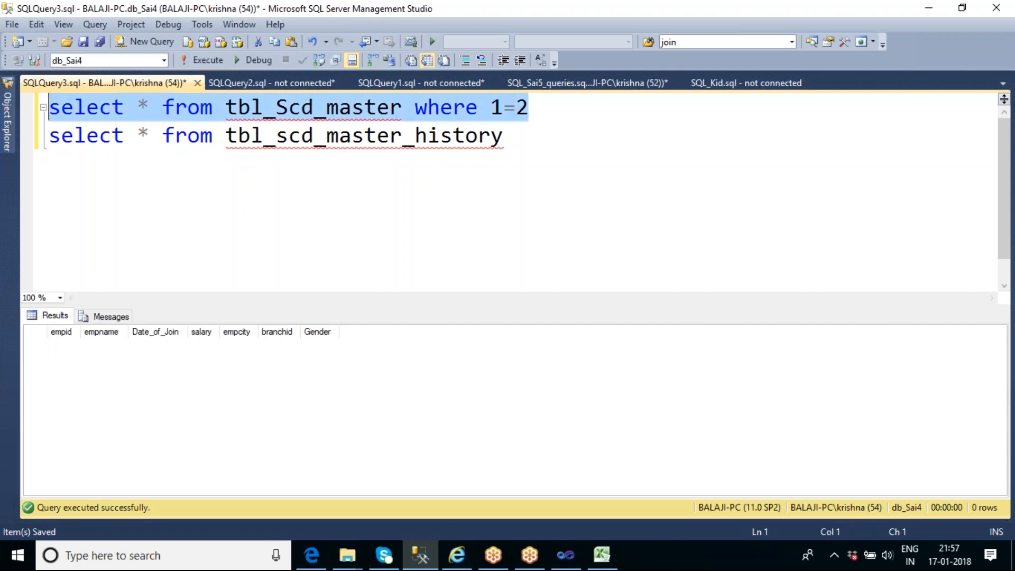
click(353, 108)
drag(402, 109, 48, 109)
click(213, 62)
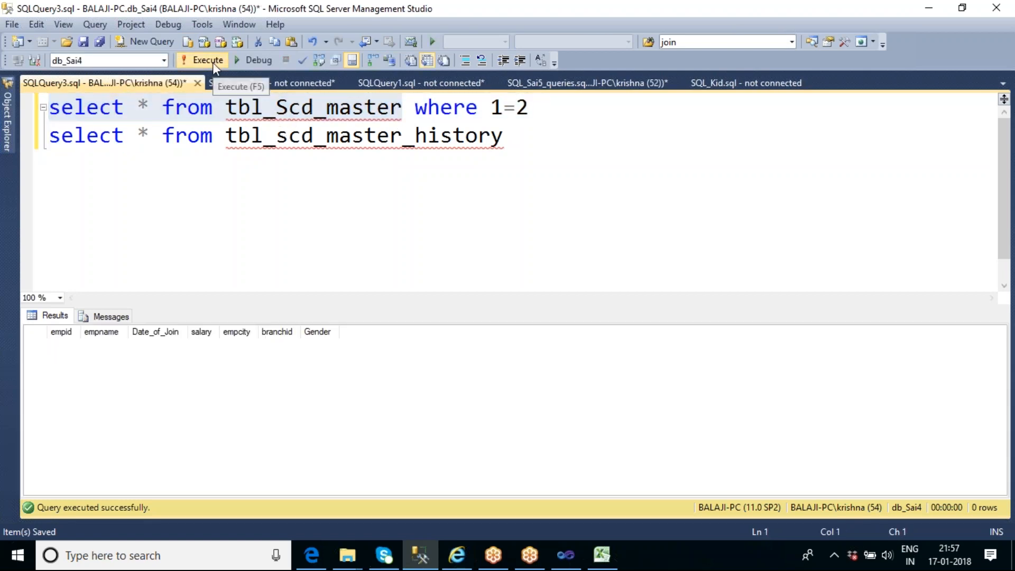
click(406, 225)
drag(542, 108, 49, 108)
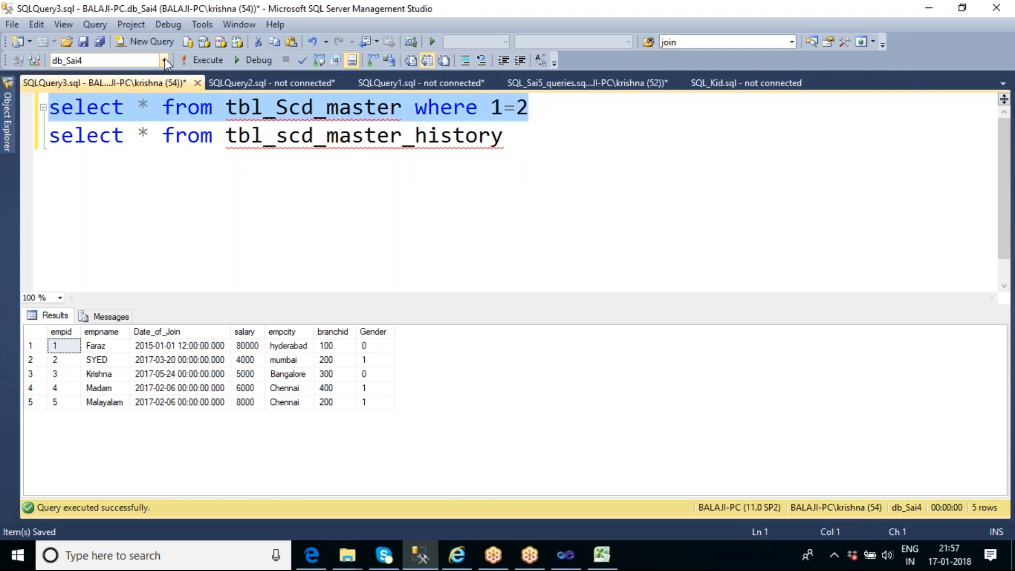
click(208, 60)
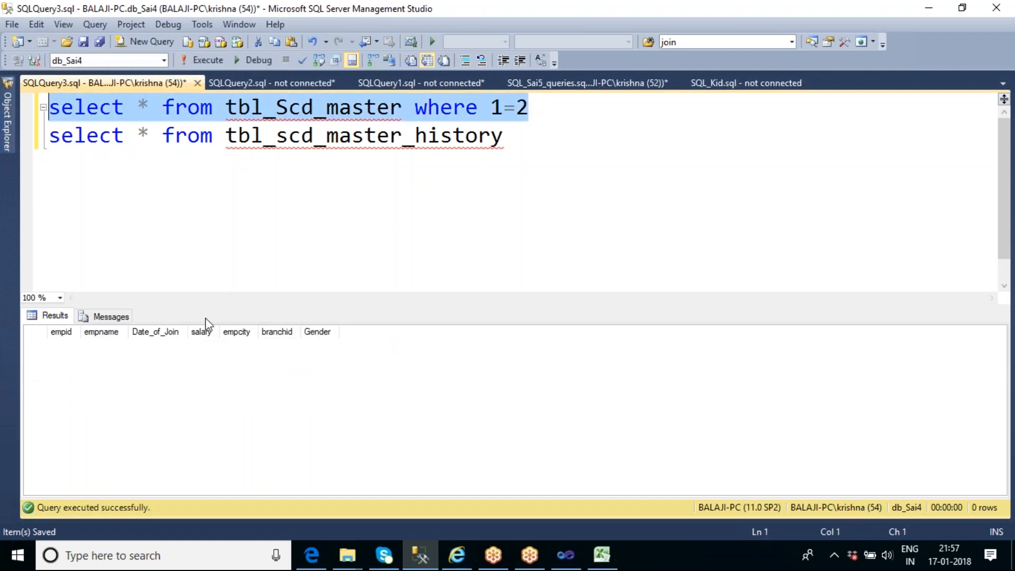
Delete "where 1=2" from the first query and execute both the master and history table queries together
click(343, 202)
drag(417, 108, 555, 116)
key(Delete)
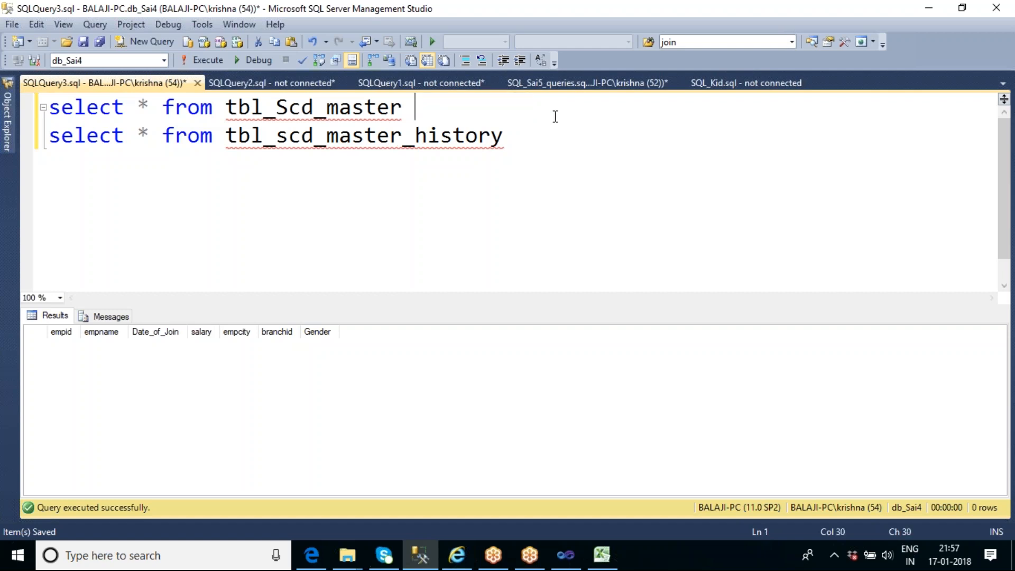
key(F5)
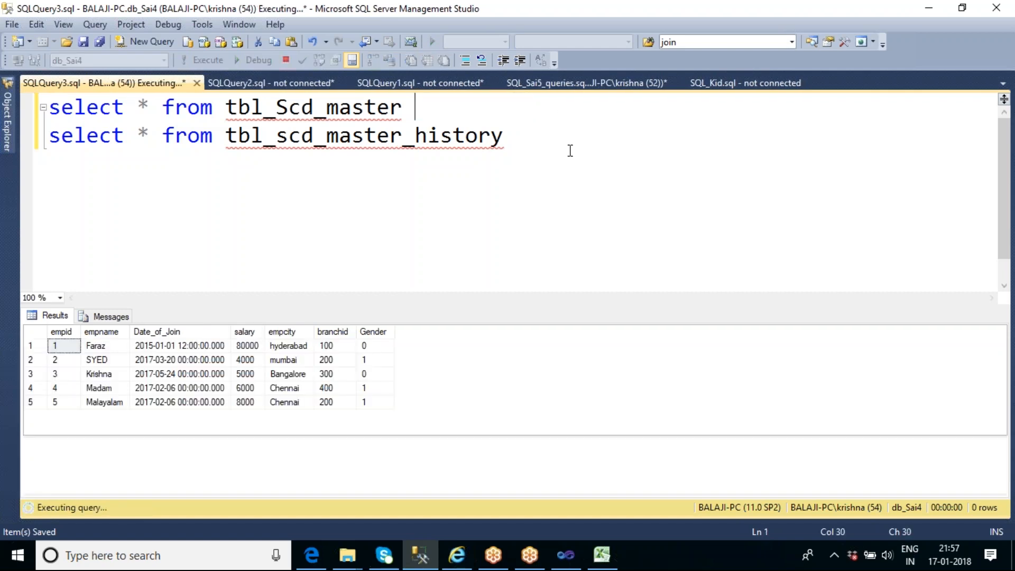
double_click(373, 109)
click(381, 140)
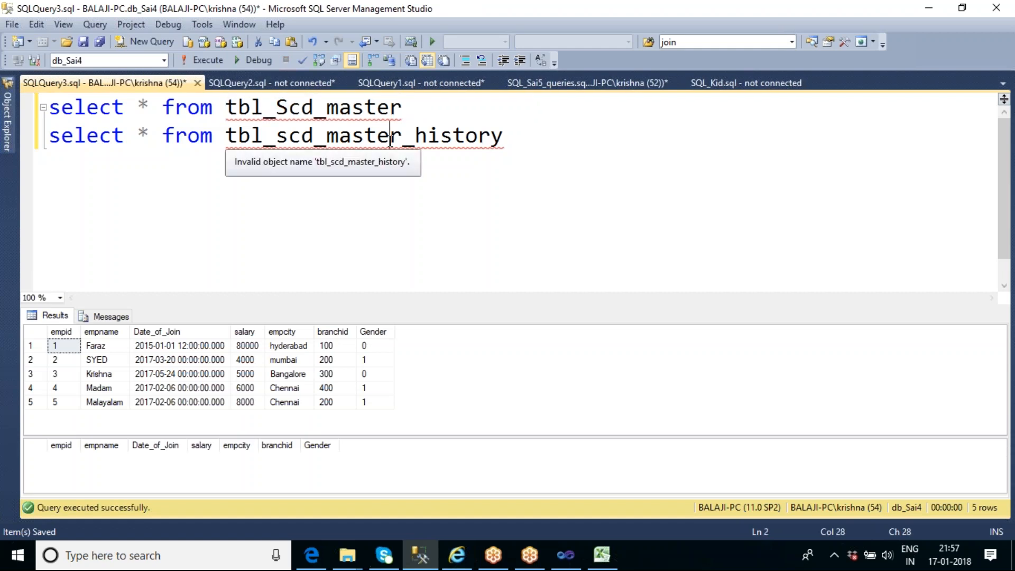
double_click(381, 141)
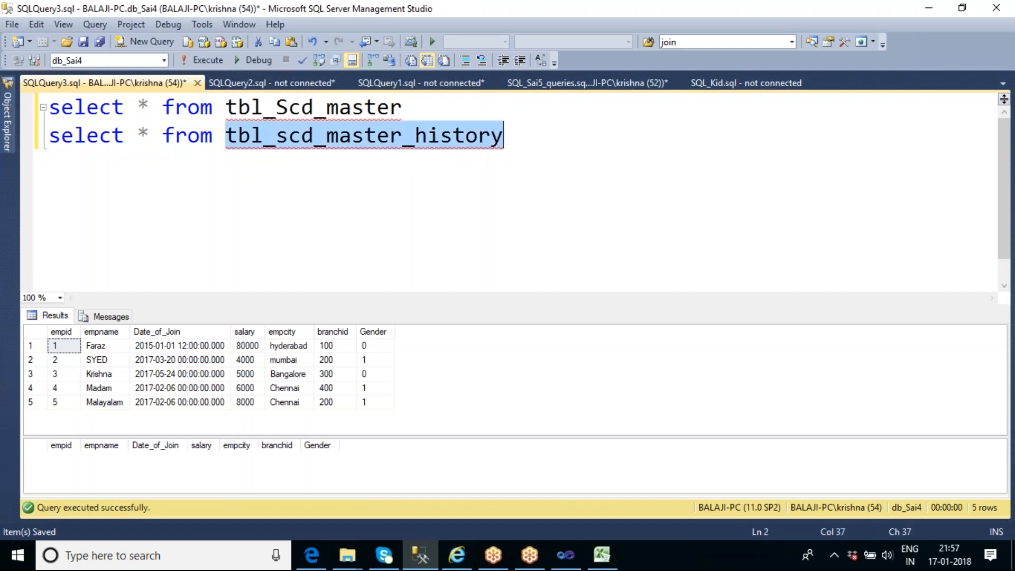
click(526, 135)
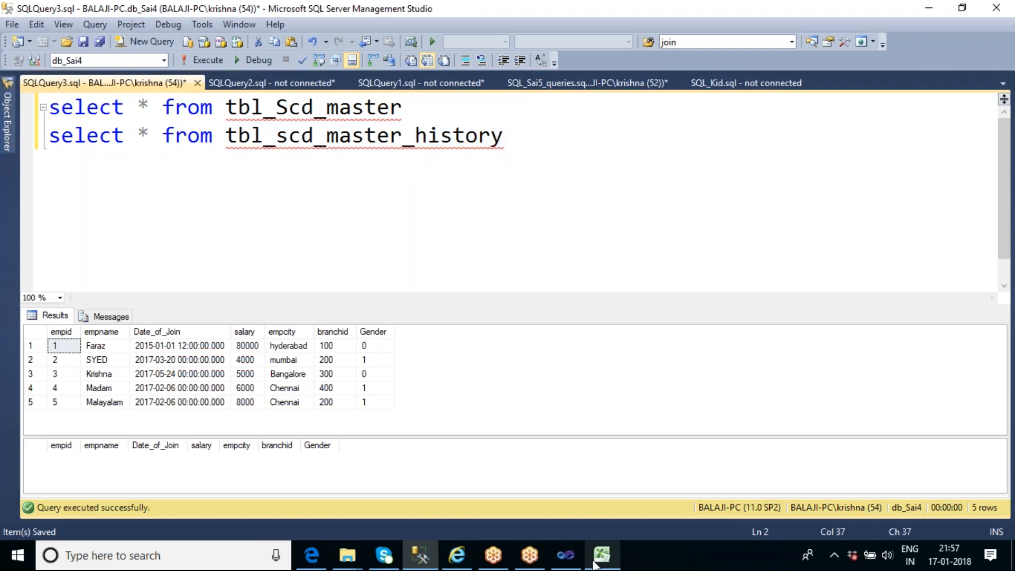
Switch to the SSIS_Sai6 project in Visual Studio and add an OLE DB Source above the Slowly Changing Dimension in the data flow
click(570, 555)
click(541, 275)
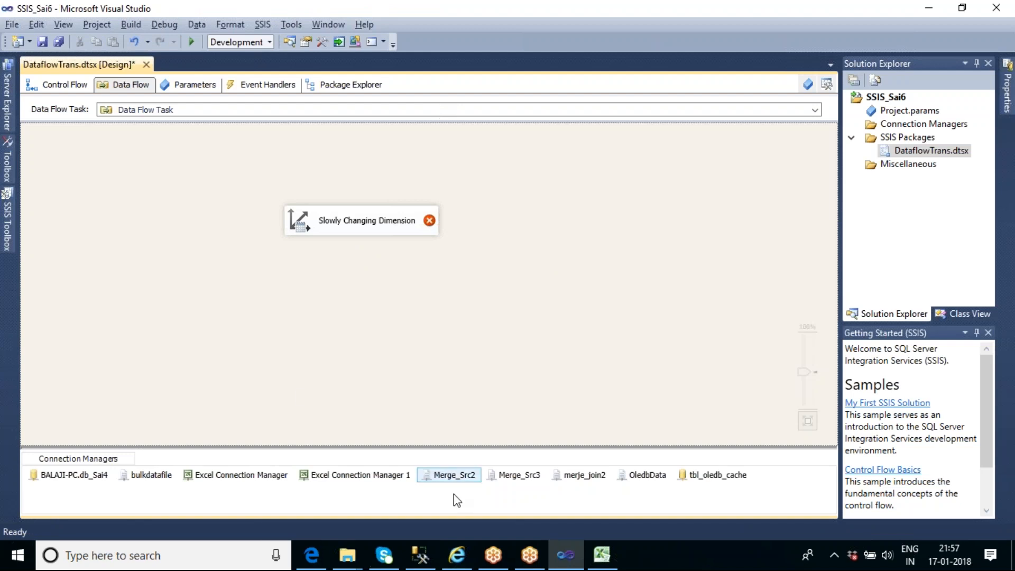
click(7, 242)
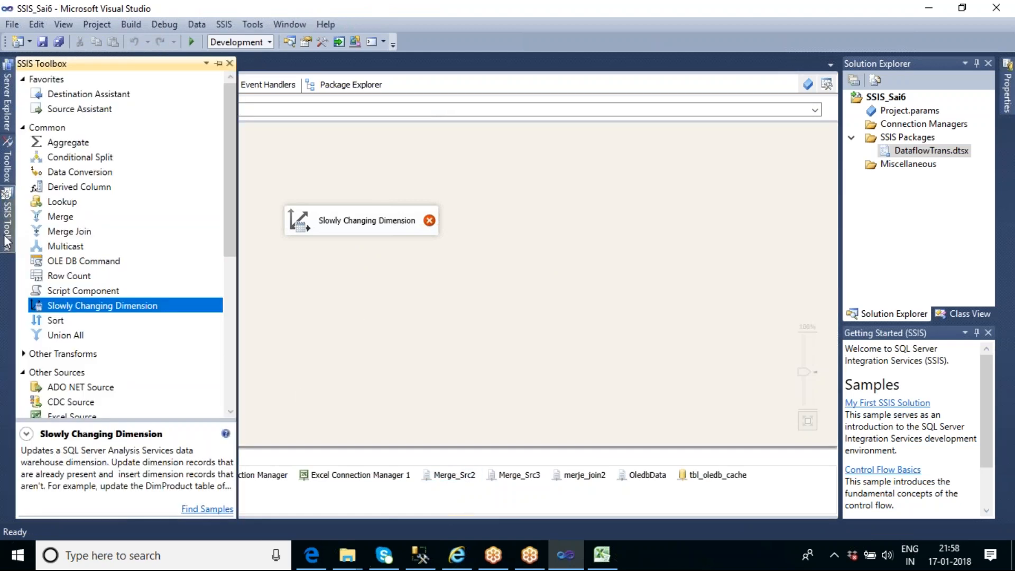
click(426, 564)
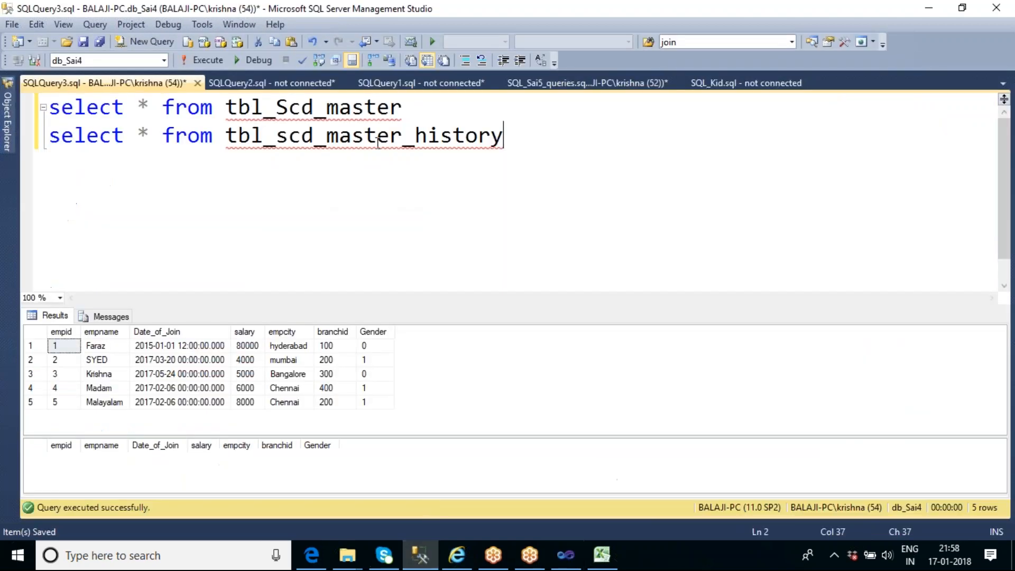
double_click(349, 120)
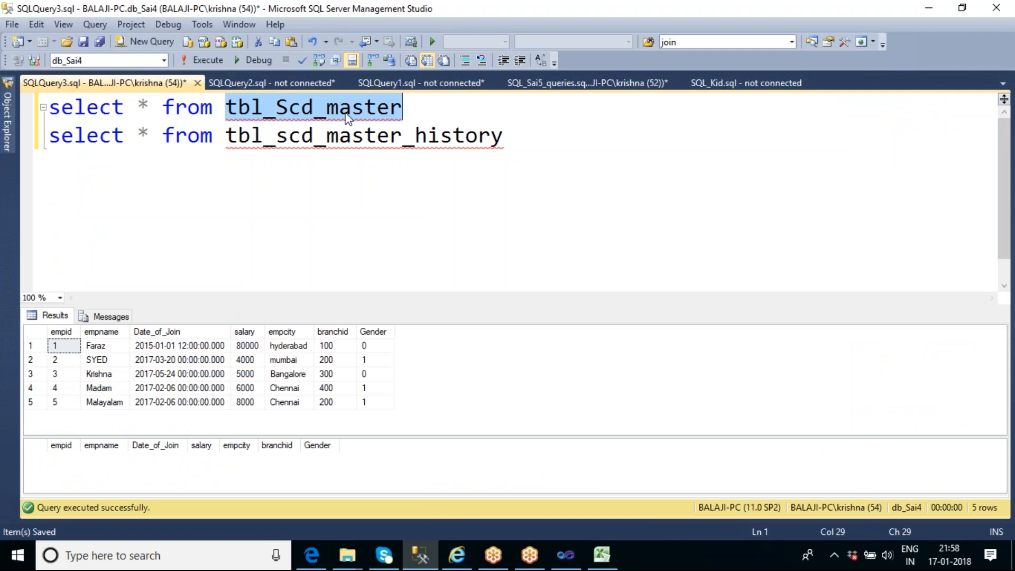
double_click(365, 134)
click(567, 556)
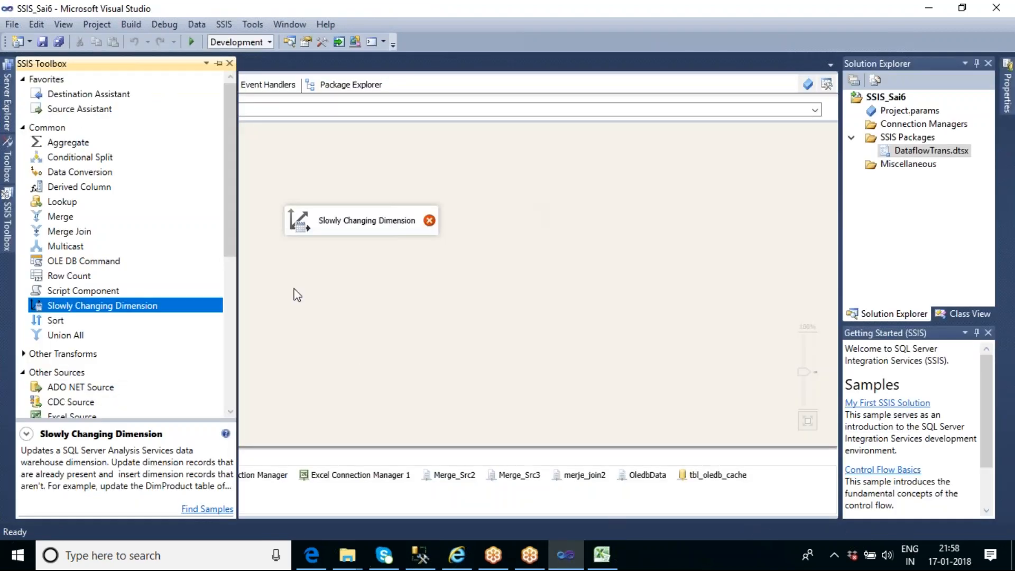
drag(232, 164, 230, 287)
drag(91, 221, 309, 144)
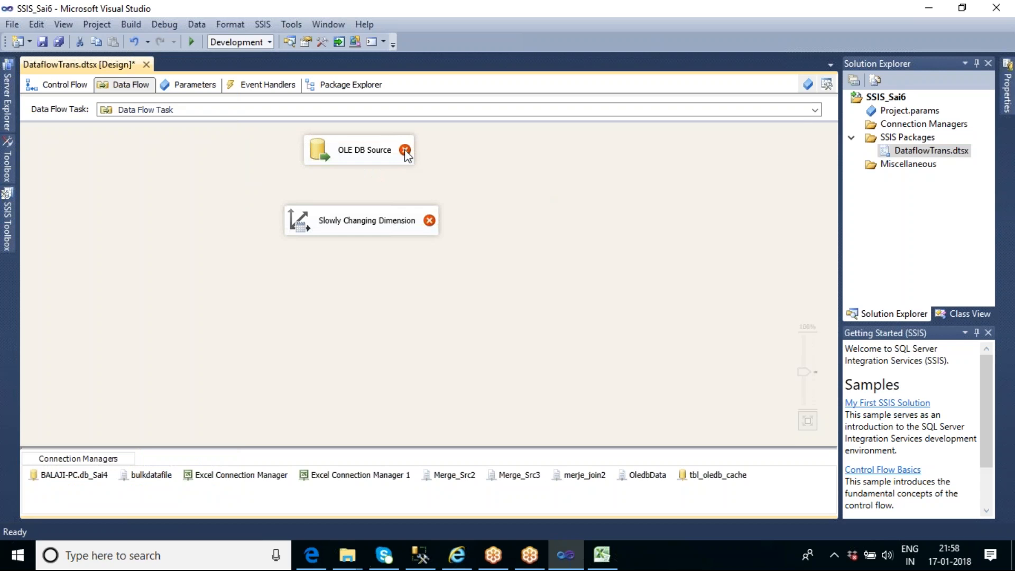
Configure the OLE DB Source to read the [dbo].[tbl_Scd_master] table, previewing its rows before accepting the settings
click(354, 163)
double_click(355, 164)
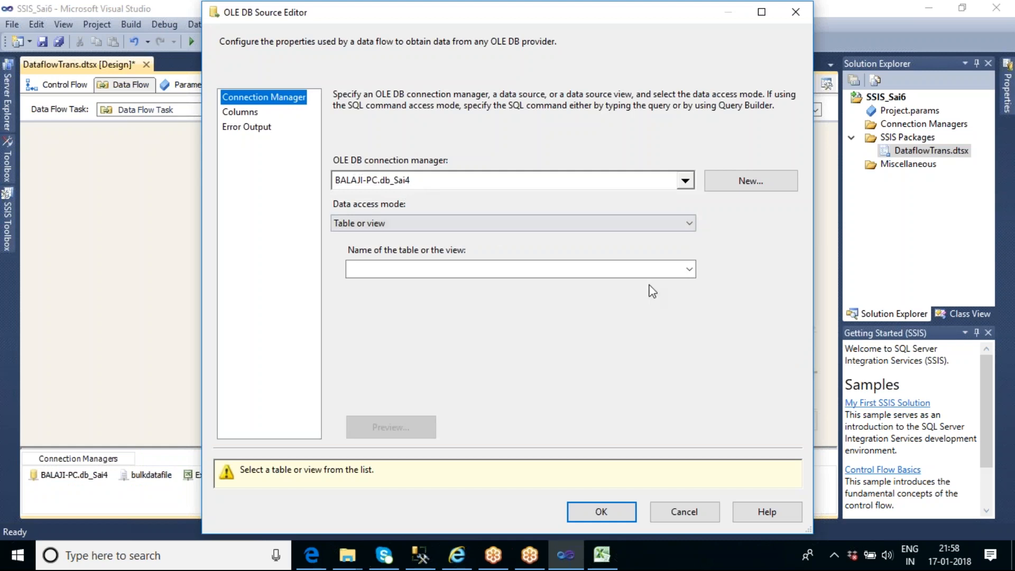
click(692, 270)
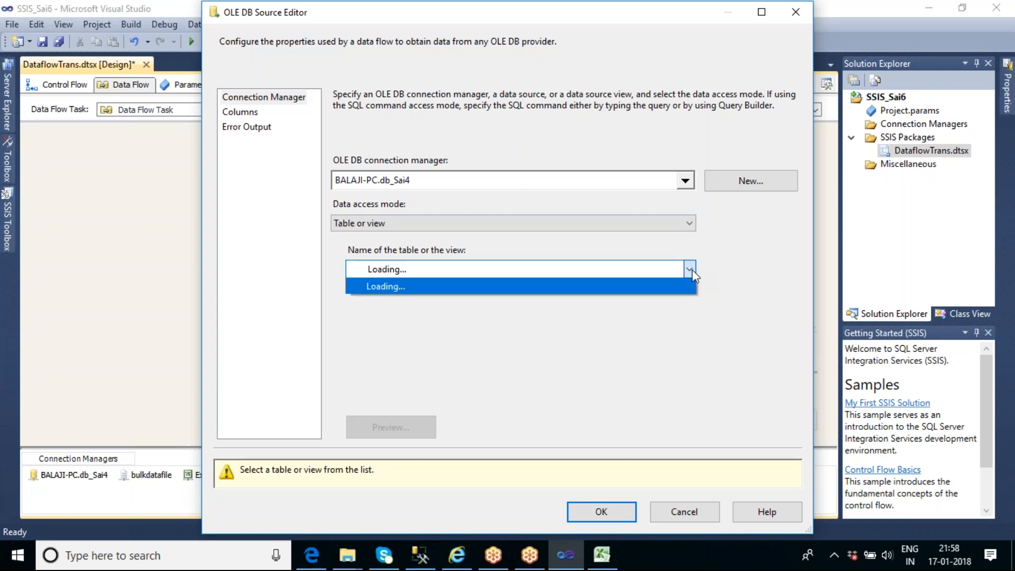
drag(686, 371, 690, 542)
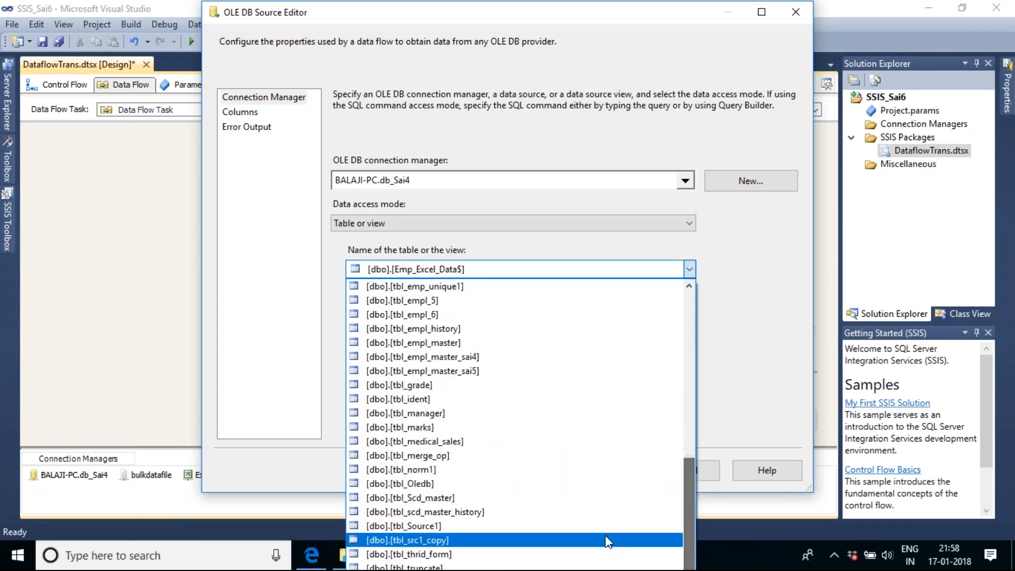
click(462, 499)
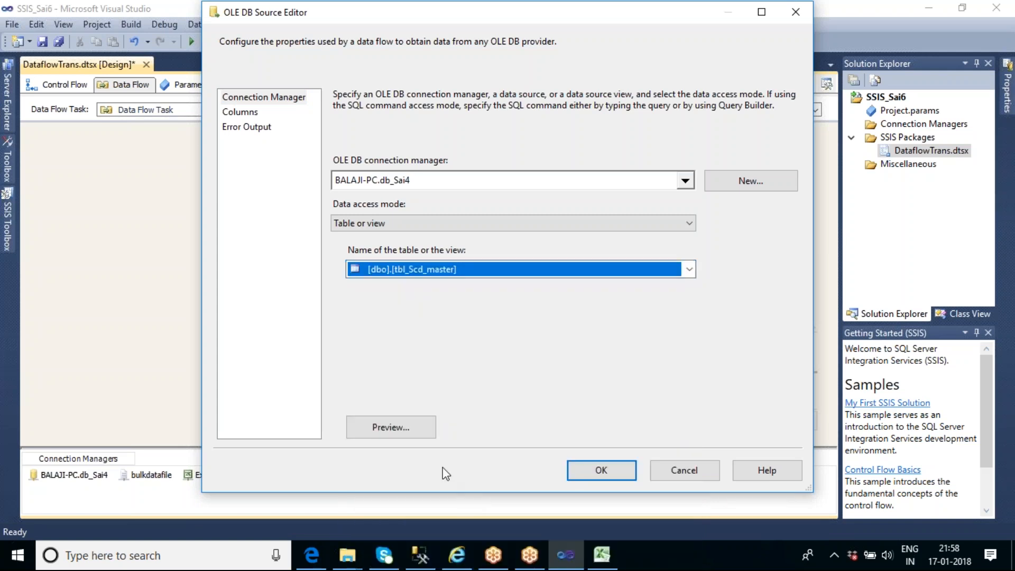
click(391, 428)
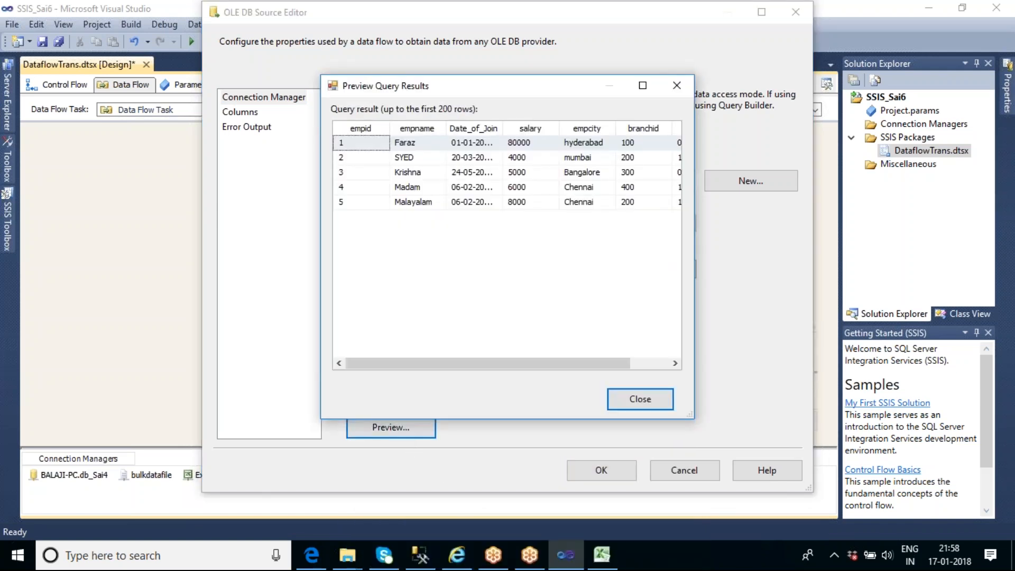
click(640, 405)
click(629, 474)
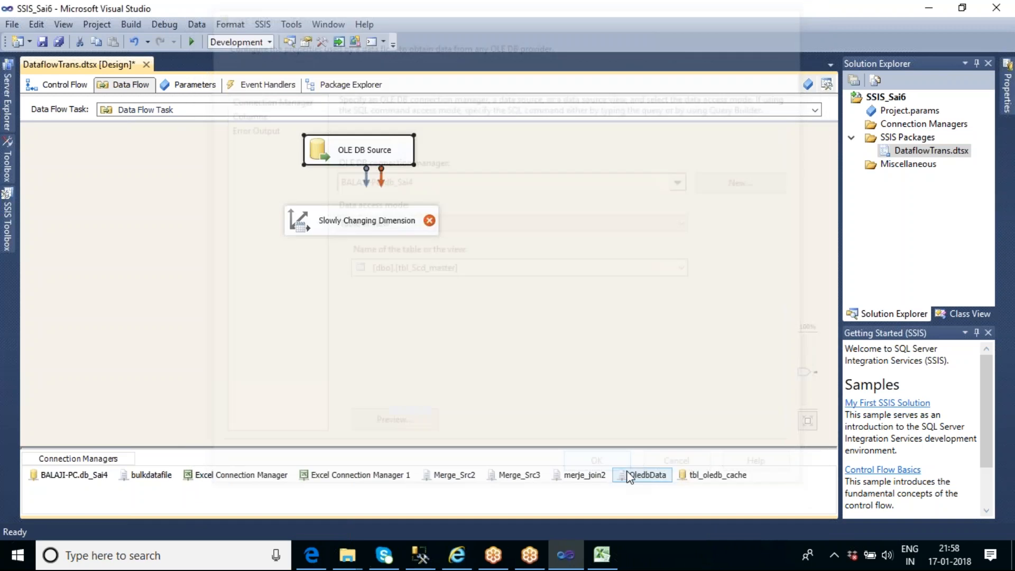
Connect the OLE DB Source output to the Slowly Changing Dimension and open its wizard at the dimension table and keys page
drag(366, 180, 367, 218)
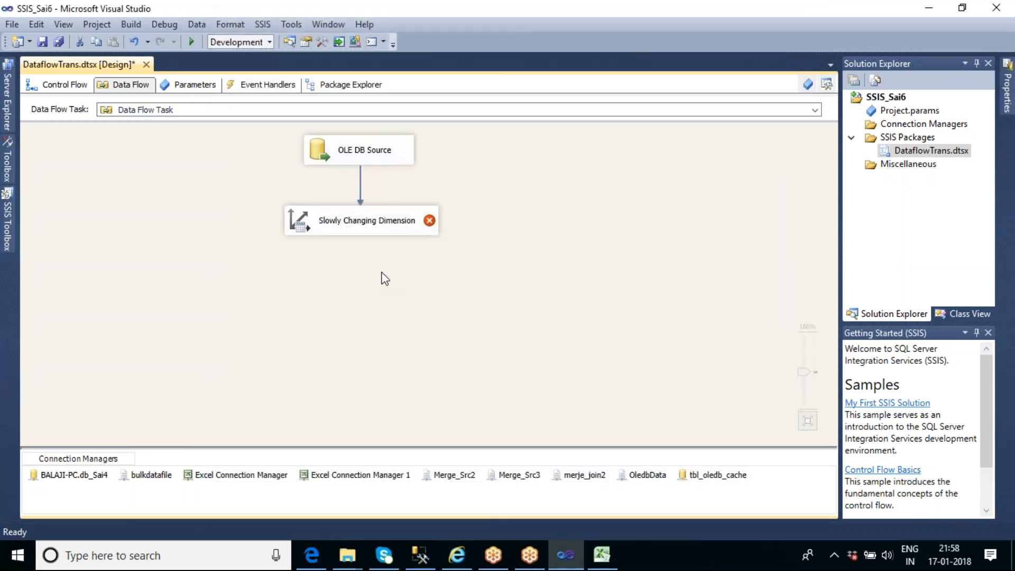
click(363, 229)
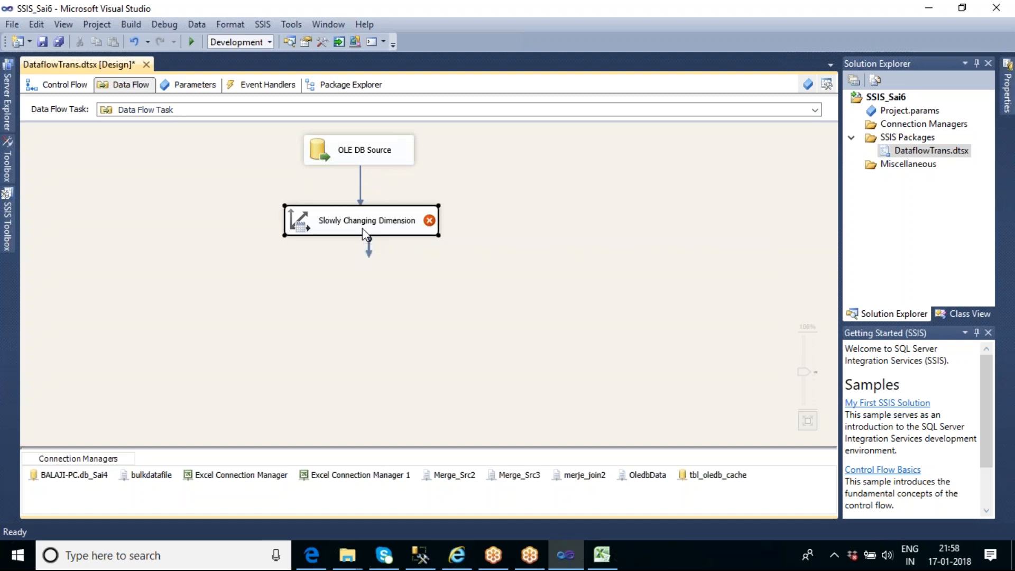
double_click(363, 229)
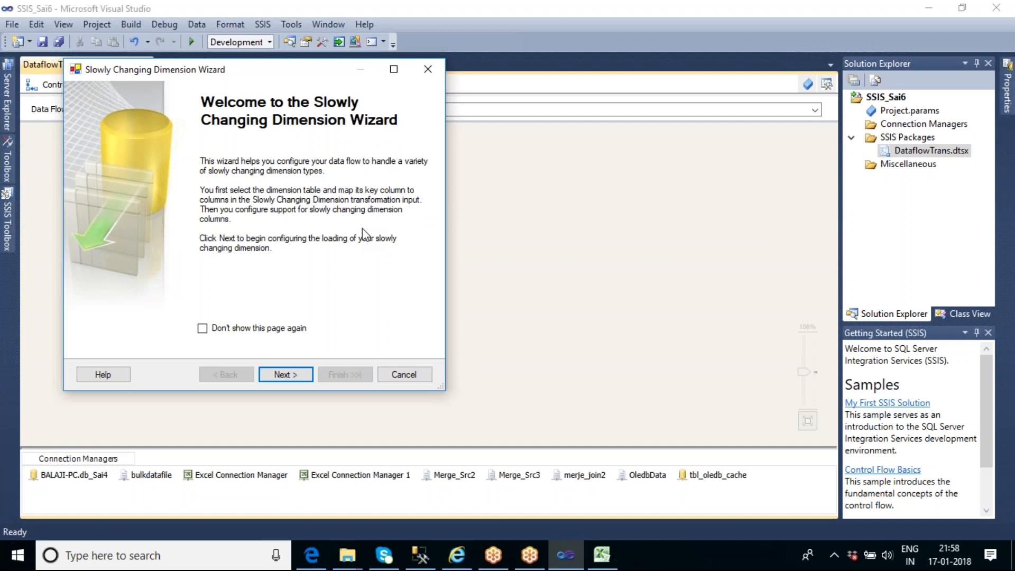
click(285, 374)
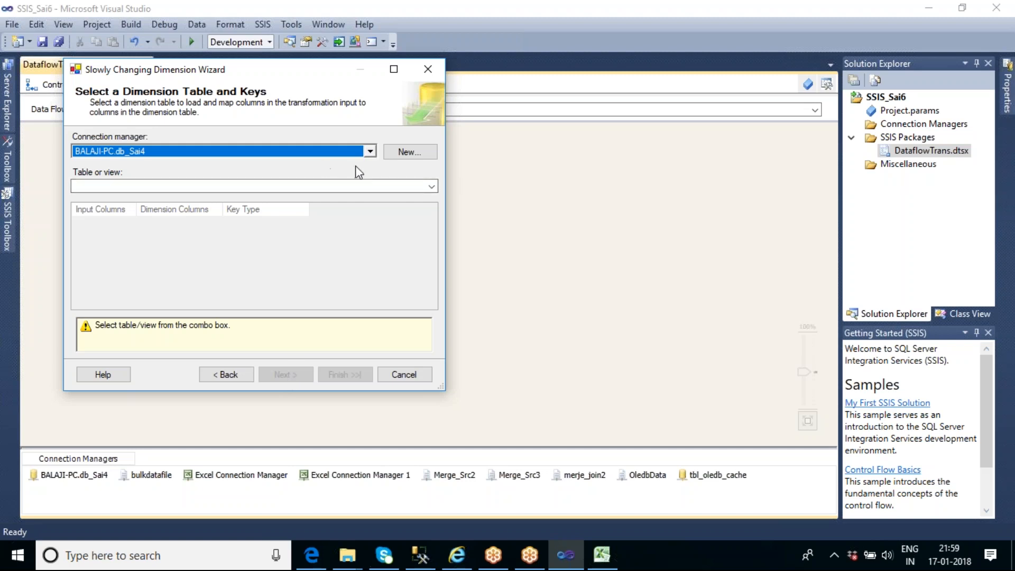
Choose the db_Sai4 connection and the [dbo].[tbl_scd_master_history] table as the dimension table, and enlarge the wizard to show all columns
click(369, 151)
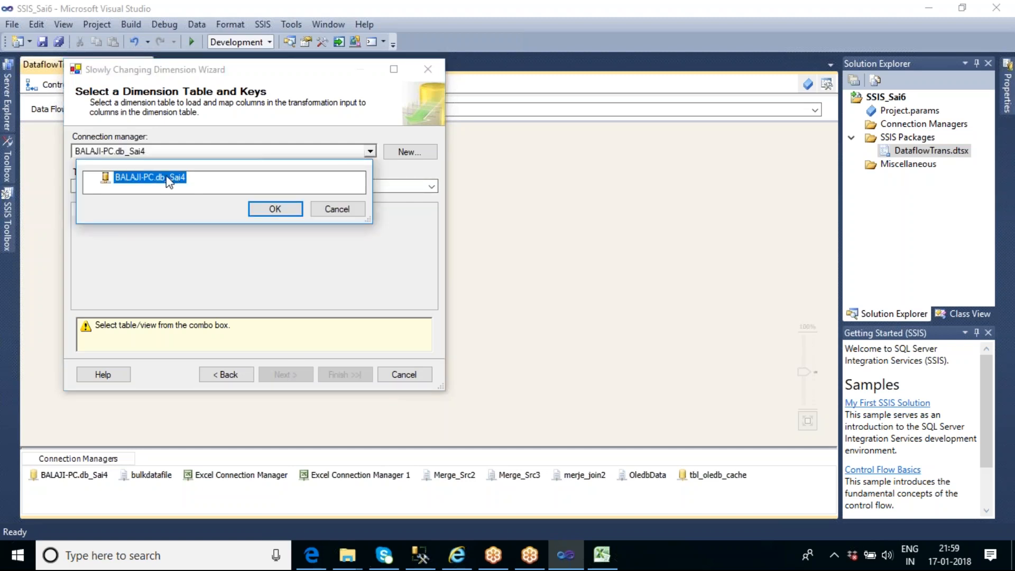
click(275, 209)
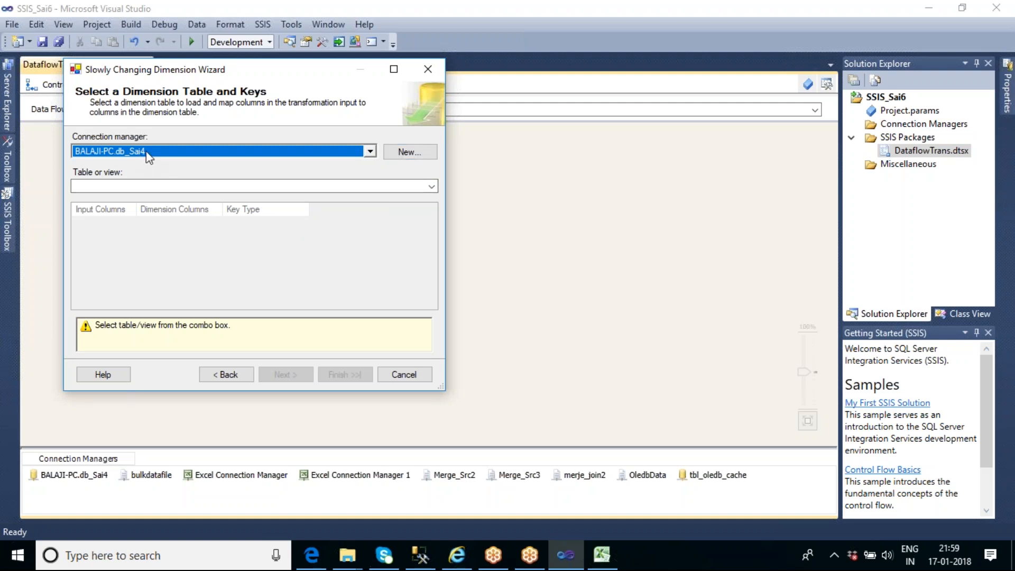
click(432, 186)
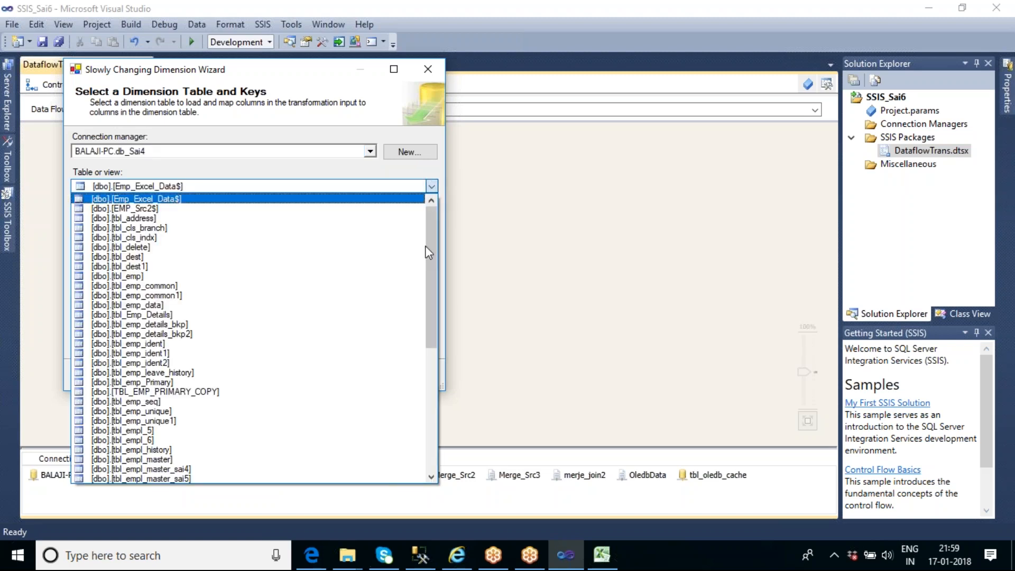
drag(435, 240, 446, 366)
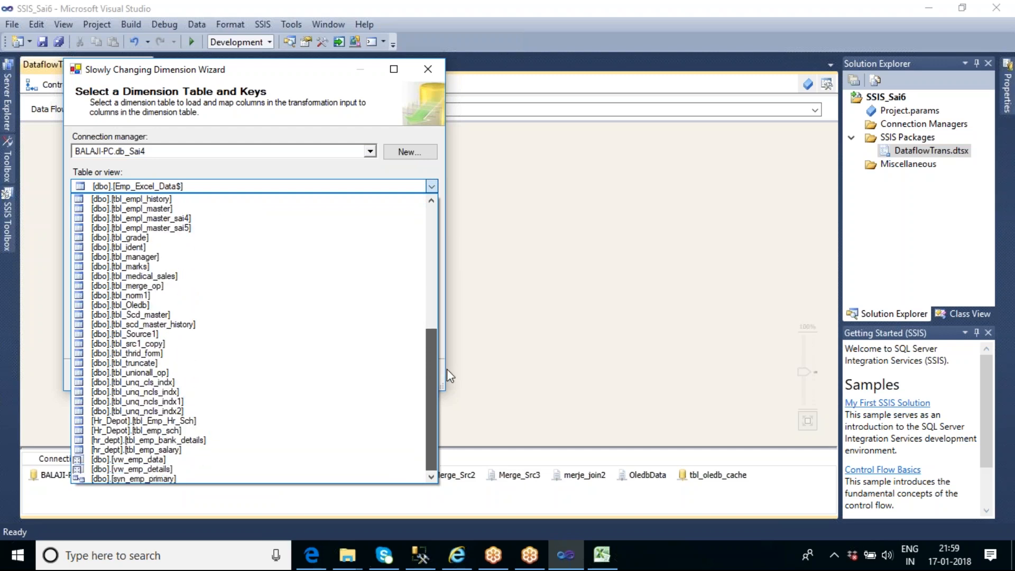
click(184, 324)
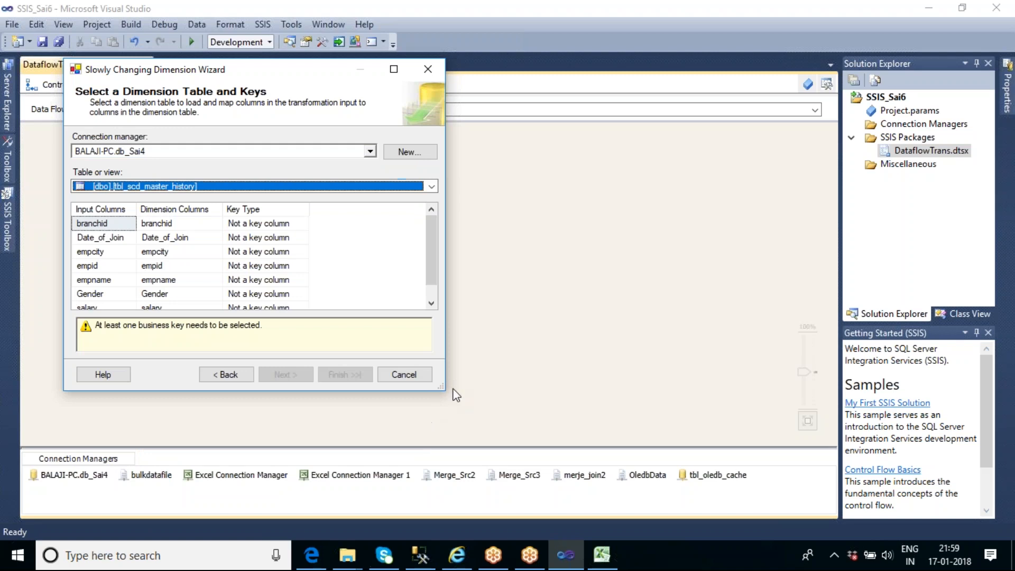
drag(443, 387, 524, 476)
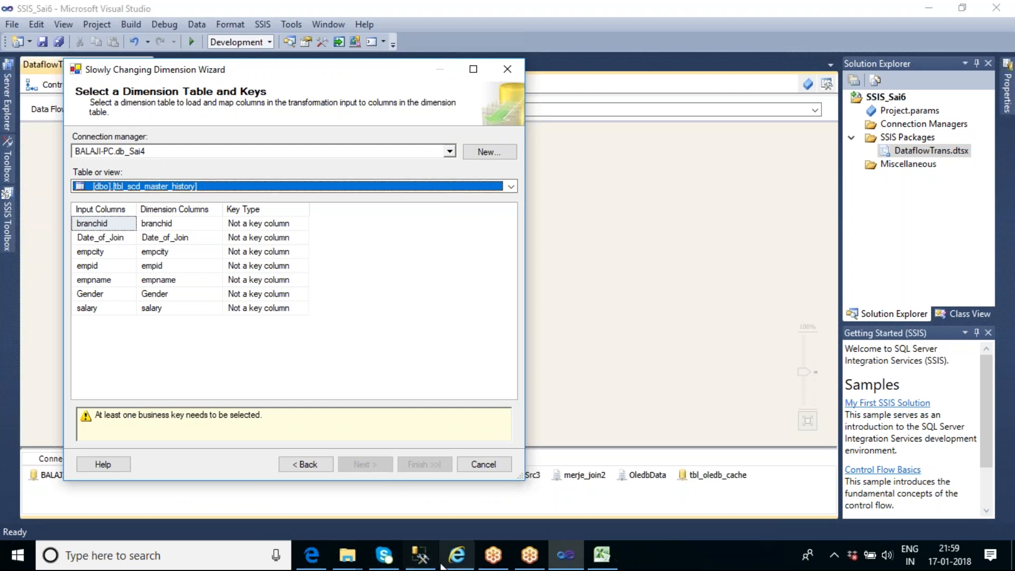
Switch to SQL Server Management Studio to compare the columns of tbl_Scd_master and tbl_scd_master_history, and return to the wizard in Visual Studio
click(419, 562)
click(287, 186)
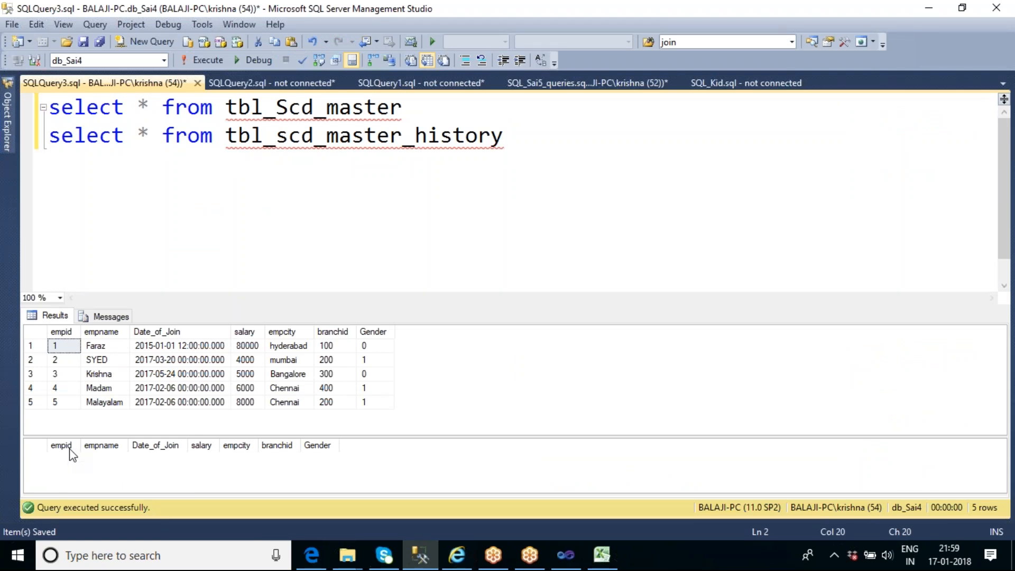
mouse_move(339, 147)
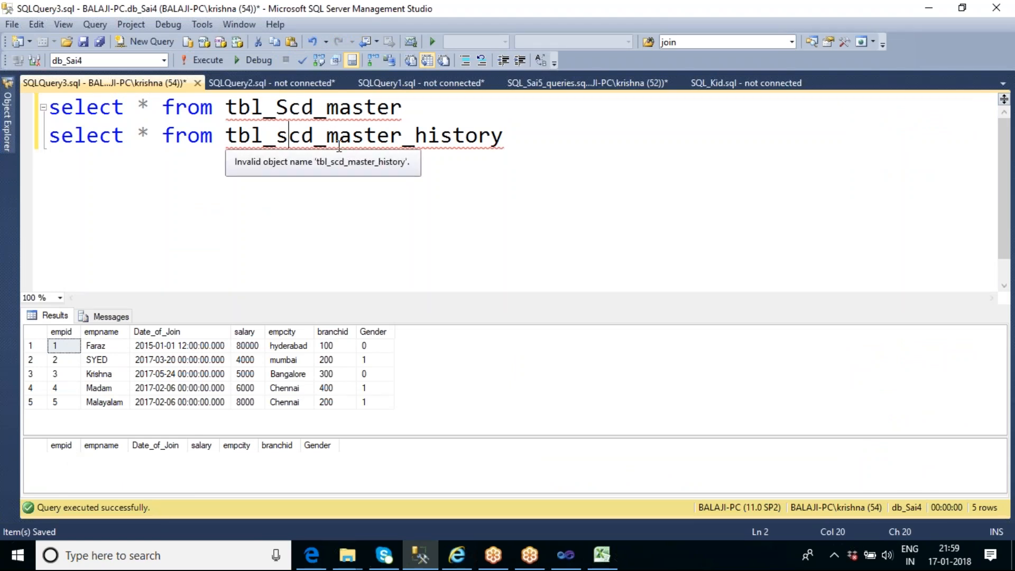
click(577, 562)
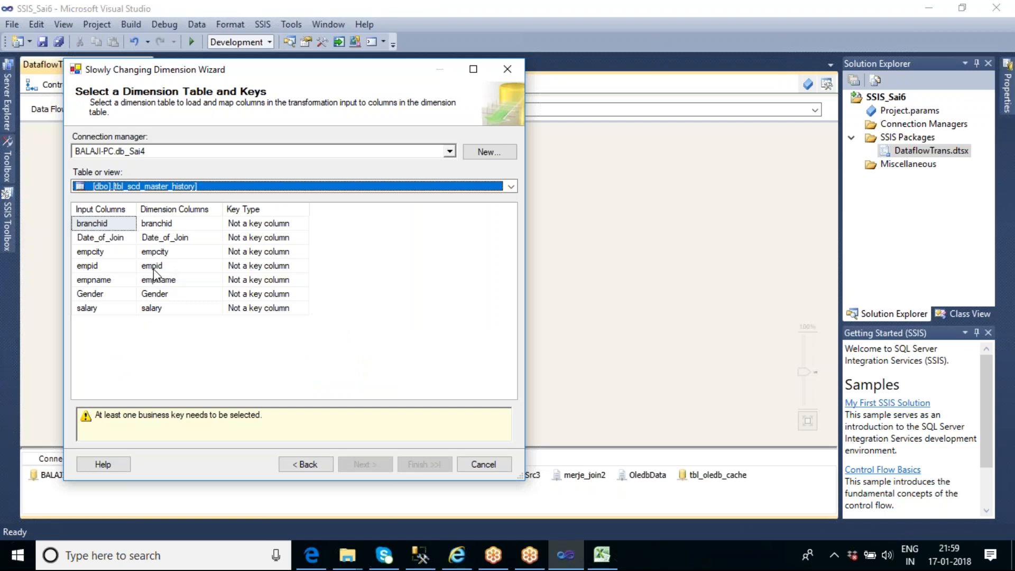
Set the key type of the empid column to Business key and proceed to the Slowly Changing Dimension Columns page
click(270, 268)
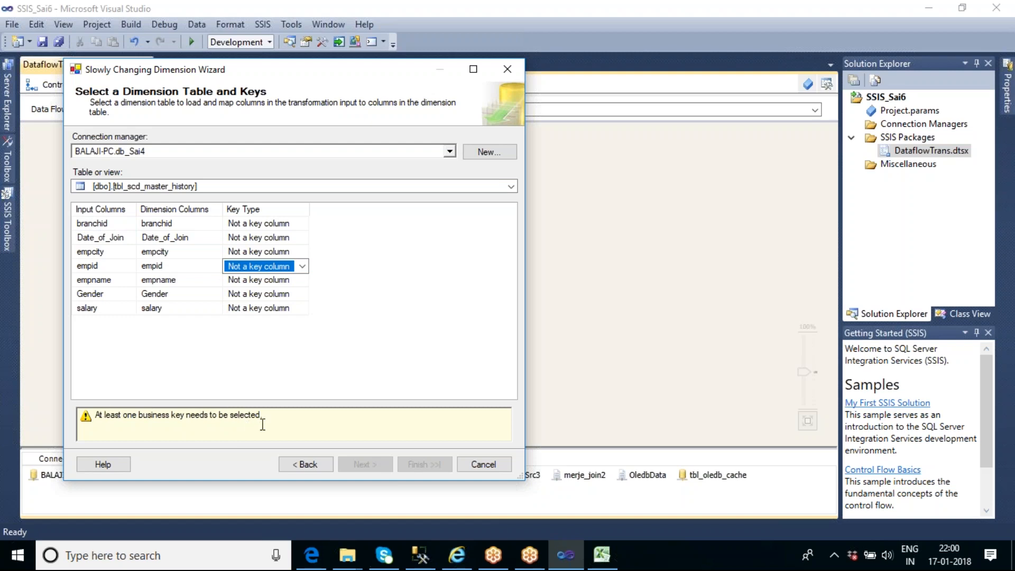
click(303, 267)
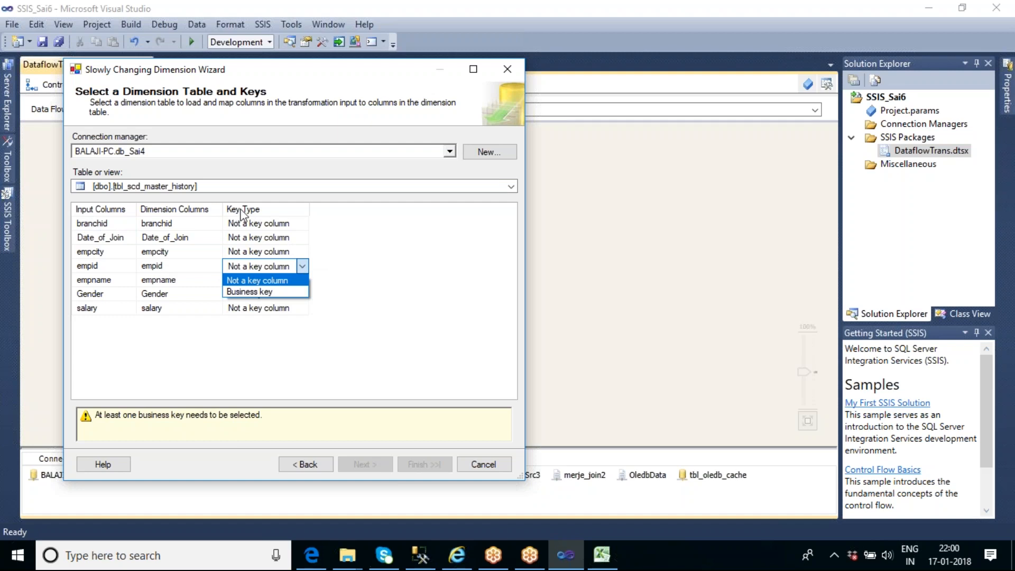
click(283, 292)
click(355, 349)
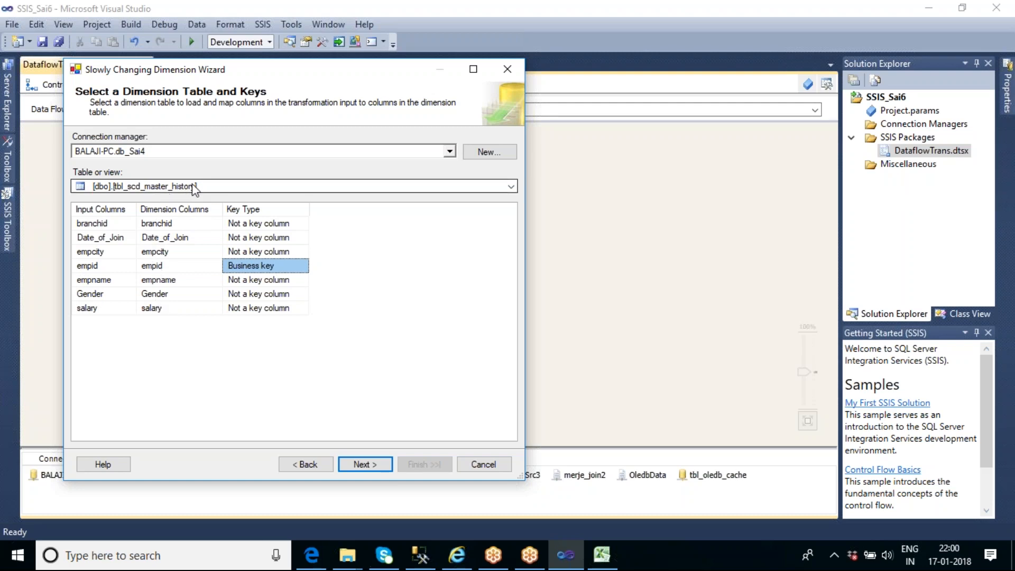
click(369, 466)
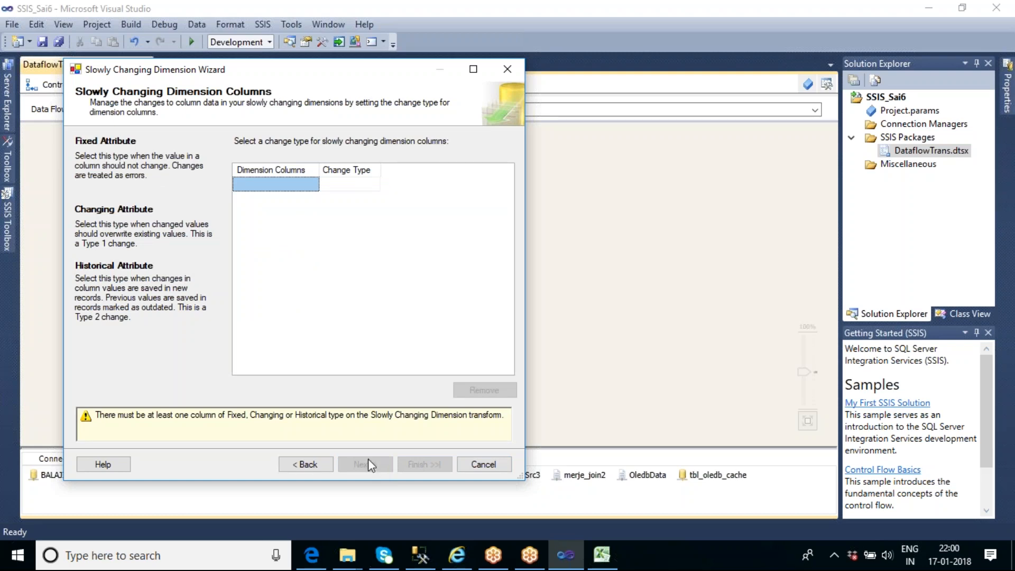
Add branchid, Date_of_Join, empcity, empname, Gender and salary as dimension columns with the Fixed attribute change type
click(310, 187)
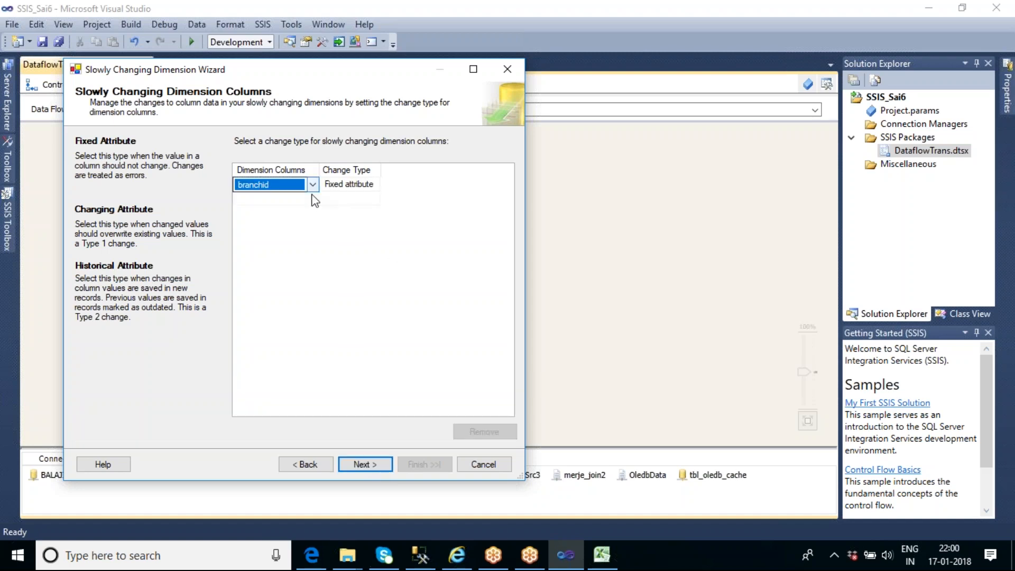
click(311, 199)
click(312, 213)
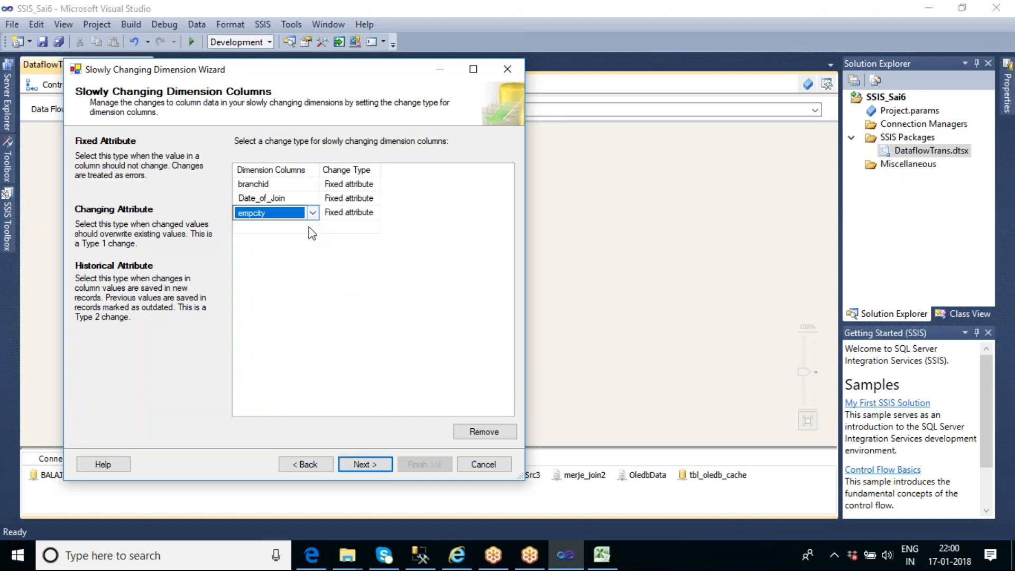
click(309, 227)
click(306, 242)
click(307, 256)
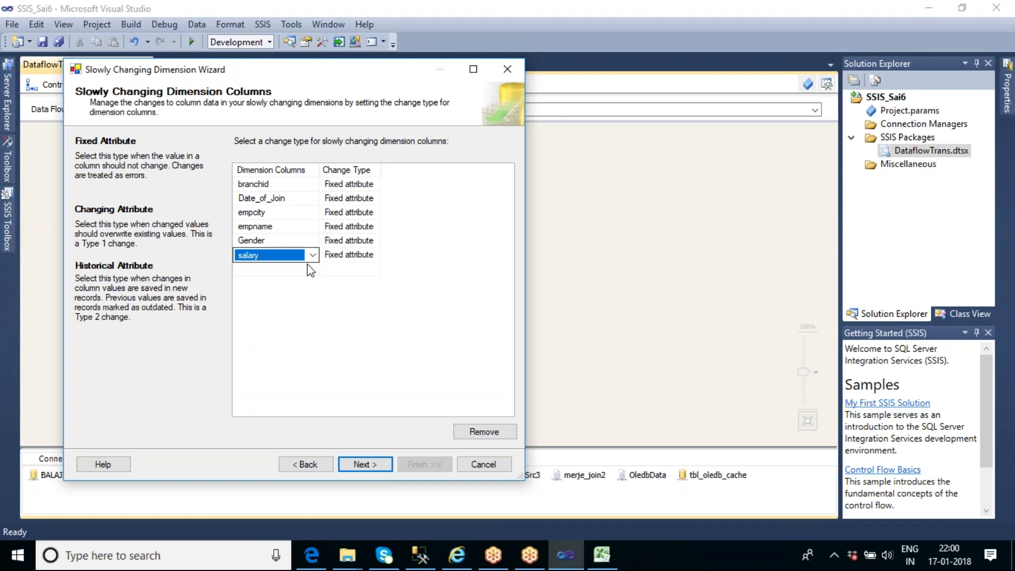
click(308, 271)
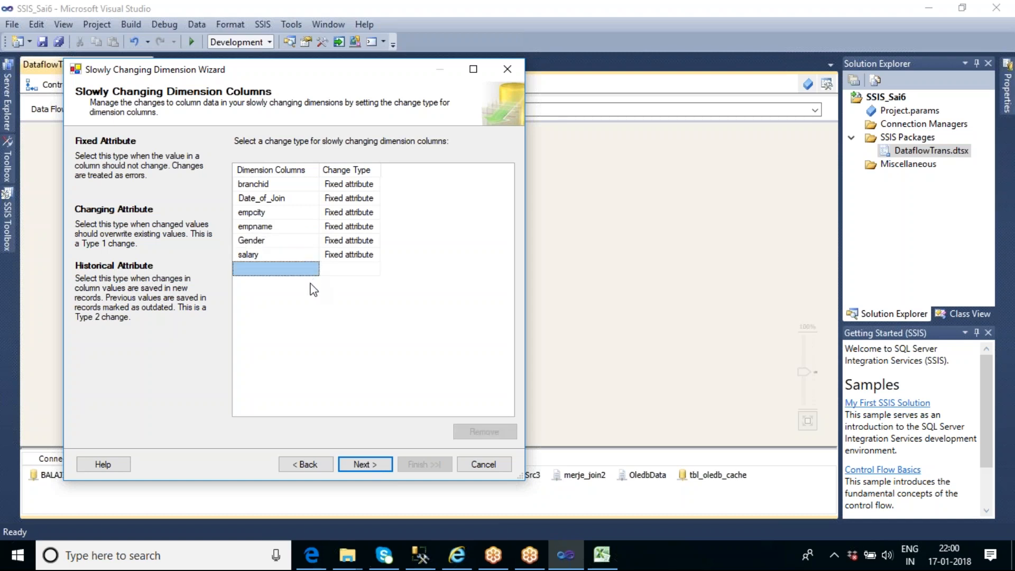
Widen the Change Type column, review its options for branchid, and accept Fixed attribute for all dimension columns
drag(381, 168, 406, 169)
click(399, 181)
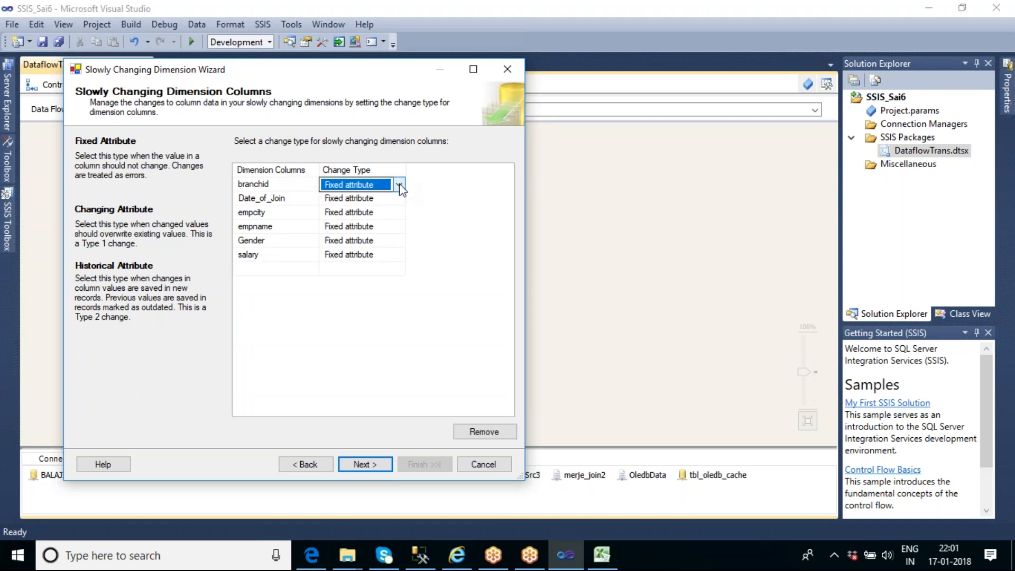
click(400, 183)
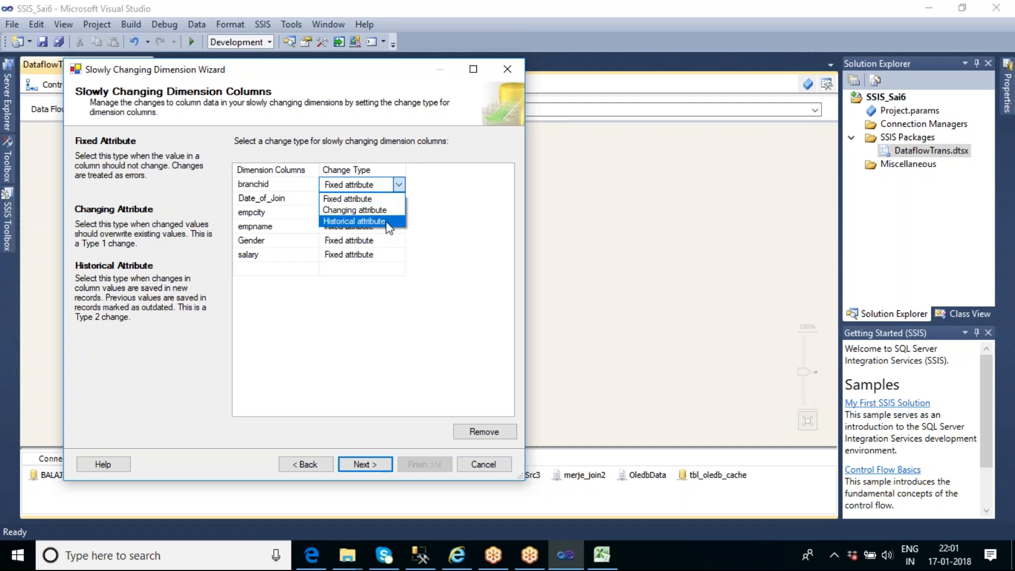
click(440, 215)
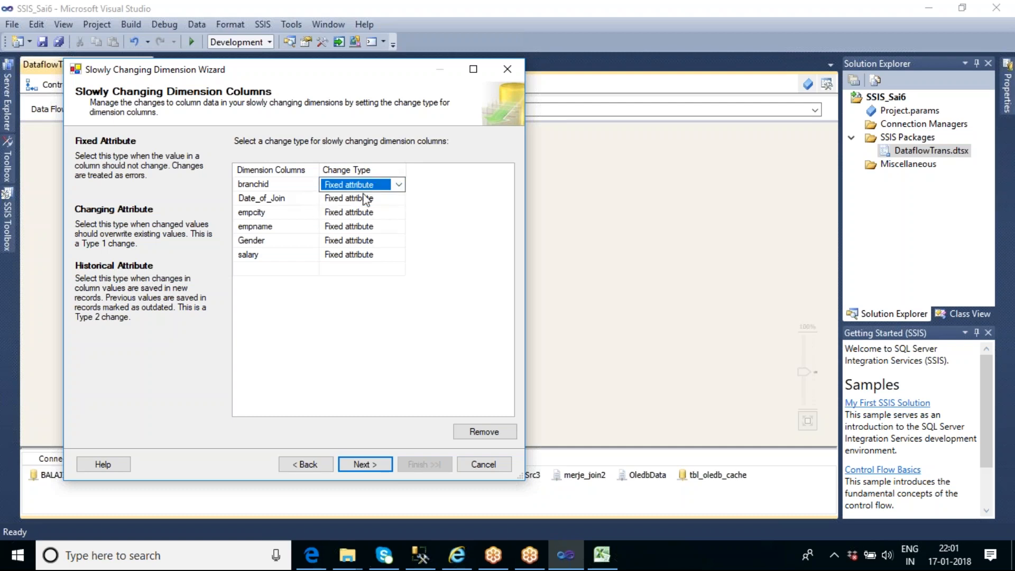
click(399, 188)
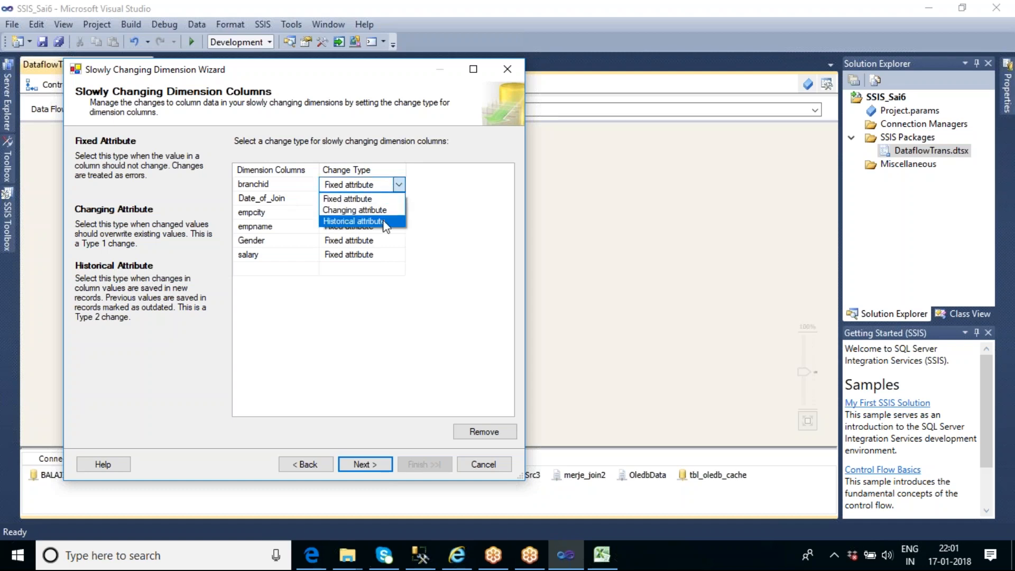
click(366, 198)
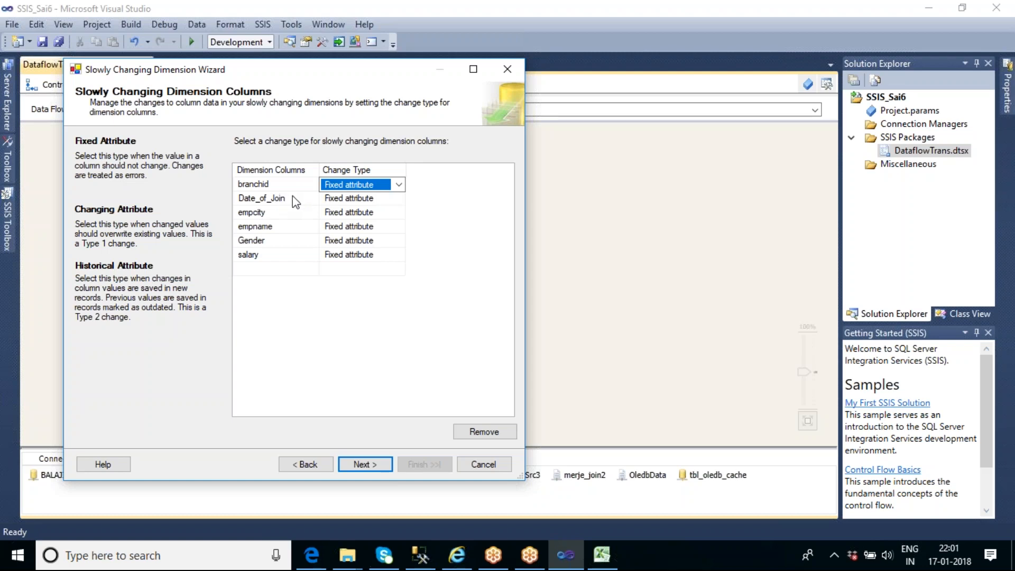
click(386, 199)
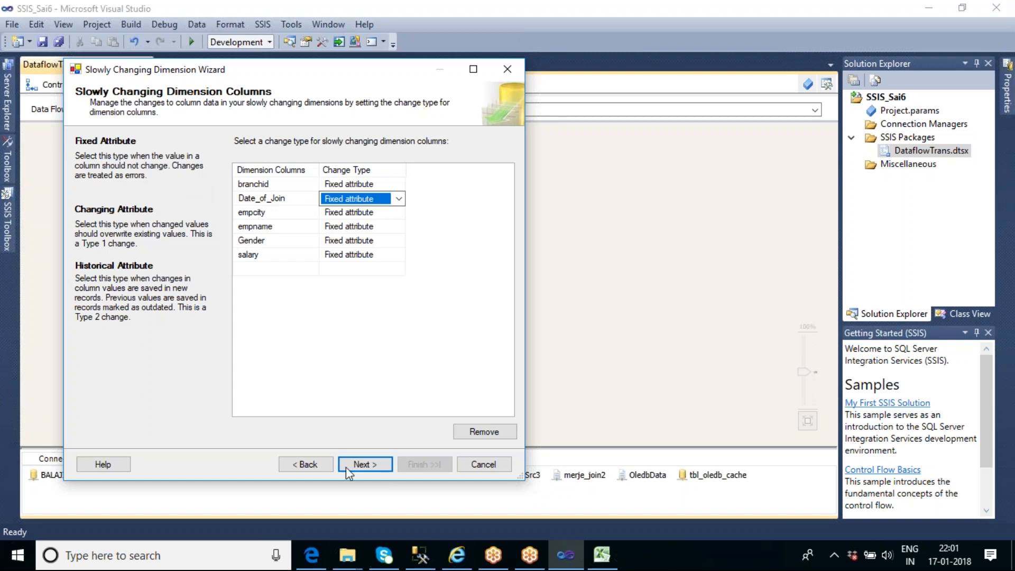
click(365, 465)
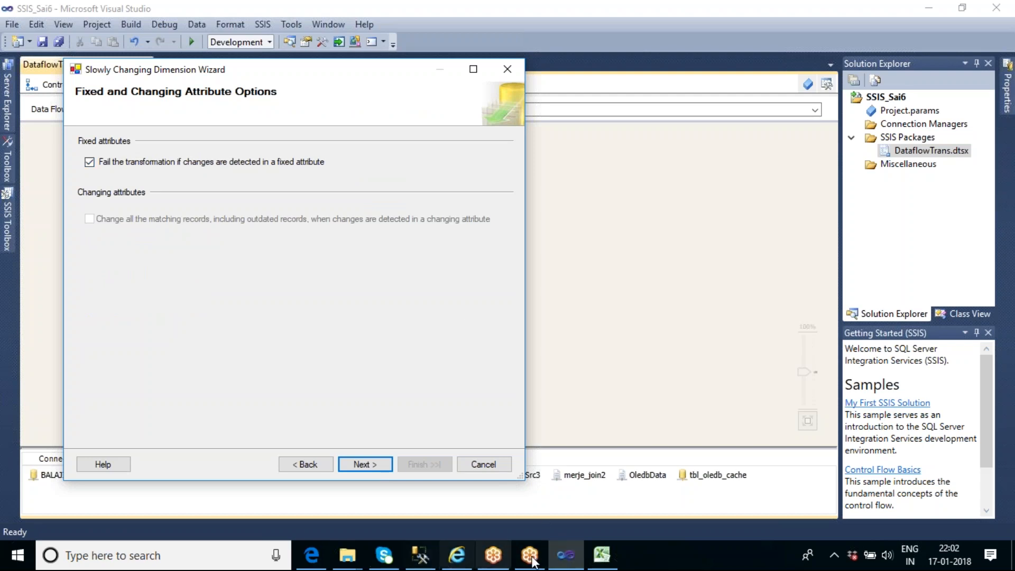
Switch to the SCD worksheet in Excel to examine the first employee's D.O.J fixed attribute, and return to the wizard
click(601, 554)
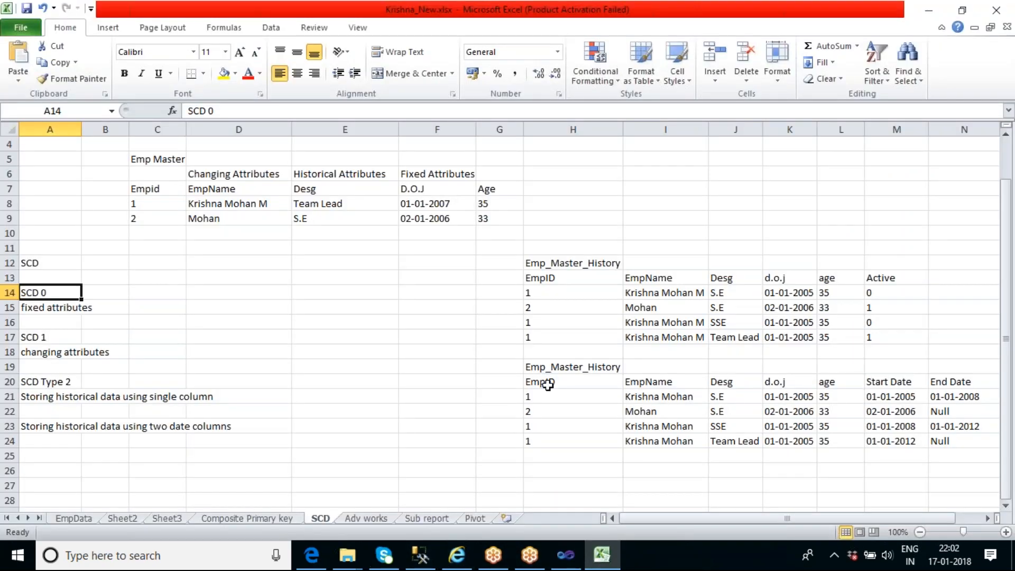
click(455, 205)
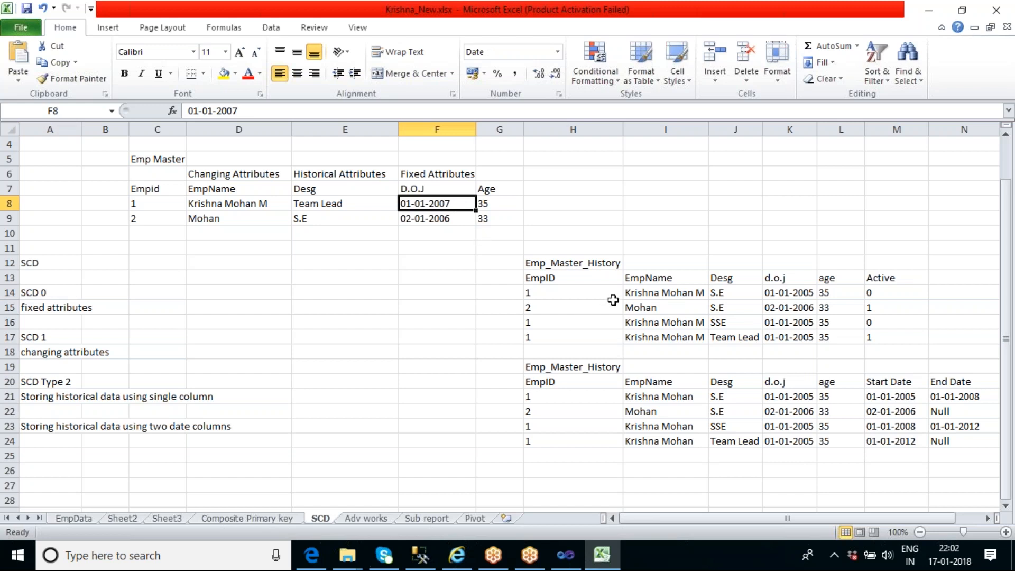
click(568, 556)
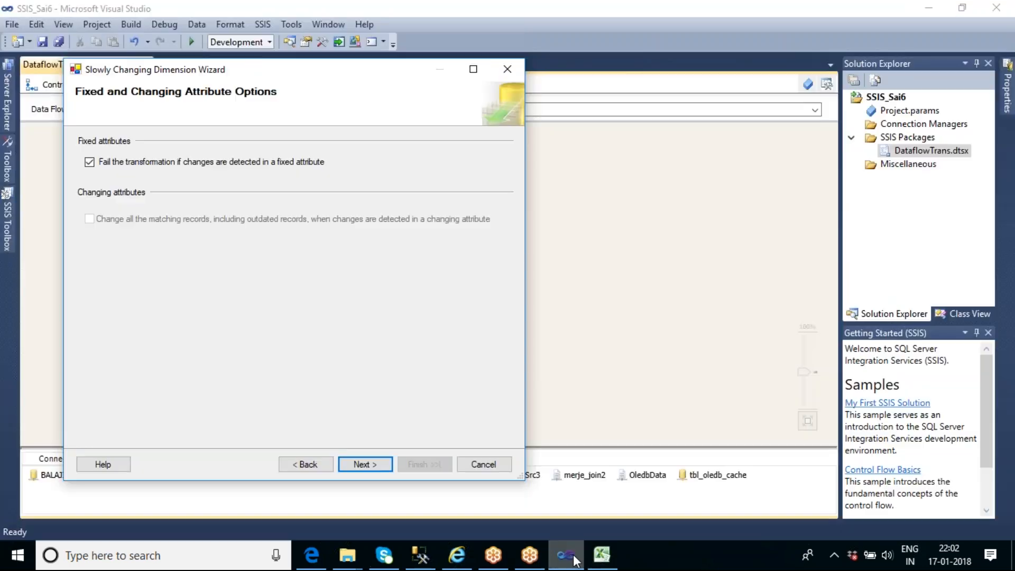
Keep the transformation set to fail if changes are detected in a fixed attribute and proceed to the Inferred Dimension Members page
click(89, 162)
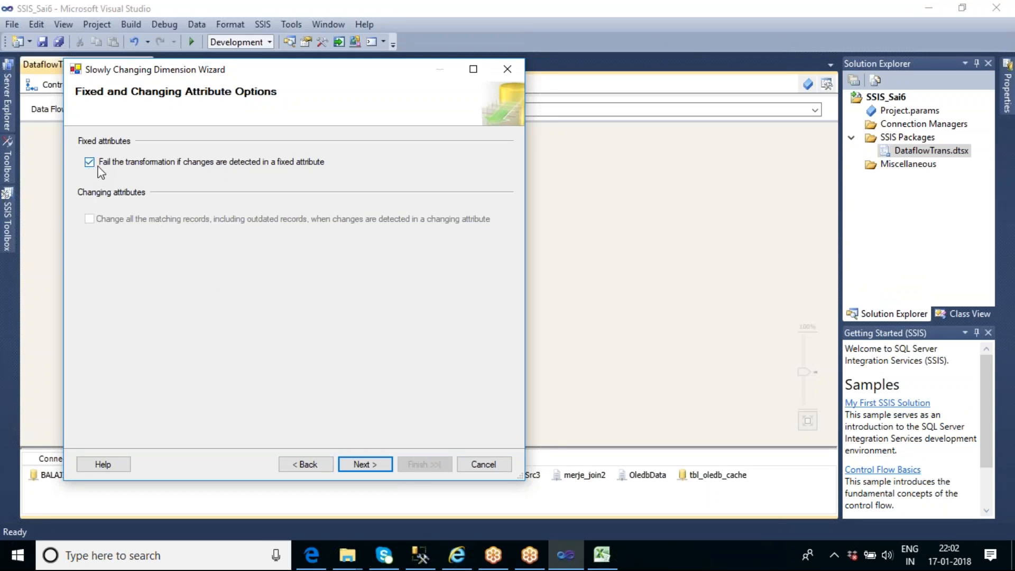
click(90, 163)
click(357, 468)
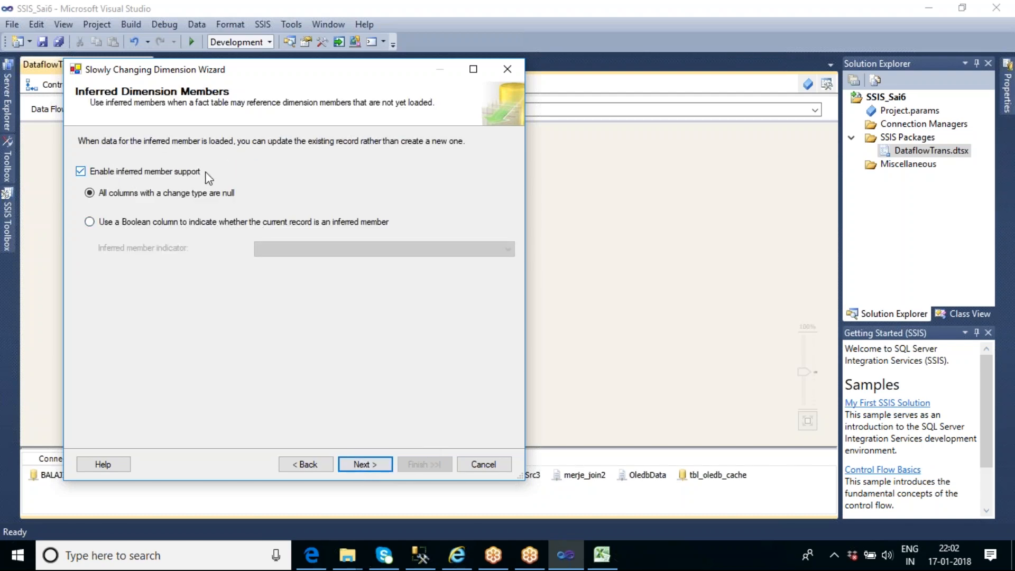
Disable inferred member support and finish the Slowly Changing Dimension Wizard to generate the output components
click(81, 172)
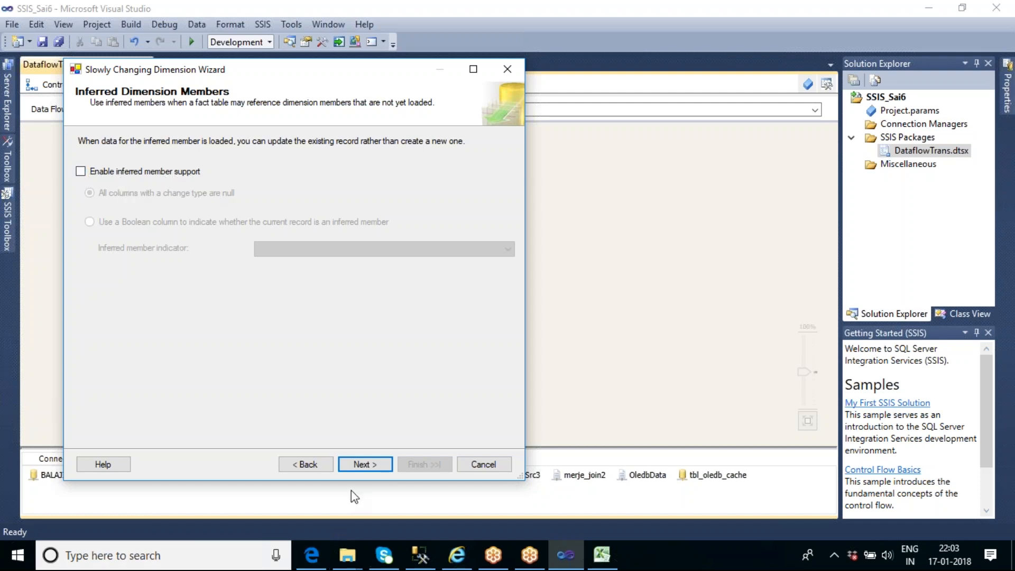
click(364, 466)
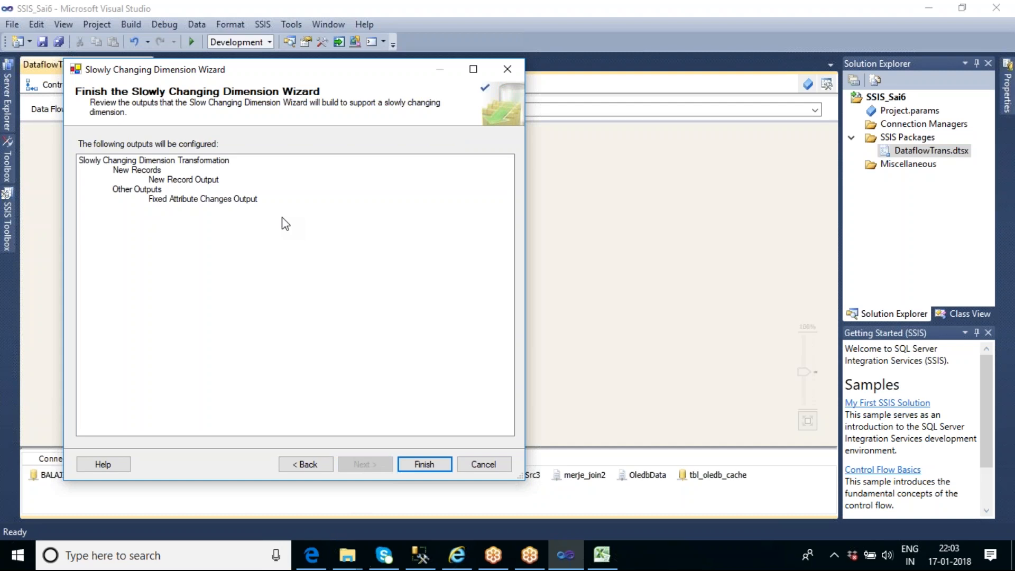
click(420, 466)
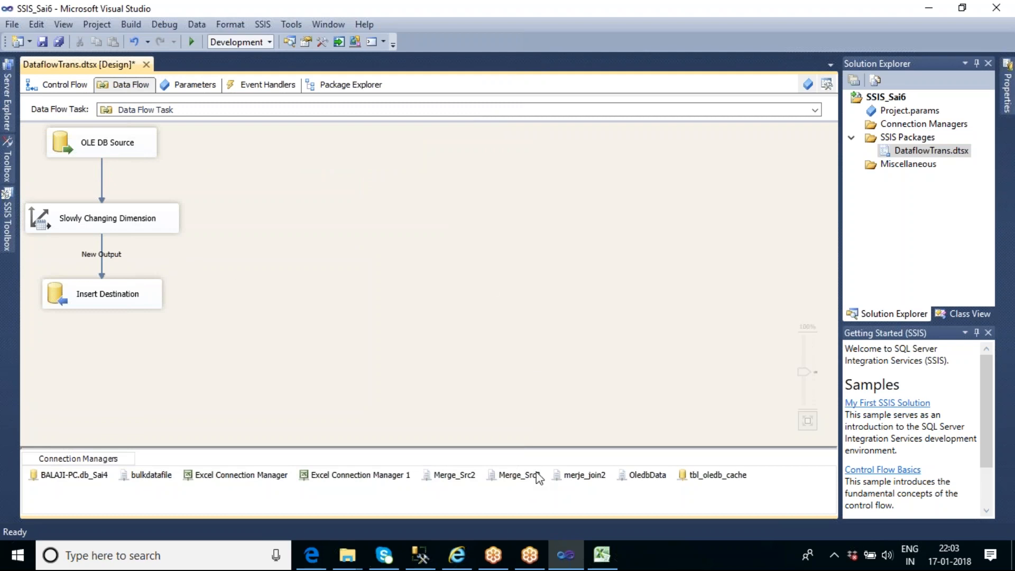
Switch to SQL Server Management Studio and run only the select query on tbl_scd_master_history to check its rows
click(430, 560)
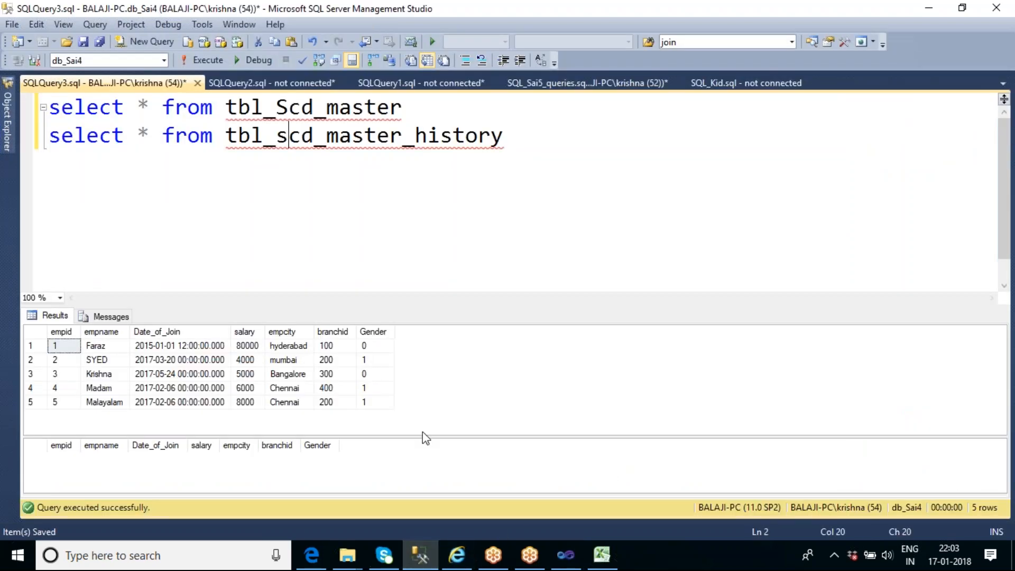
click(530, 135)
key(shift+Home)
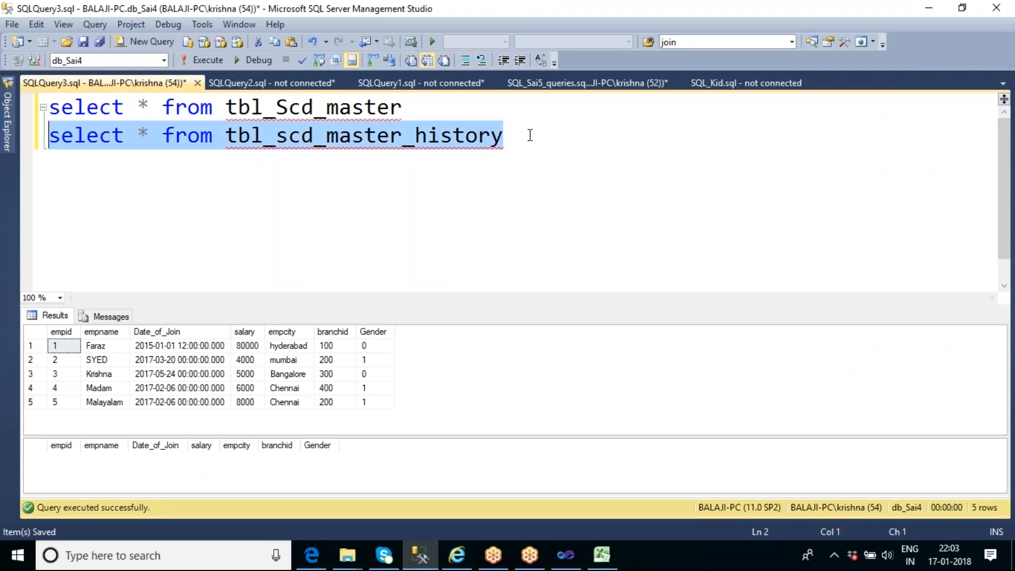
key(F5)
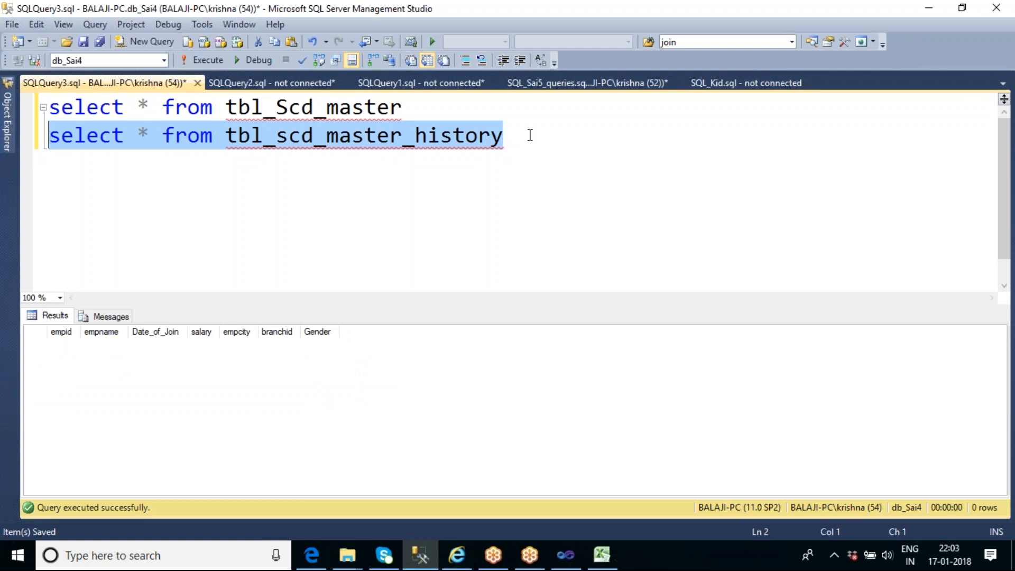
click(530, 135)
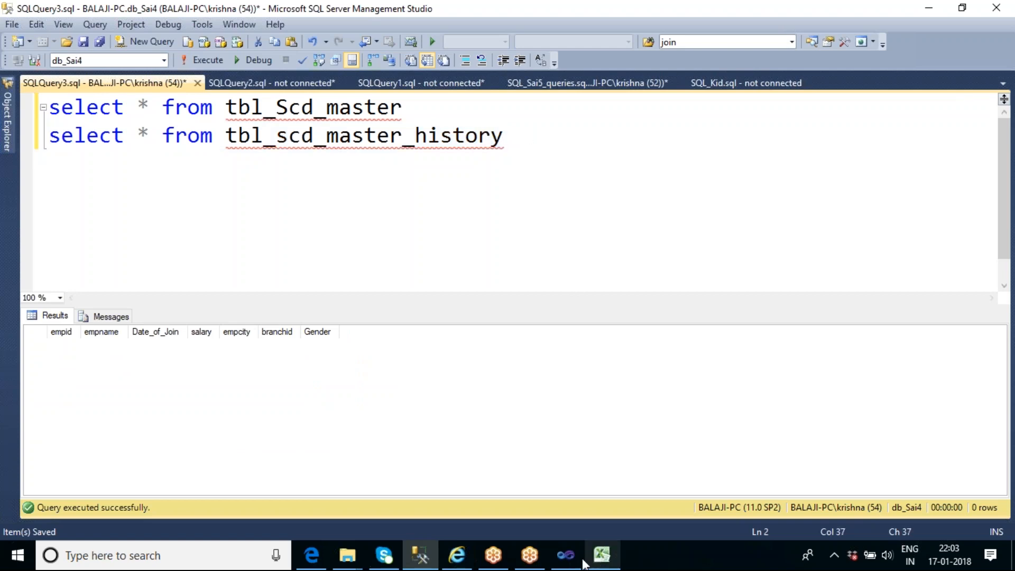
Switch to Visual Studio and execute the data flow task to load the master rows into the history table
click(566, 555)
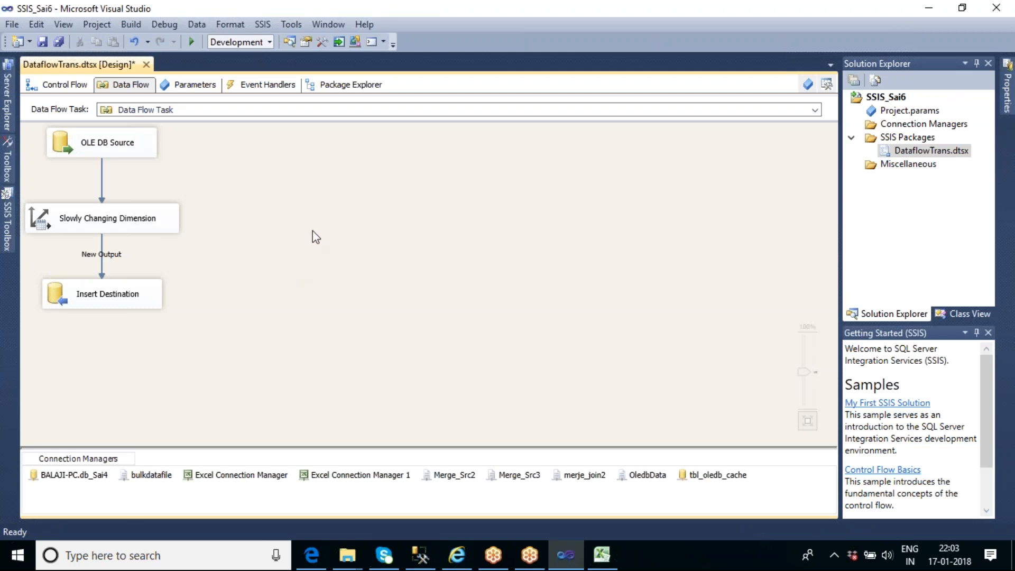
right_click(307, 171)
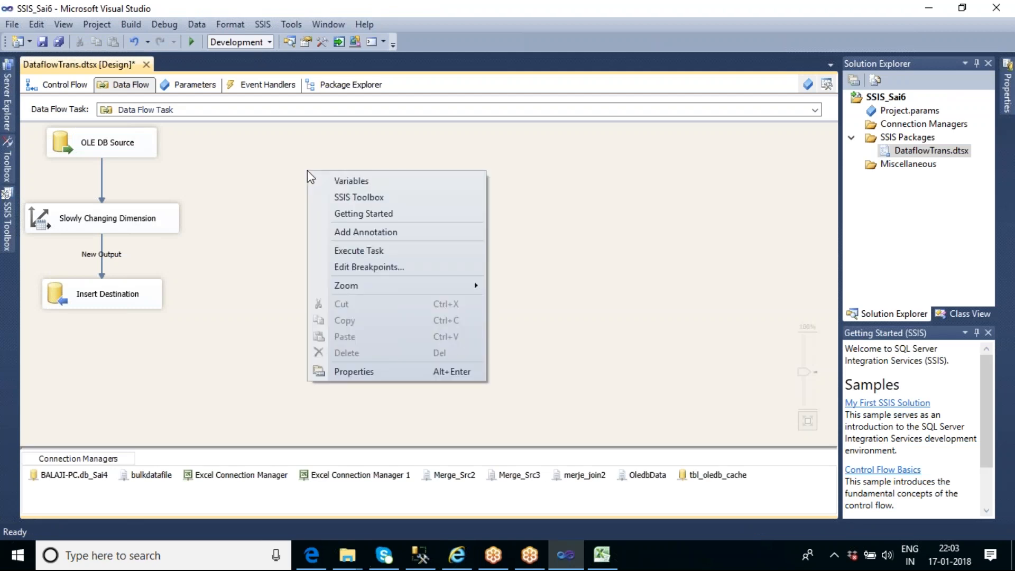
click(354, 250)
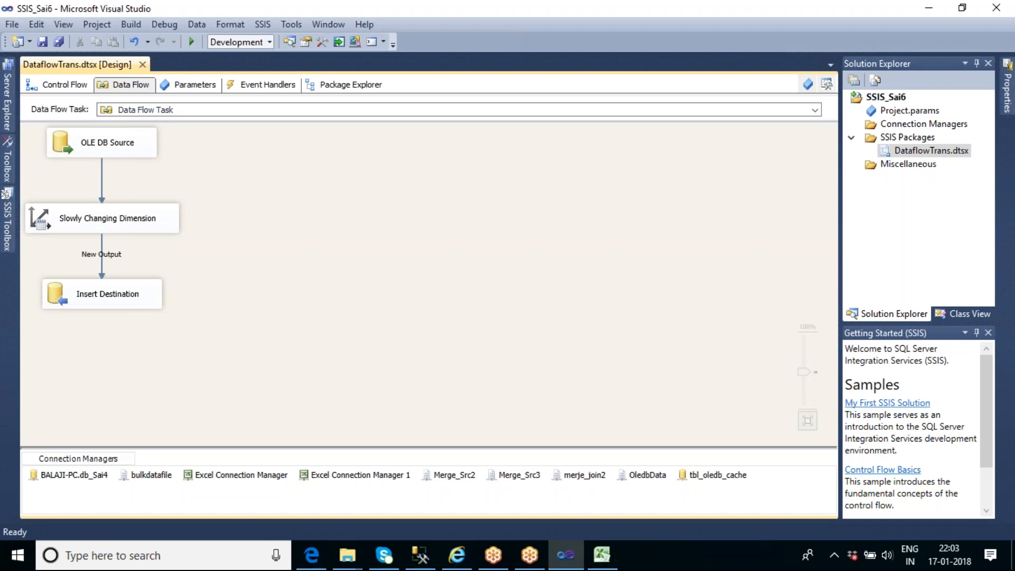
key(F5)
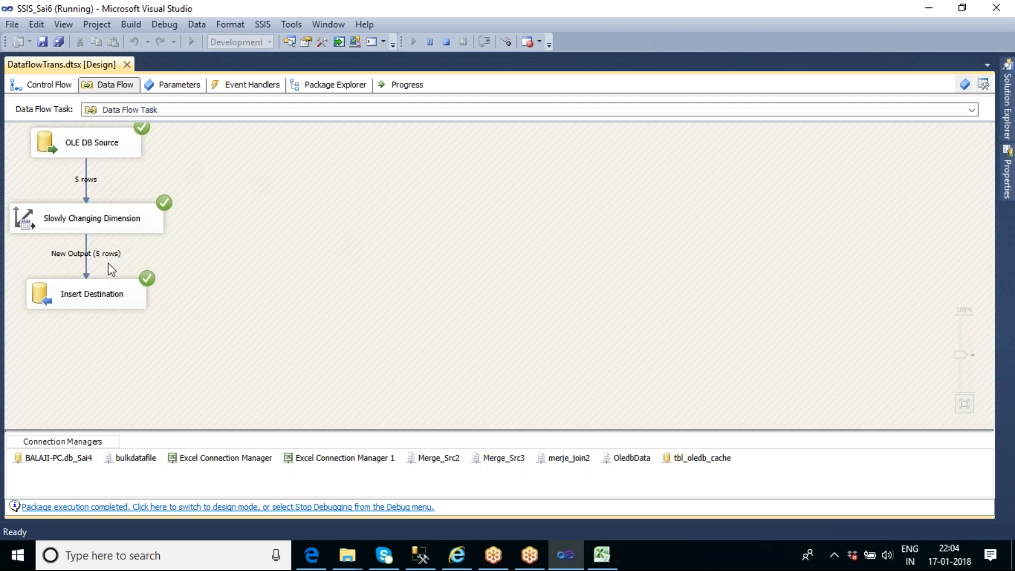
Back in SQL Server Management Studio, run both select queries and enlarge the results area to compare the two tables
click(421, 555)
key(Left)
key(Left)
key(Left)
key(Left)
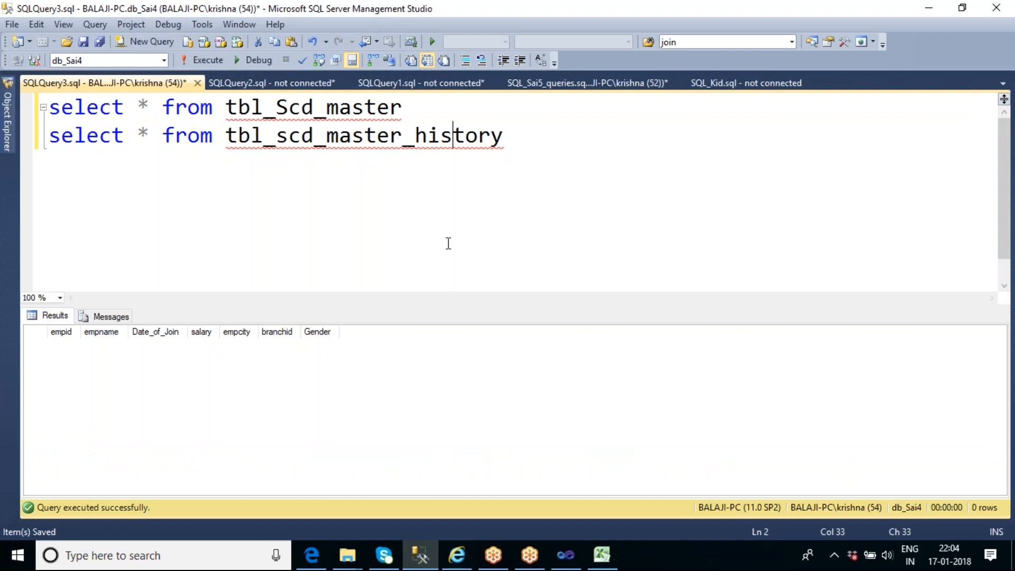
key(F5)
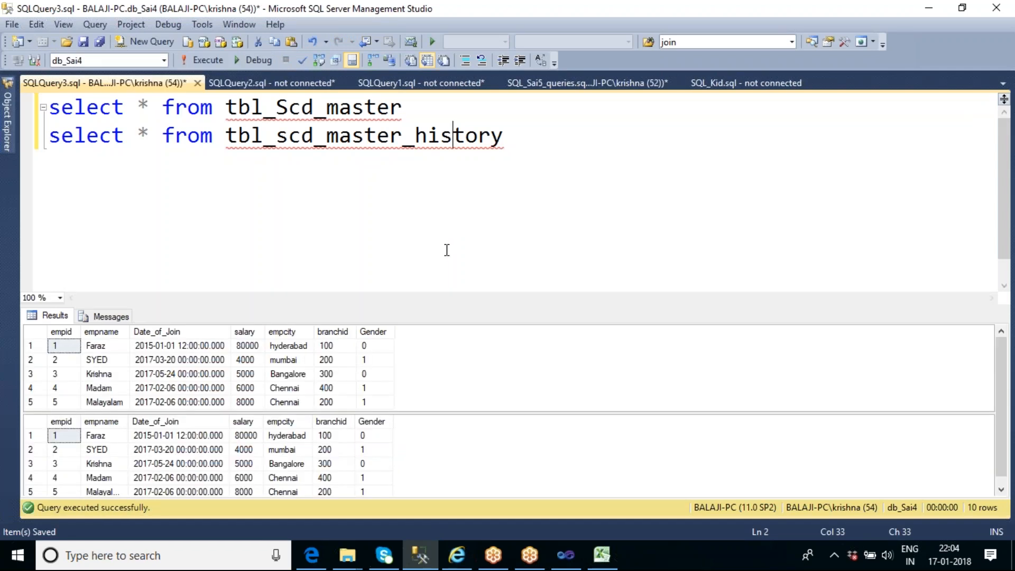
drag(483, 302, 474, 236)
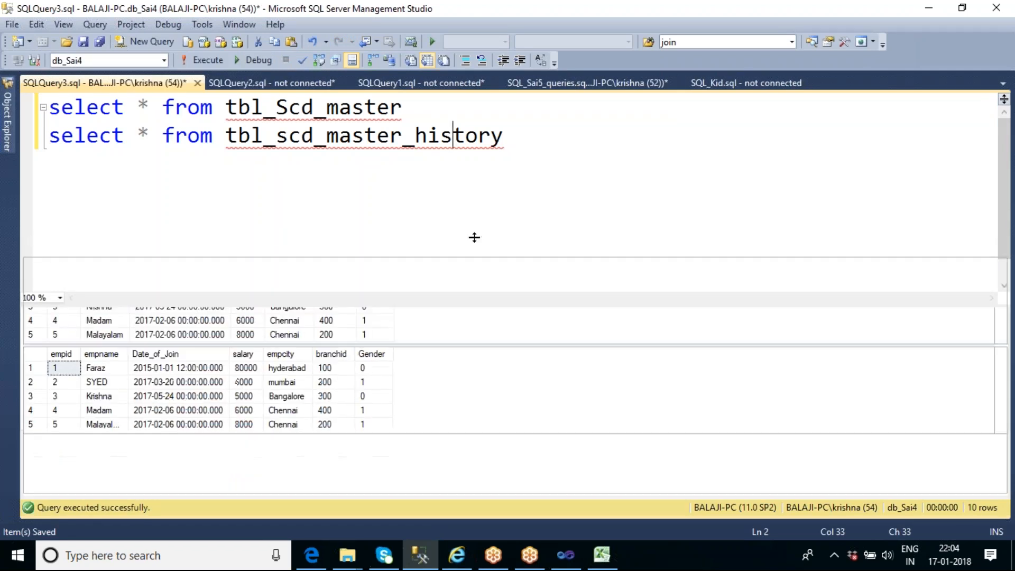
drag(476, 347, 482, 368)
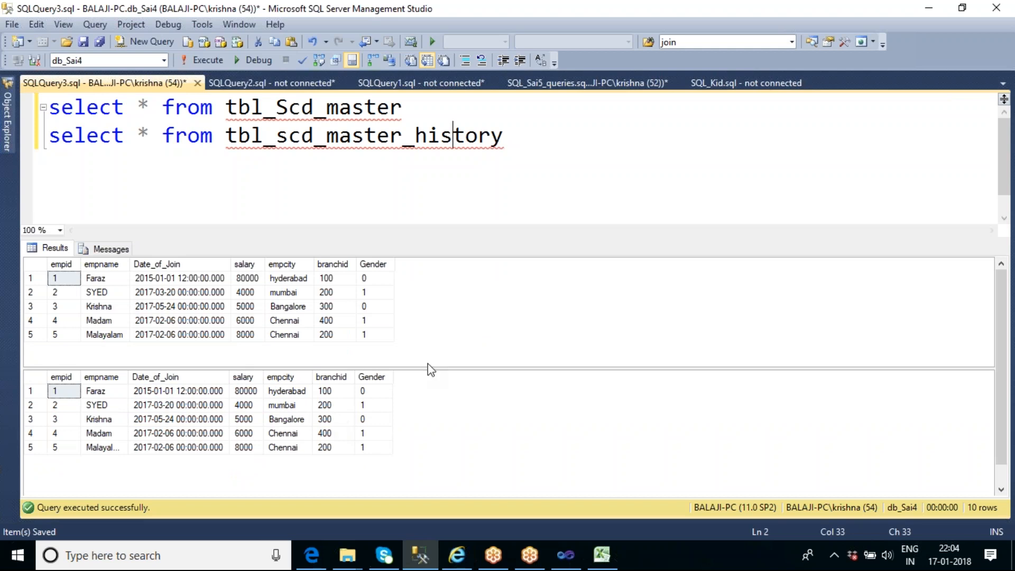
Below the select queries, begin an update statement on tbl_scd_master that sets date_of_join
click(590, 156)
key(Return)
key(Return)
text(u)
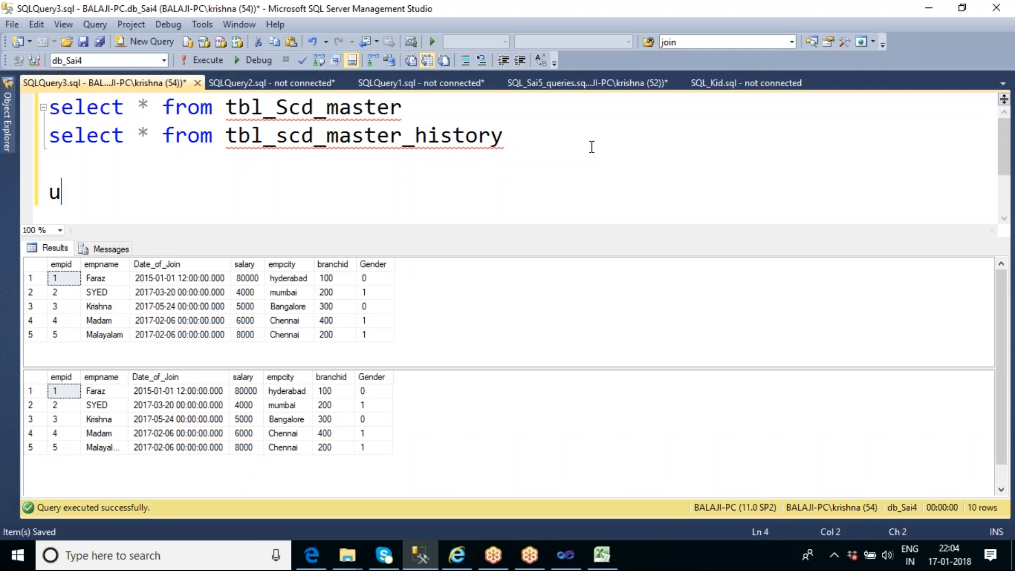
text(pdate tbl)
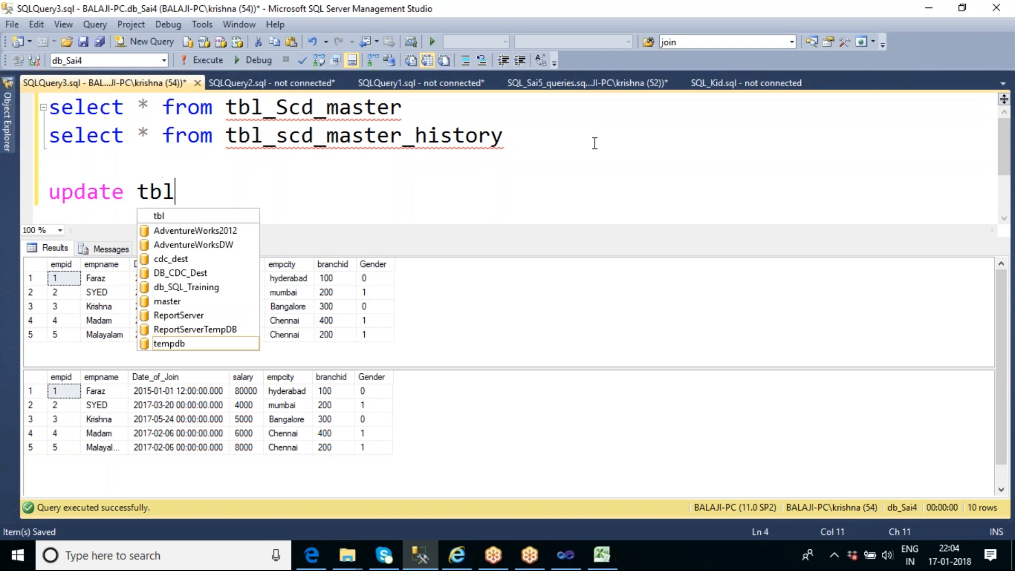
text(_scd_maste)
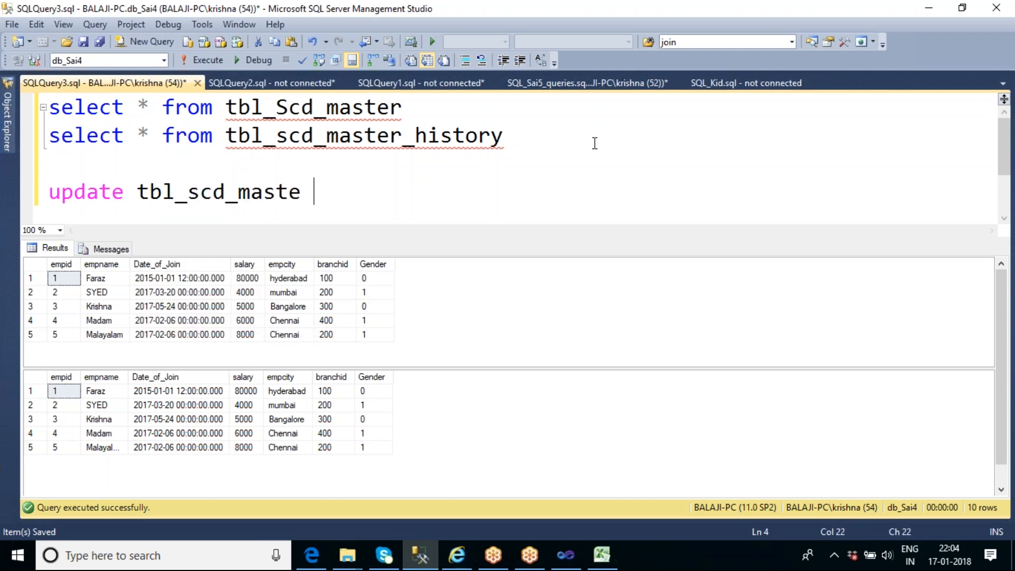
text(r set dat)
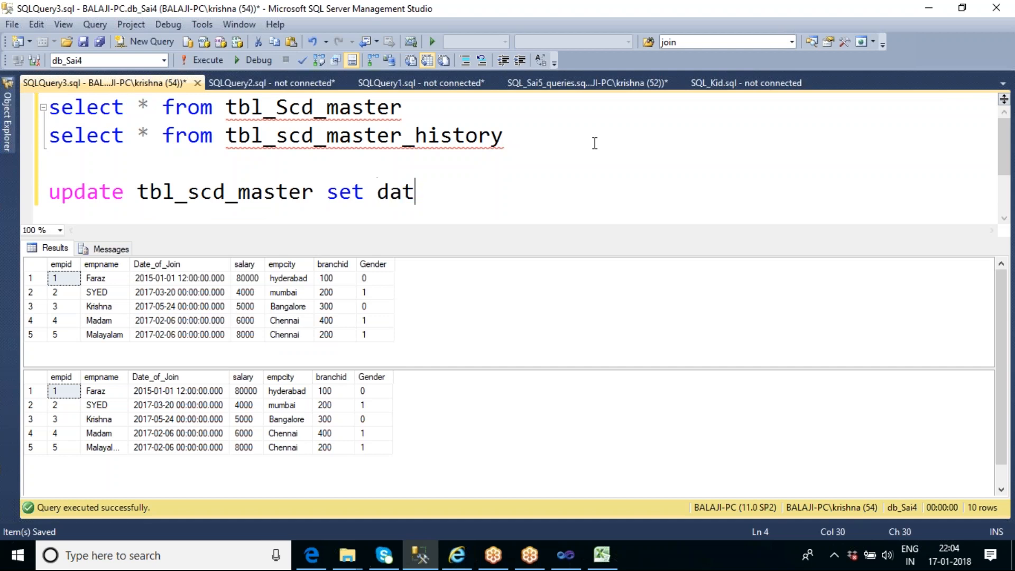
text(e_of_join=)
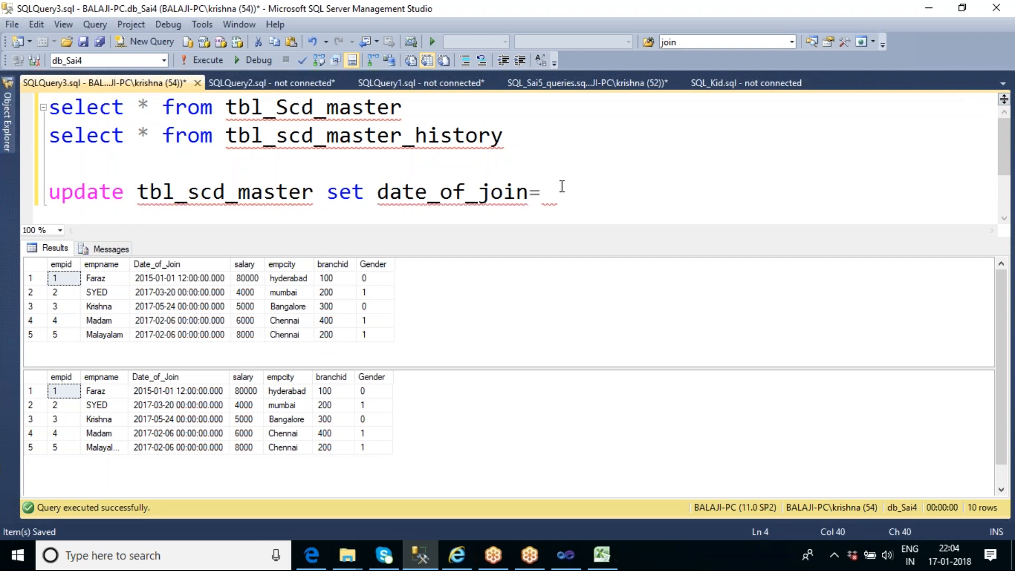
Complete the update statement with the date '1/1/2016' and the condition where empid=1
text('')
key(Left)
text(1/1/2016)
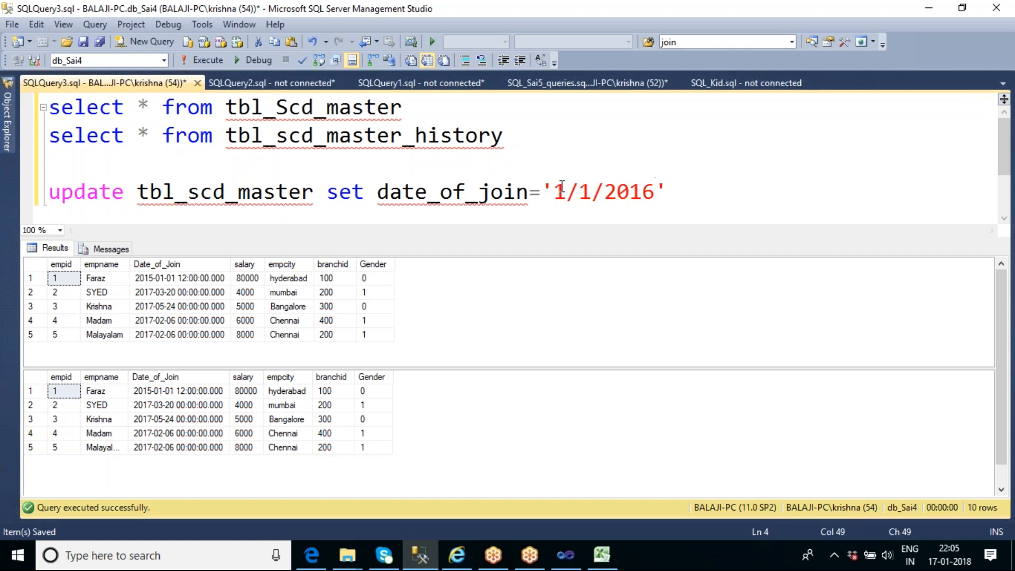
key(Right)
text(where empid)
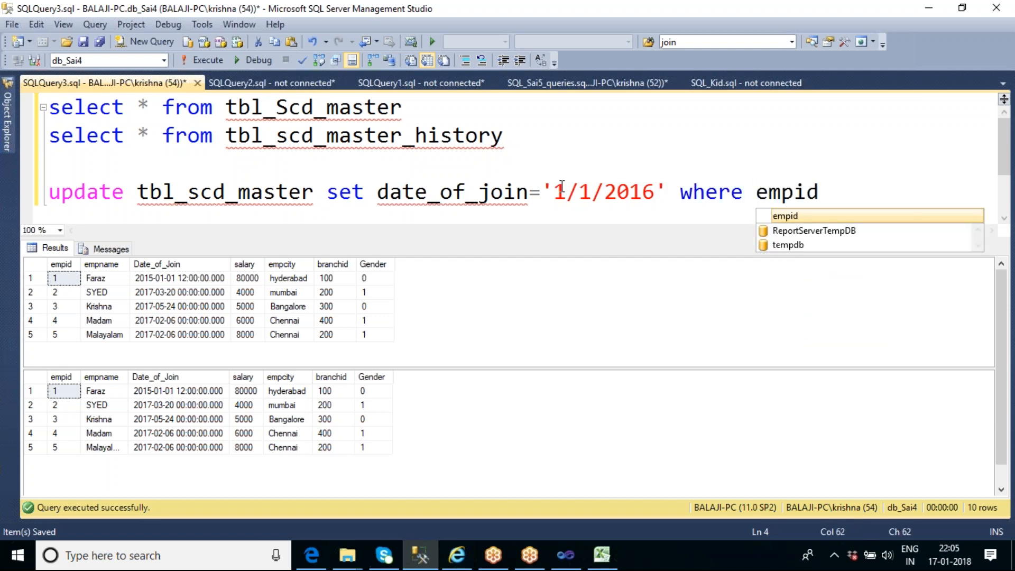
text(=1)
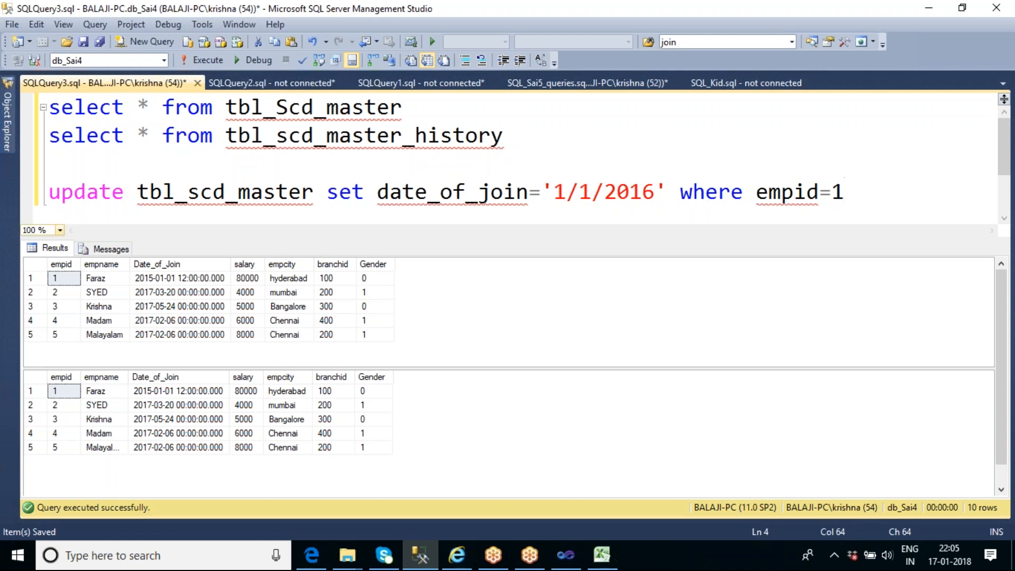
Set the query editor zoom to 60% and execute only the update statement
click(35, 231)
text(60)
key(Return)
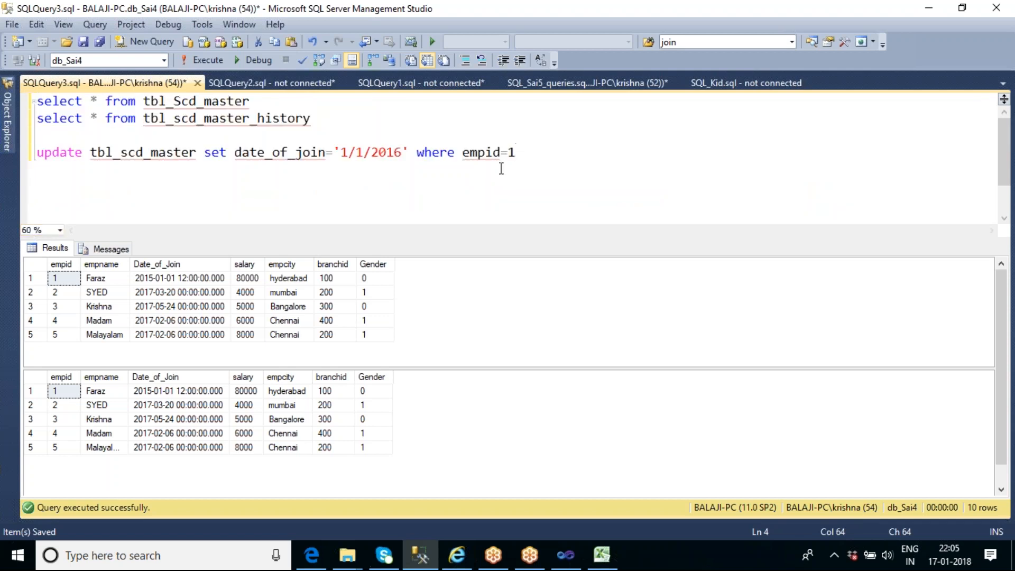
drag(521, 153, 35, 157)
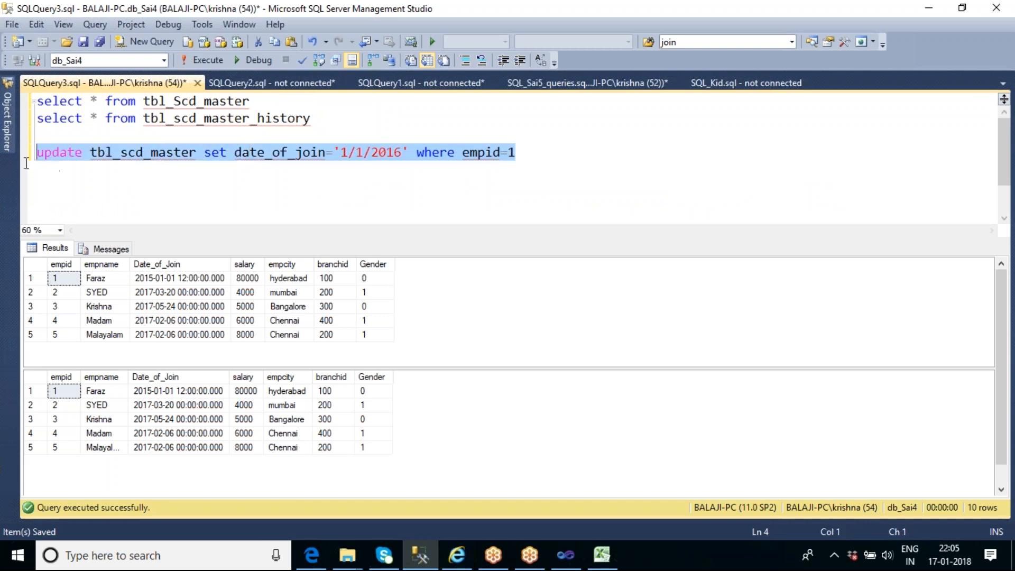
click(206, 60)
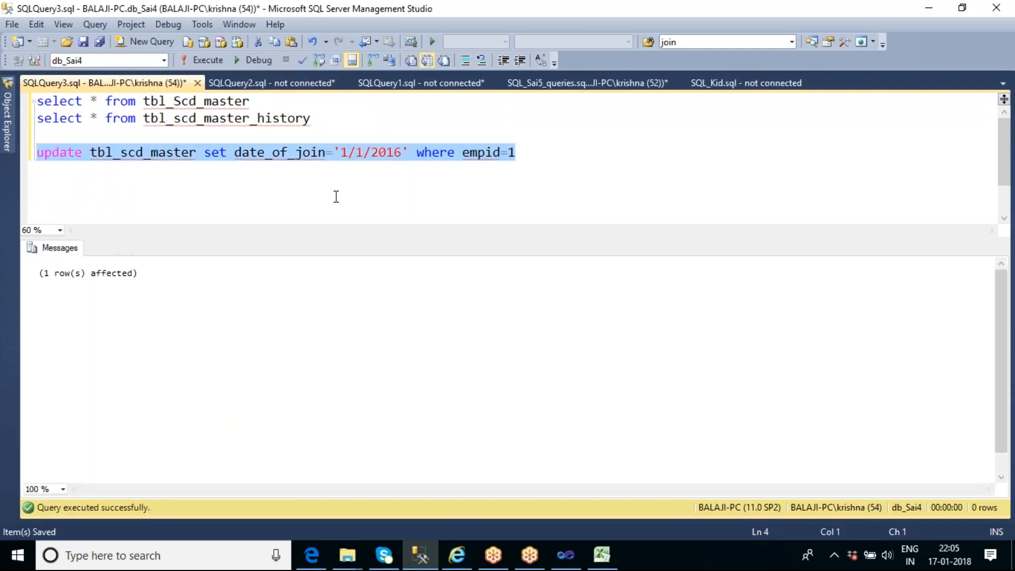
Rerun both select queries and compare the first employee's Date_of_Join in the master and history results
drag(324, 126, 32, 101)
click(202, 57)
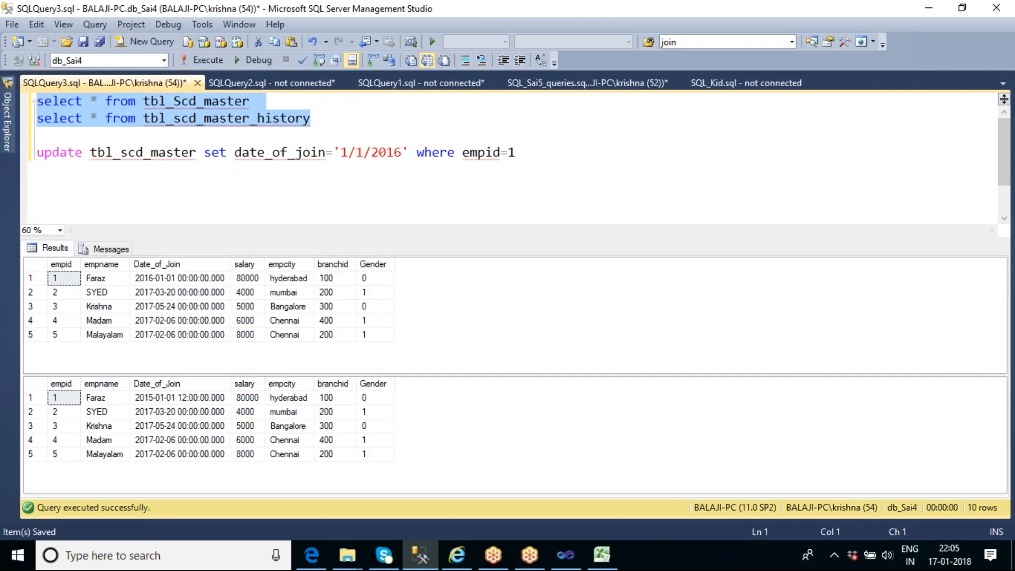
click(158, 280)
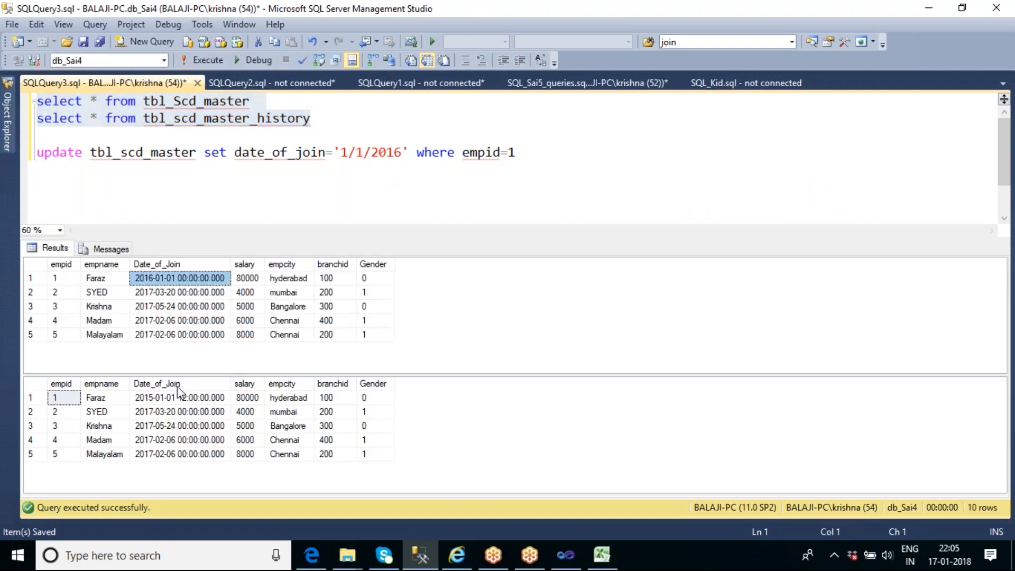
click(170, 404)
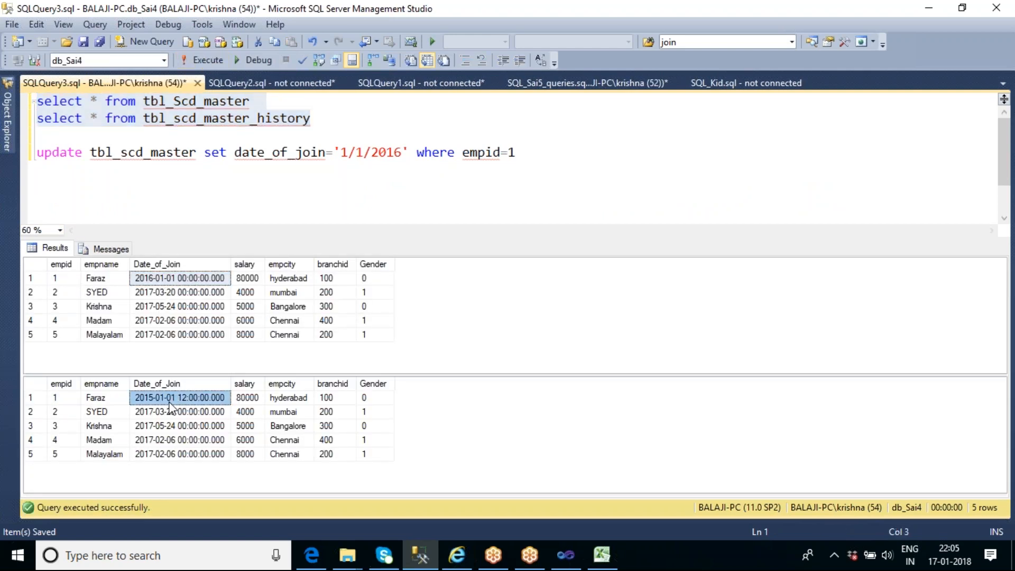
Return to Visual Studio, stop debugging, and reopen the Slowly Changing Dimension Wizard at its dimension columns page
click(577, 562)
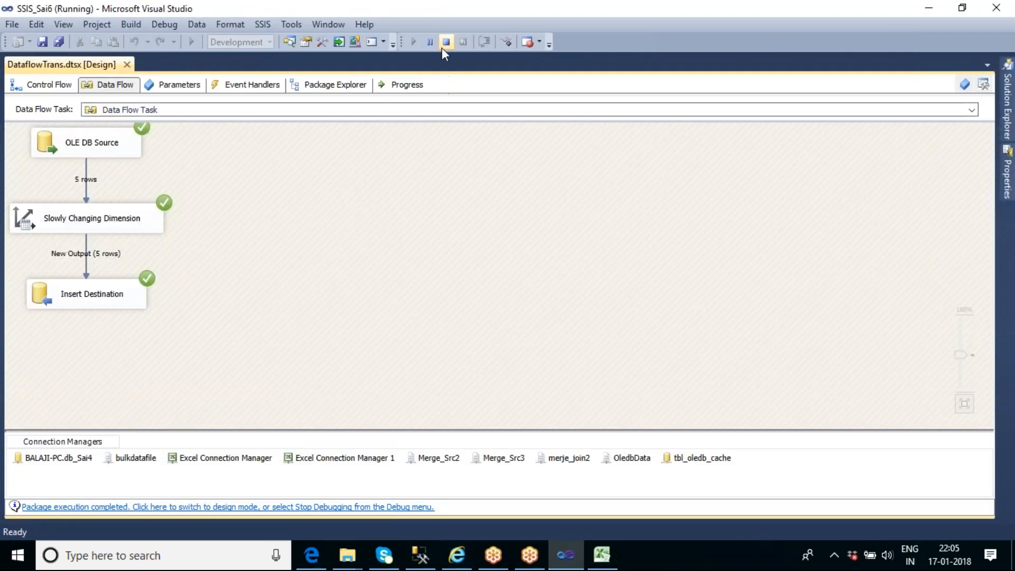
click(443, 45)
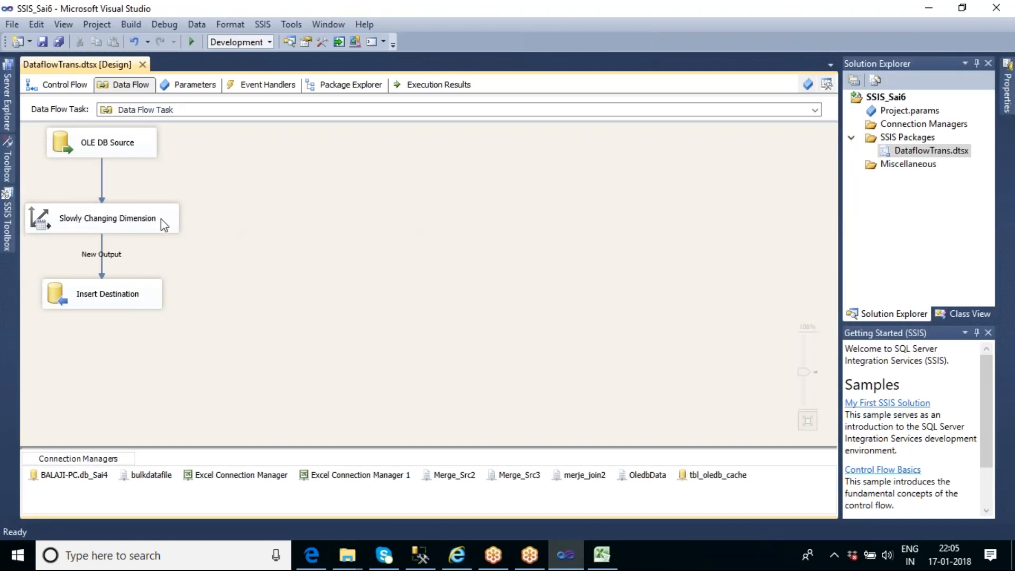
click(163, 224)
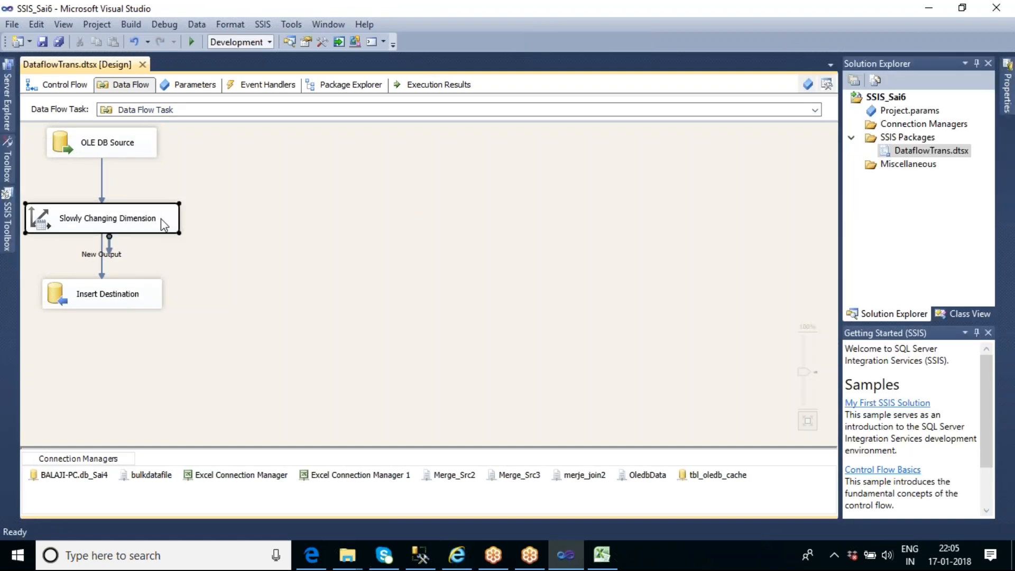
double_click(161, 220)
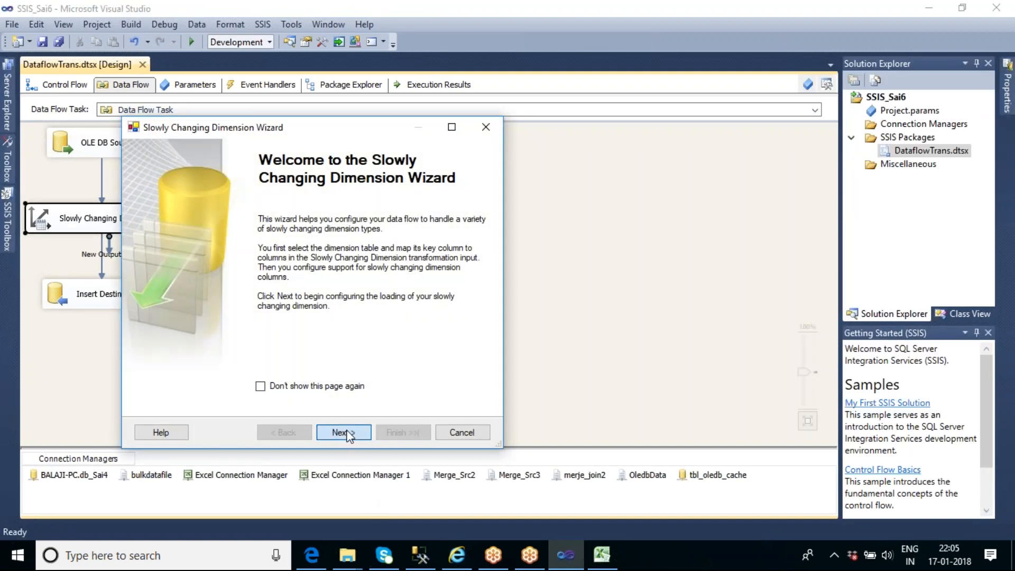
click(344, 433)
click(343, 432)
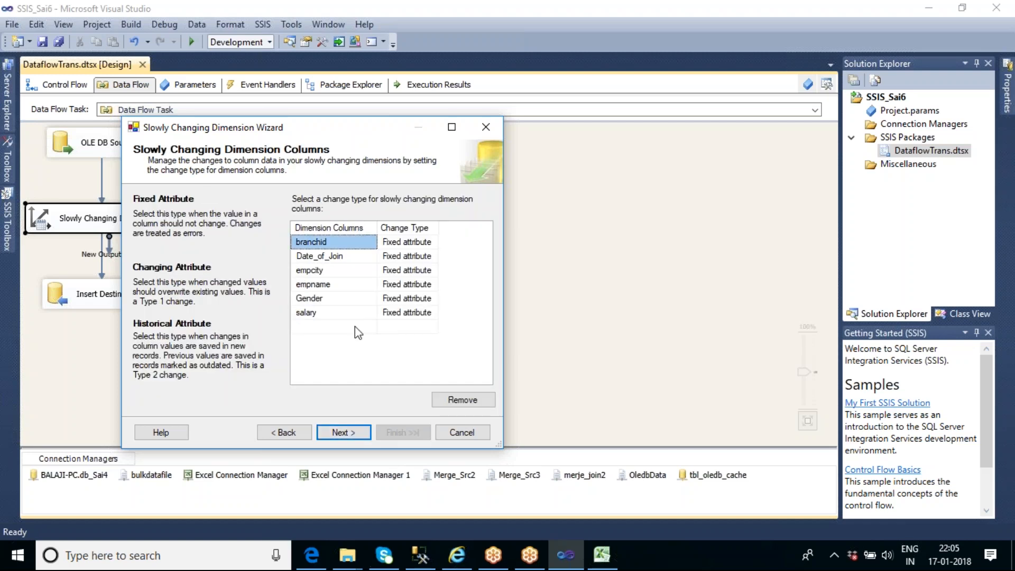
Complete the wizard with Fixed attribute columns and the fail-on-fixed-attribute-change option off, and execute the data flow task
click(347, 432)
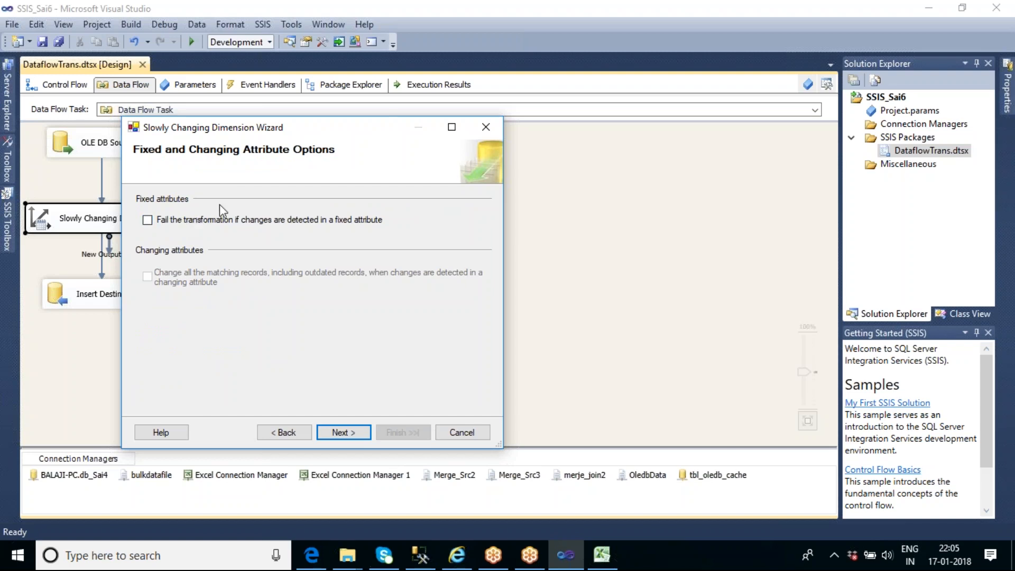
click(340, 433)
click(341, 433)
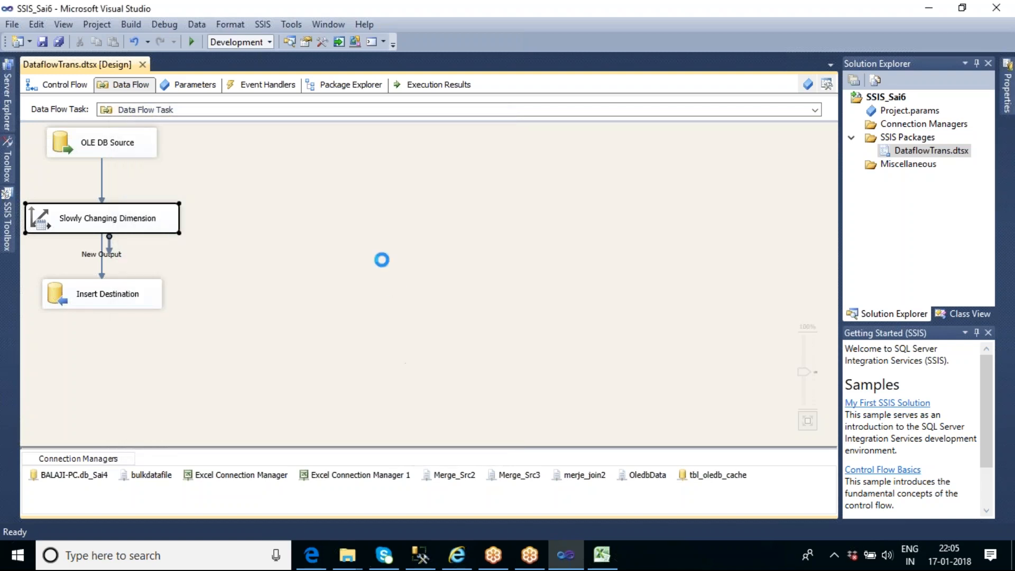
right_click(266, 189)
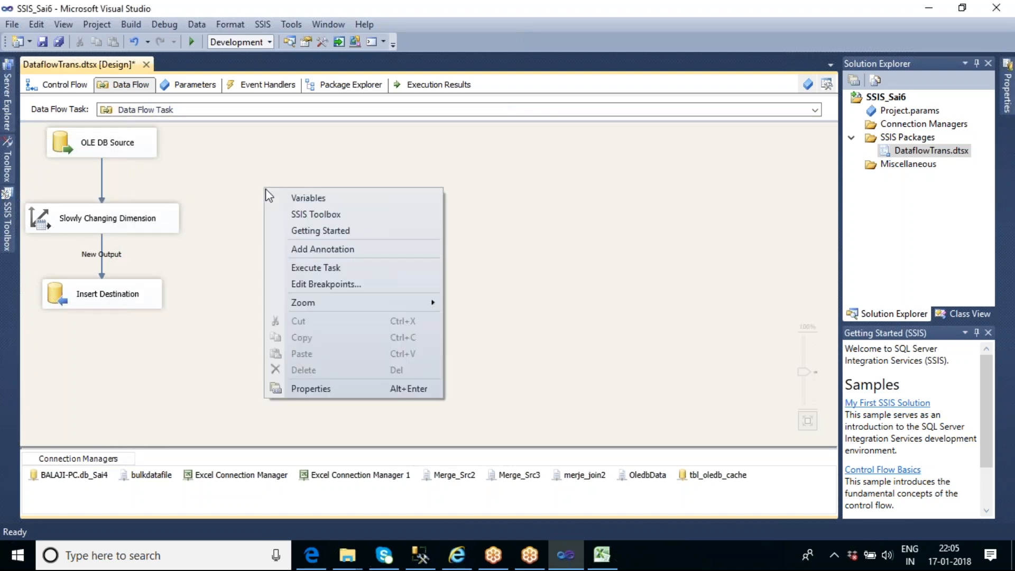
click(320, 268)
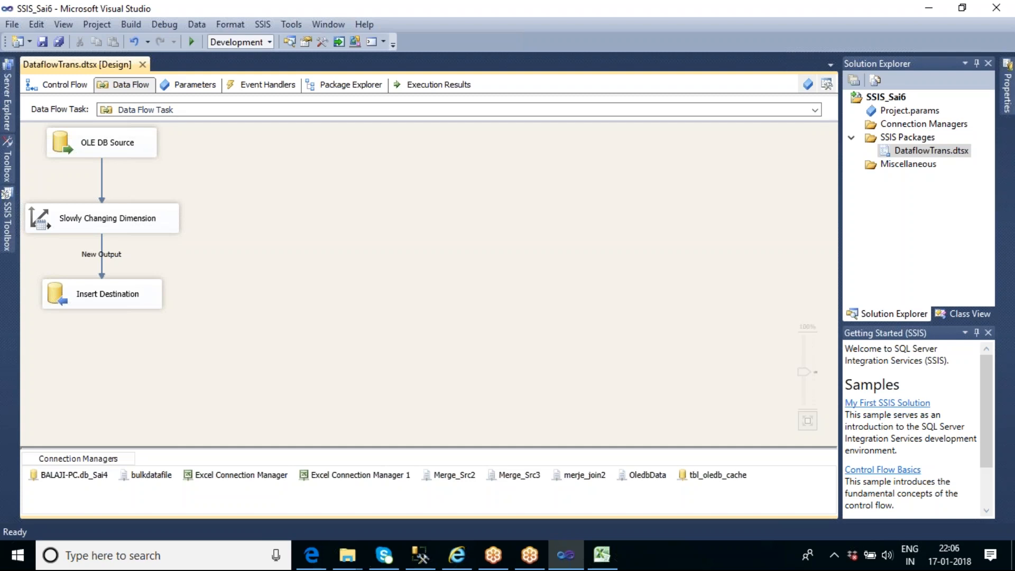
Run the package, then rerun the select queries on tbl_Scd_master and tbl_scd_master_history in SQL Server Management Studio
key(F5)
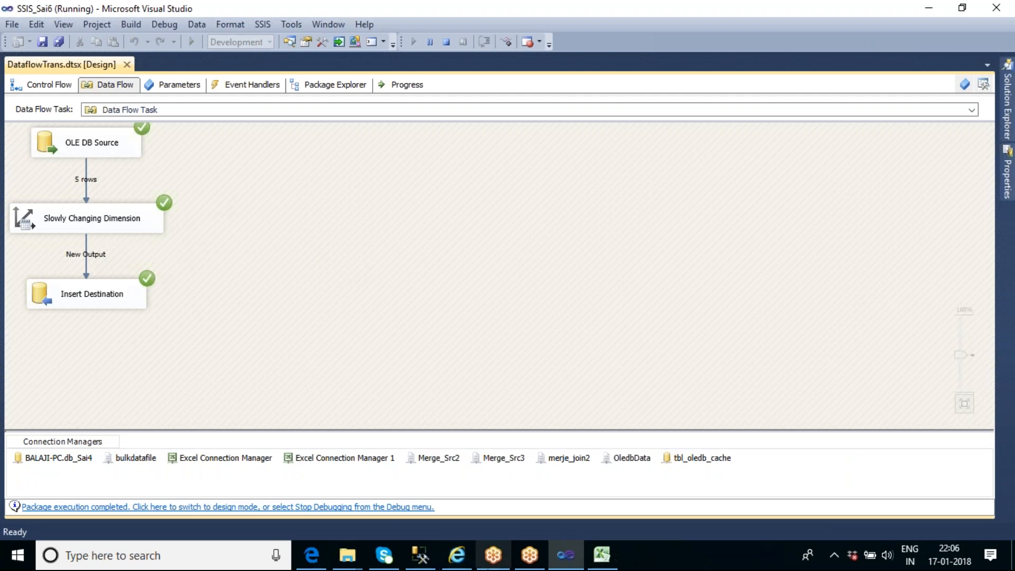
click(421, 555)
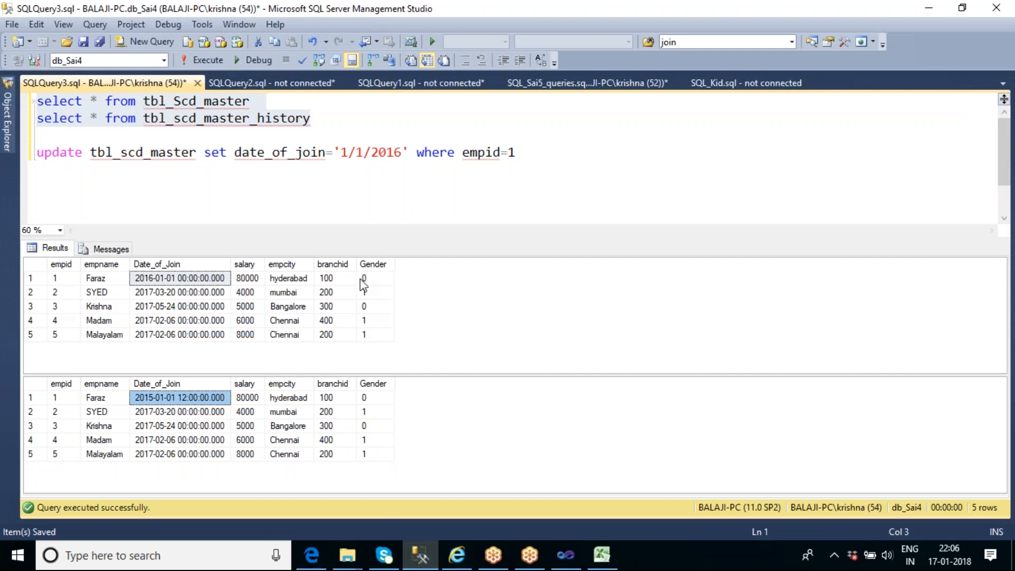
click(288, 153)
drag(312, 118, 36, 100)
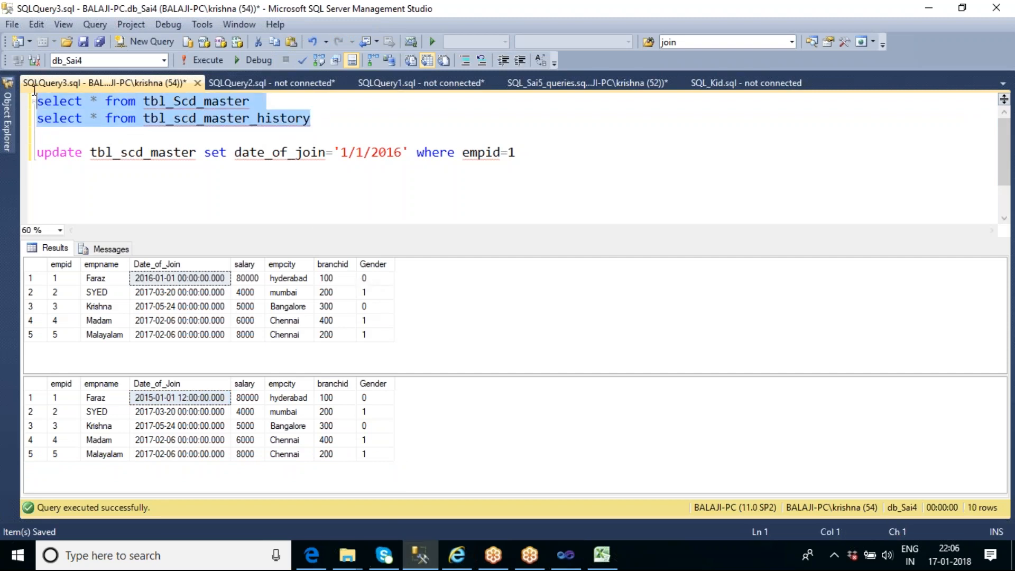
click(204, 60)
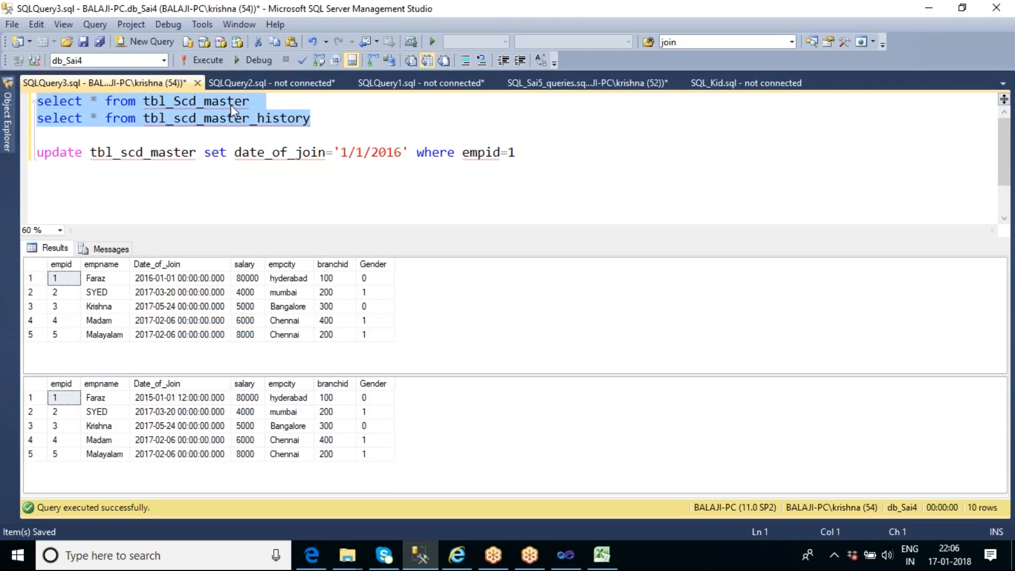
Compare the Date_of_Join of empid 1 between the master and history query results
click(173, 398)
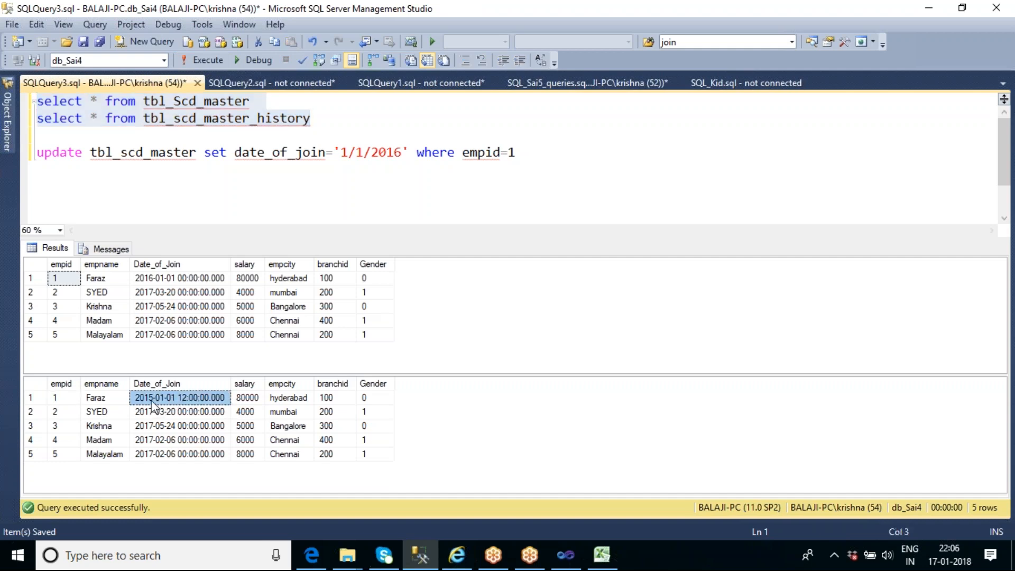
click(60, 398)
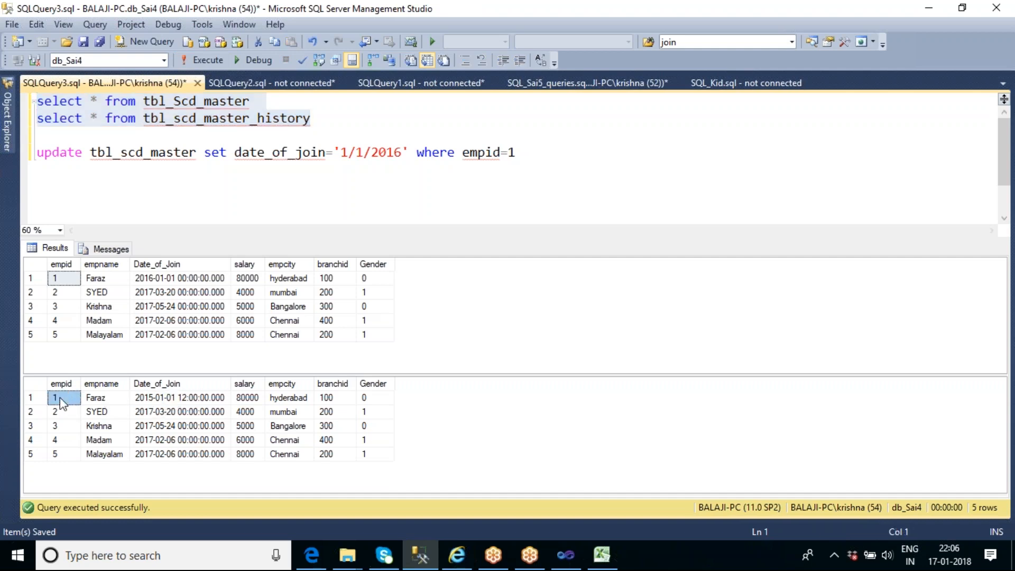
click(165, 280)
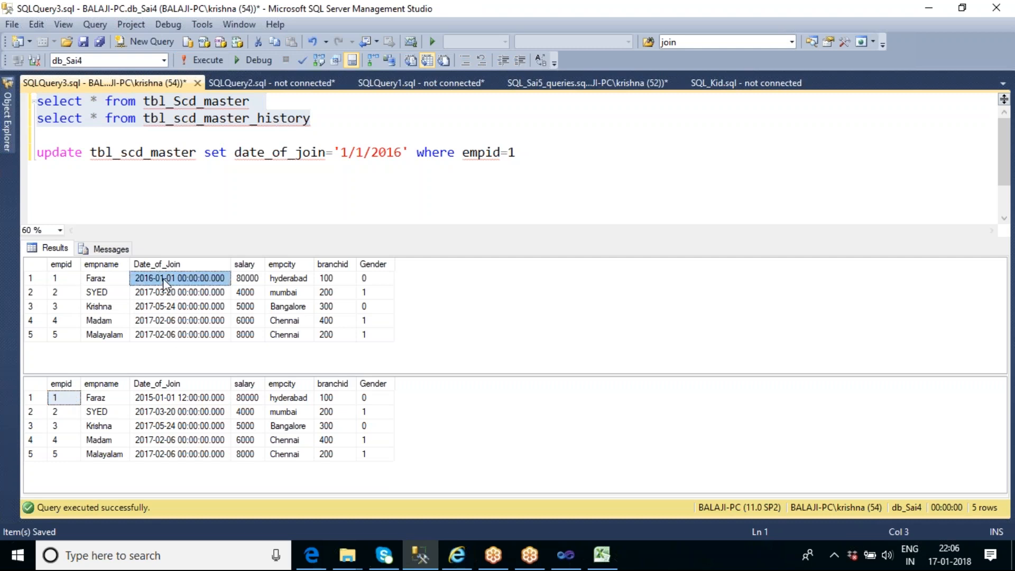
click(194, 397)
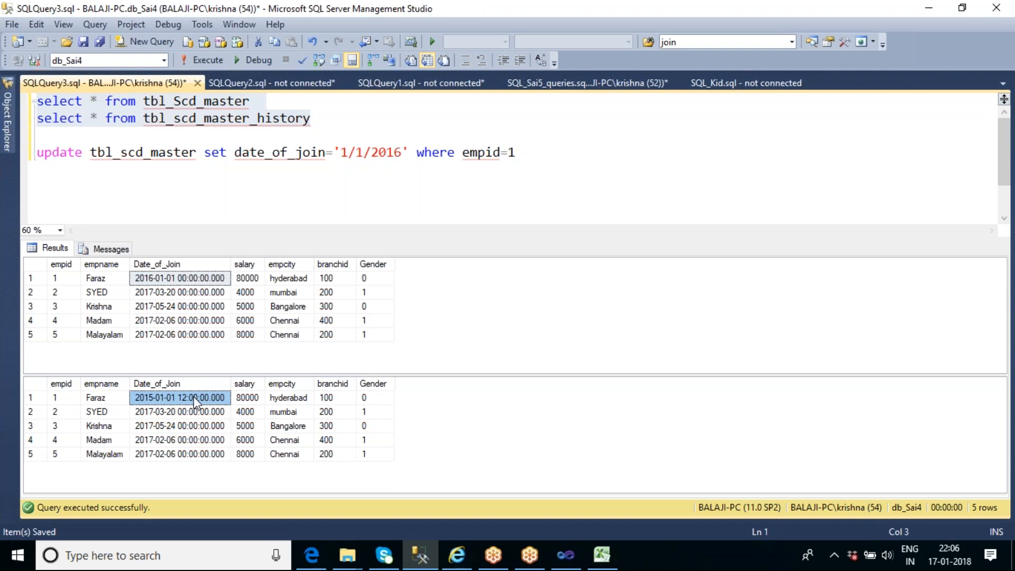
Return to Visual Studio, stop debugging, and reopen the Slowly Changing Dimension Wizard
click(570, 556)
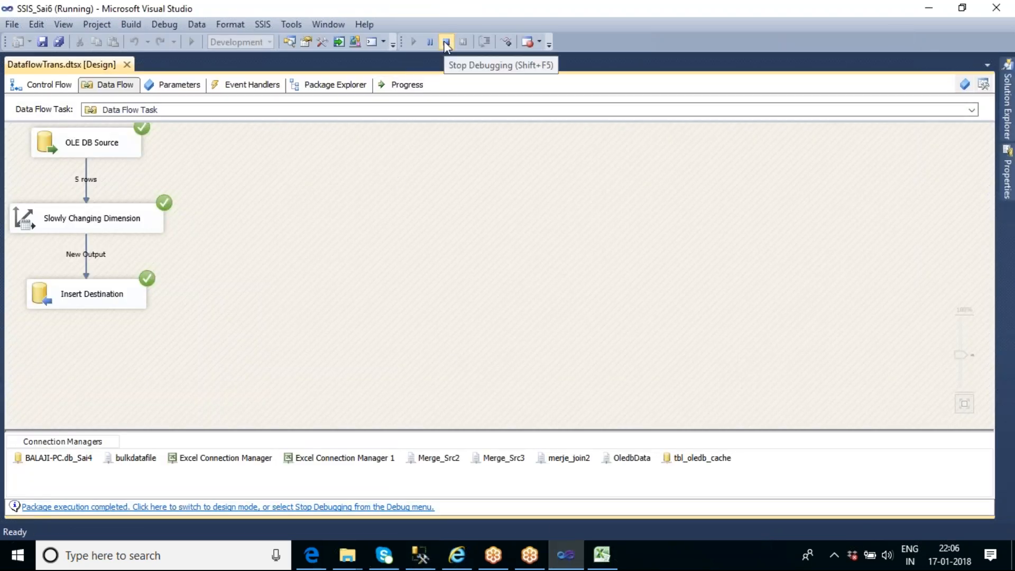
click(447, 43)
click(140, 229)
double_click(140, 229)
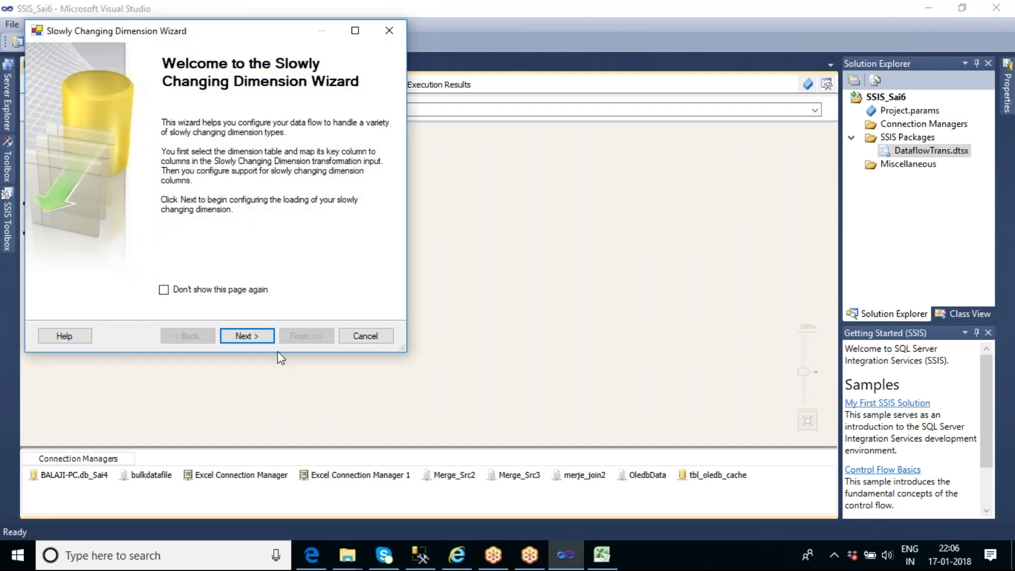
Keep the columns as Fixed attribute, enable failing the transformation if changes are detected in a fixed attribute, and finish the wizard
click(248, 337)
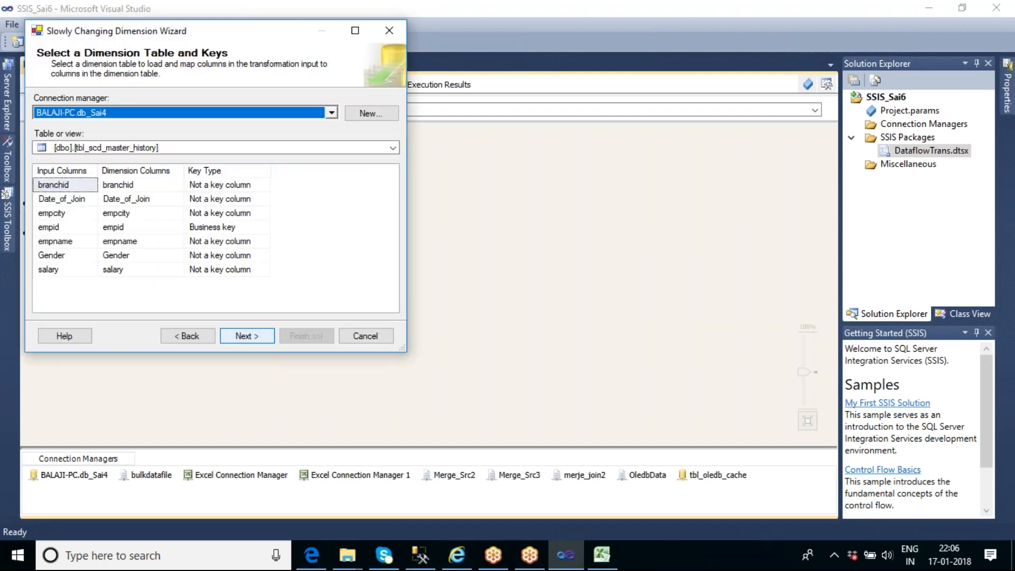
click(248, 337)
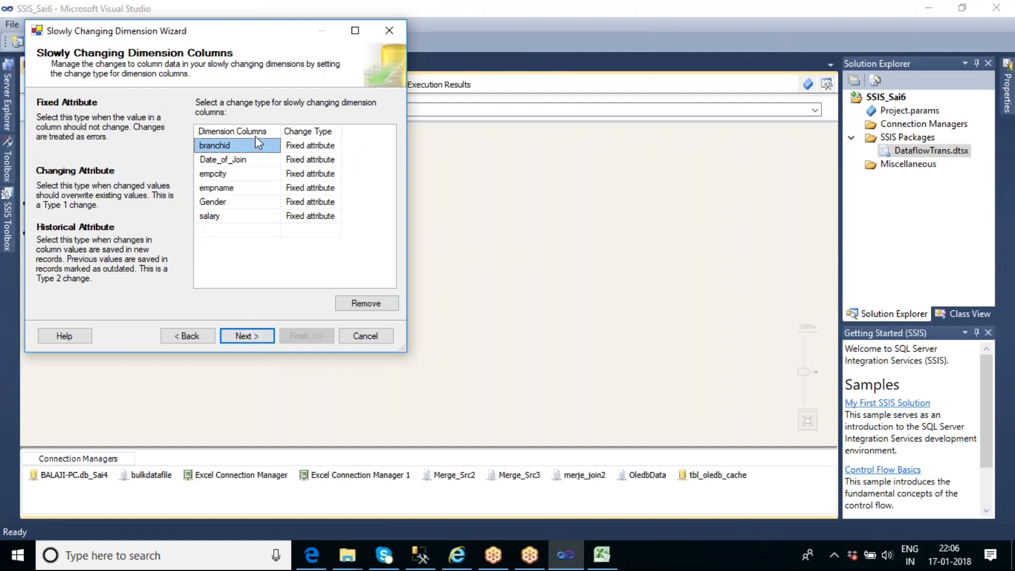
click(248, 336)
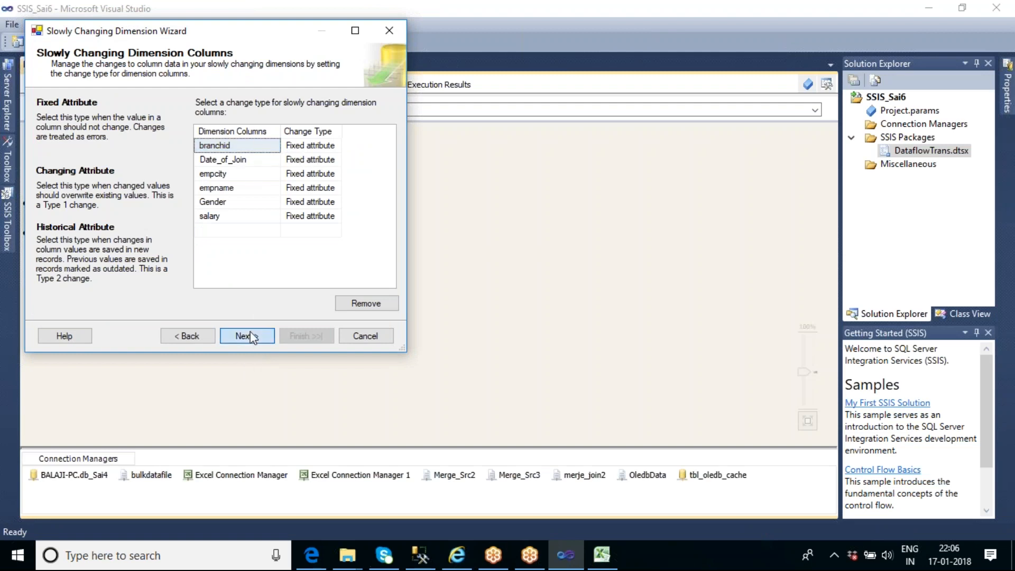
click(51, 124)
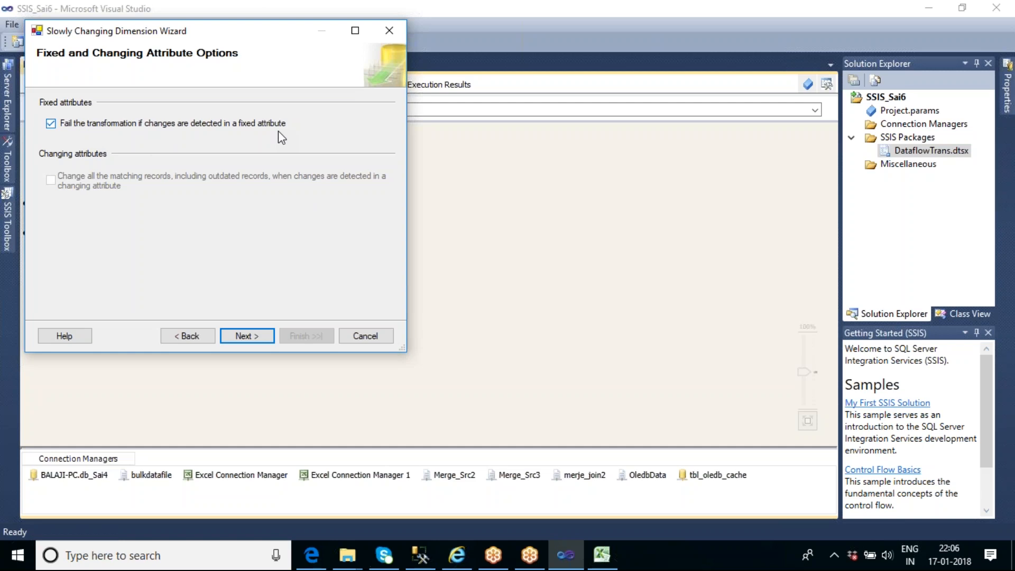
click(259, 338)
click(247, 336)
click(304, 335)
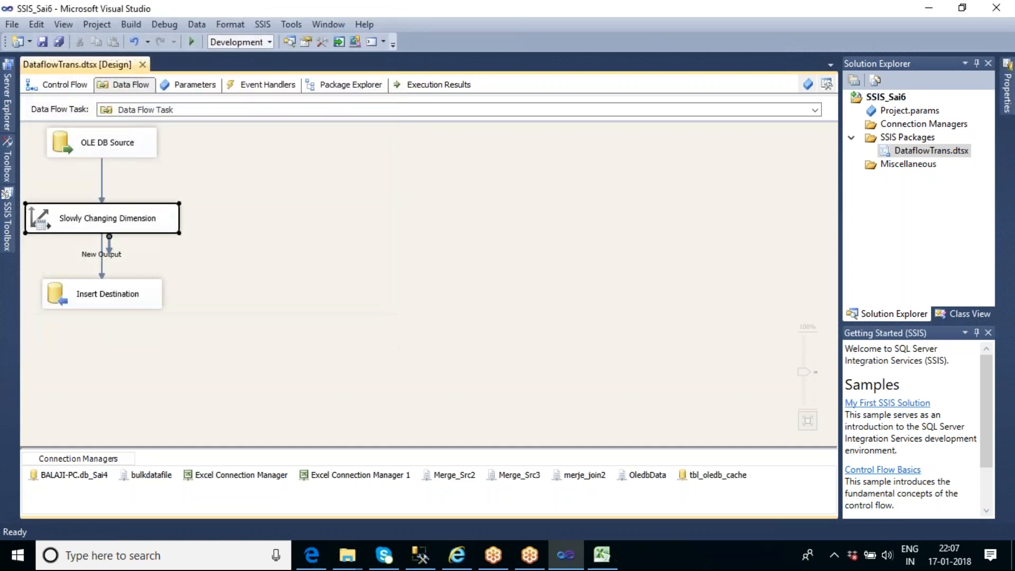
Execute the data flow task and stop debugging once the run completes
right_click(272, 158)
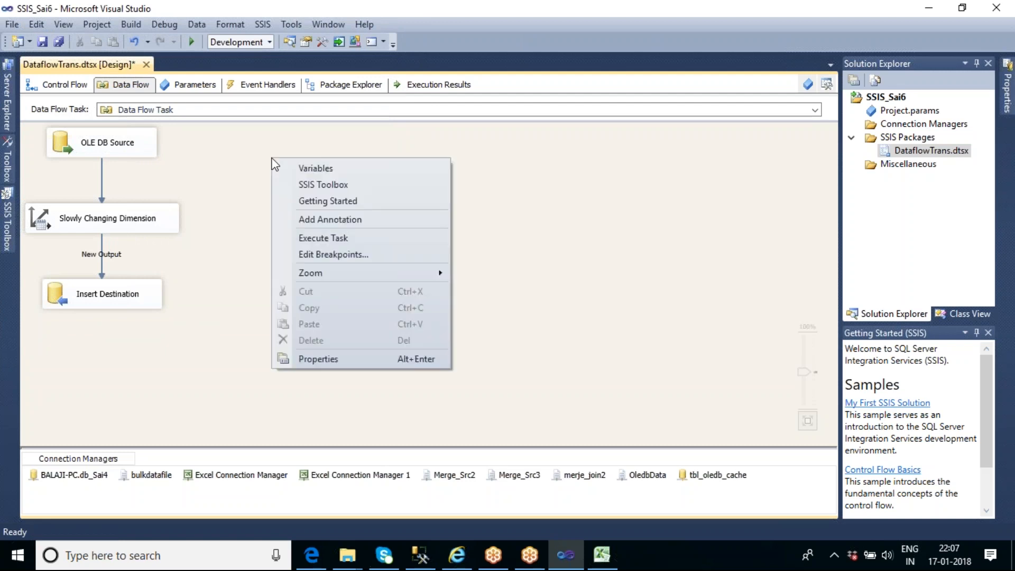
click(316, 239)
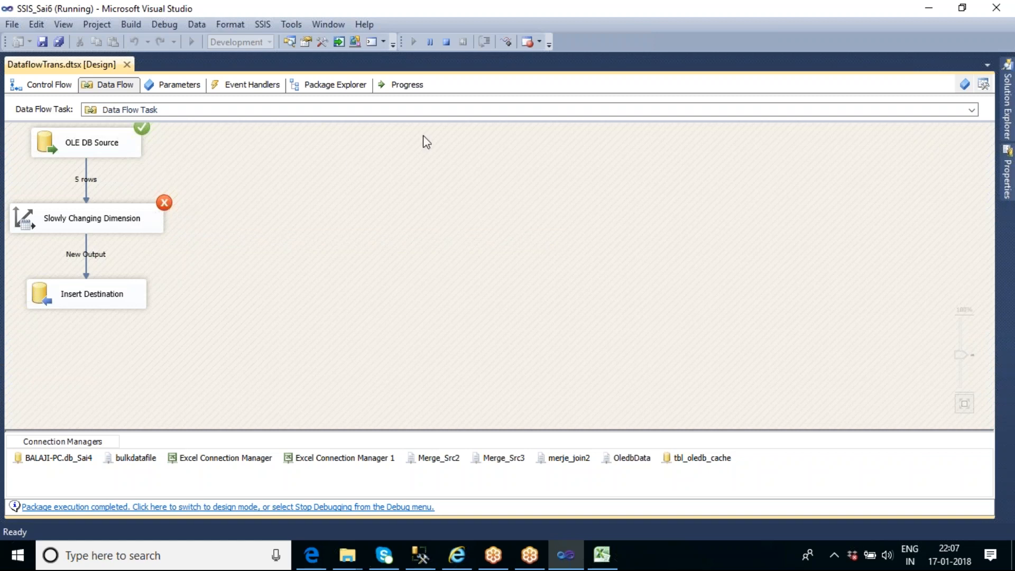
click(447, 41)
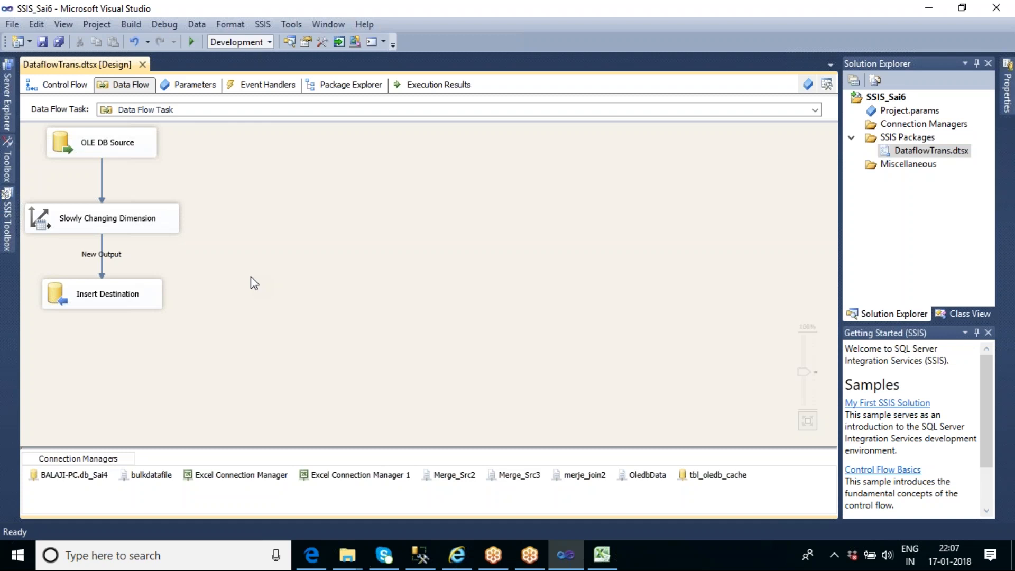
Reopen the Slowly Changing Dimension Wizard and set the empname column's change type to Changing attribute, widening the Change Type column
double_click(163, 227)
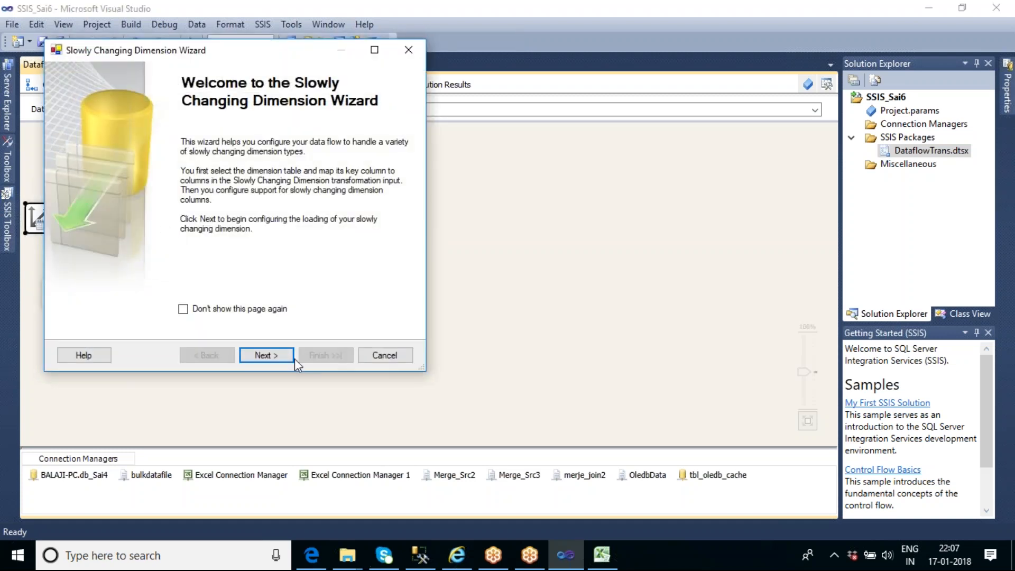
click(293, 359)
click(281, 357)
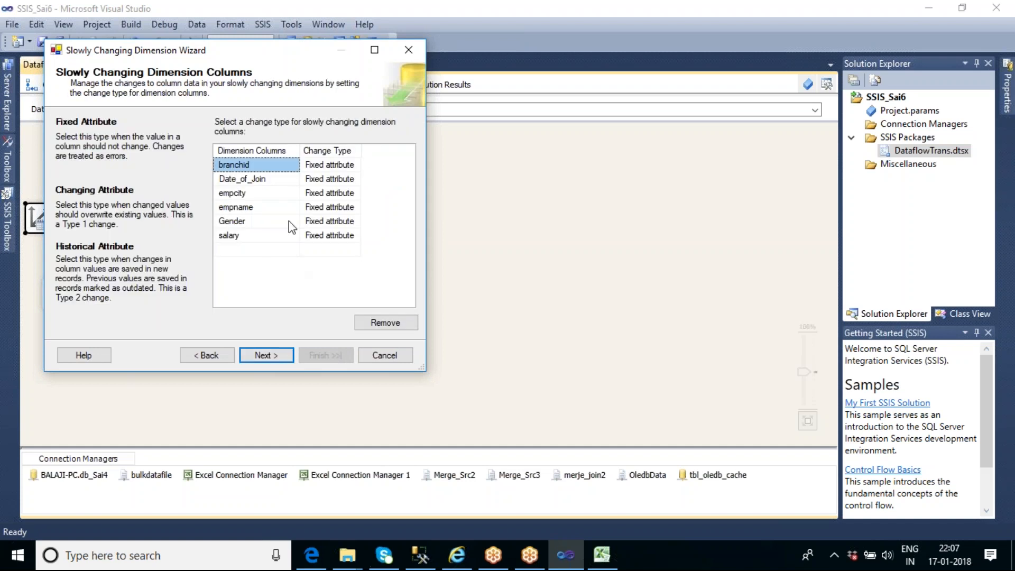
click(330, 211)
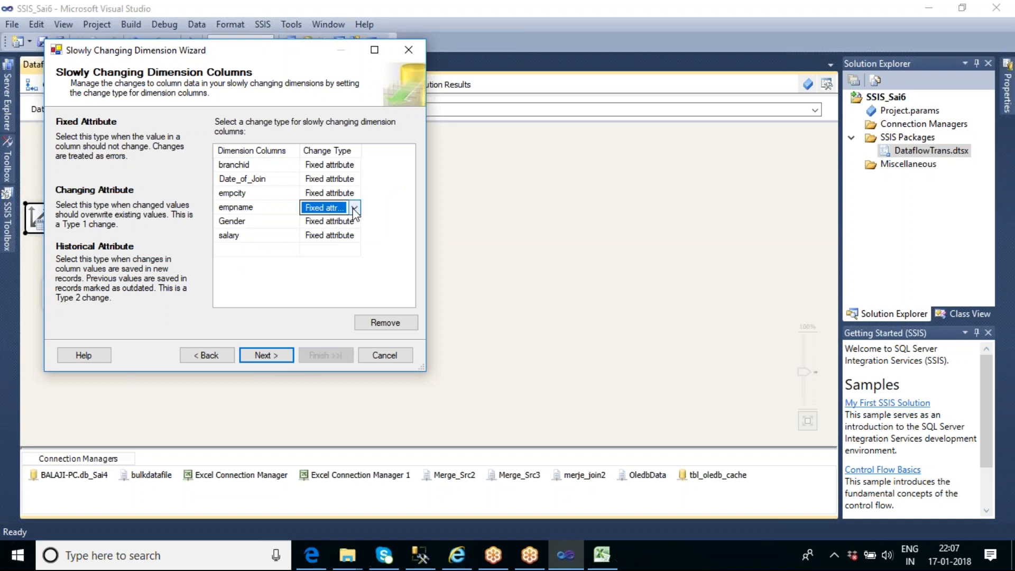
click(354, 208)
click(331, 234)
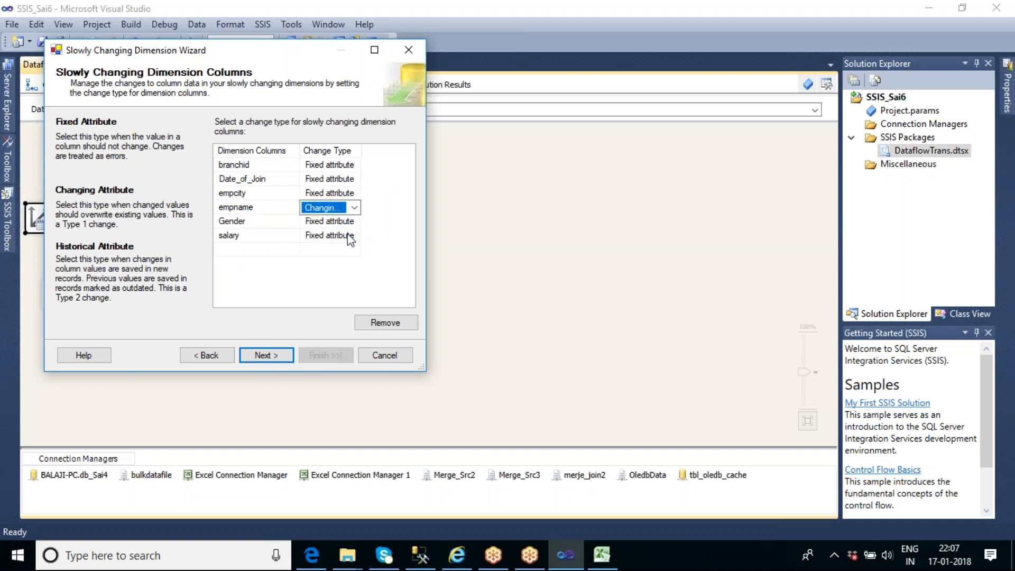
drag(361, 150, 391, 150)
click(329, 282)
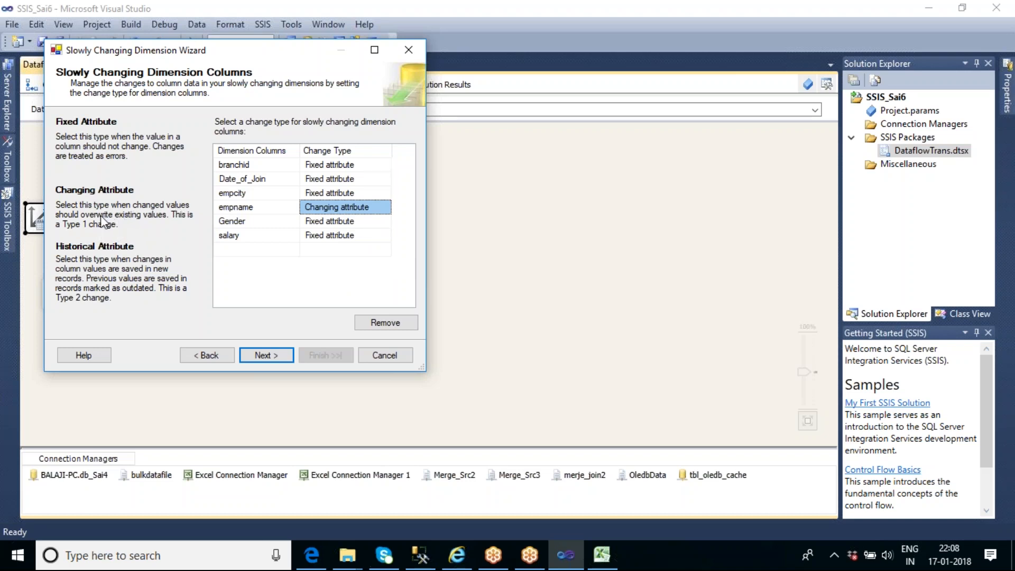
Review employee 1's EmpName in the Excel SCD sheet's master and history tables, then check the query results in Management Studio
click(602, 555)
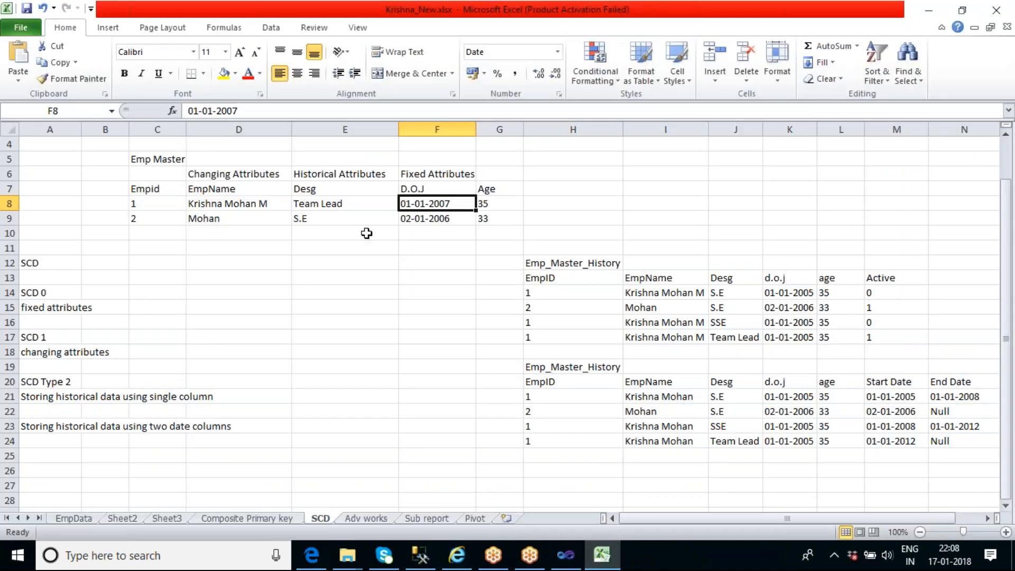
click(241, 205)
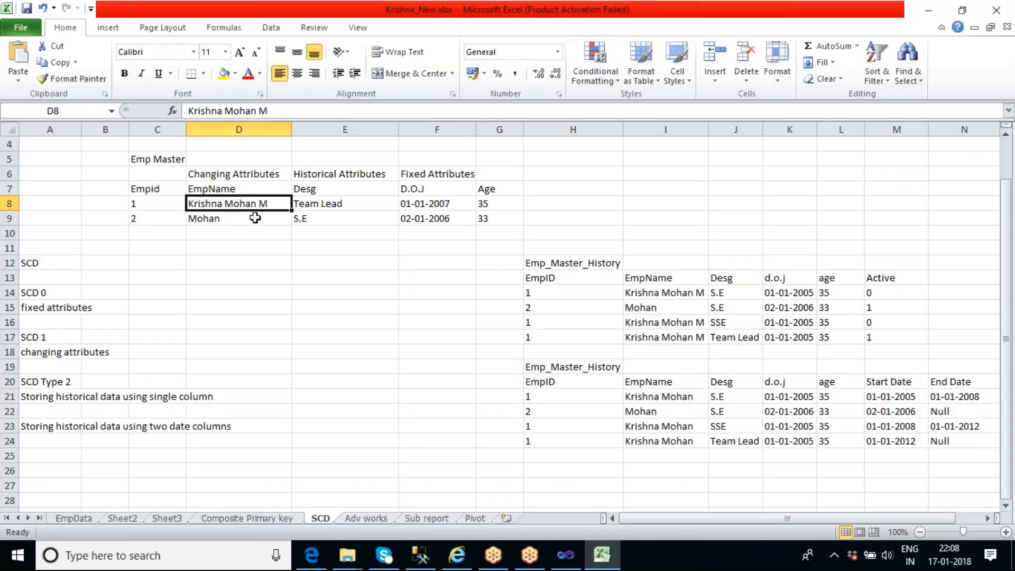
click(669, 335)
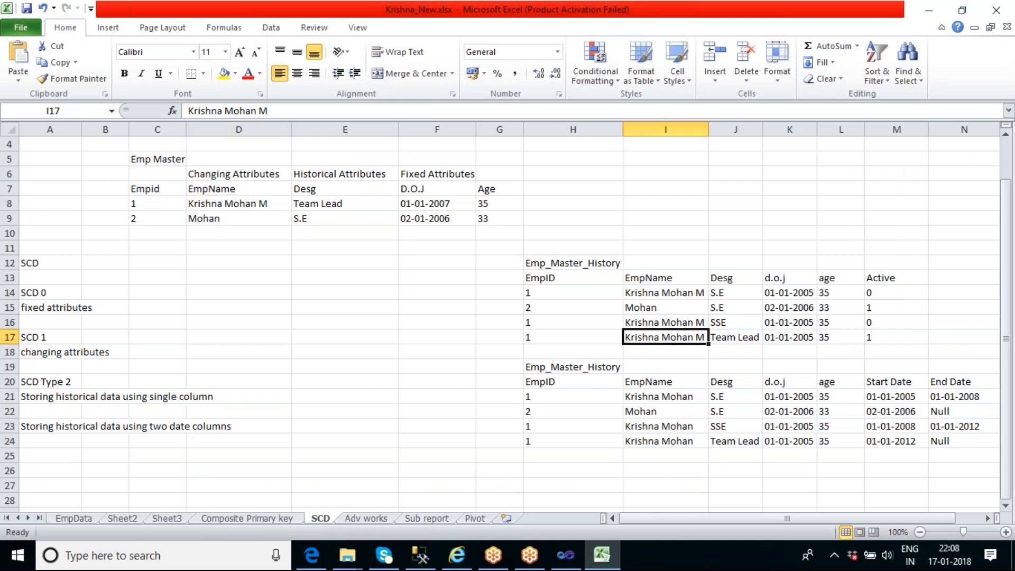
click(657, 297)
click(660, 320)
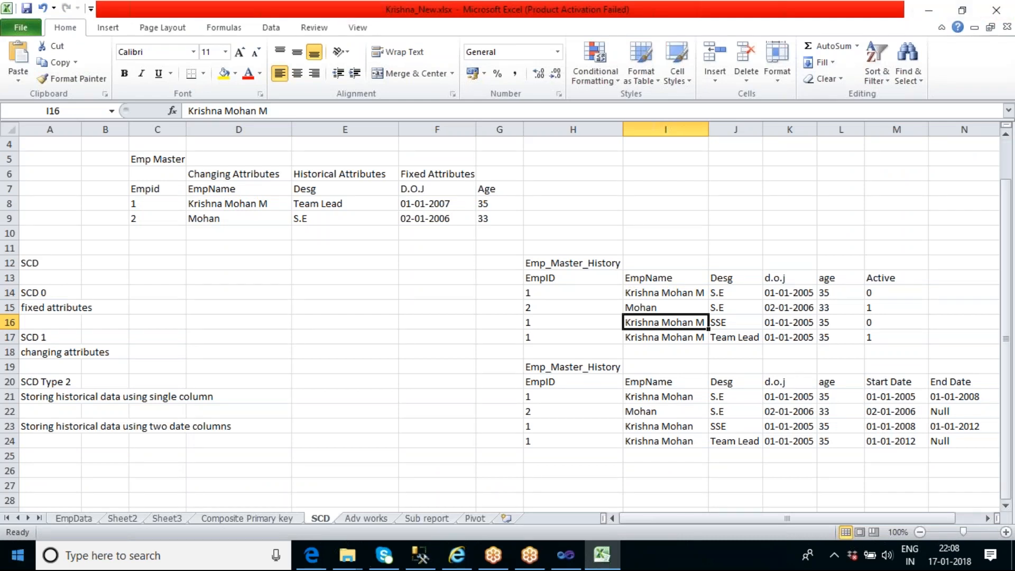
click(421, 554)
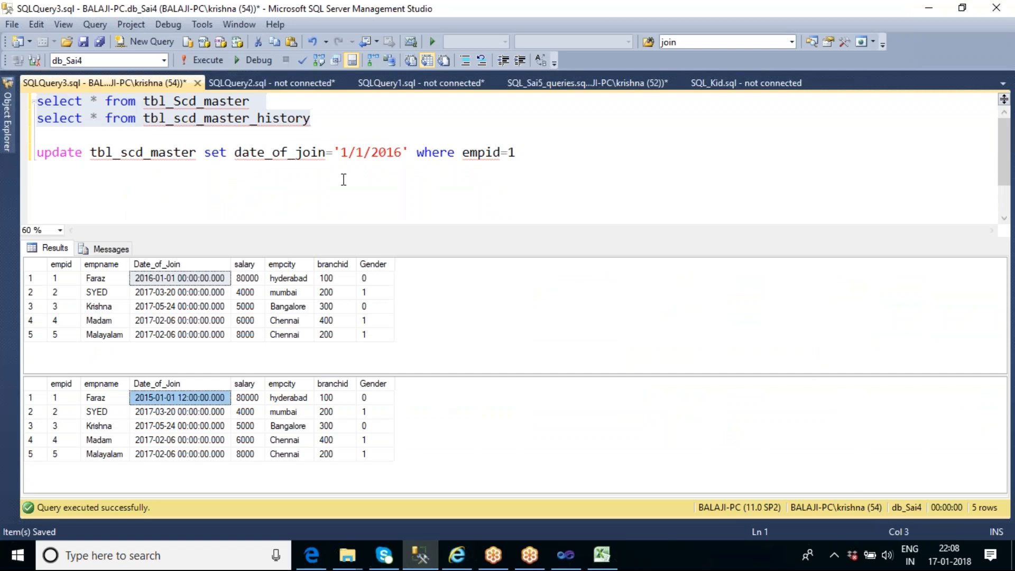
click(344, 180)
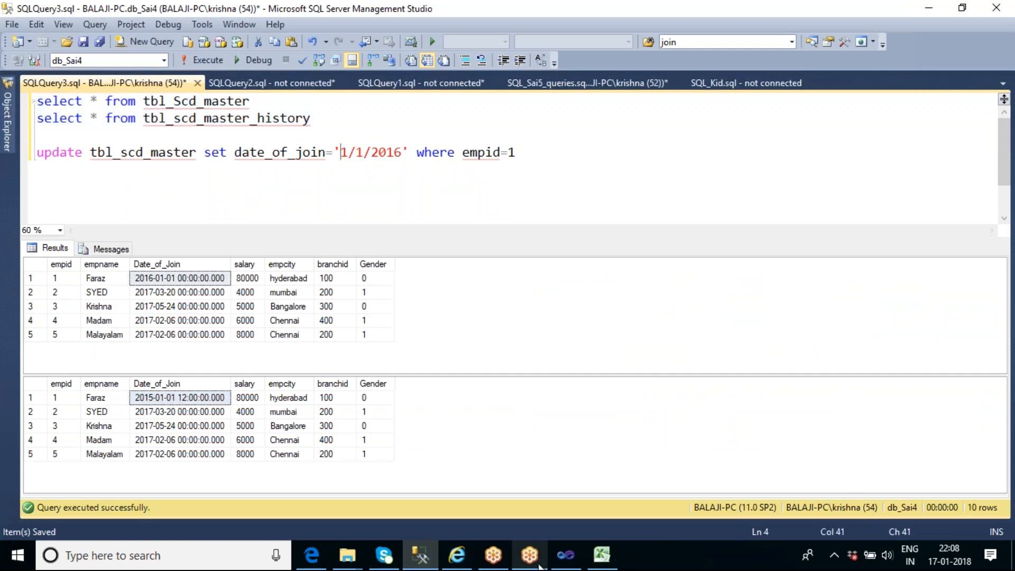
Return to the wizard in Visual Studio and turn off failing the transformation on fixed attribute changes in the attribute options
click(561, 558)
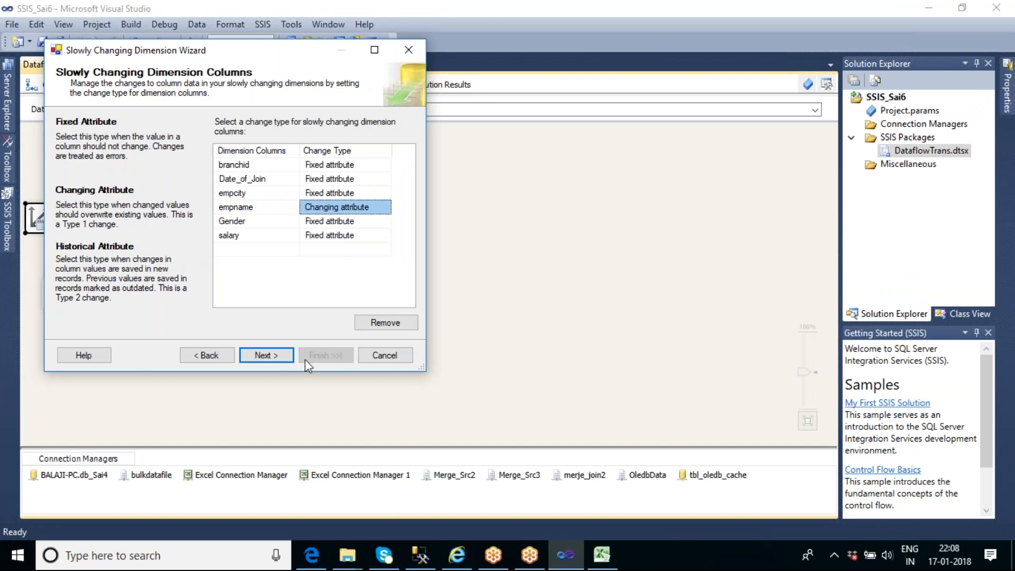
click(274, 355)
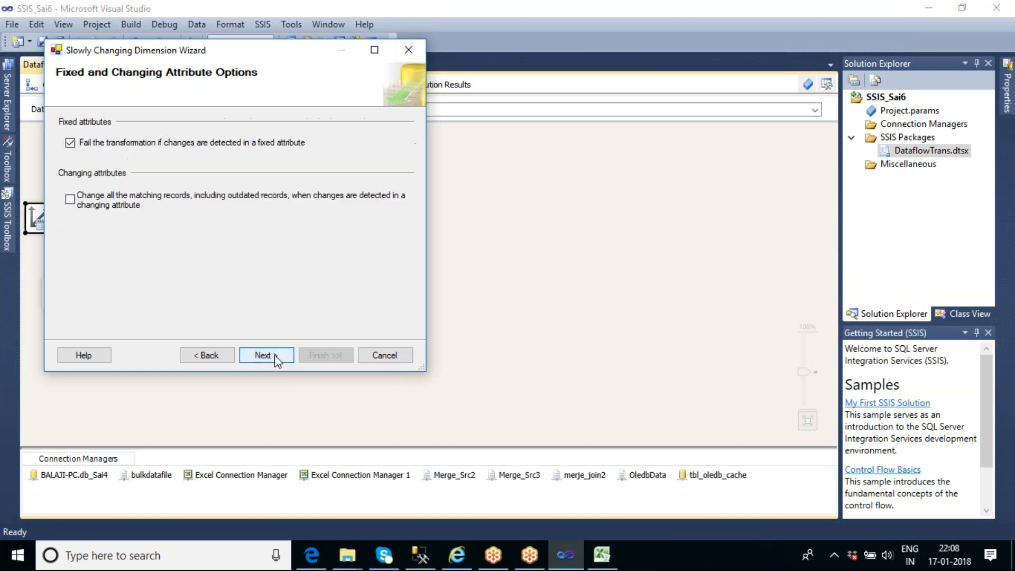
click(70, 143)
Switch back to the Excel SCD sheet and compare the changing EmpName in Emp Master with the matching active and outdated history records
click(419, 555)
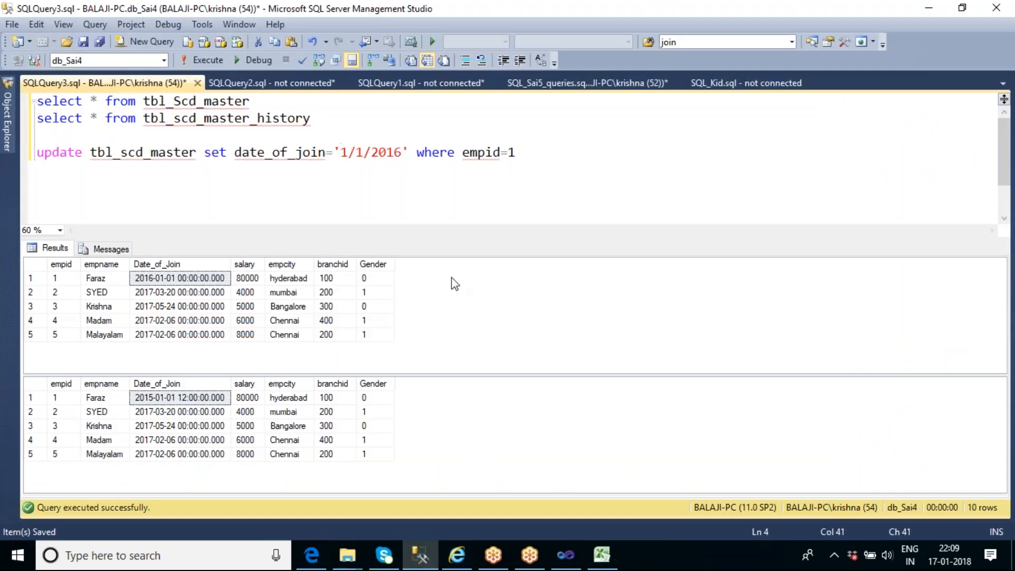
click(602, 554)
click(254, 203)
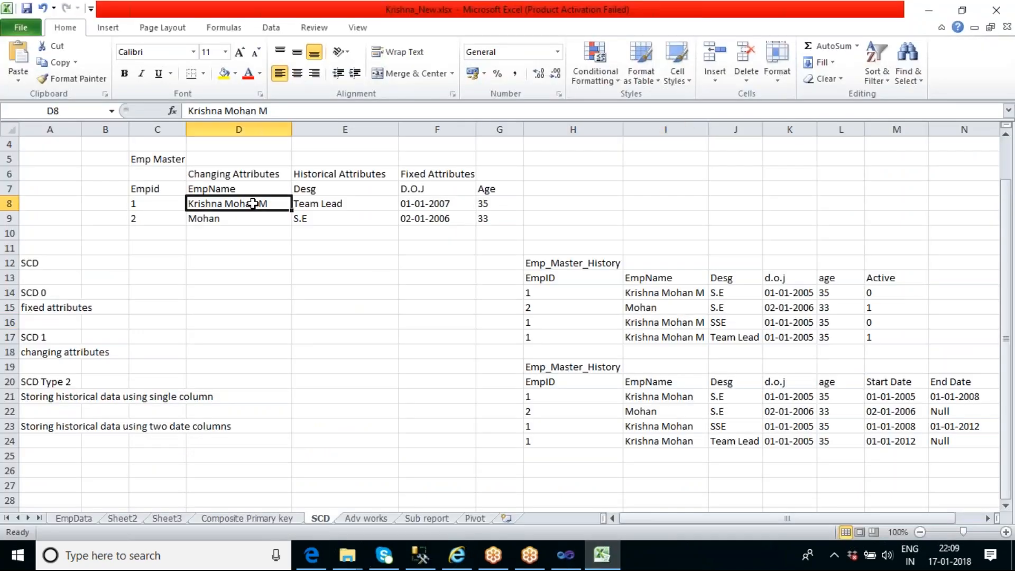
click(651, 294)
click(658, 338)
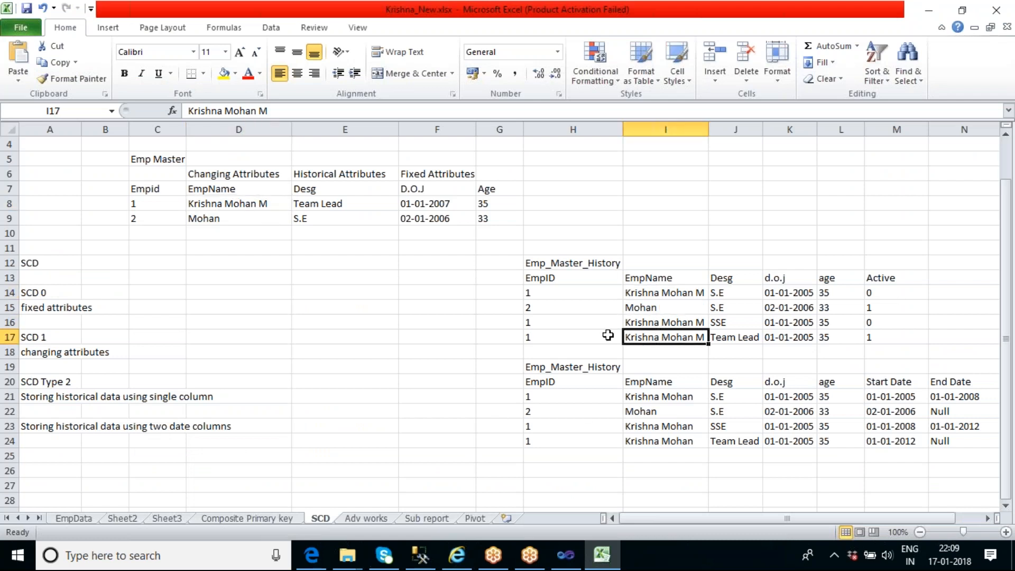
click(257, 202)
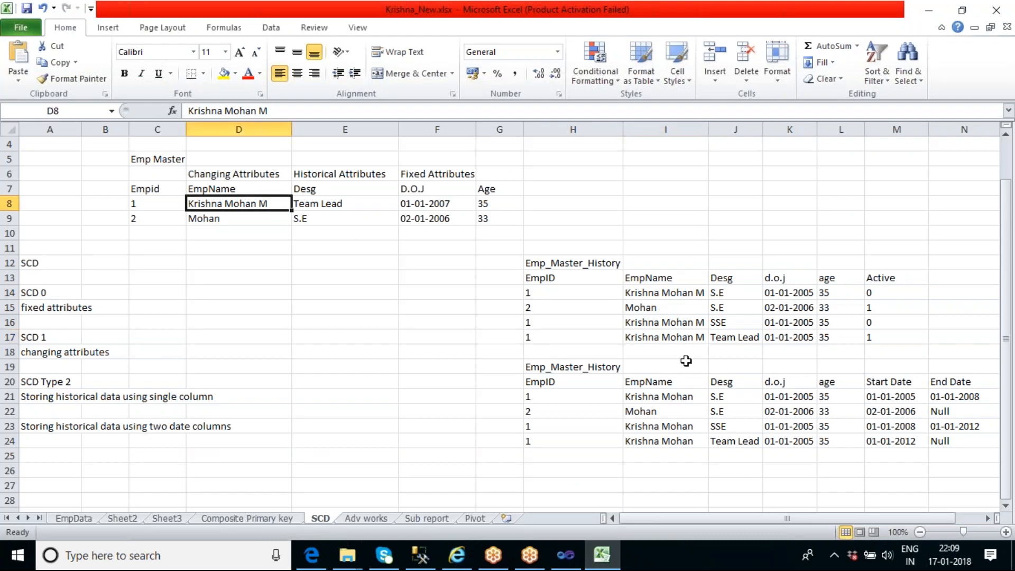
Check the EmpName cells of employee 1's three records in the upper Emp_Master_History table of the Excel sheet
click(578, 336)
click(661, 337)
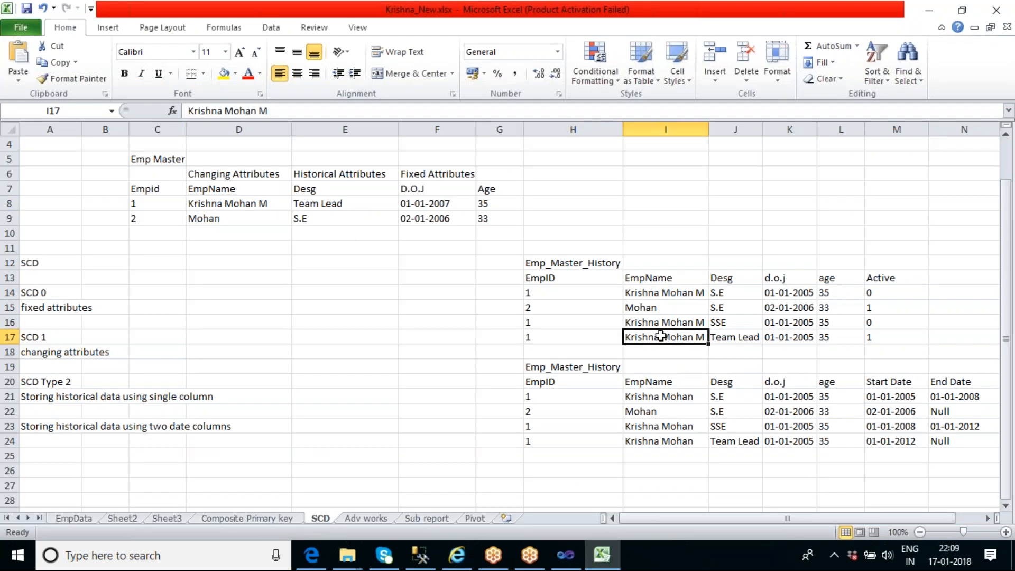
click(652, 323)
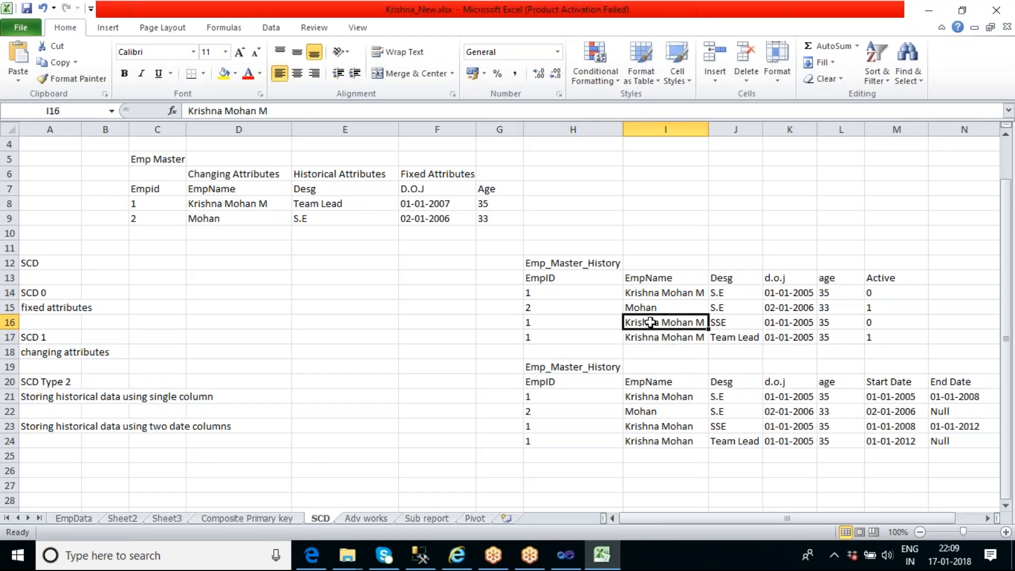
click(646, 294)
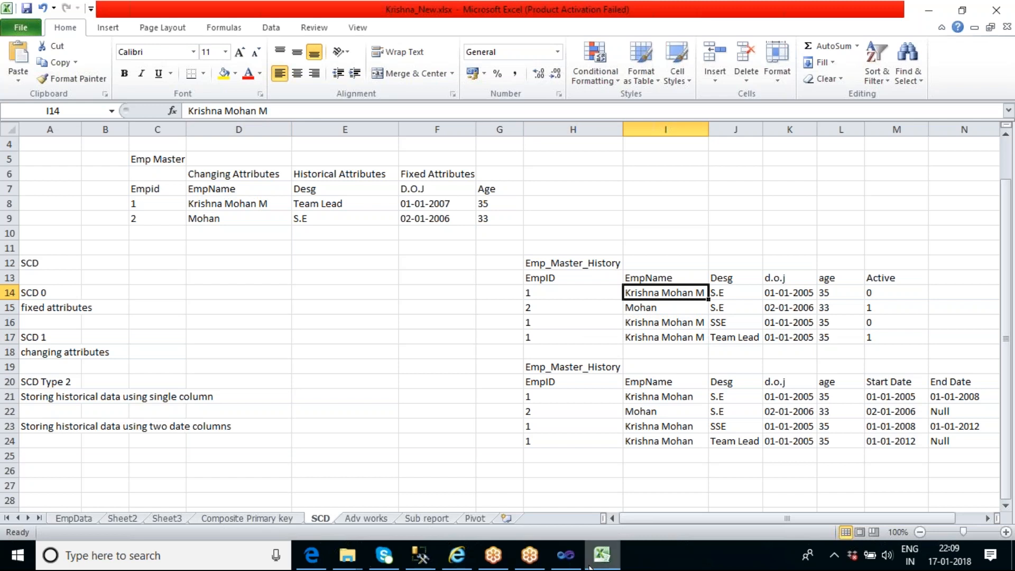
Return to Visual Studio and finish the Slowly Changing Dimension Wizard with inferred member support left disabled
click(566, 555)
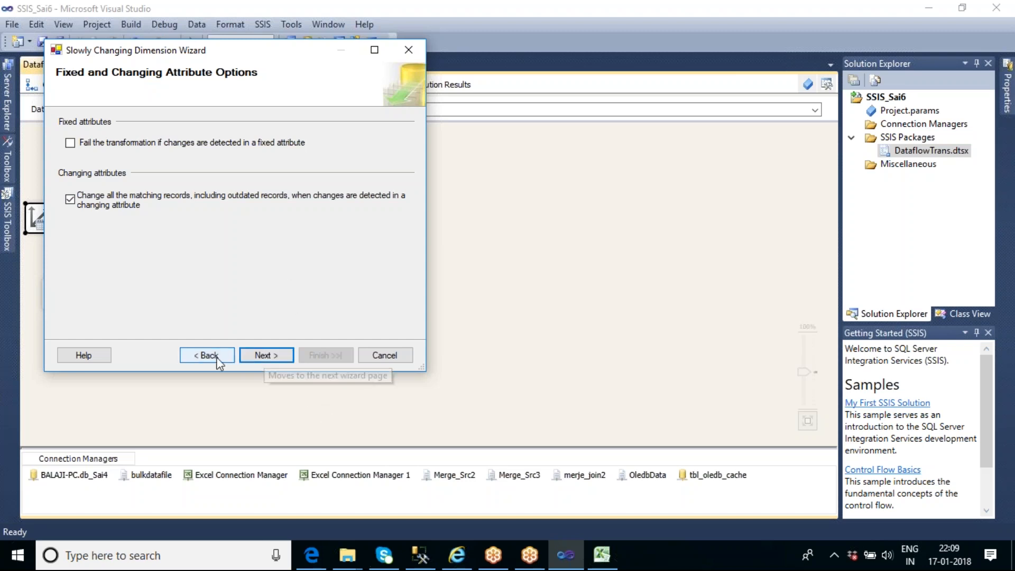
click(249, 356)
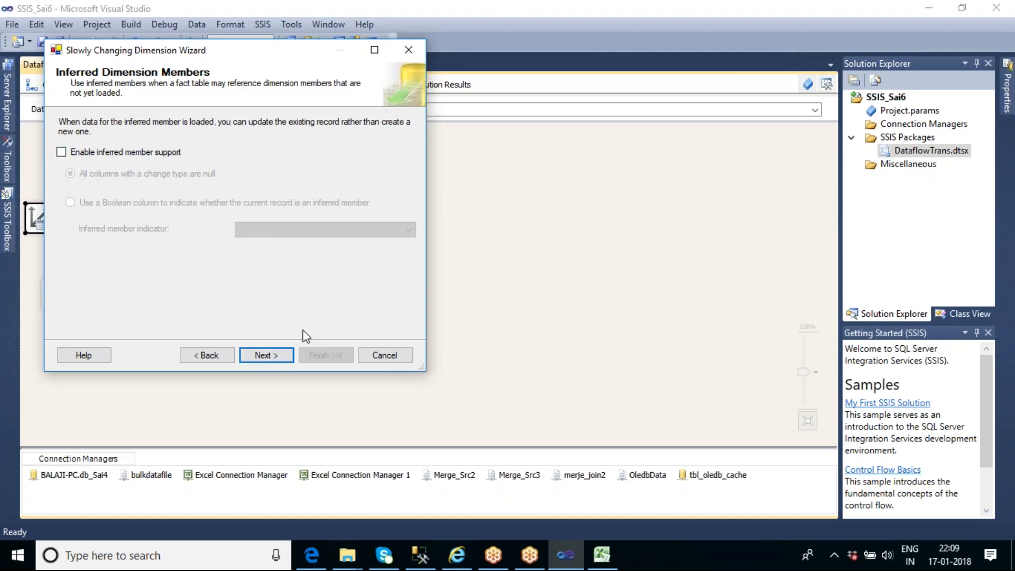
click(265, 359)
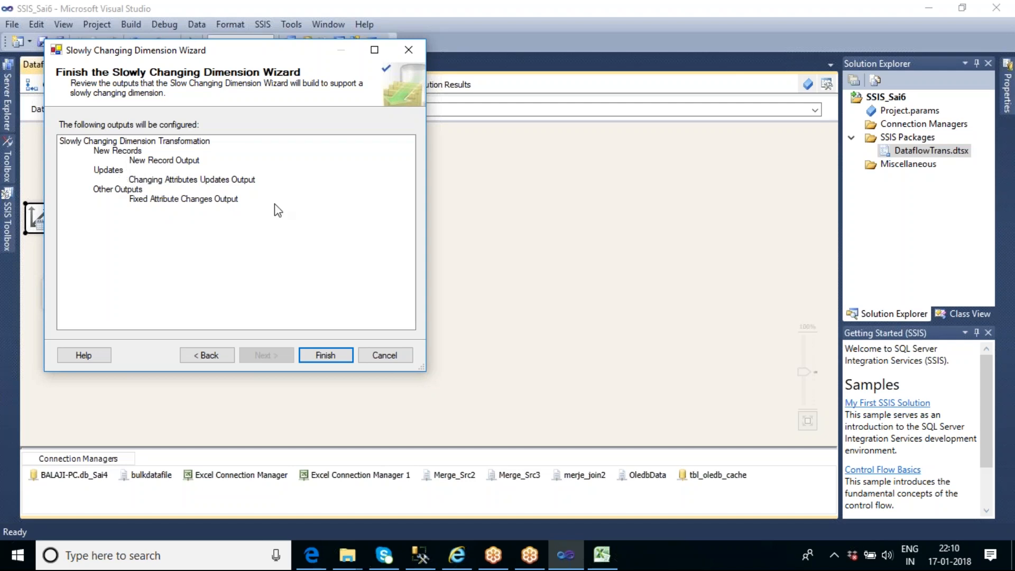
click(325, 356)
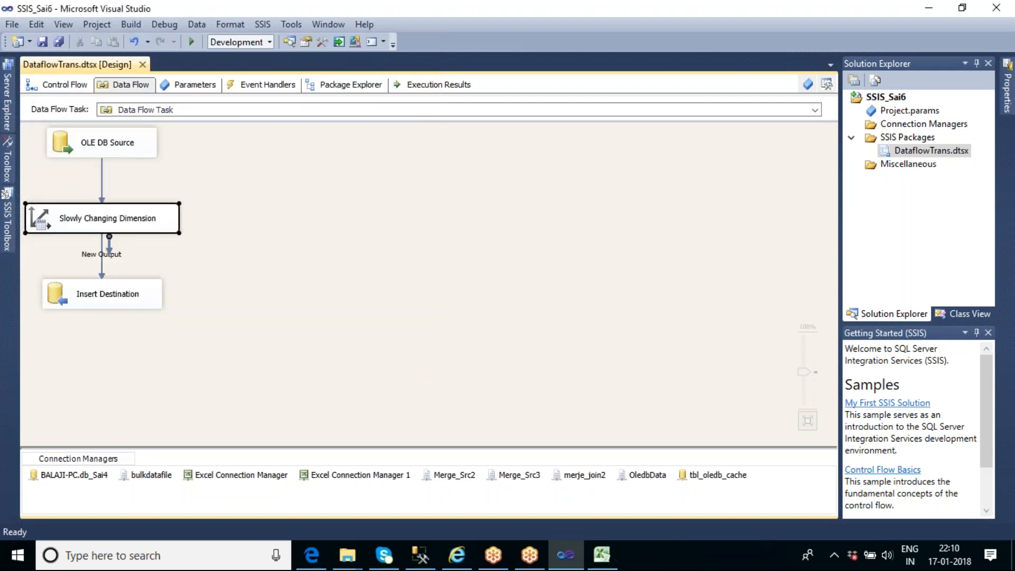
drag(274, 295, 397, 294)
click(440, 356)
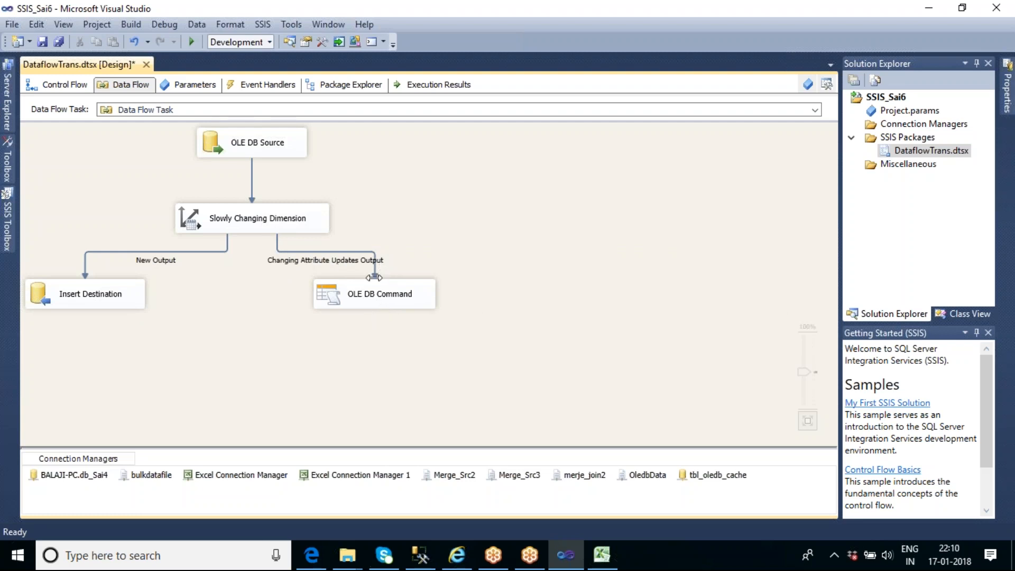
Inspect the OLE DB Command's SqlCommand statement and its column mappings for the changing attribute updates output, then close the editor
double_click(371, 297)
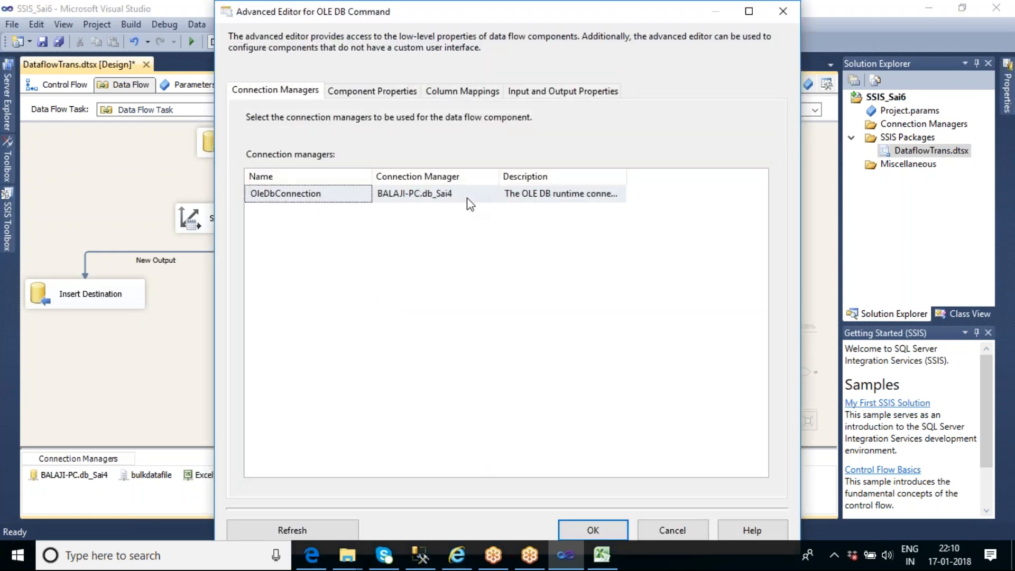
click(372, 91)
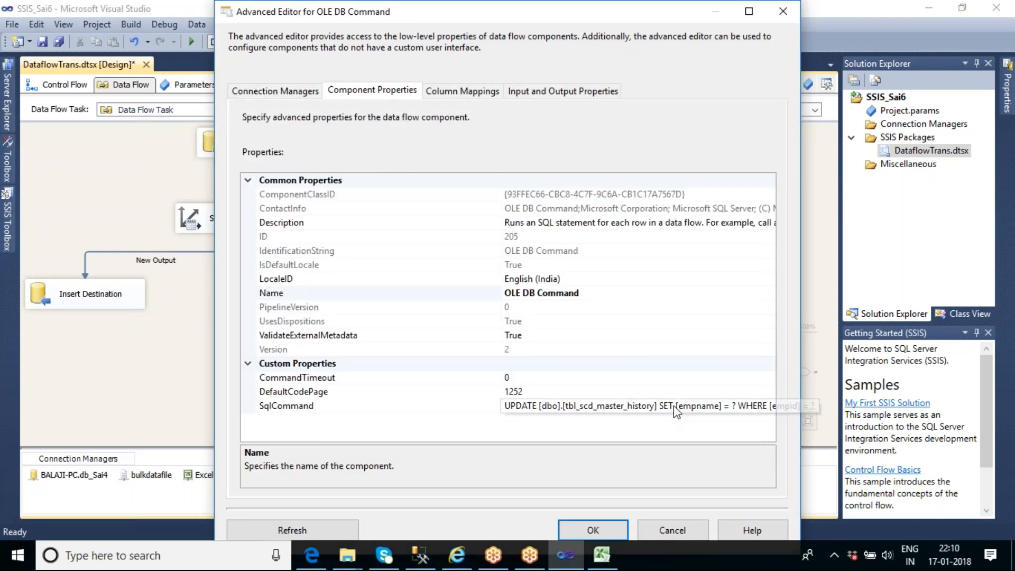
click(727, 407)
click(771, 407)
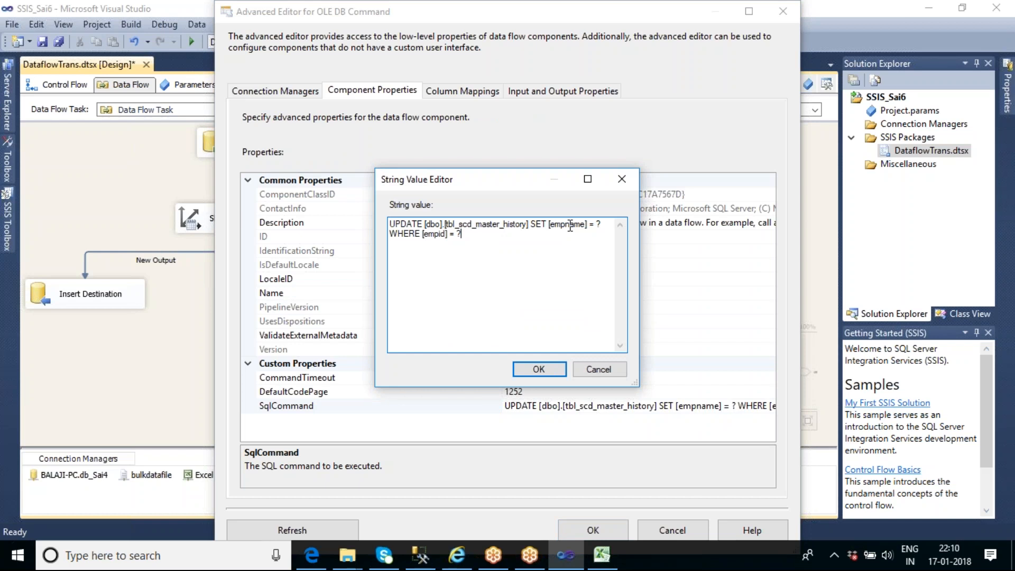
click(539, 369)
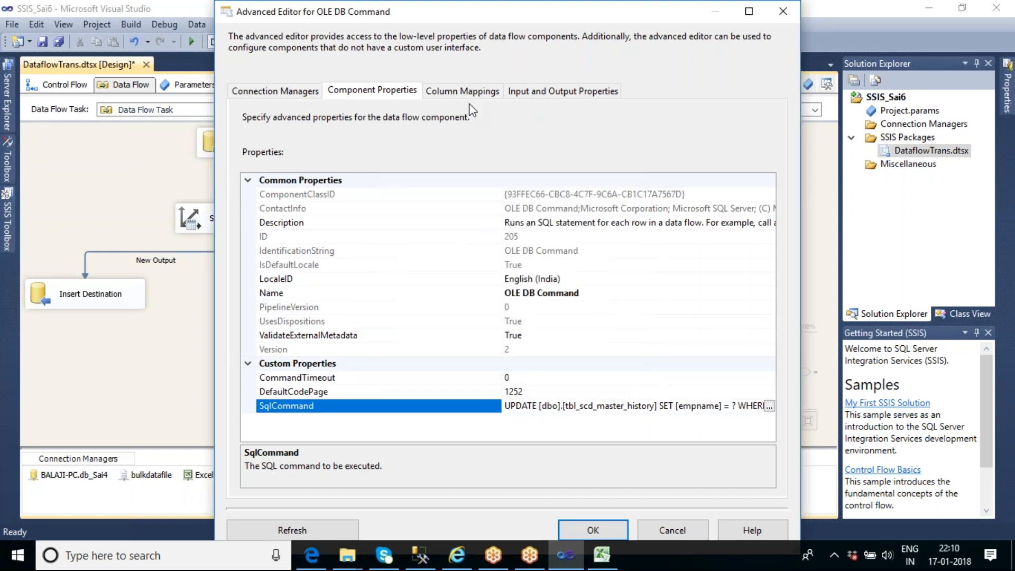
click(455, 91)
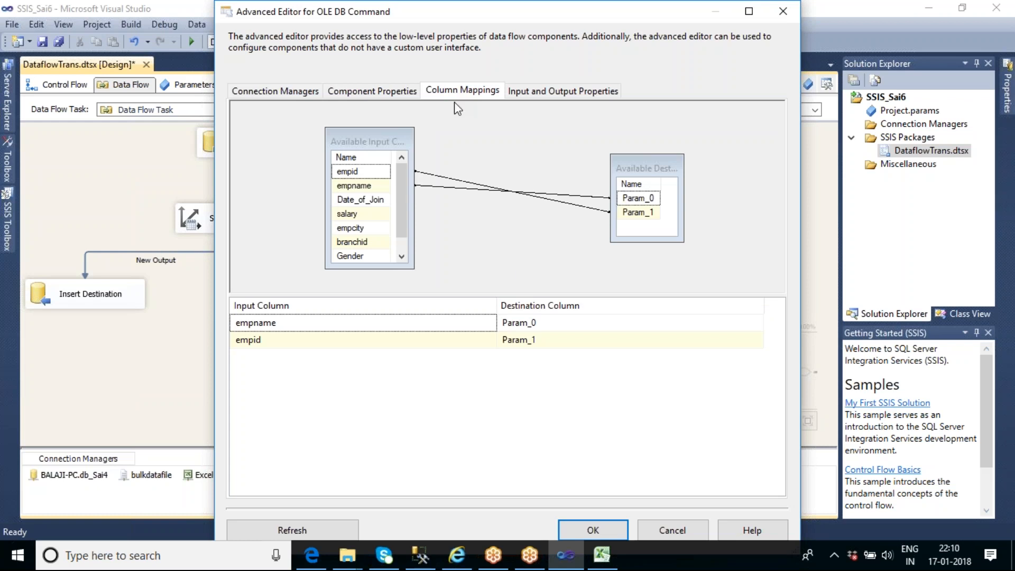
click(593, 530)
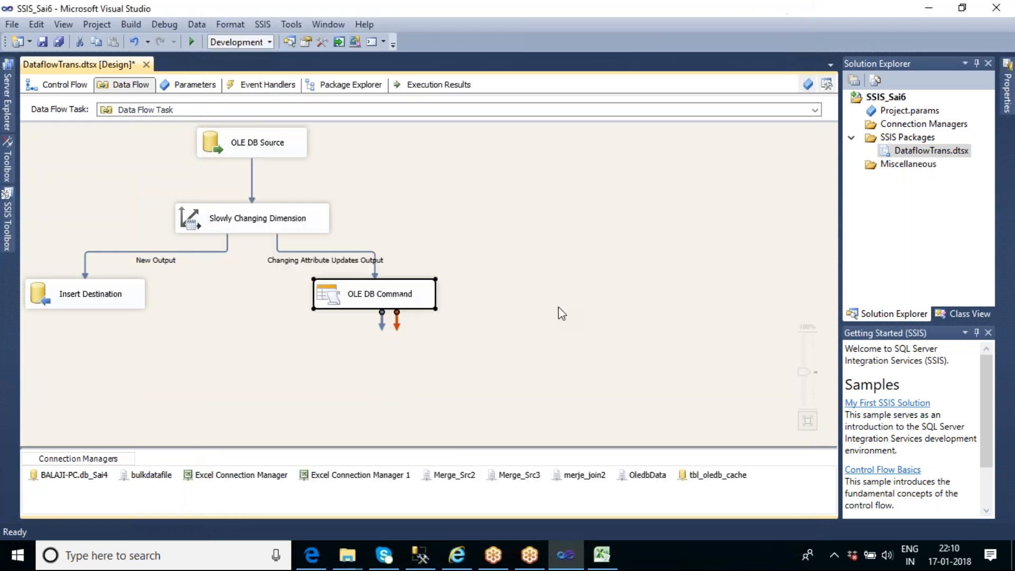
click(500, 334)
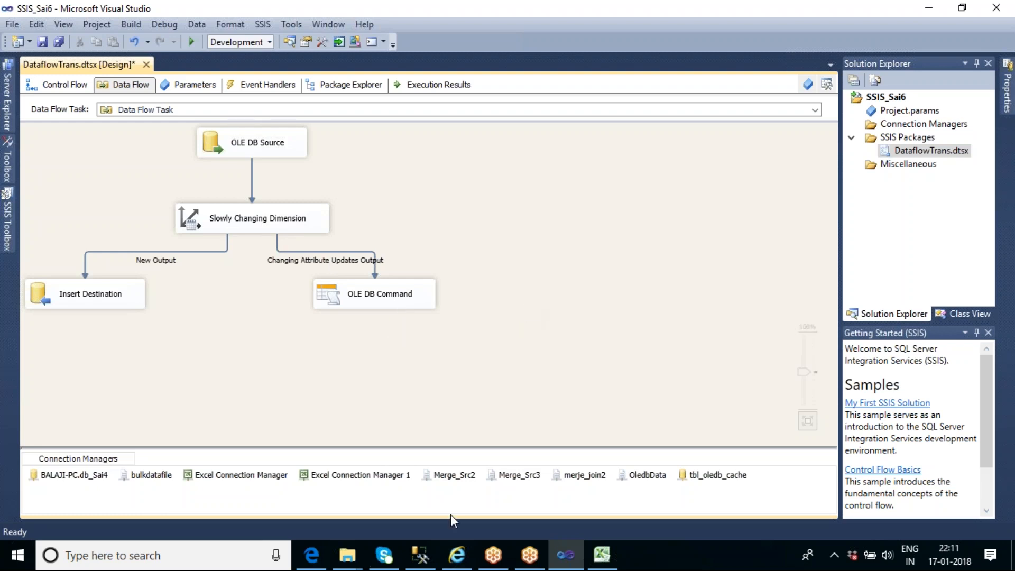
Switch to Management Studio and add two copies of the date_of_join update statement below the original
click(422, 556)
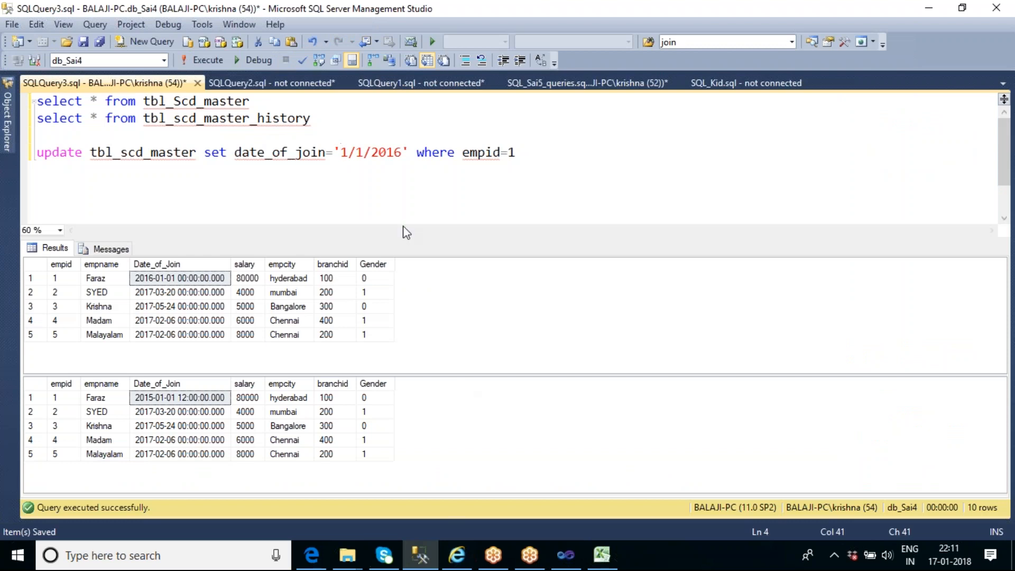
click(257, 101)
drag(257, 101, 36, 101)
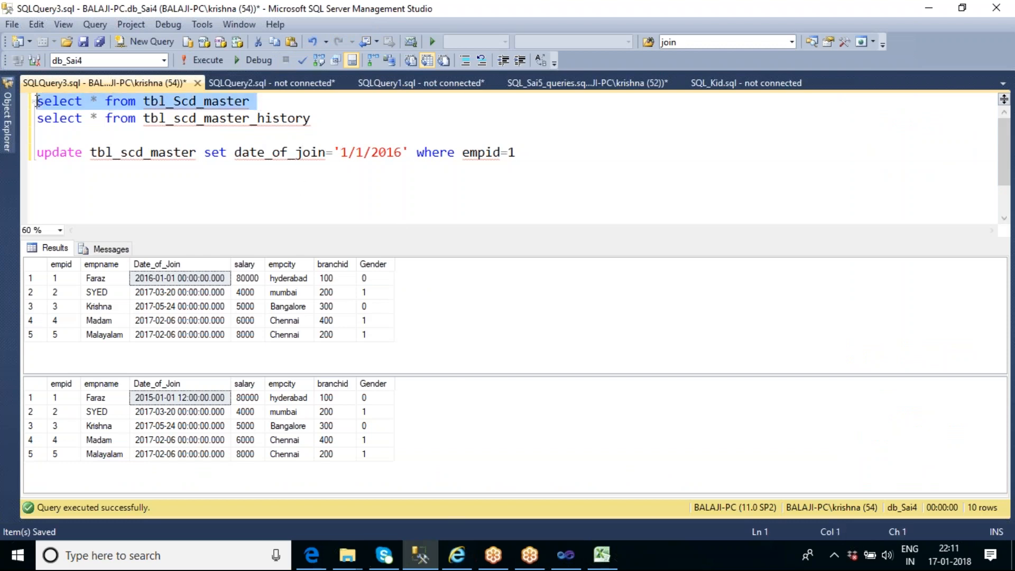
click(530, 151)
key(shift+Home)
key(ctrl+c)
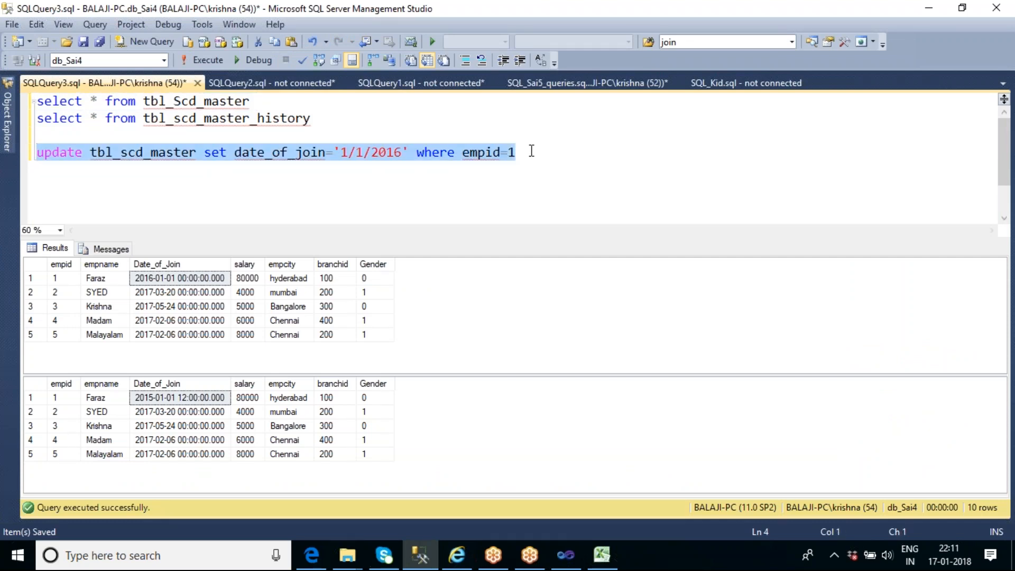
key(End)
key(Return)
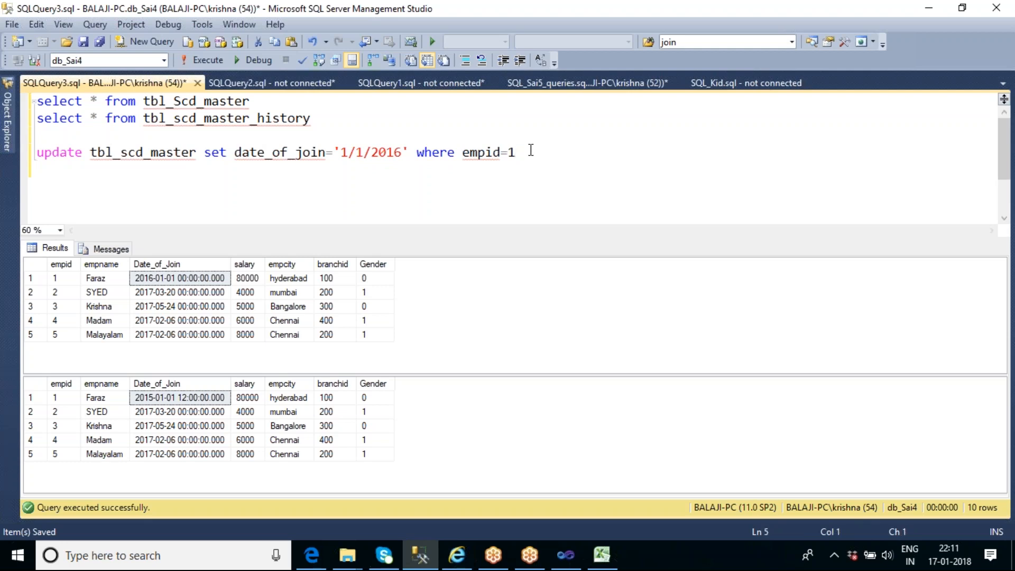
key(ctrl+v)
key(Return)
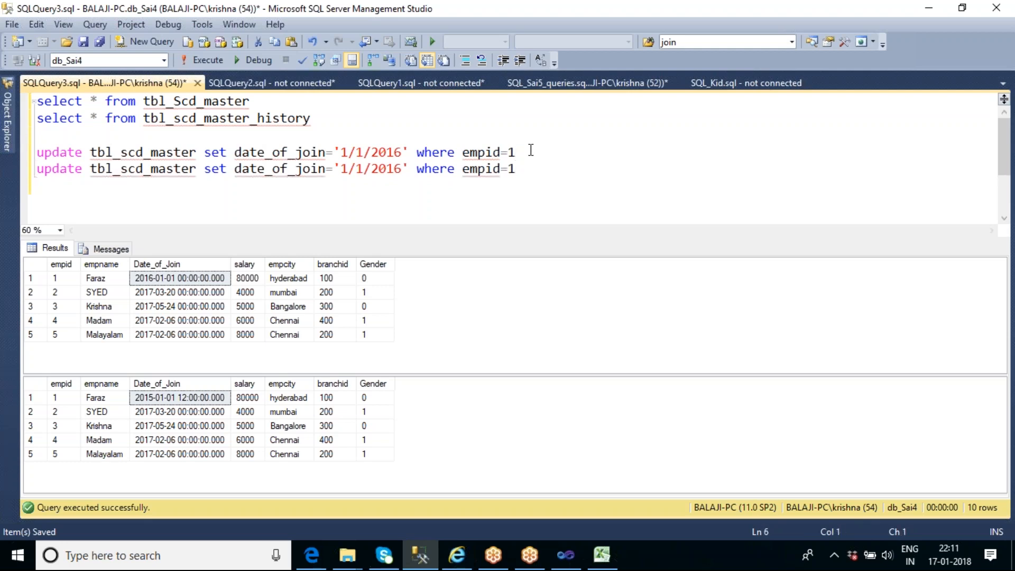
key(ctrl+v)
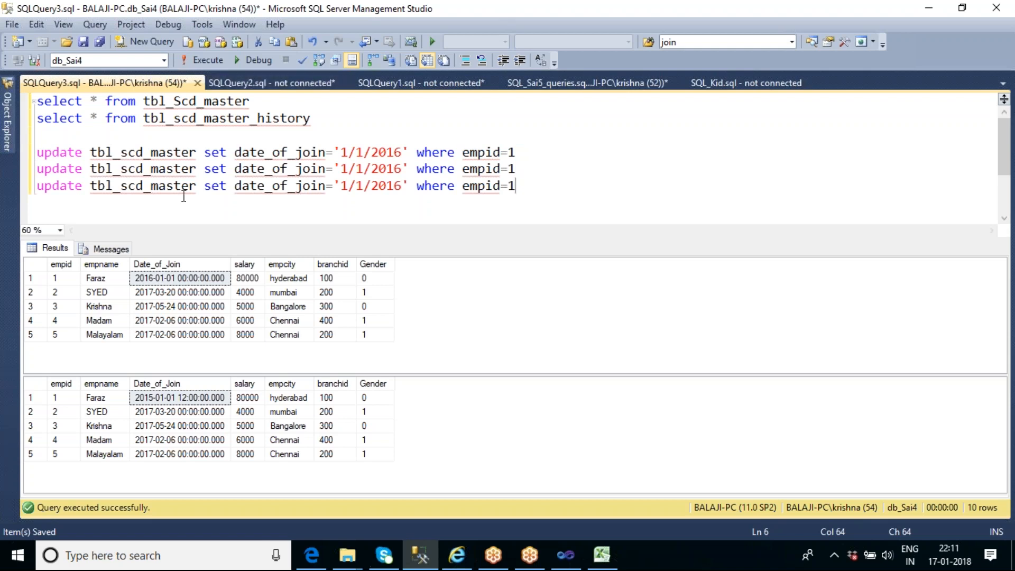
Edit the second update statement to set empname to the employee's full name where empid=1
click(258, 169)
double_click(258, 169)
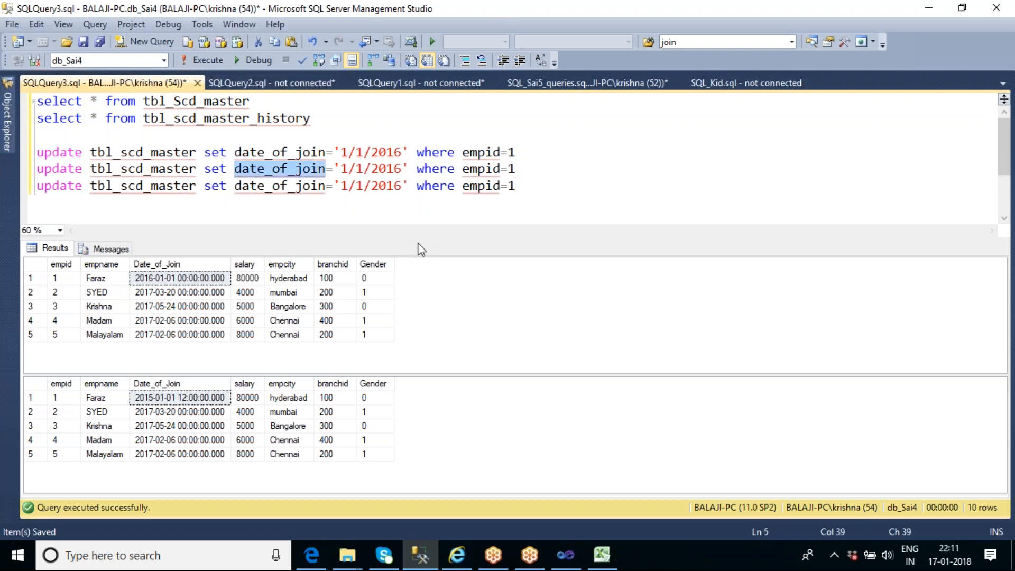
text(emp)
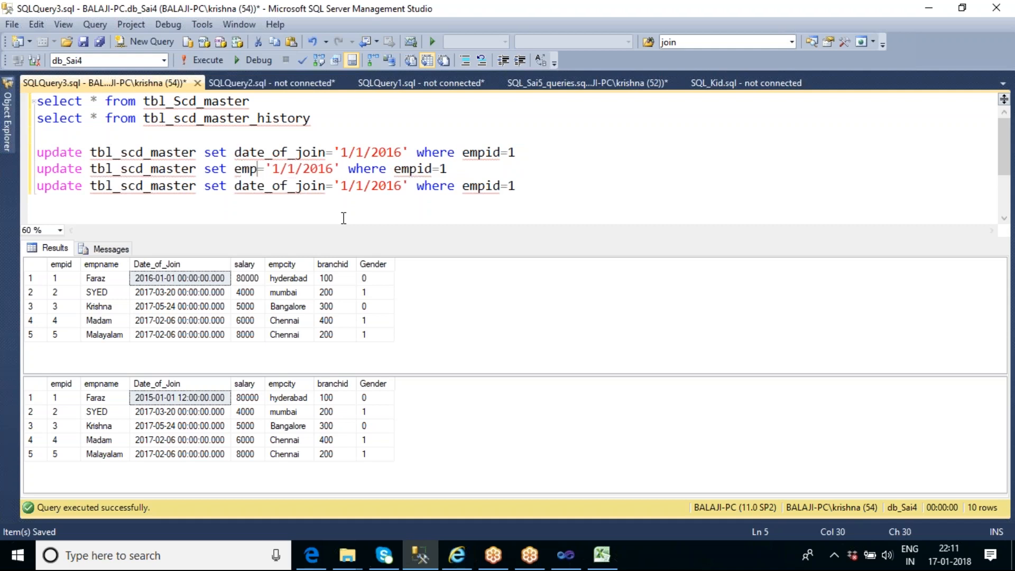
text(name)
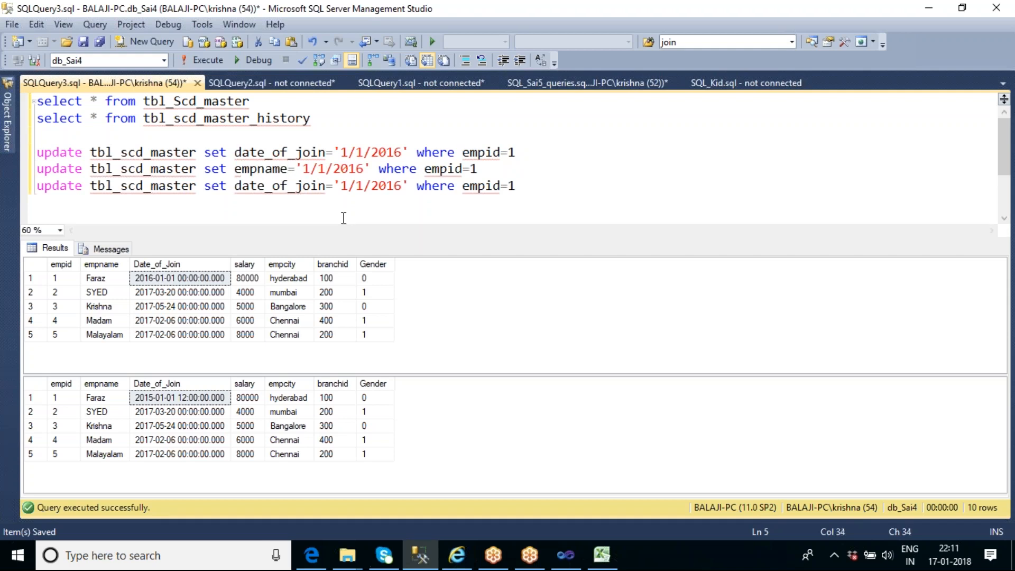
key(Right)
key(Delete)
key(Delete)
key(Delete)
key(Delete)
key(Delete)
key(Delete)
key(Delete)
key(Delete)
key(Delete)
key(Delete)
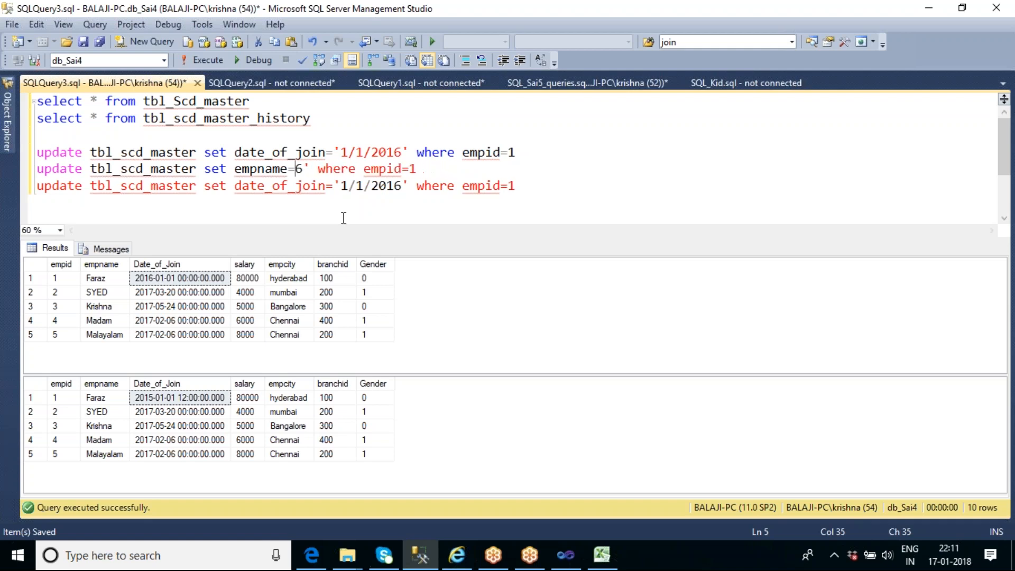
text('')
key(Left)
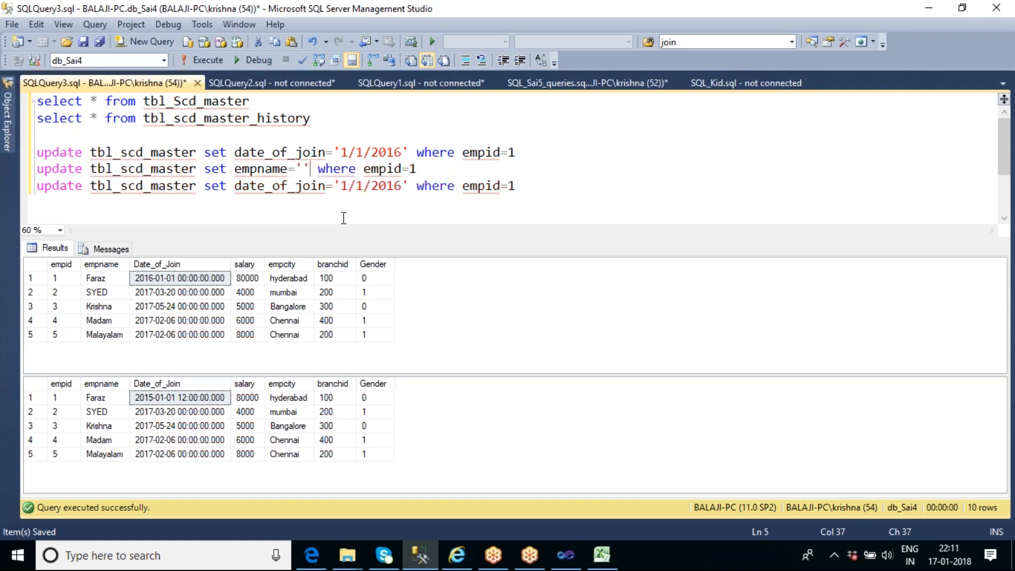
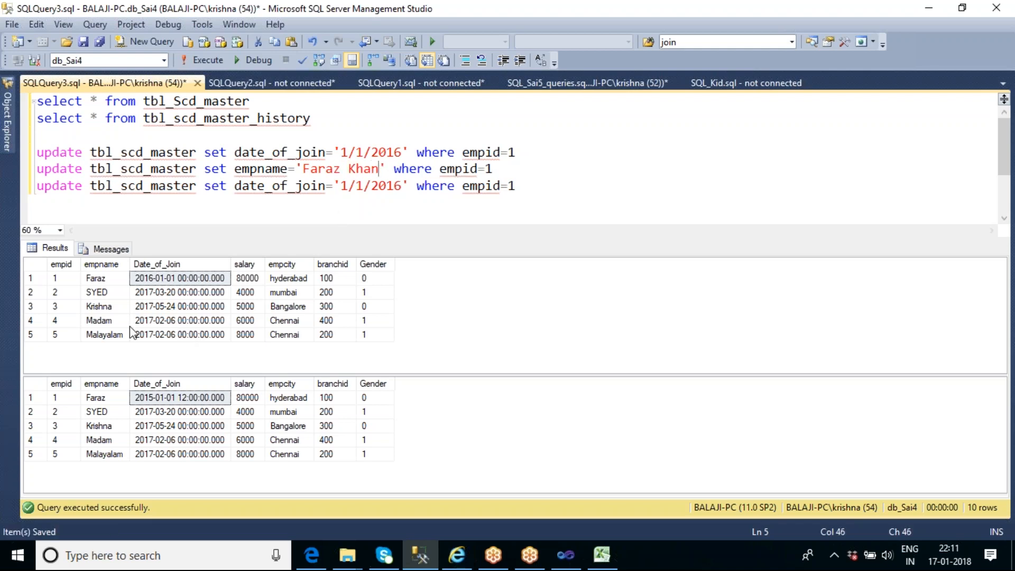
Edit the third update statement to set Empname to the employee's full name where empid=3
click(103, 307)
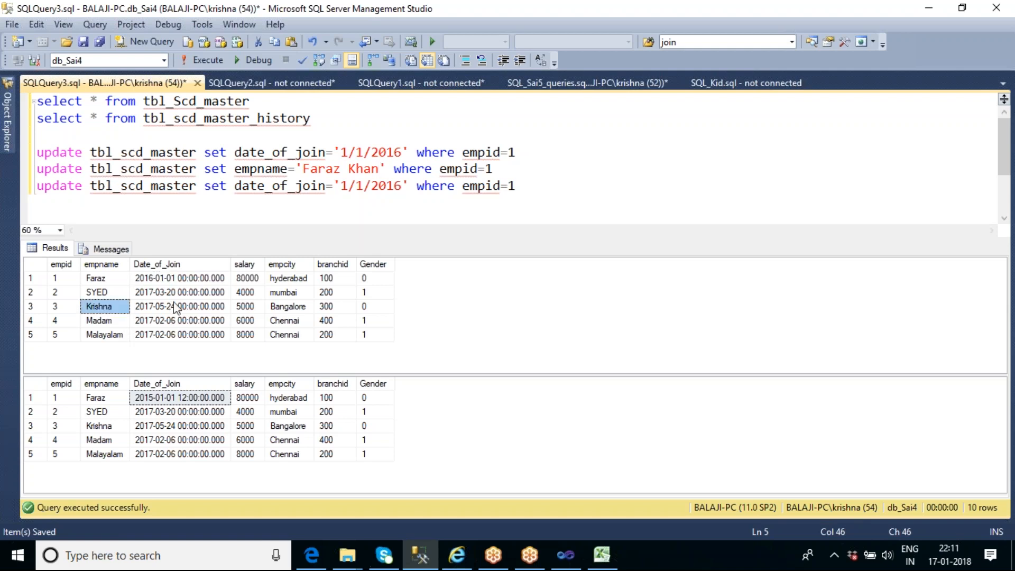
click(520, 185)
key(BackSpace)
text(3)
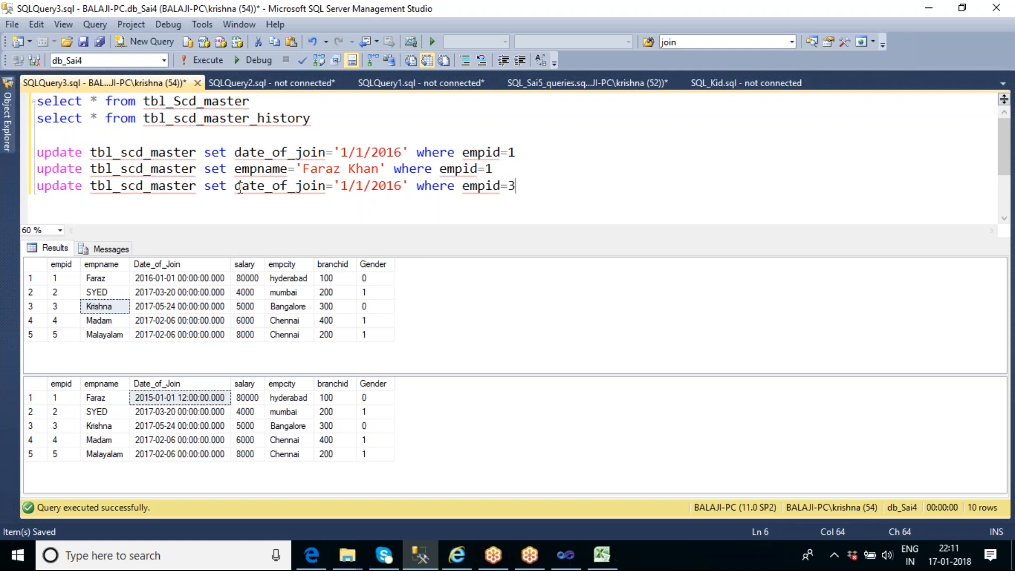
drag(235, 186, 417, 185)
text(Empname)
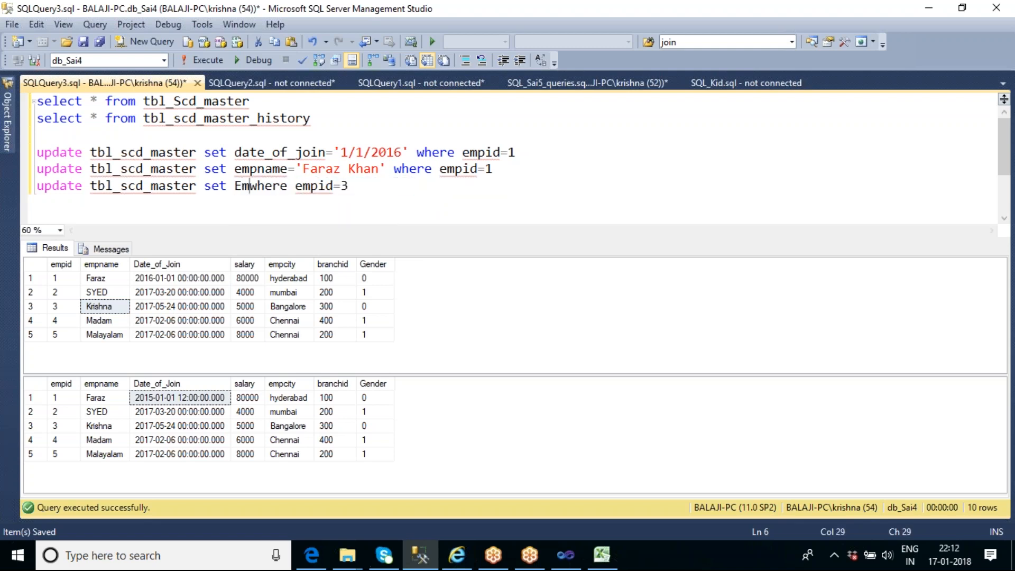
text(='')
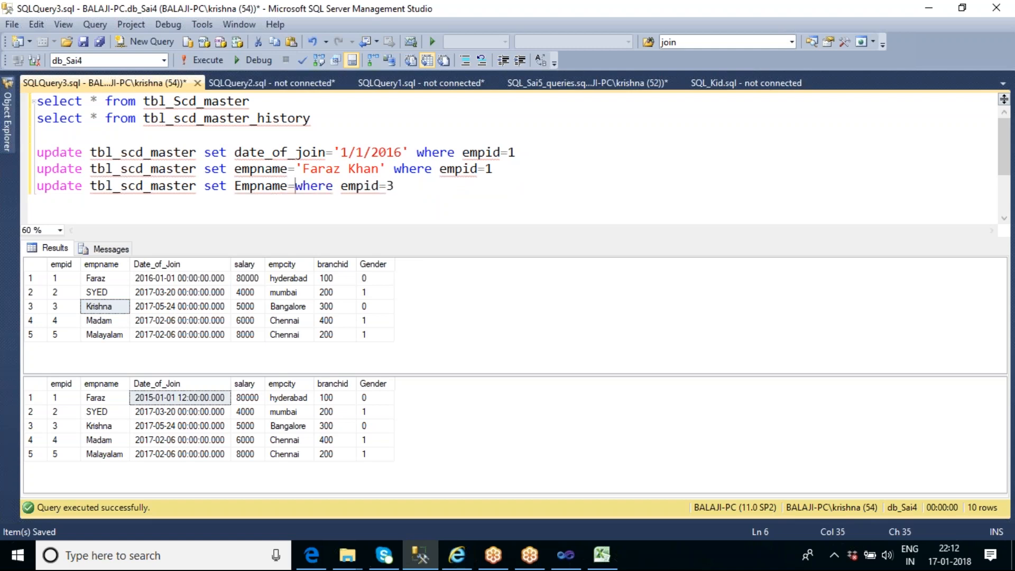
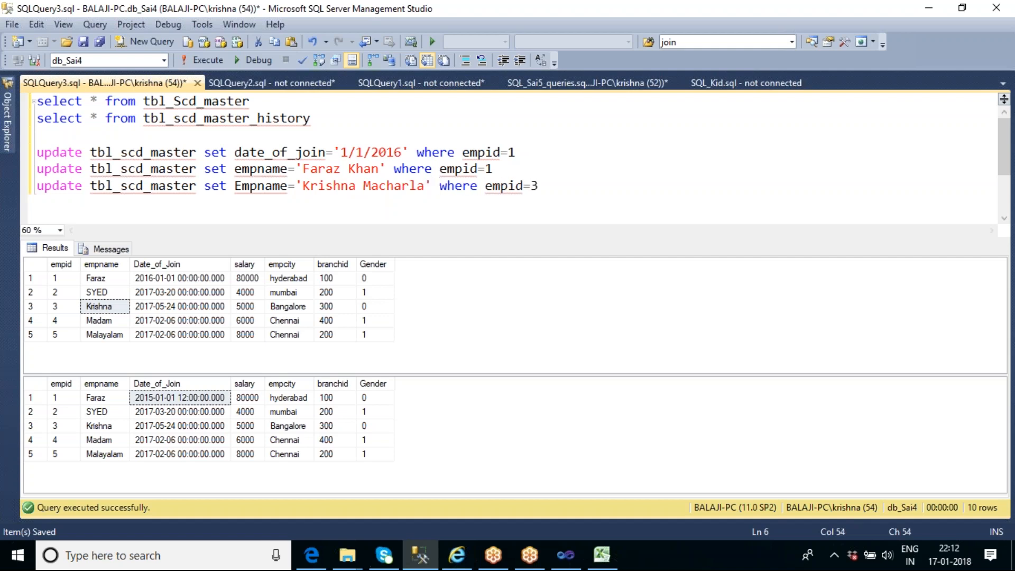
Execute the two empname update statements for empid 1 and empid 3 together
double_click(162, 169)
double_click(167, 189)
click(181, 200)
drag(558, 186, 35, 170)
click(204, 61)
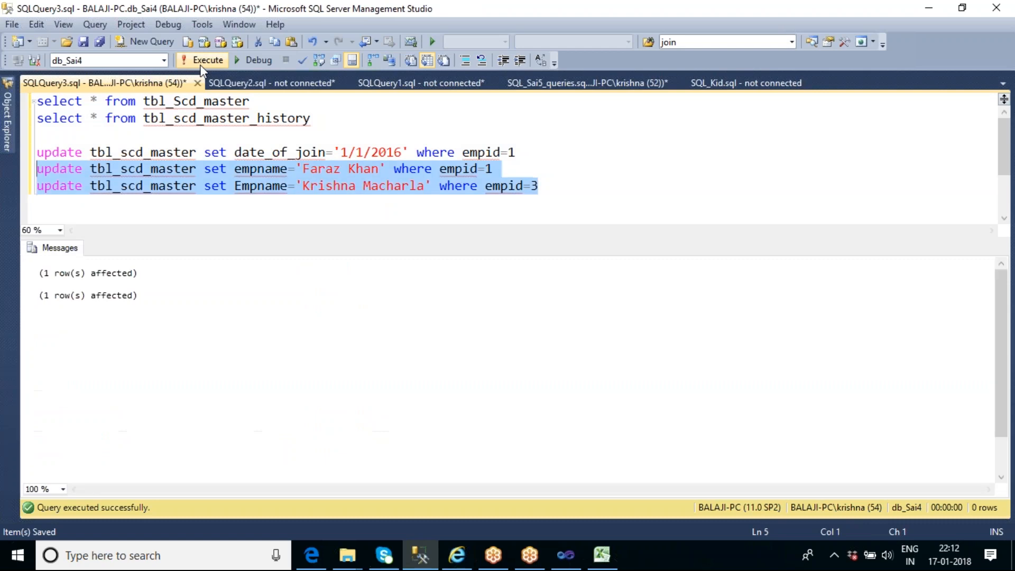
Run both select statements and check the empname values for employees 1 and 3 in tbl_Scd_master
click(325, 127)
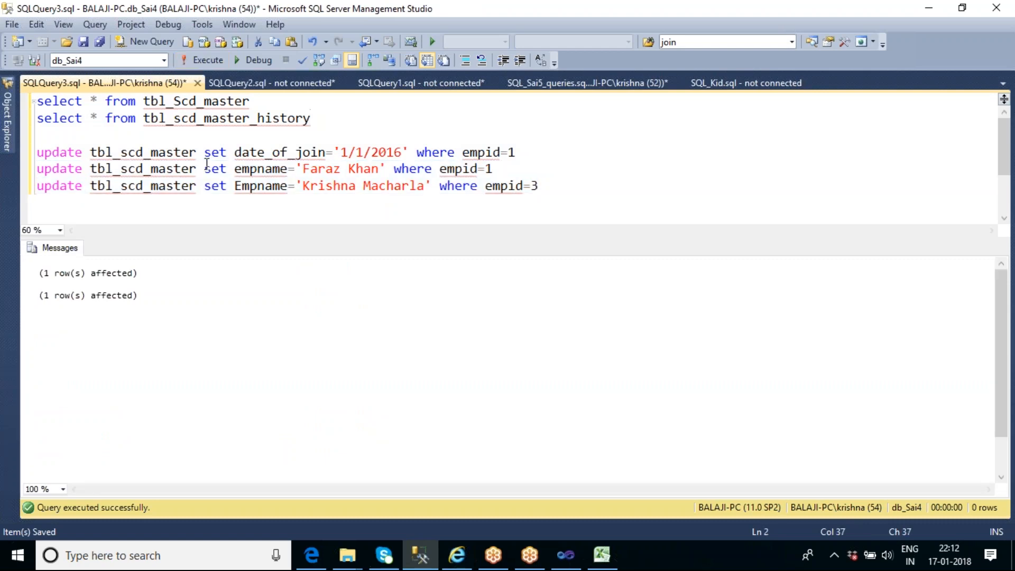
double_click(262, 169)
drag(322, 118, 35, 100)
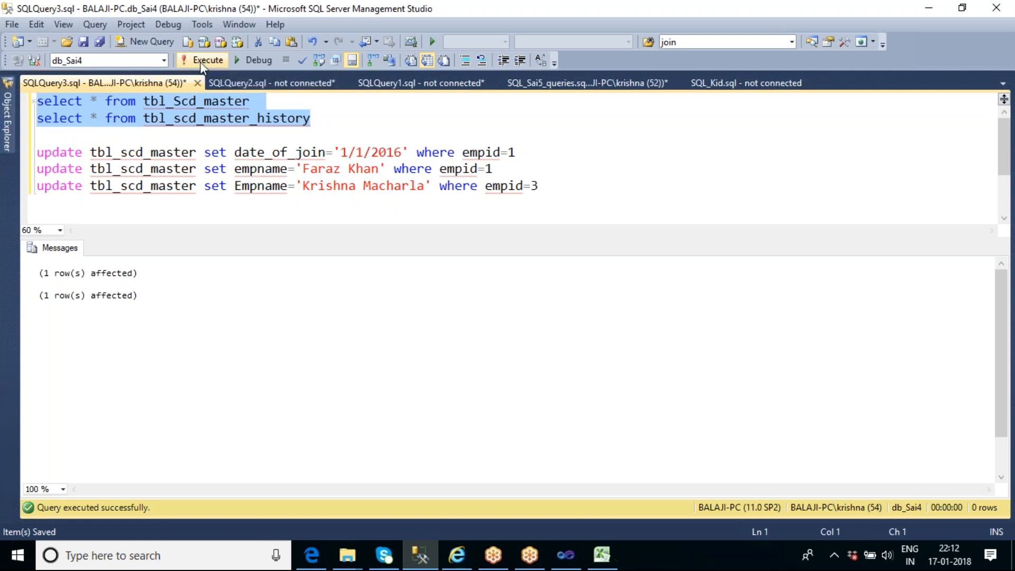
click(204, 60)
click(132, 284)
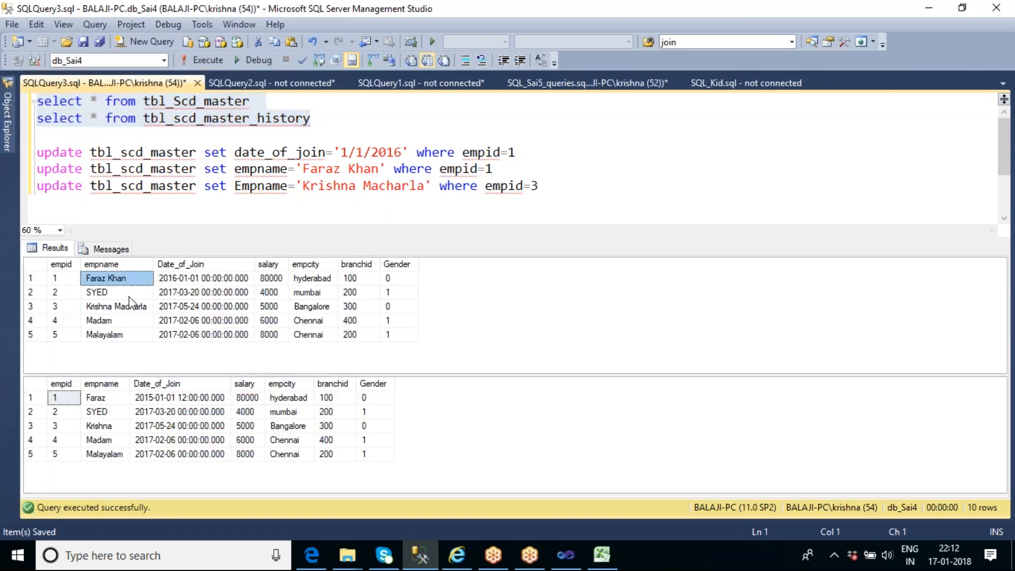
click(130, 309)
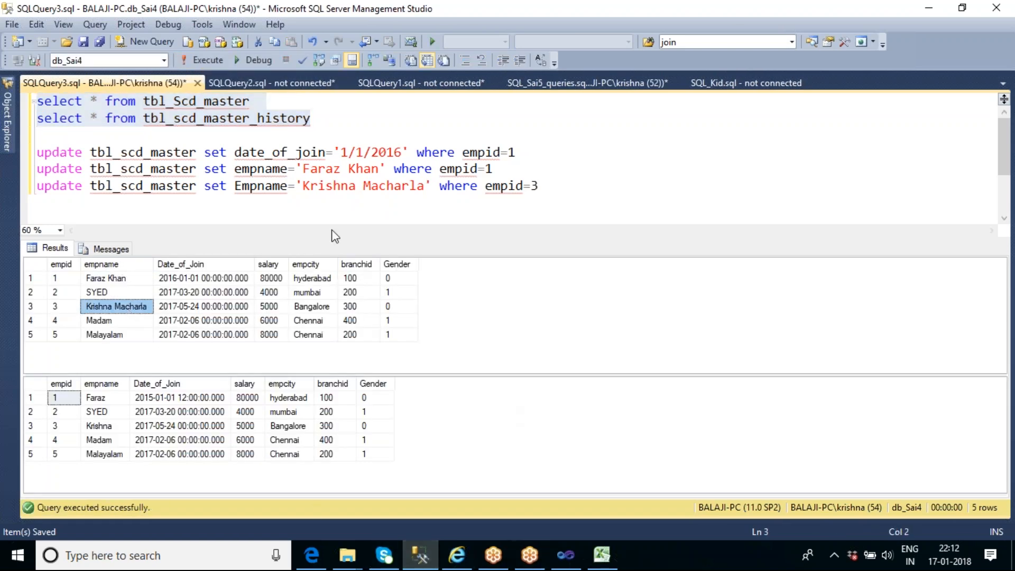
double_click(259, 169)
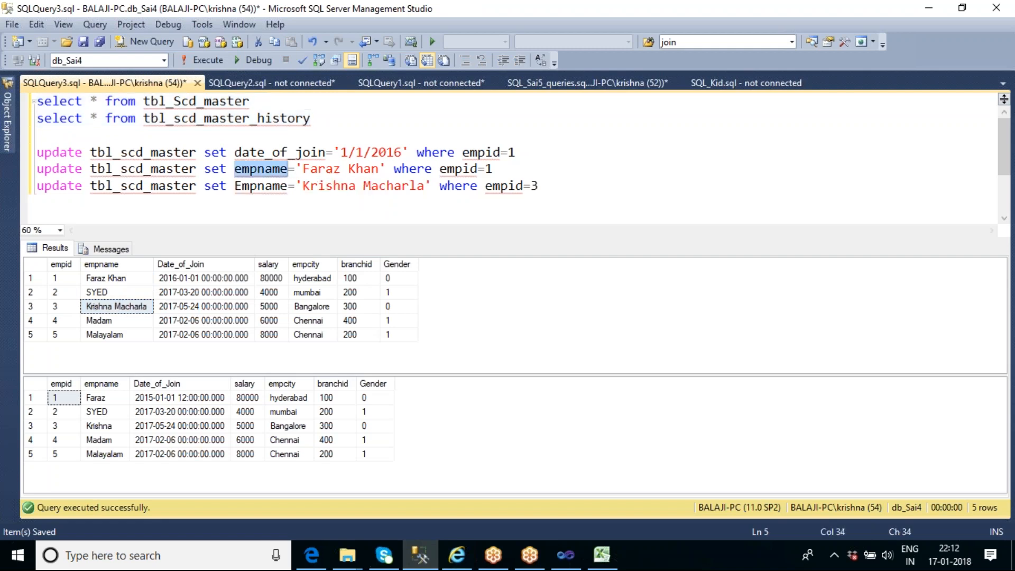
Switch to Visual Studio and open the Slowly Changing Dimension wizard to review the change types of the dimension columns
click(565, 555)
click(297, 220)
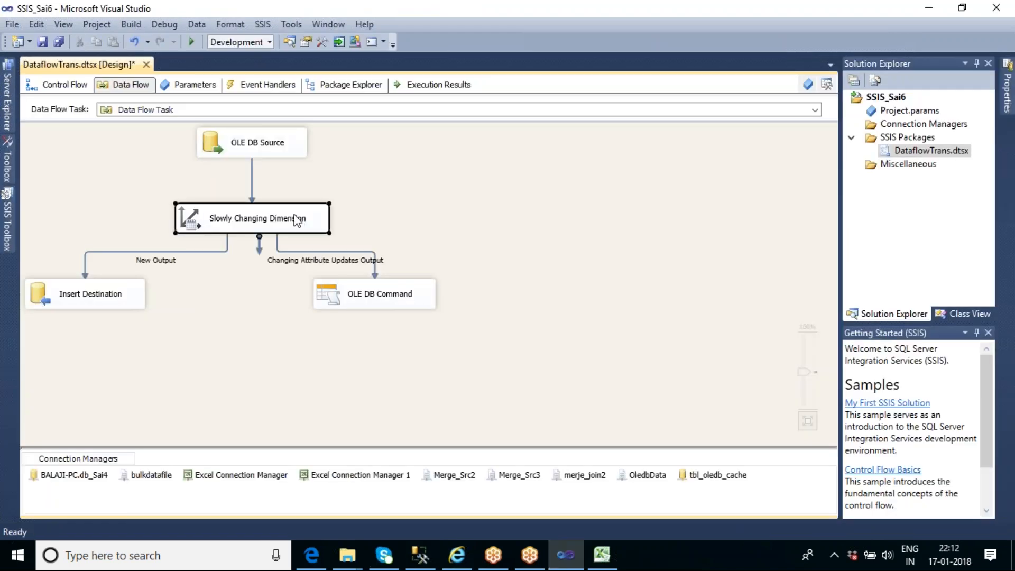
double_click(297, 220)
click(324, 413)
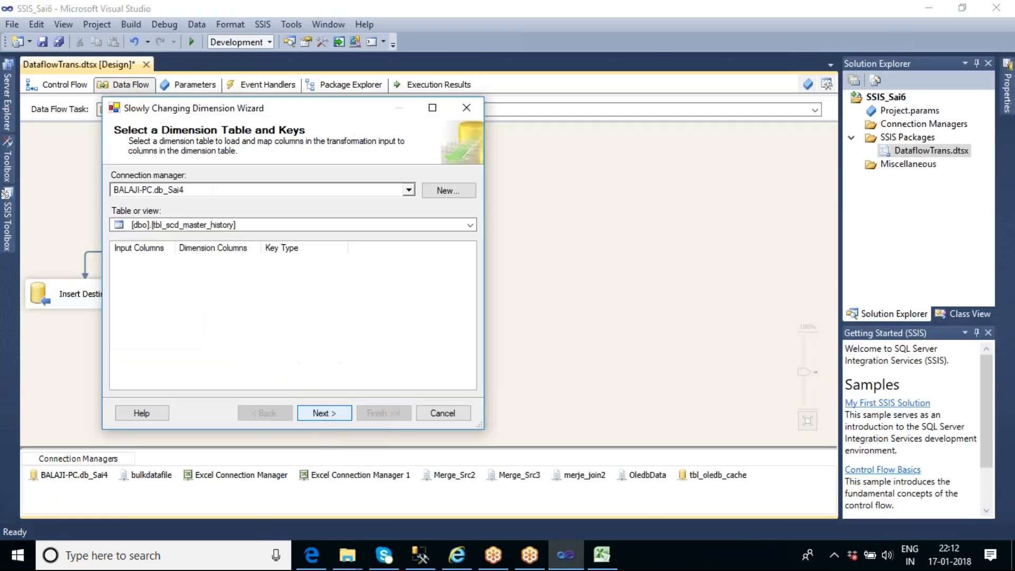
click(324, 413)
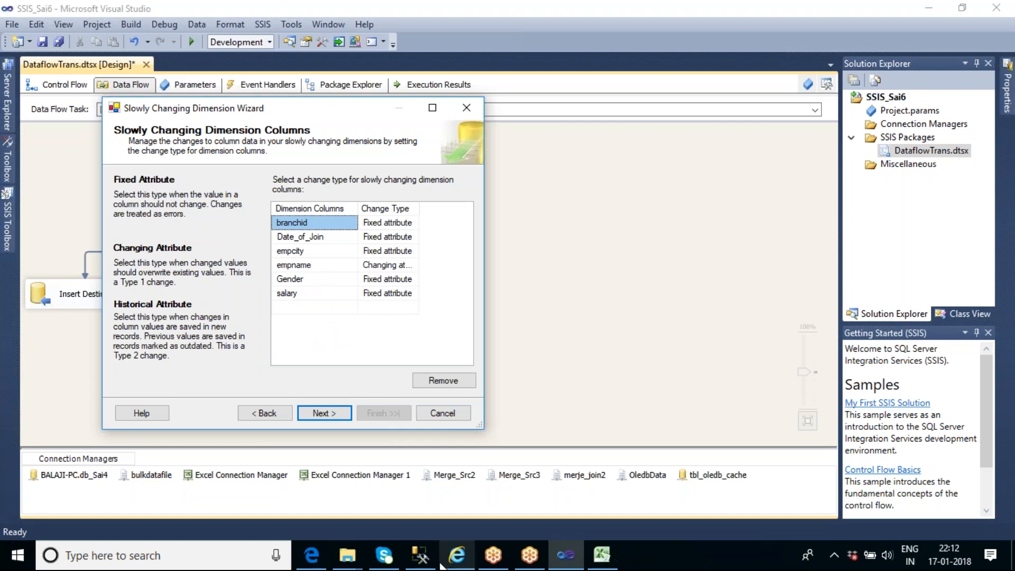
Switch to Management Studio and check the empname values for employees 1 and 3 in the tbl_scd_master_history results
click(419, 558)
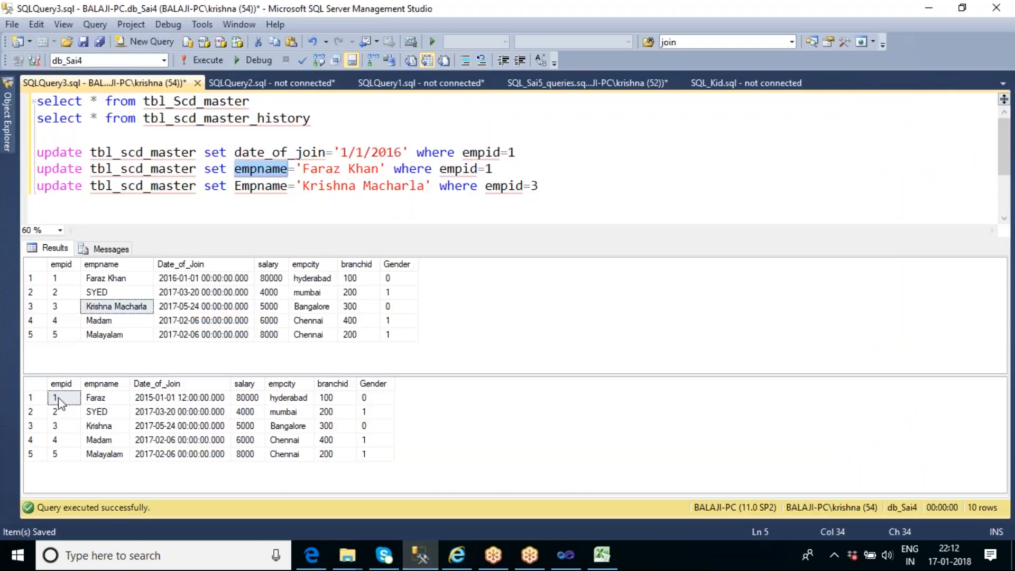
click(98, 399)
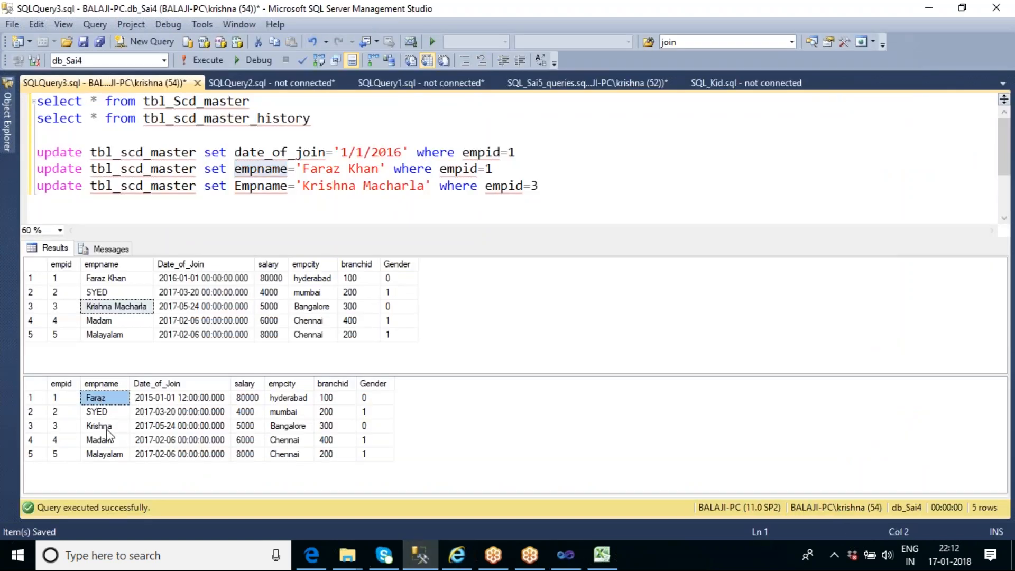
click(107, 430)
click(107, 402)
click(113, 427)
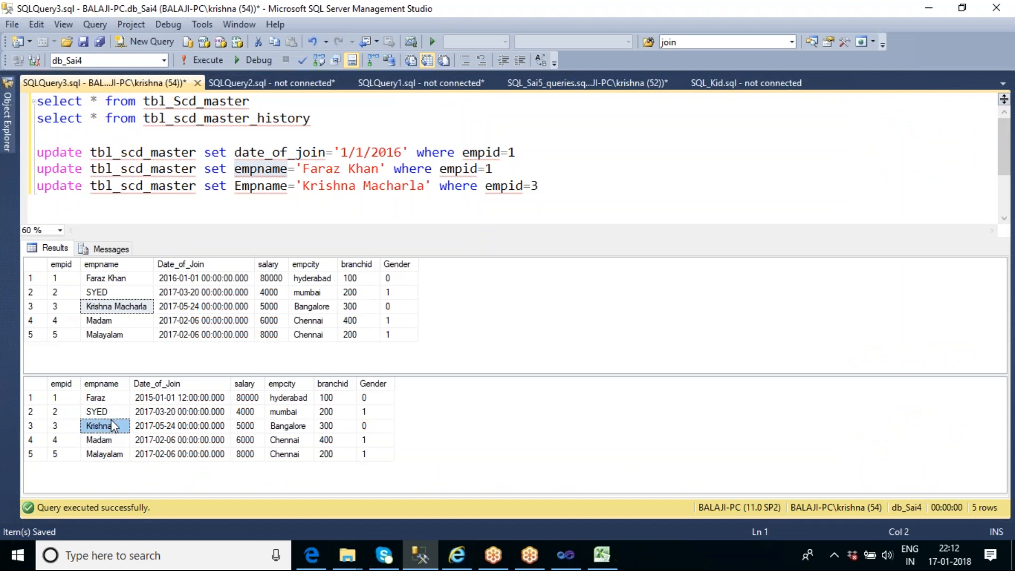
Return to Visual Studio and complete the Slowly Changing Dimension wizard with its existing attribute and inferred member settings
click(574, 564)
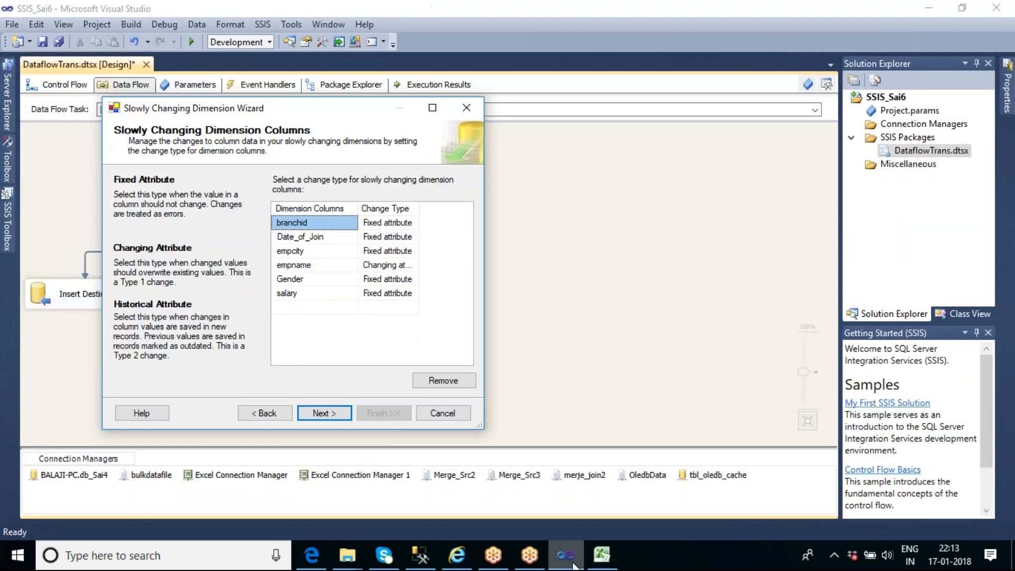
click(318, 414)
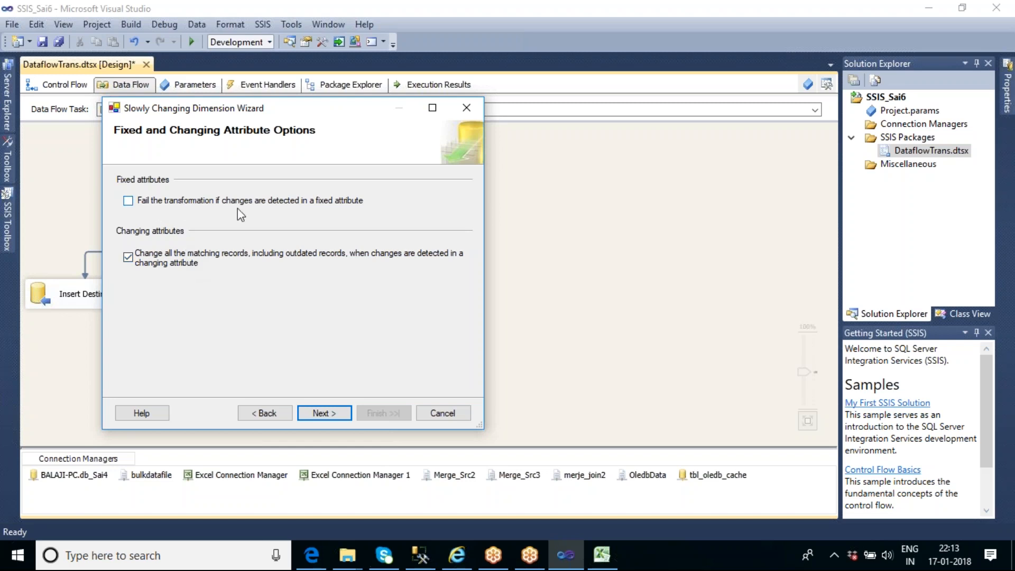
click(327, 413)
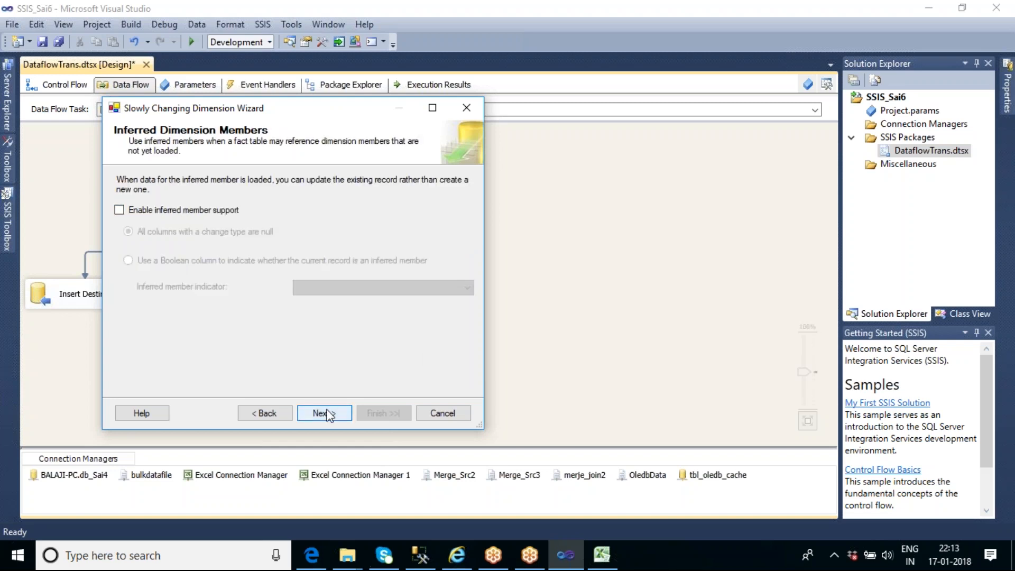
click(327, 414)
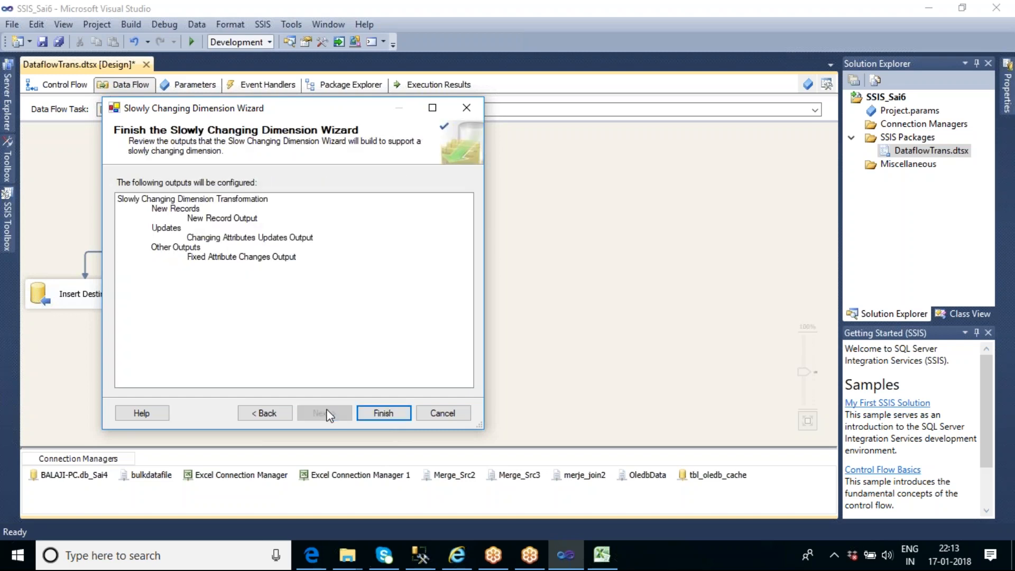
click(366, 414)
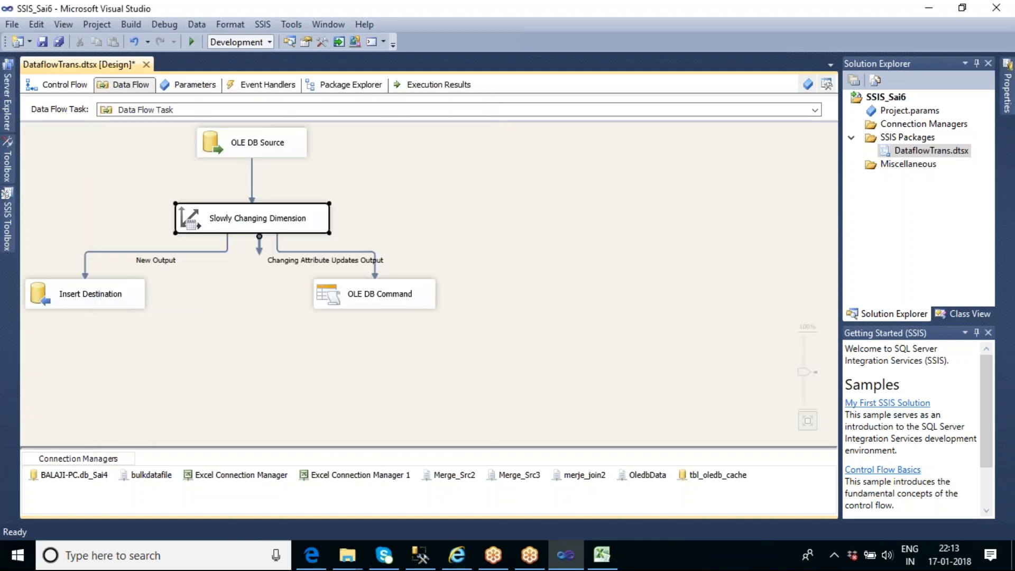
Reposition the OLE DB Command closer beneath the Slowly Changing Dimension component and execute the data flow task
drag(280, 297, 372, 297)
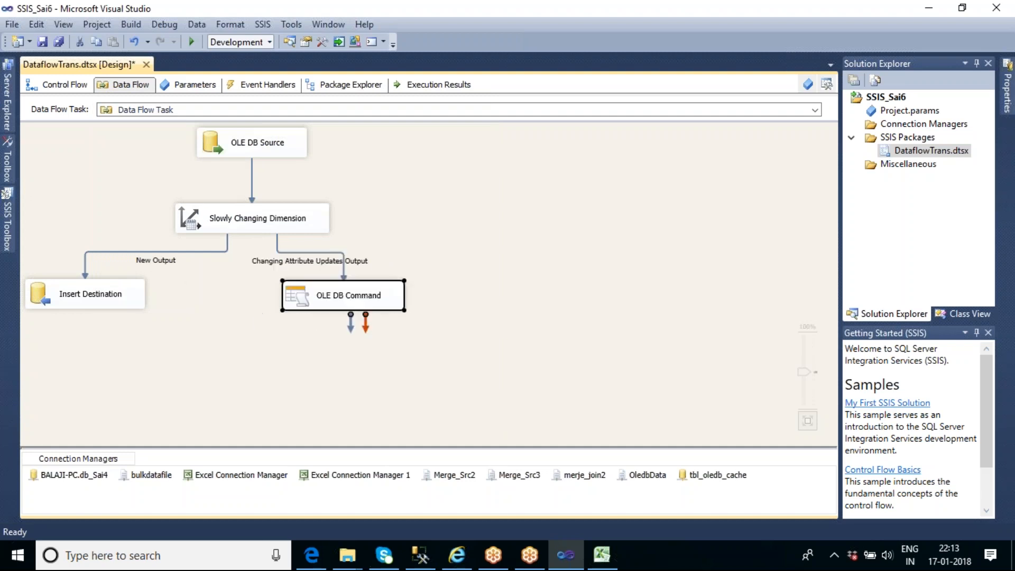
click(423, 378)
right_click(471, 200)
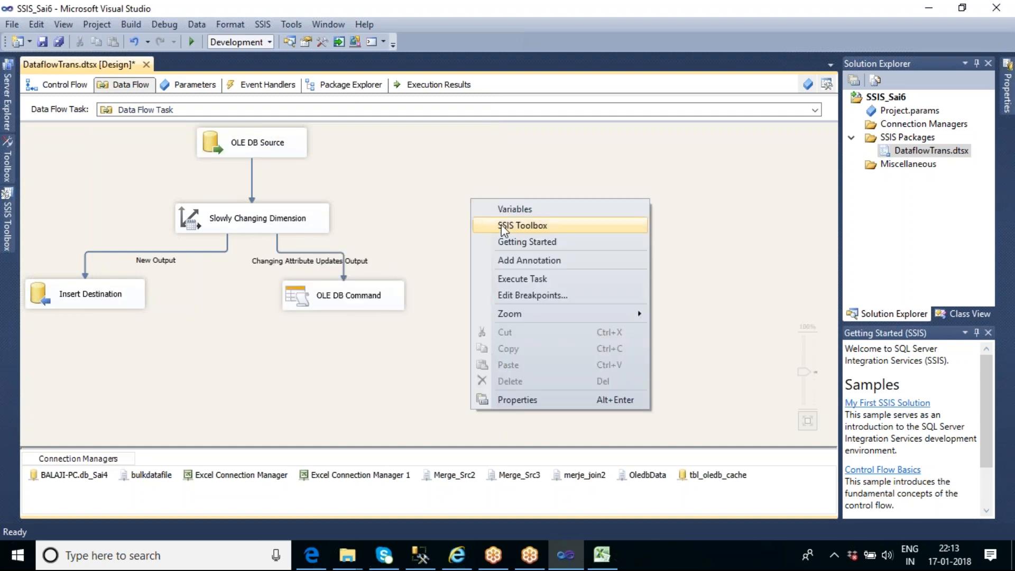
click(522, 279)
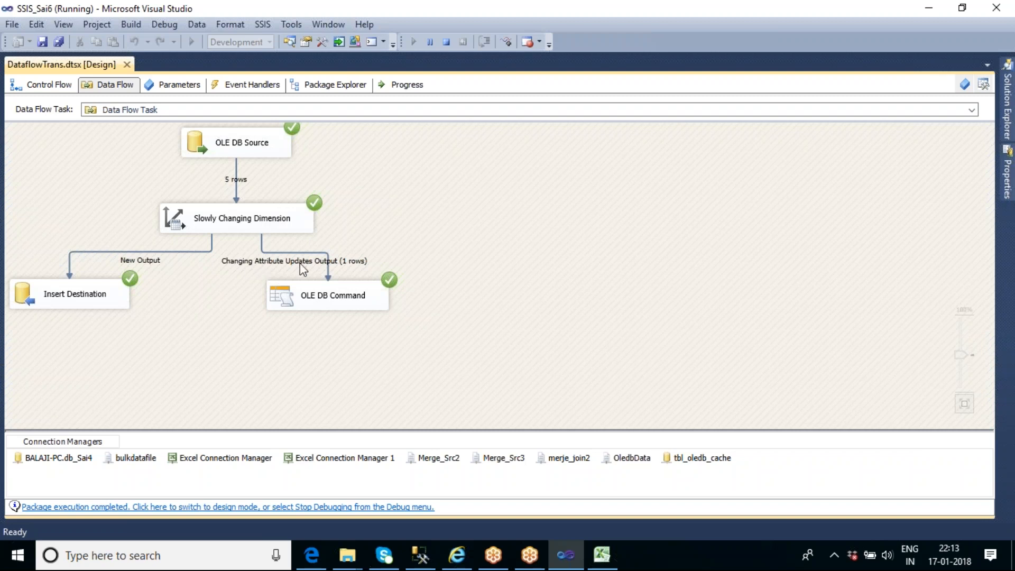
Switch to Management Studio, query tbl_scd_master_history and check the empname of employee 3
click(428, 560)
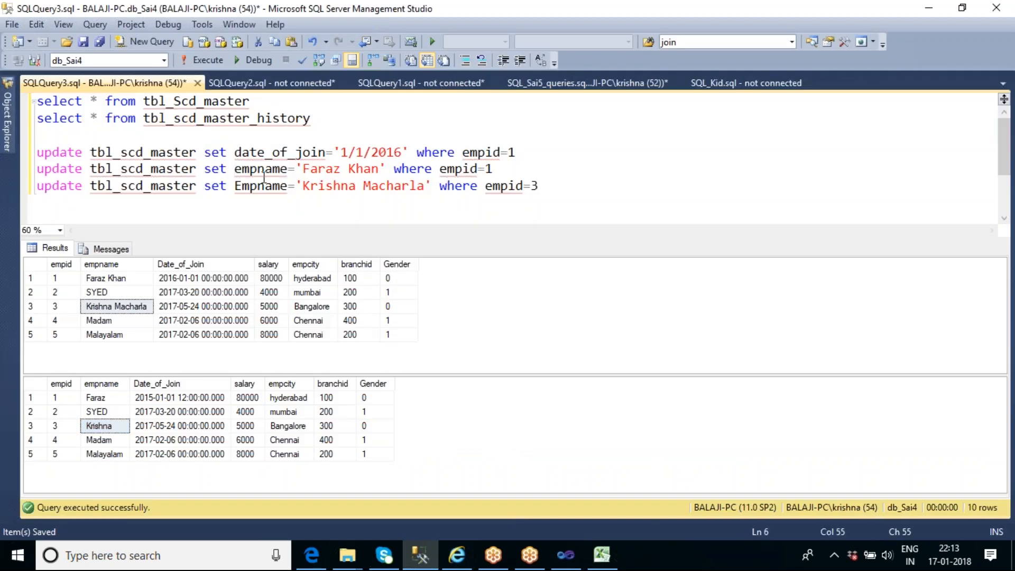
drag(317, 117, 36, 118)
click(203, 60)
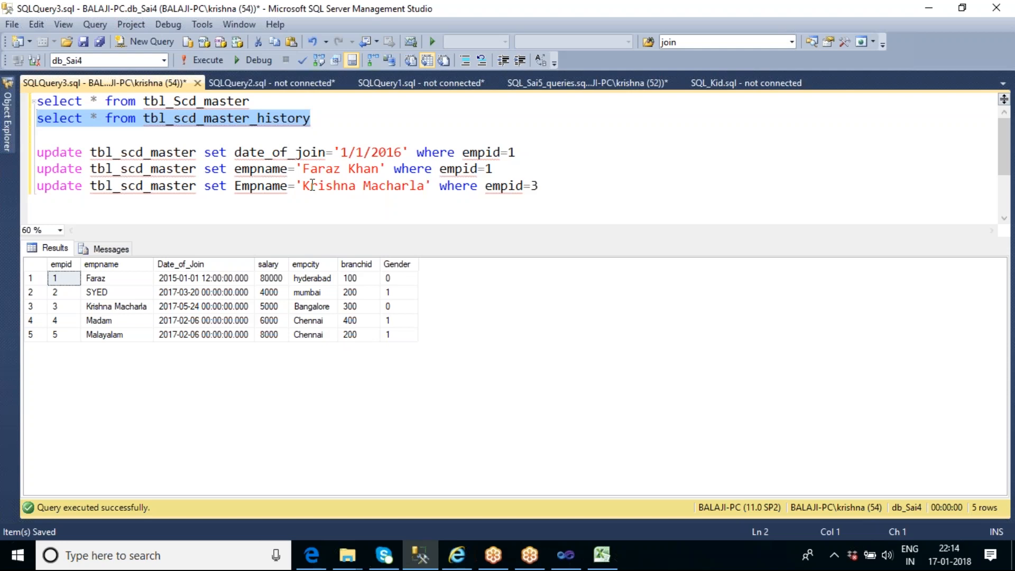
click(122, 309)
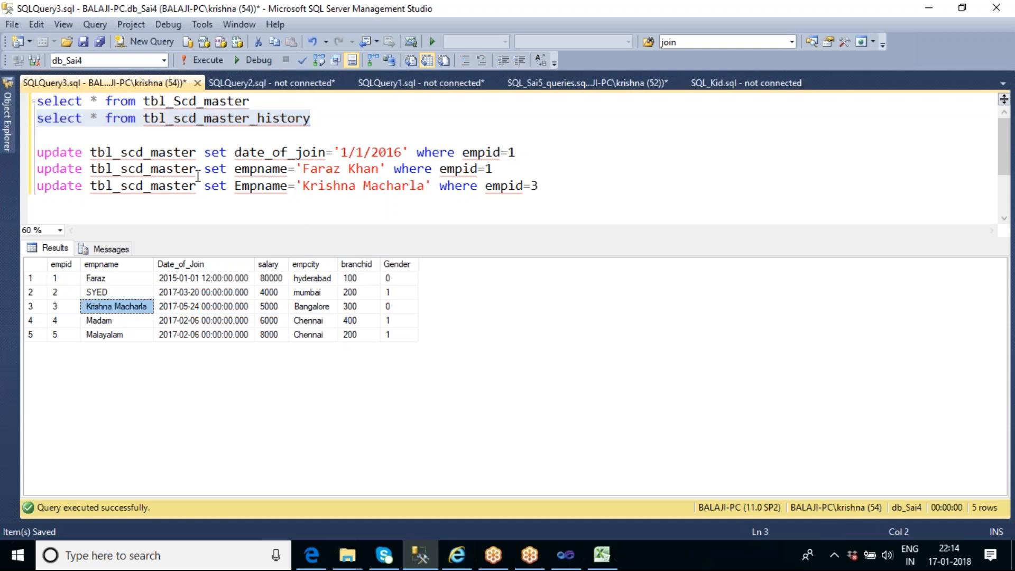
Query tbl_Scd_master and tbl_scd_master_history in turn to compare the employee rows, examining the history row for empid 3
drag(274, 100, 36, 101)
click(203, 60)
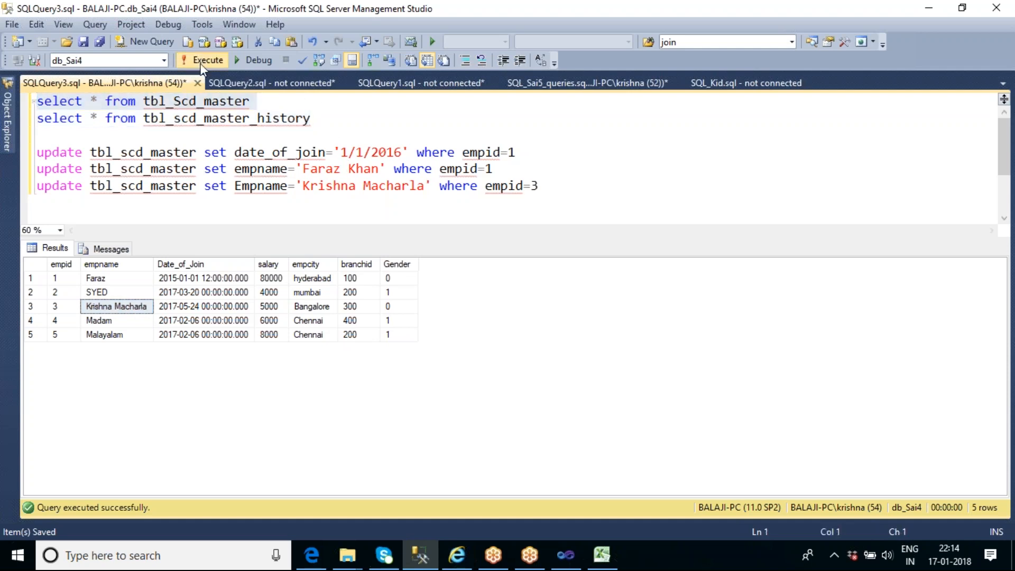
drag(318, 122, 35, 122)
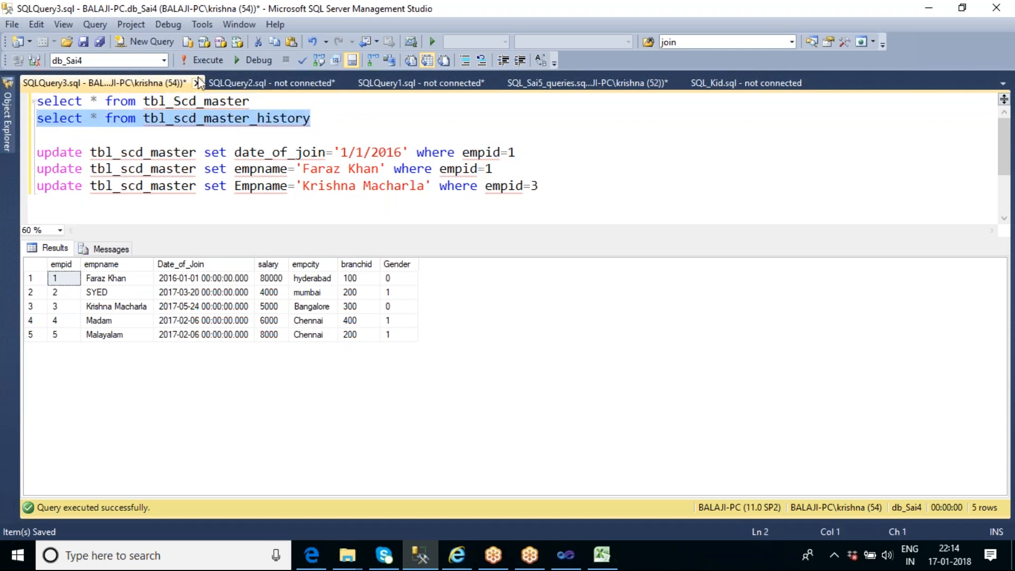
key(F5)
click(550, 189)
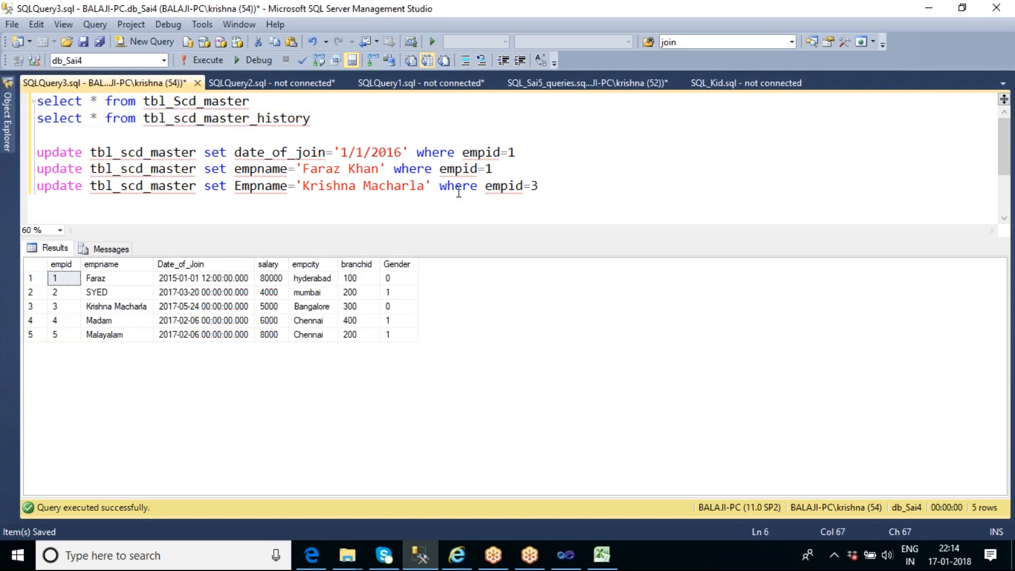
click(32, 306)
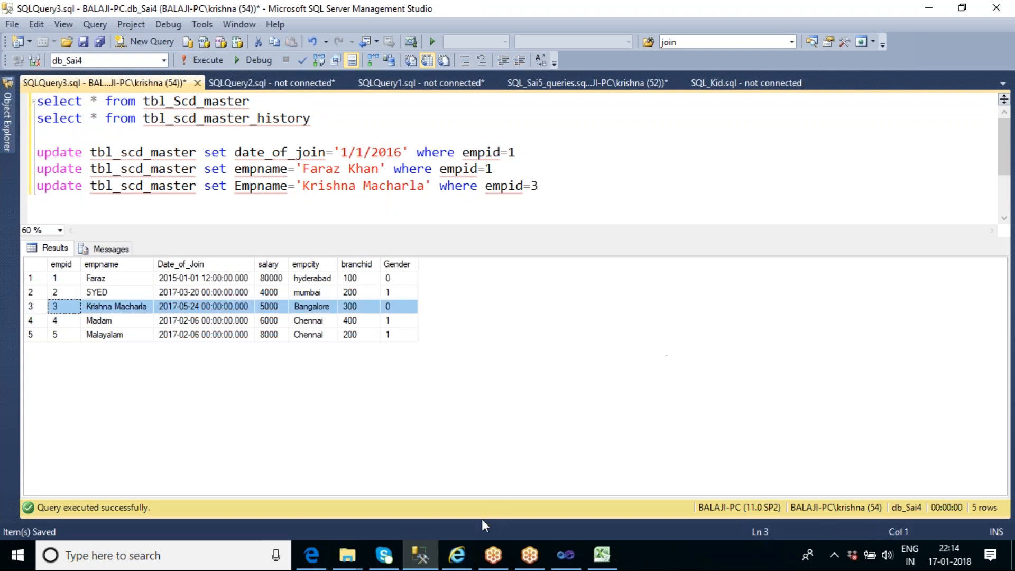
Return to Visual Studio, stop debugging and reopen the Slowly Changing Dimension wizard at the column change types
click(565, 555)
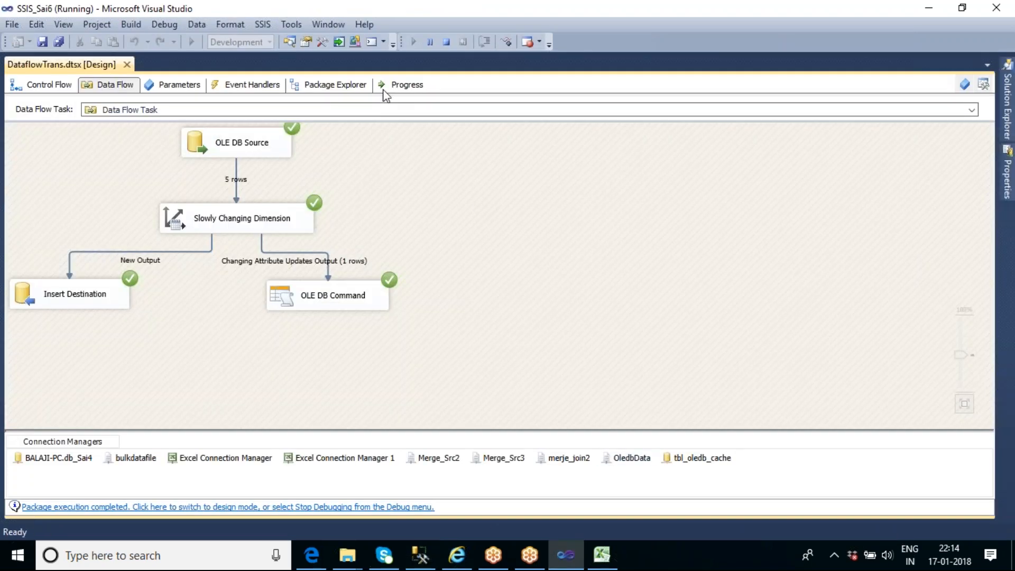
click(446, 42)
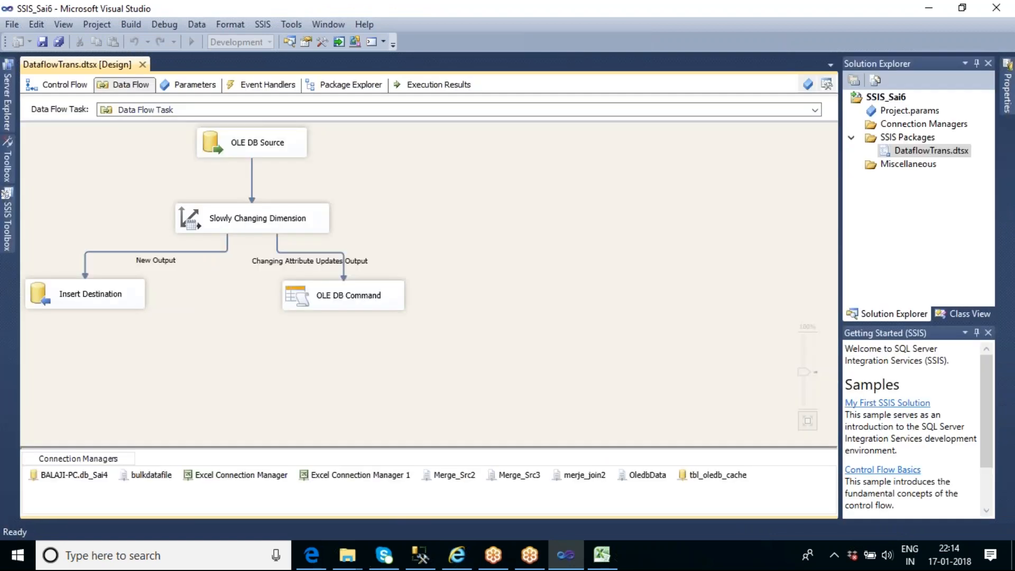
double_click(254, 218)
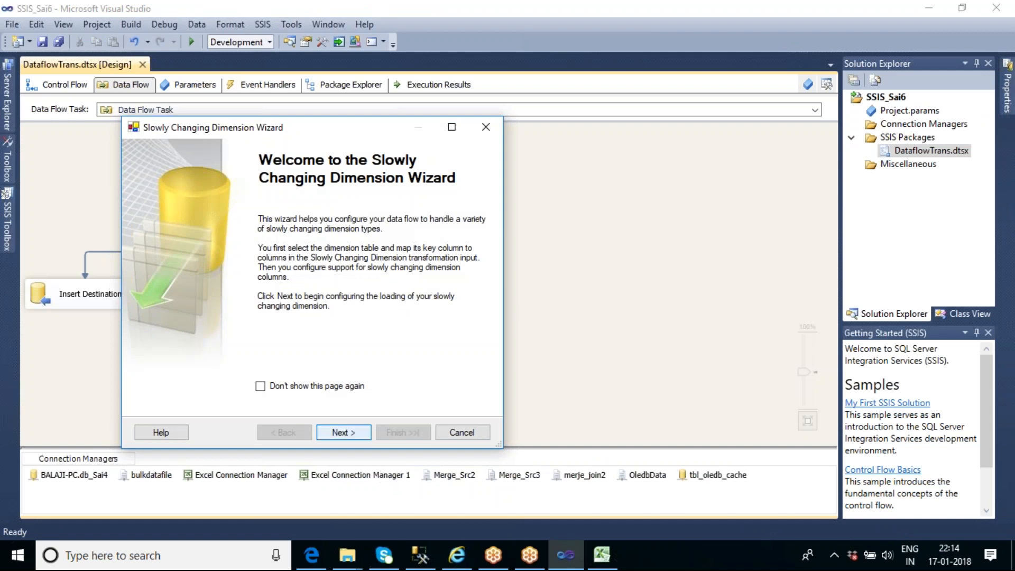
click(343, 432)
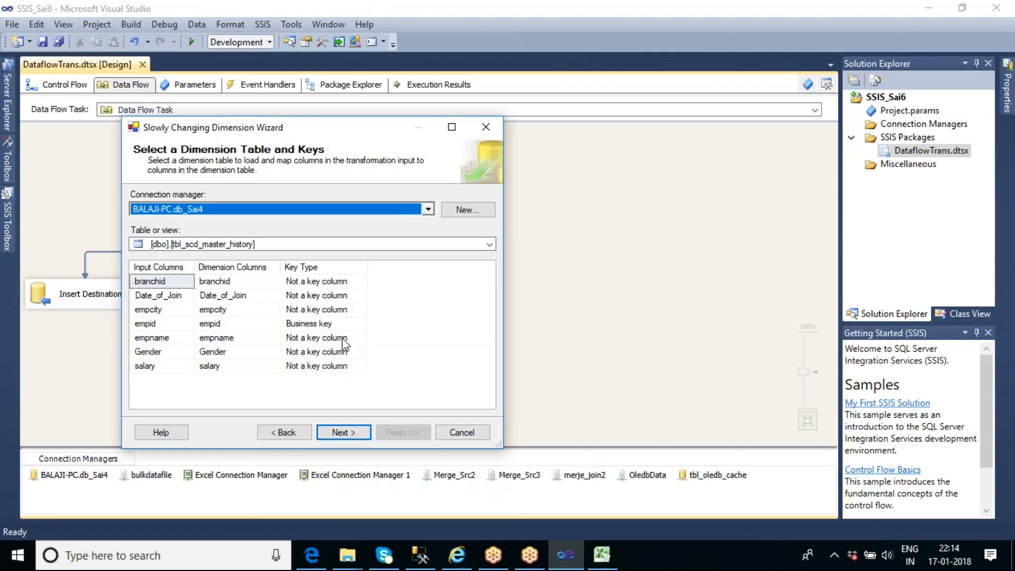
click(343, 432)
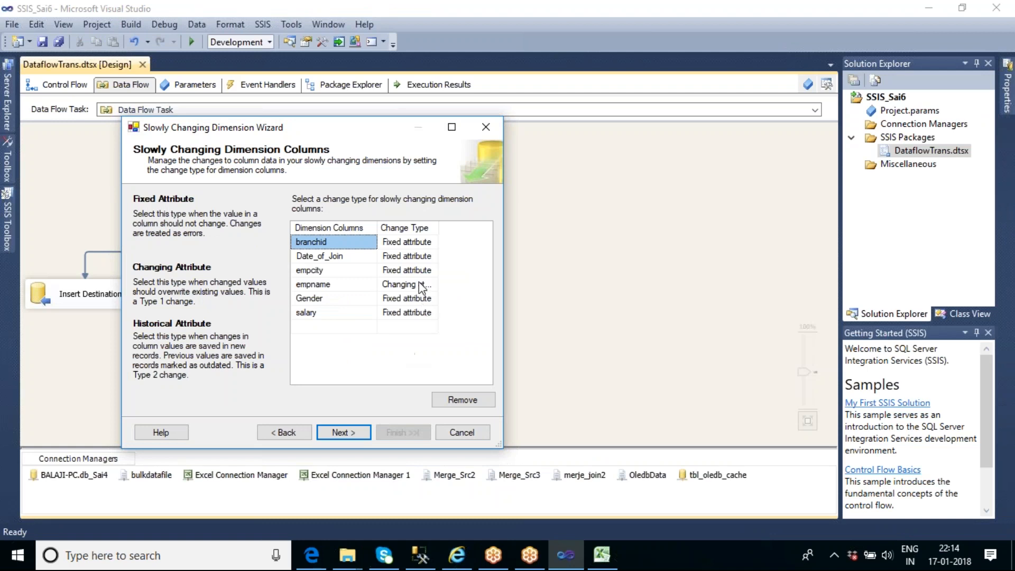
Review the fixed and changing attribute options and finish the wizard without enabling inferred member support
click(337, 434)
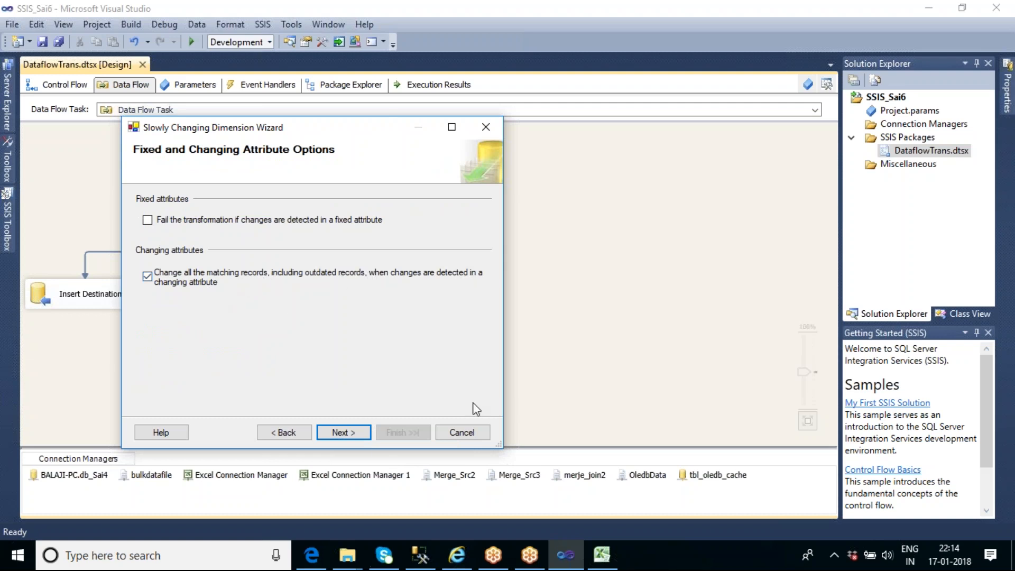
click(341, 433)
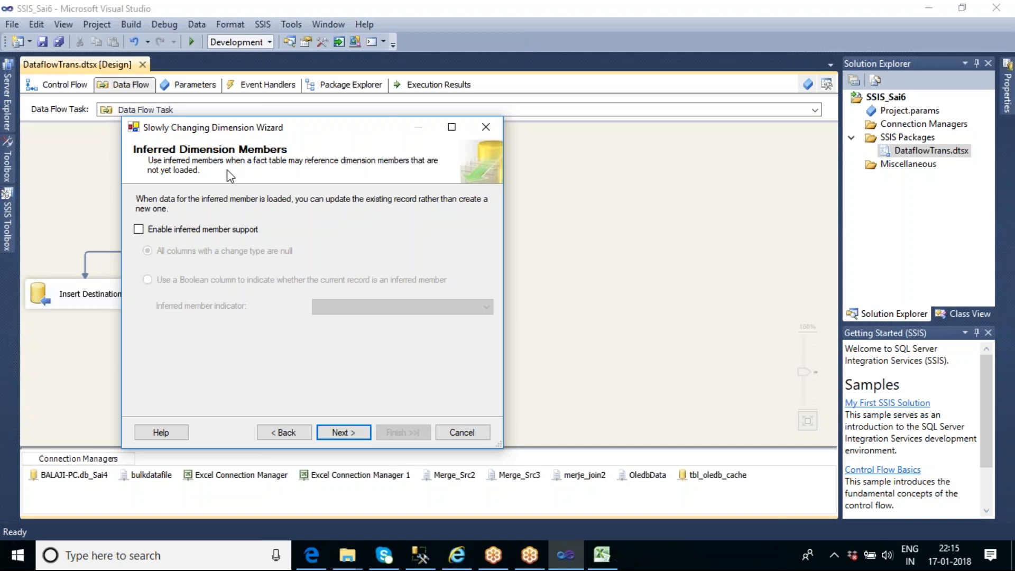
click(350, 434)
click(402, 432)
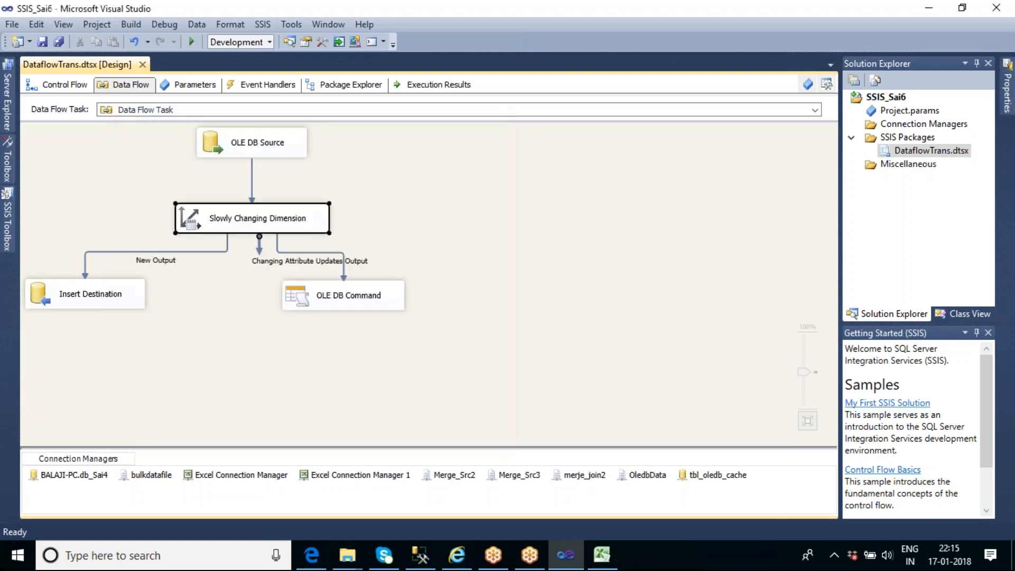
Move the OLE DB Command clear of the Slowly Changing Dimension and review the UPDATE statement in its SqlCommand property
drag(252, 291, 435, 293)
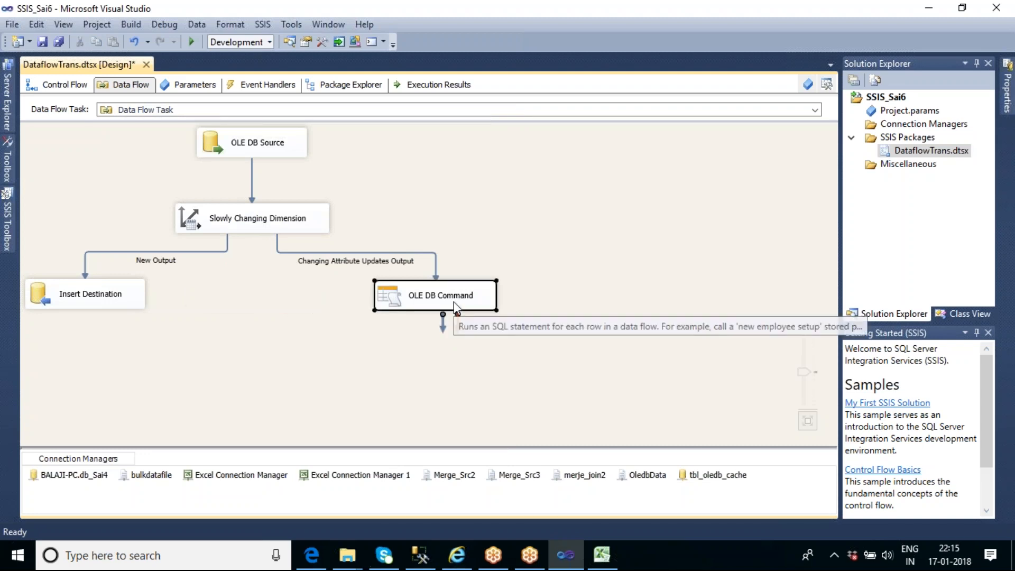
double_click(459, 306)
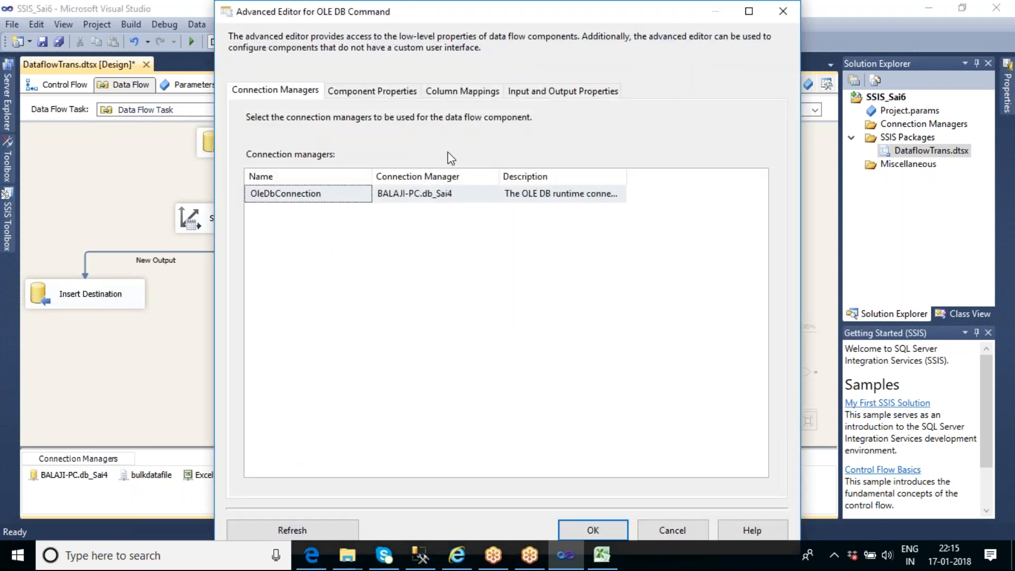
click(376, 91)
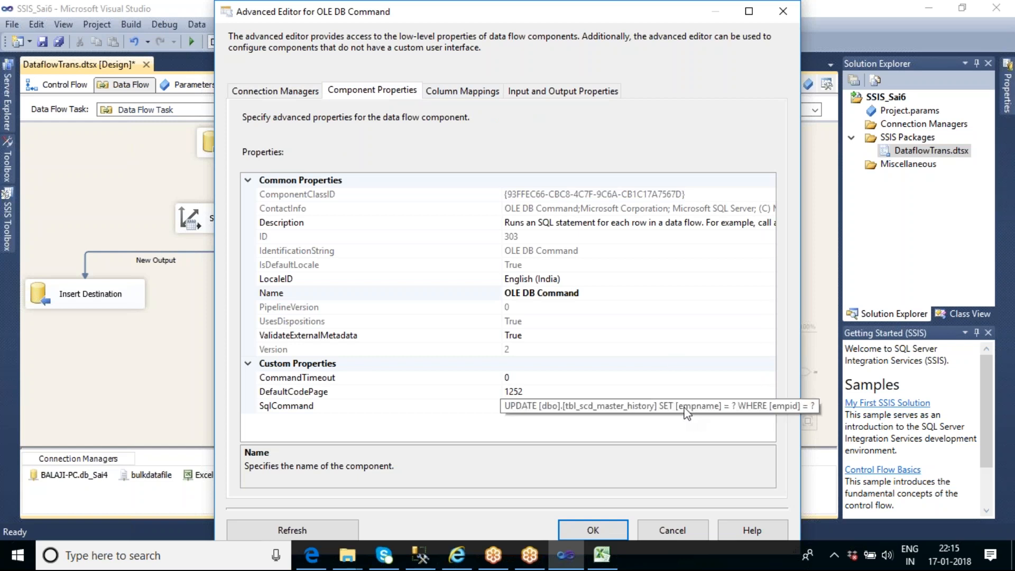
click(597, 531)
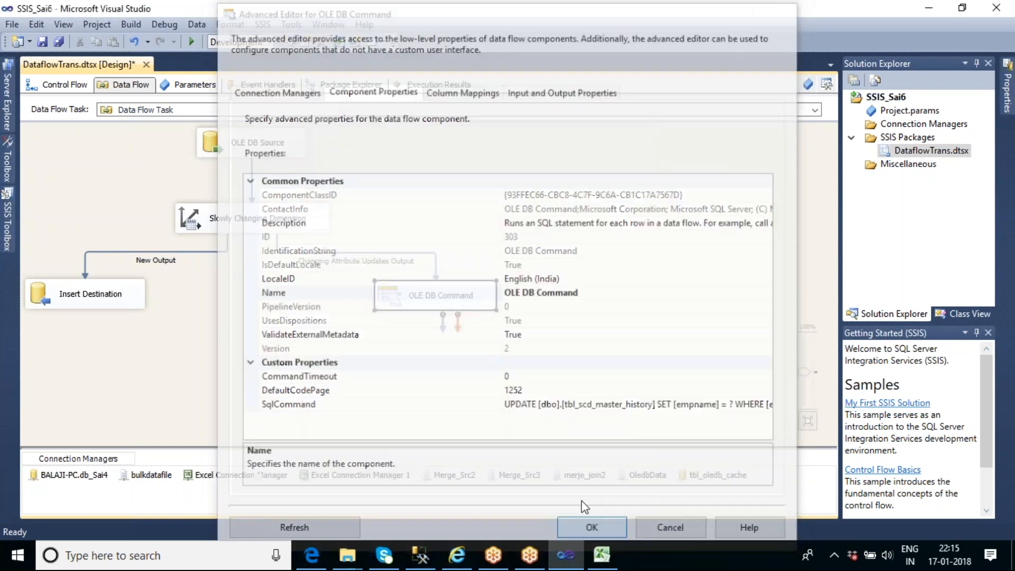
click(361, 366)
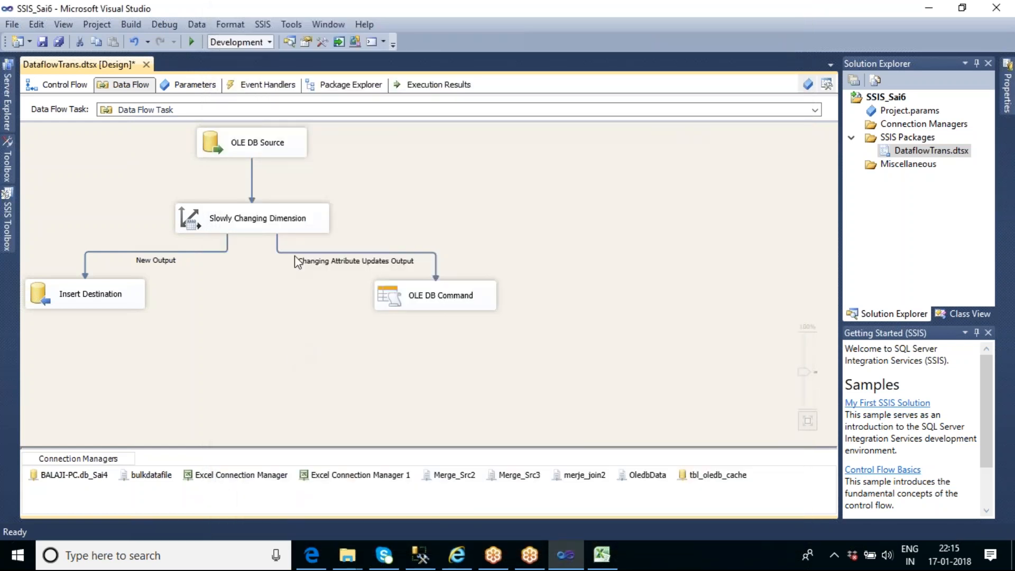
Execute the data flow task and stop debugging once the package execution completes
right_click(432, 195)
click(481, 277)
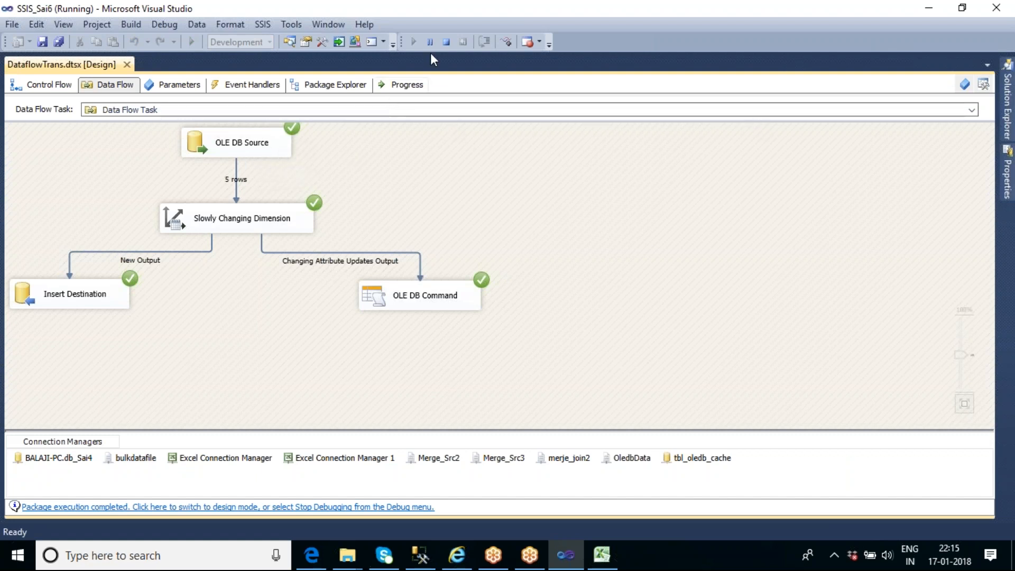
key(shift+F5)
Preview the tbl_Scd_master rows from the OLE DB Source, widening the columns to read the full names and joining dates
double_click(293, 145)
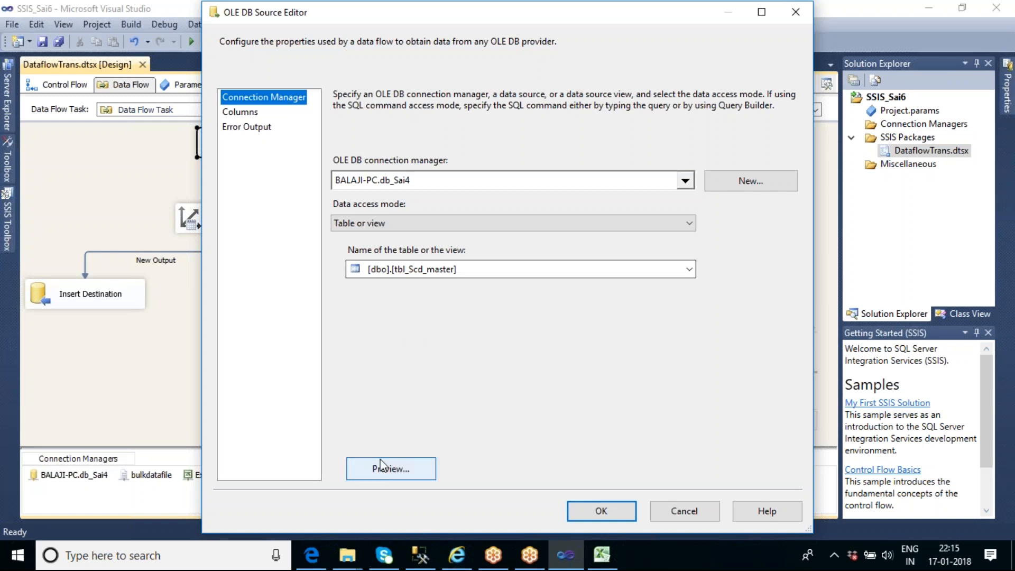
click(373, 471)
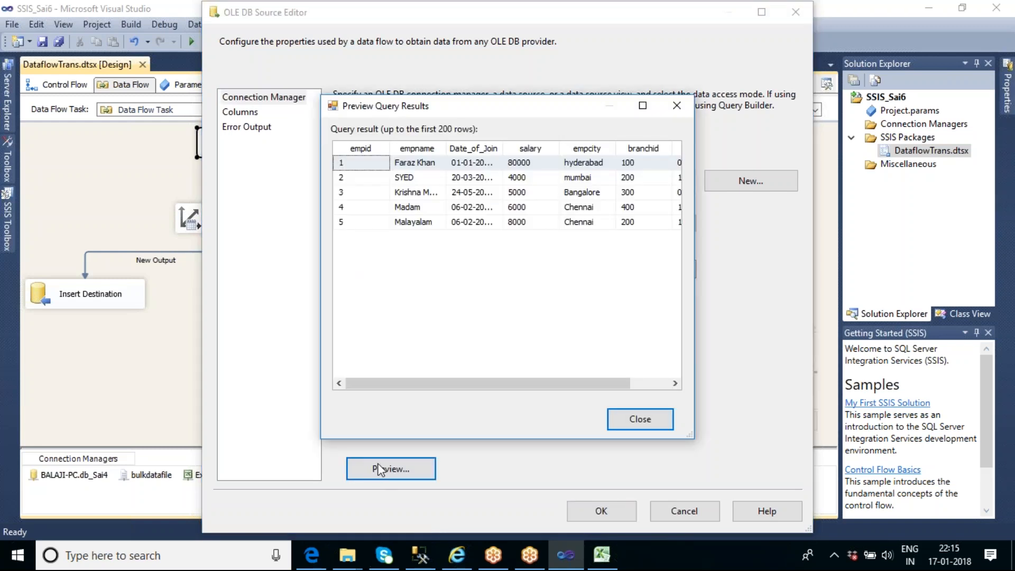
click(449, 149)
drag(449, 149, 575, 148)
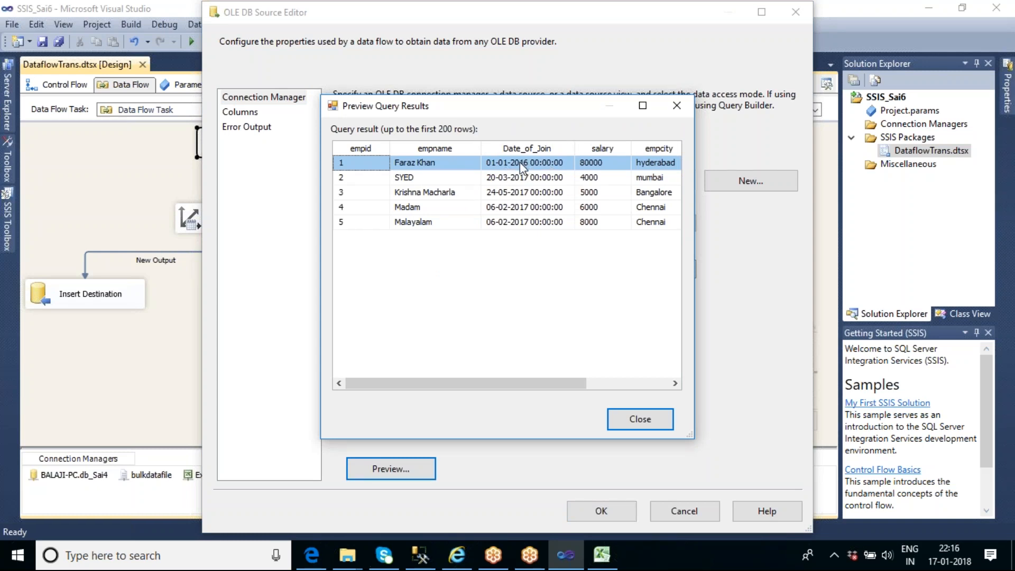
click(641, 421)
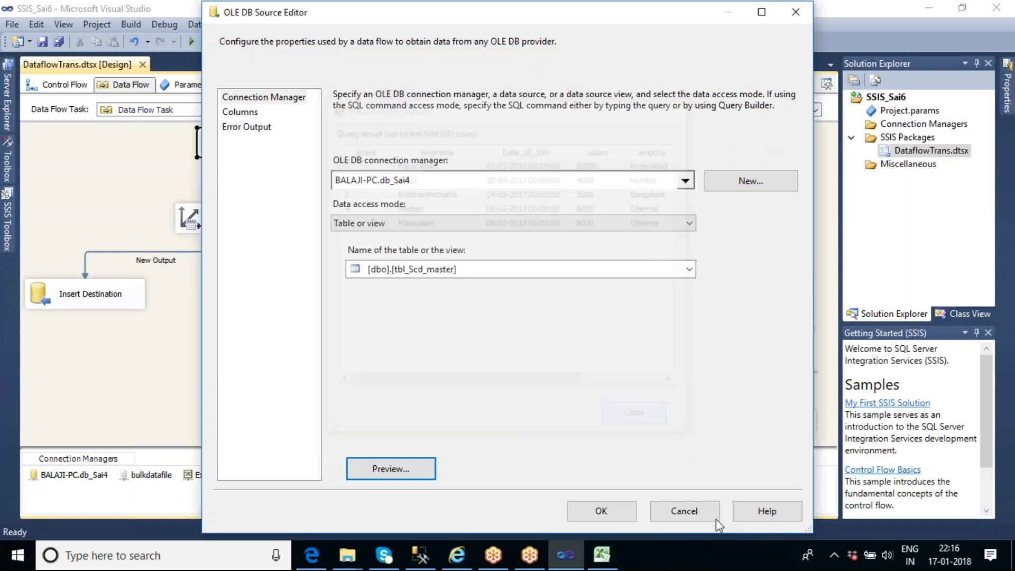
click(617, 506)
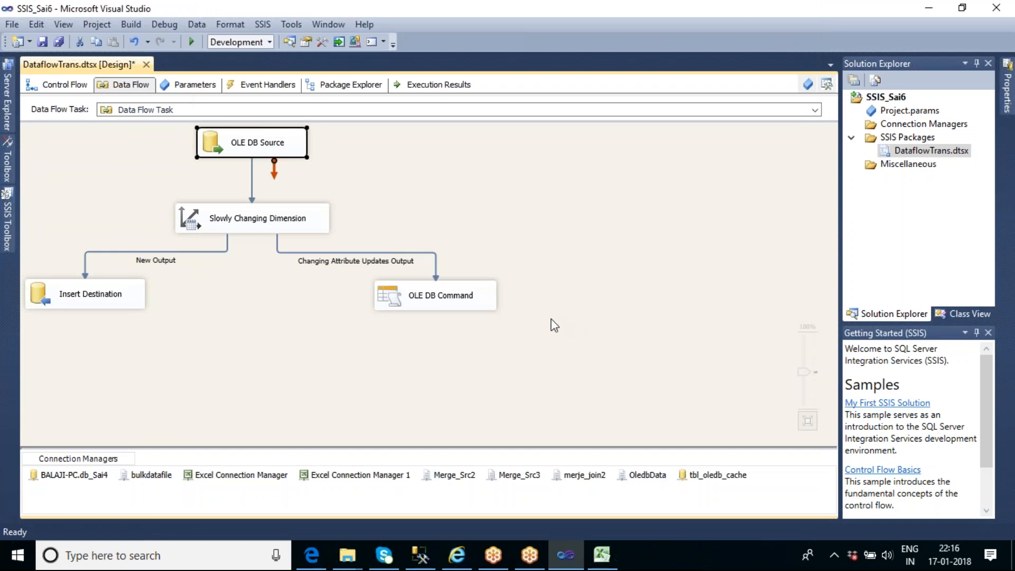
Switch to Management Studio, query tbl_Scd_master and check the Date_of_Join of empid 1
click(420, 555)
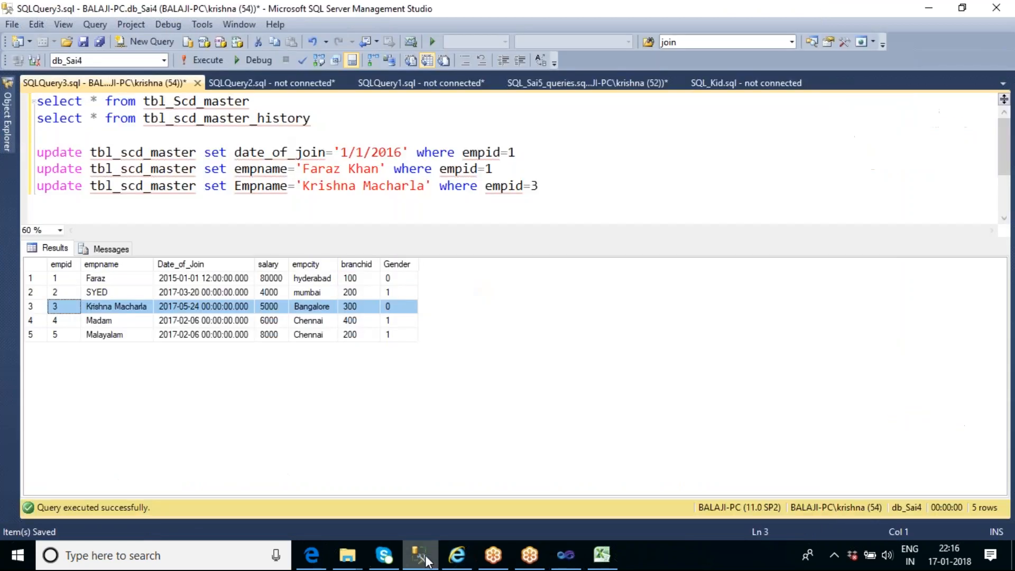
drag(255, 101, 35, 100)
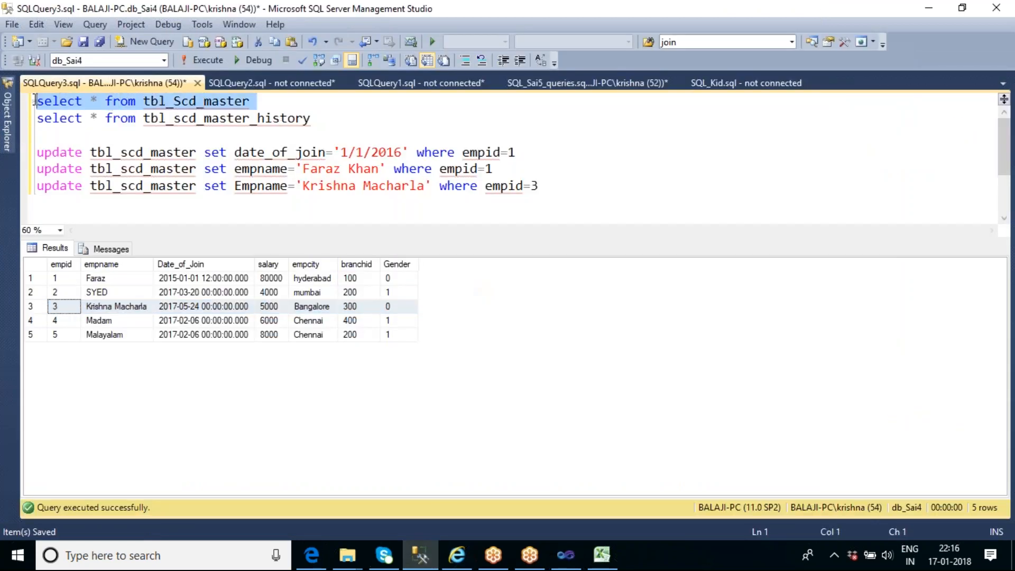
click(196, 59)
click(217, 280)
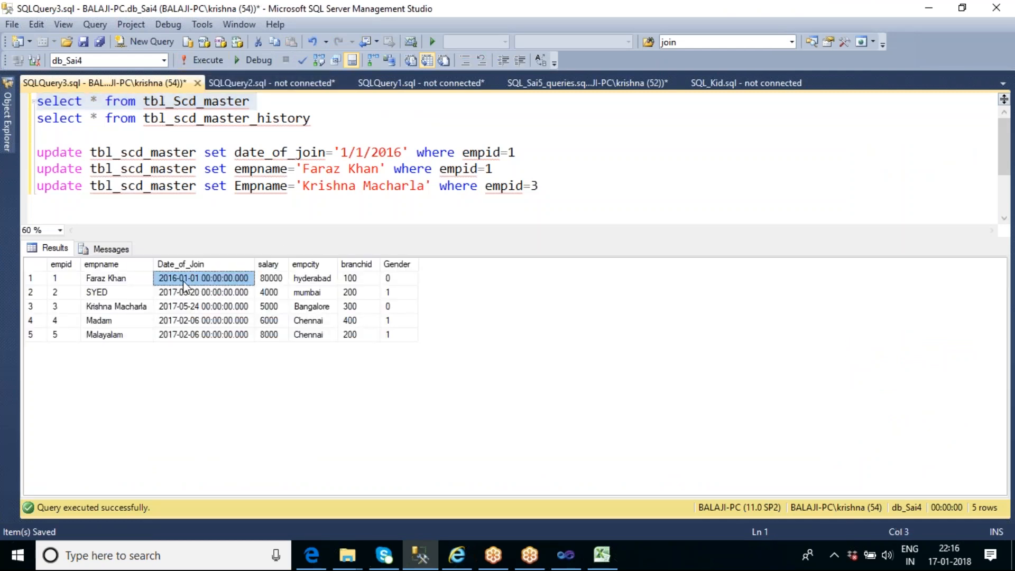
Query tbl_Scd_master and tbl_scd_master_history together and compare the row for empid 1 in both results
click(250, 206)
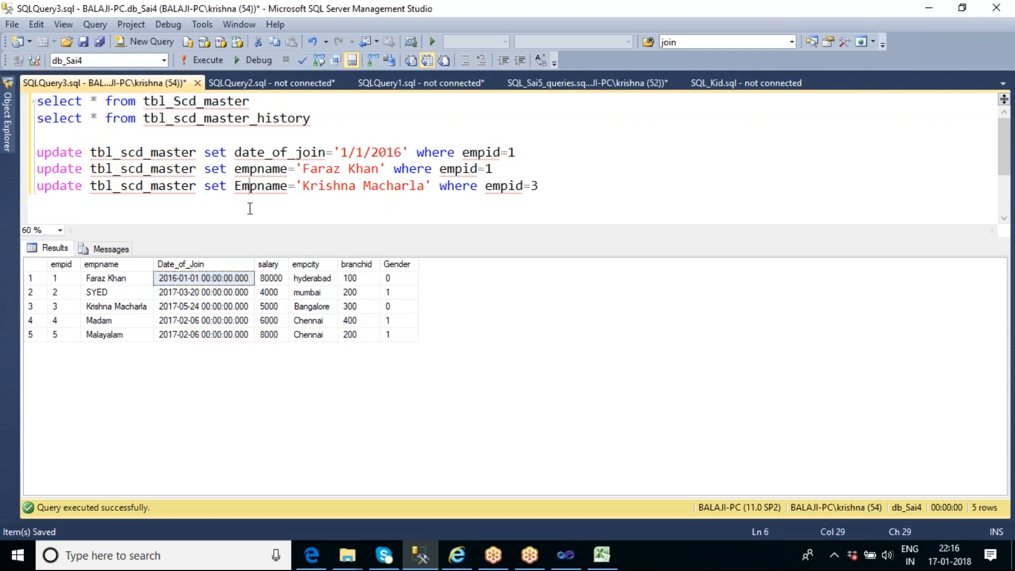
drag(315, 121, 36, 101)
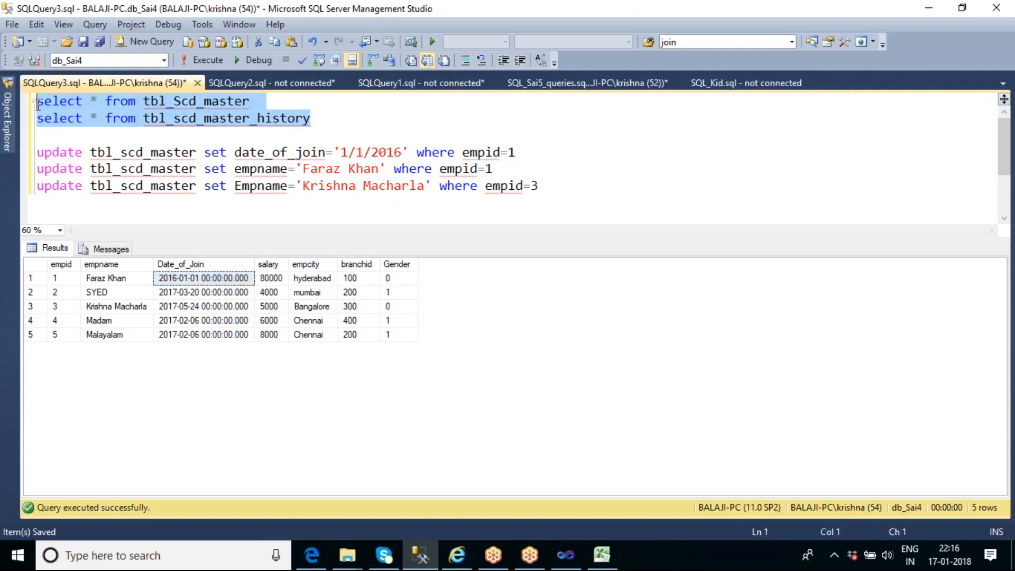
click(192, 66)
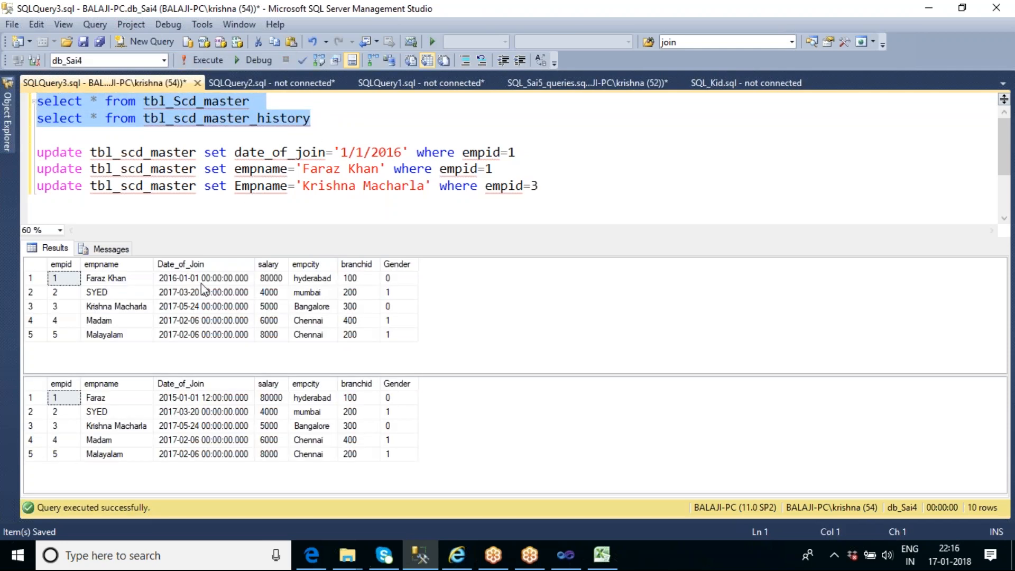
click(38, 278)
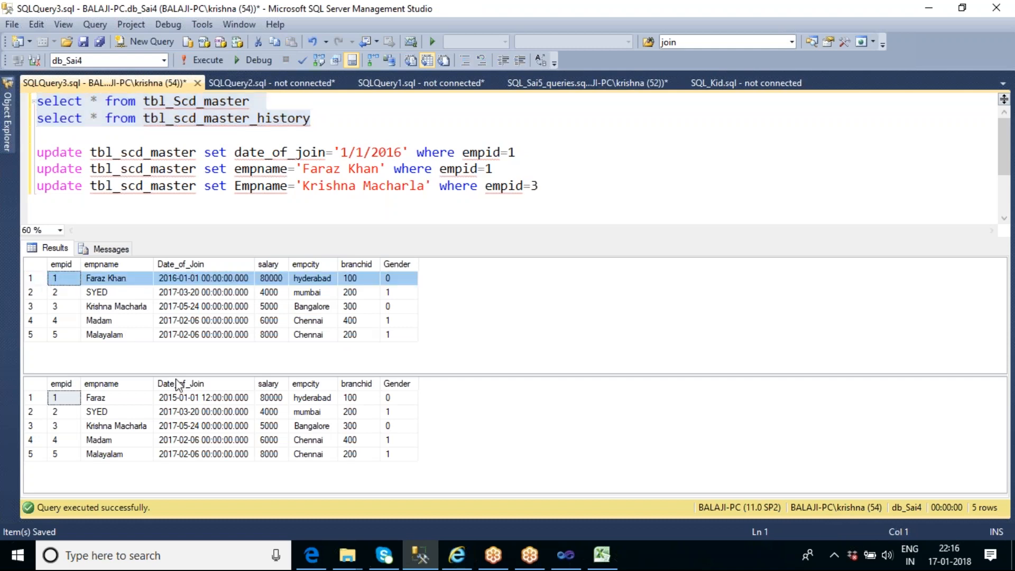
click(187, 401)
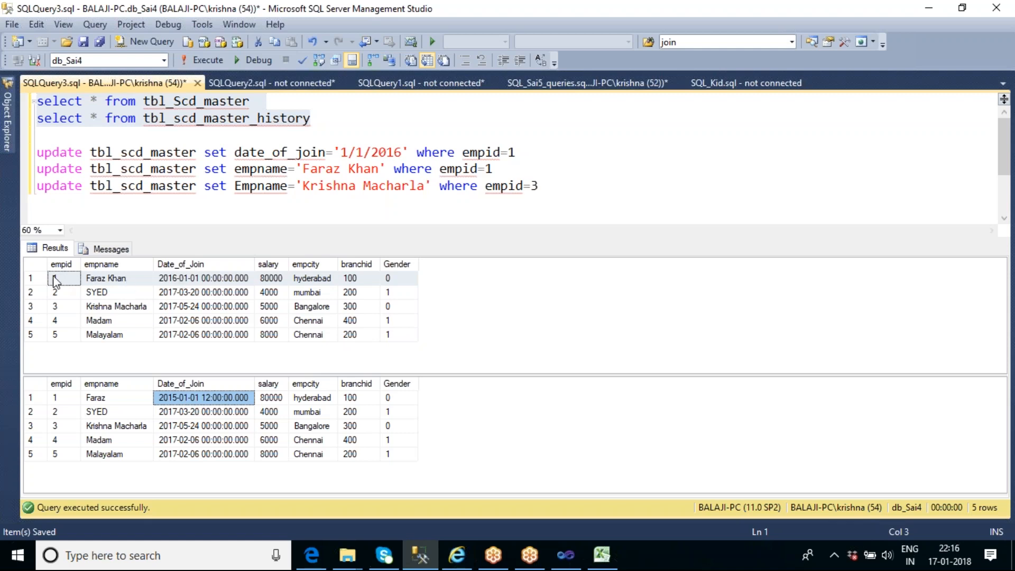
click(37, 279)
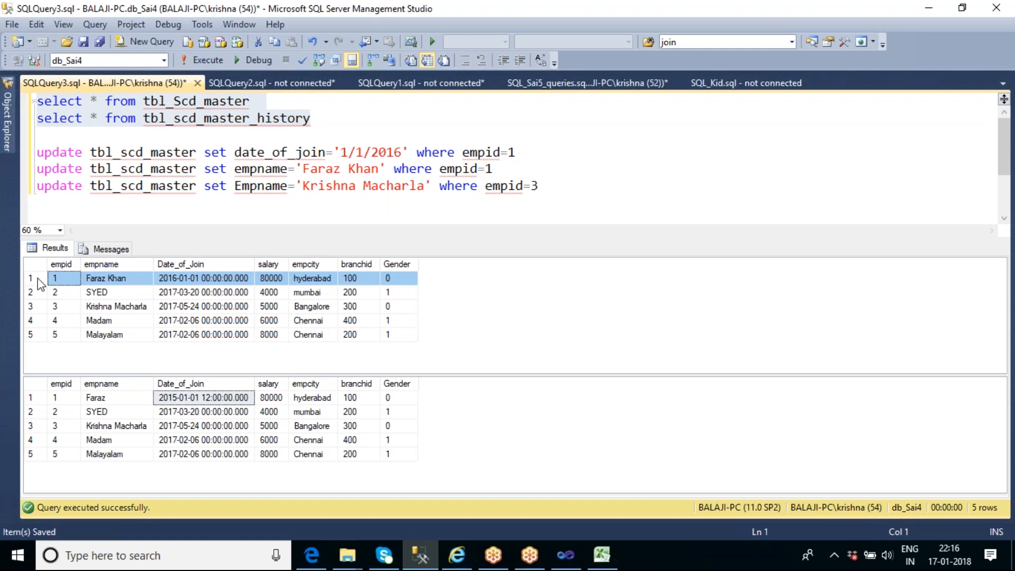
Change the date_of_join update statement to '1/1/2015' for empid 1 and run only that statement
click(402, 153)
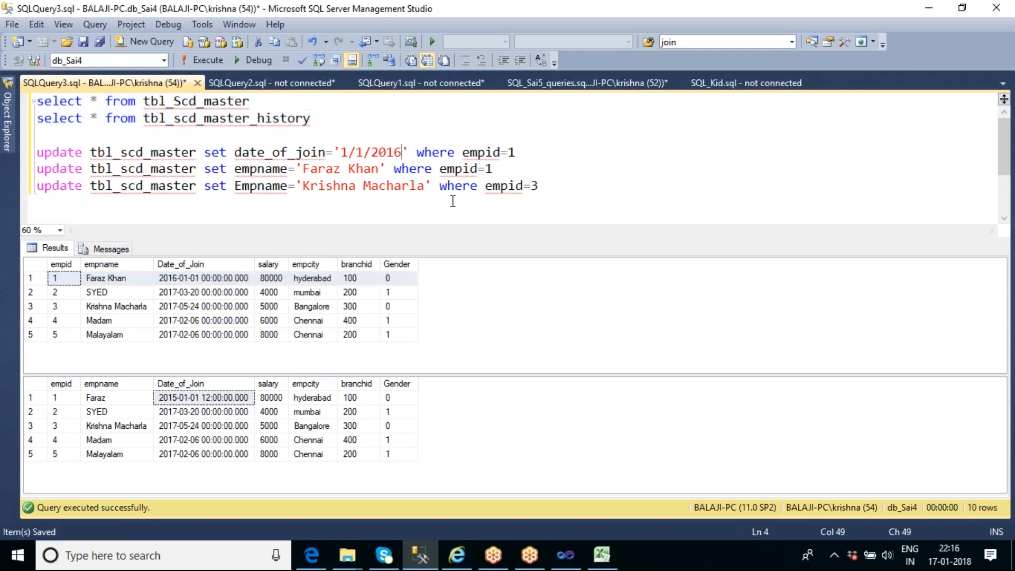
key(BackSpace)
text(5)
key(End)
key(shift+Home)
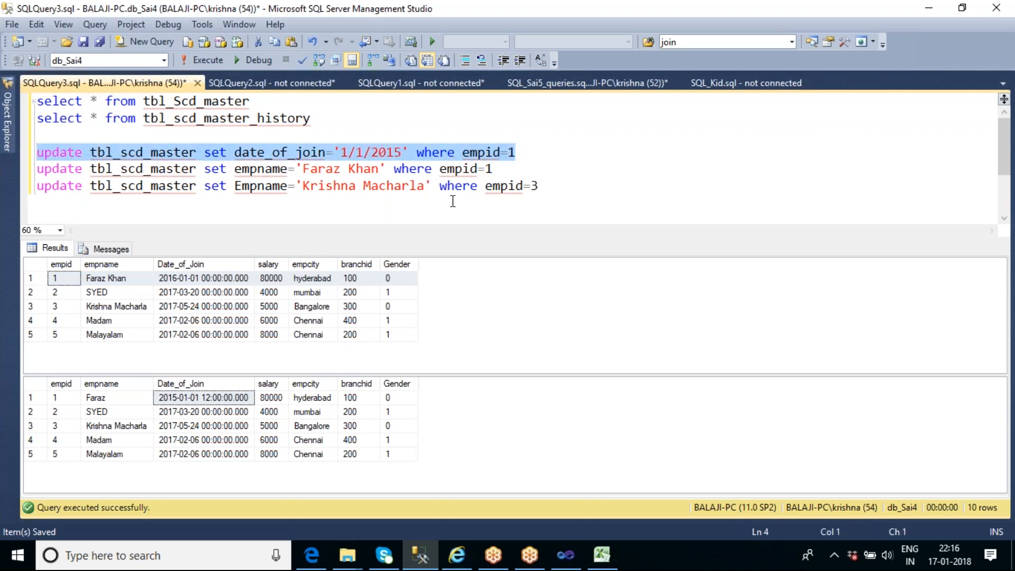
key(F5)
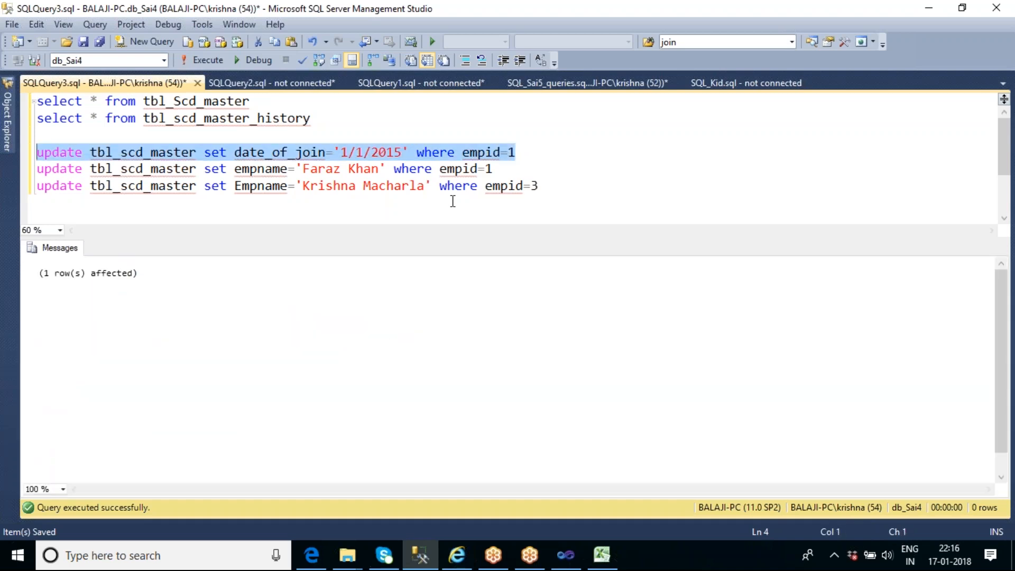
Rerun both select statements and compare the Date_of_Join of empid 1 between the master and history tables
drag(311, 118, 36, 101)
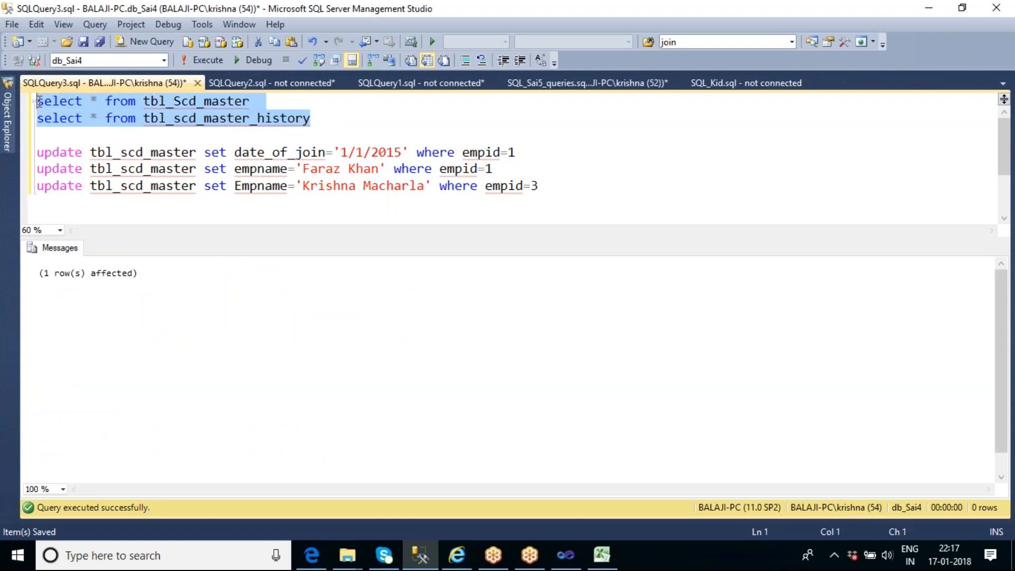
click(206, 61)
click(212, 280)
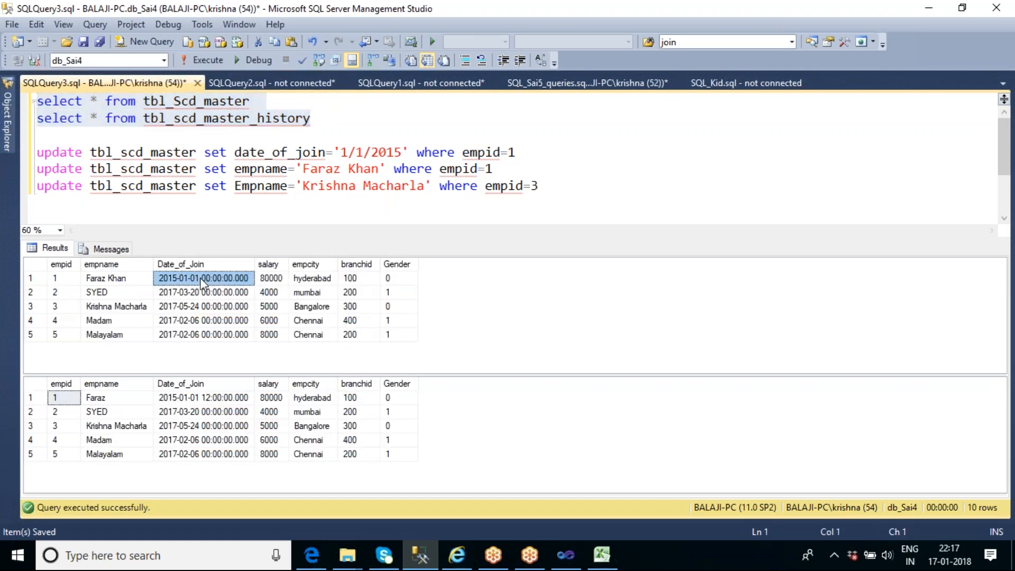
click(215, 401)
Return to Visual Studio, execute the data flow task again and stop debugging after it completes
click(564, 561)
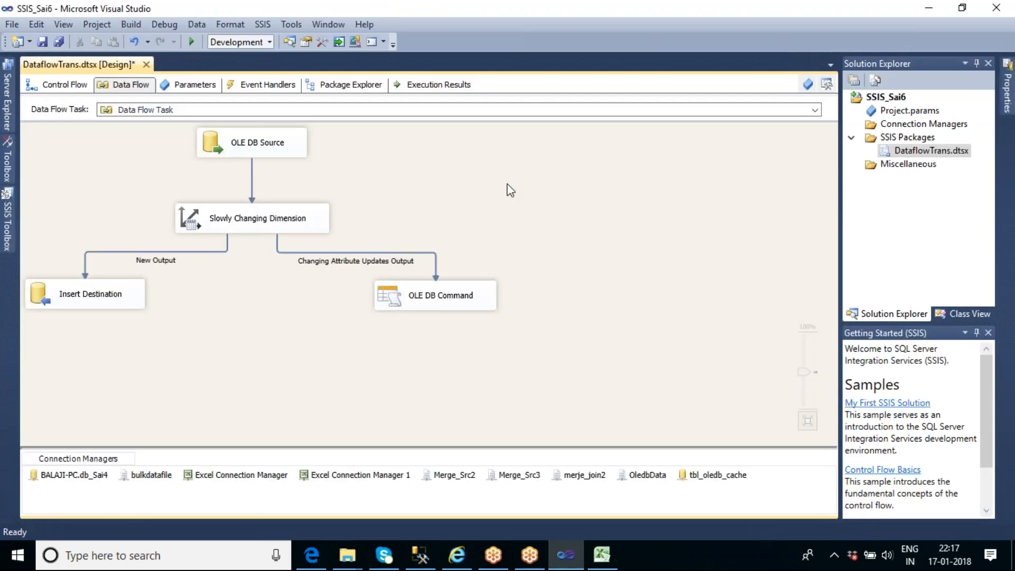
right_click(507, 184)
click(561, 264)
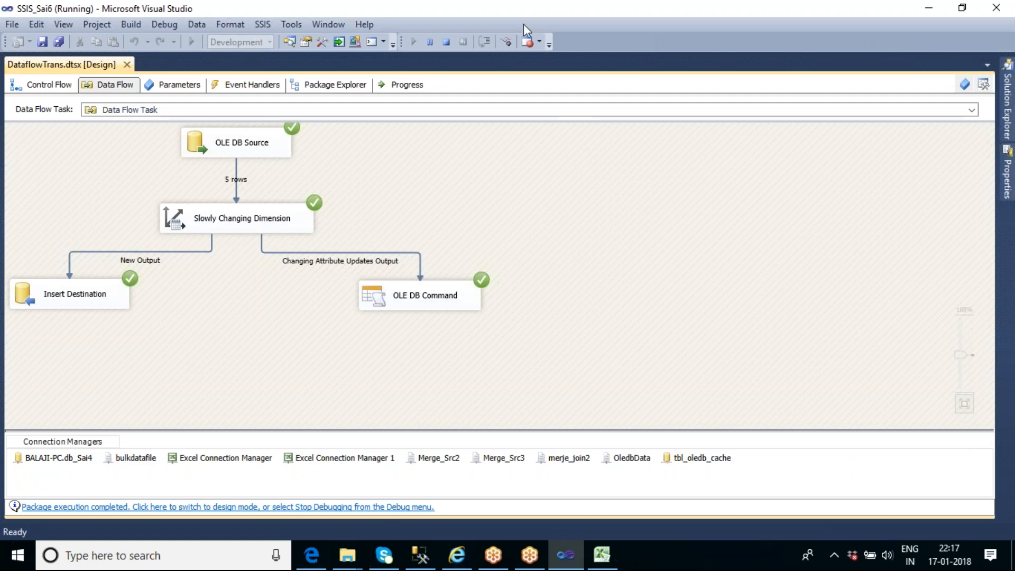
click(447, 42)
Reopen the Slowly Changing Dimension wizard at the column change types and widen the Change Type column to read them
click(303, 224)
double_click(303, 224)
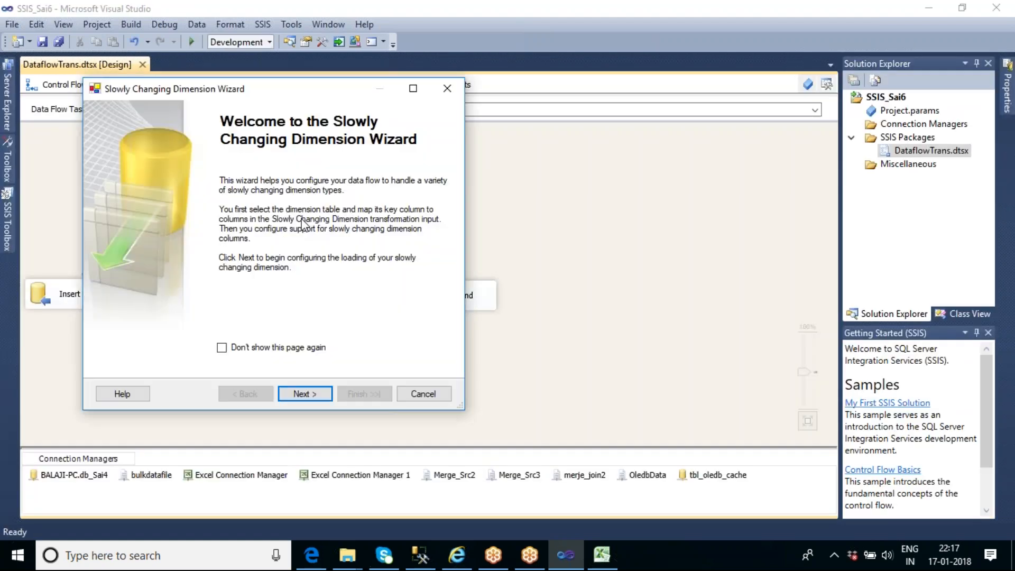
click(319, 394)
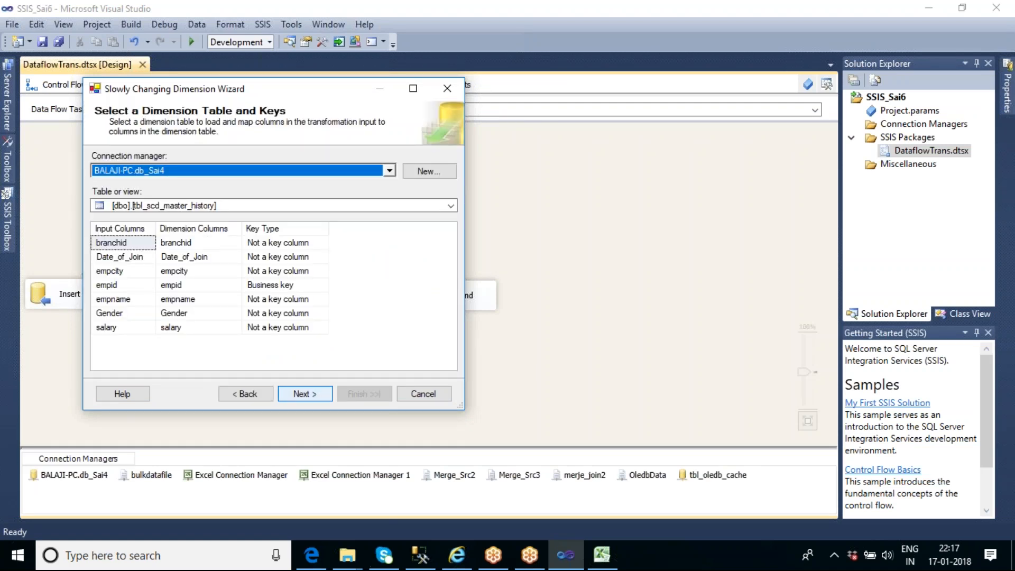
key(Return)
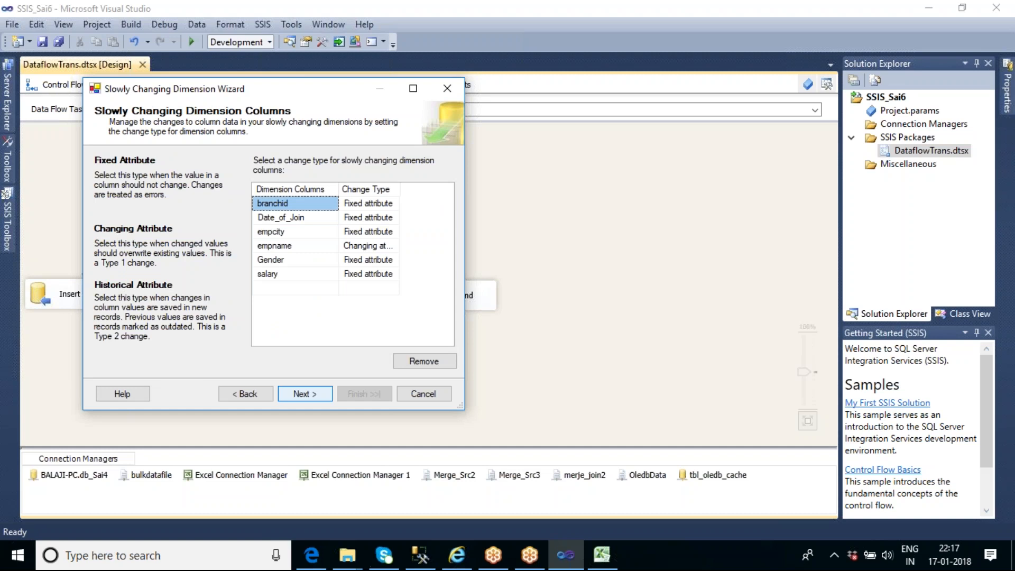
drag(400, 188, 433, 187)
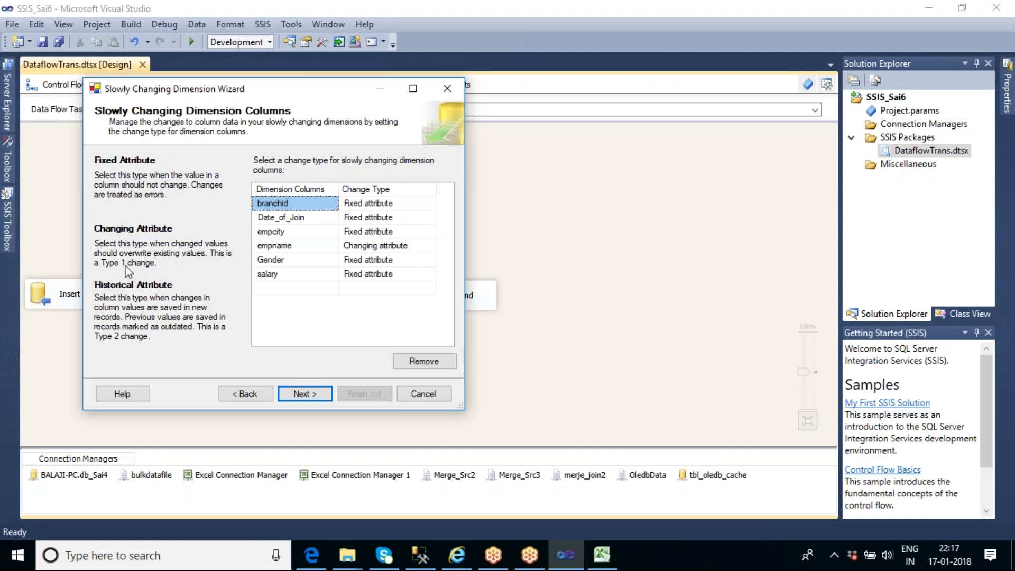
Keep the fixed and changing attribute options, leave inferred member support disabled and finish the wizard
click(302, 394)
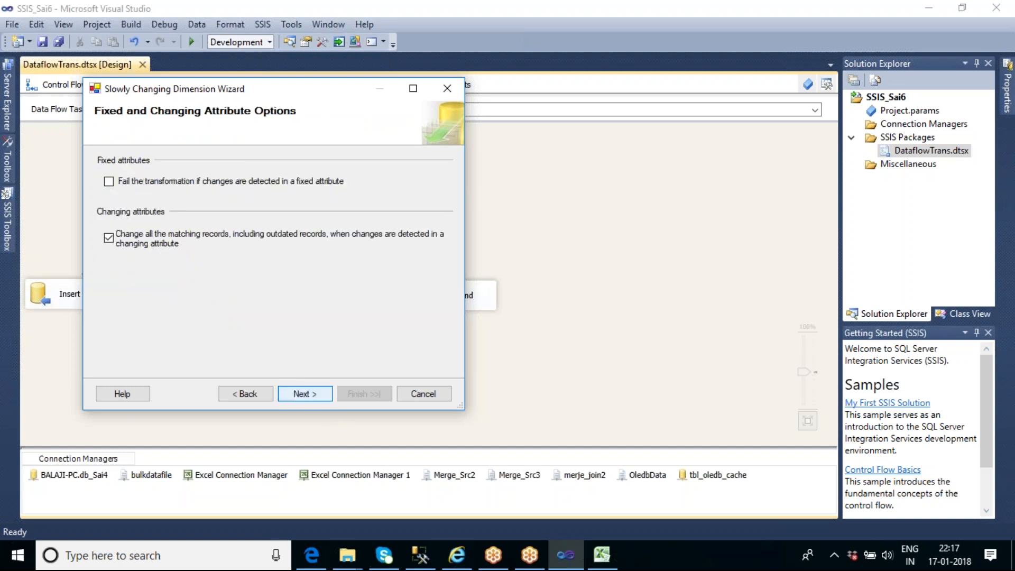
click(305, 394)
click(100, 191)
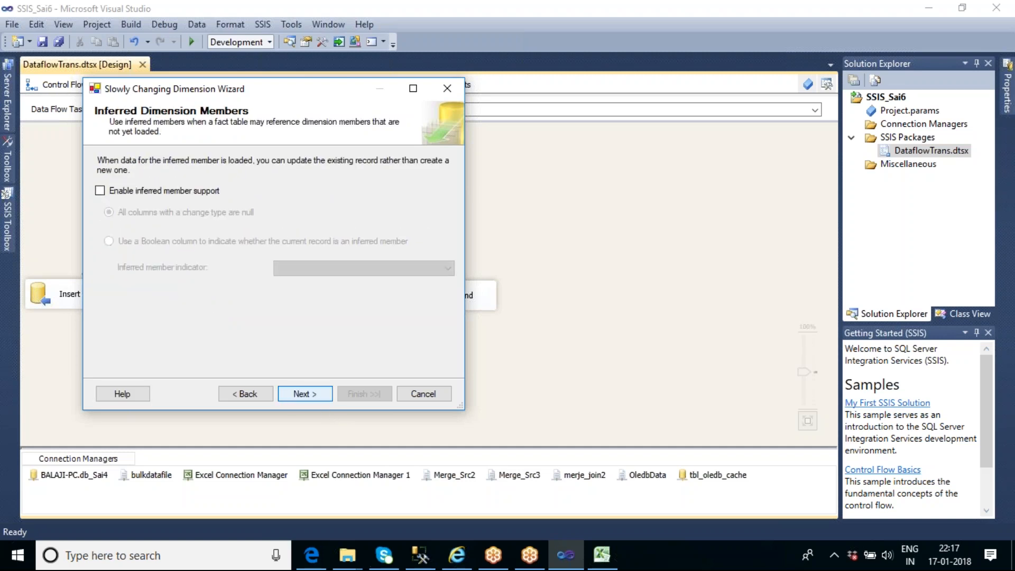
click(305, 393)
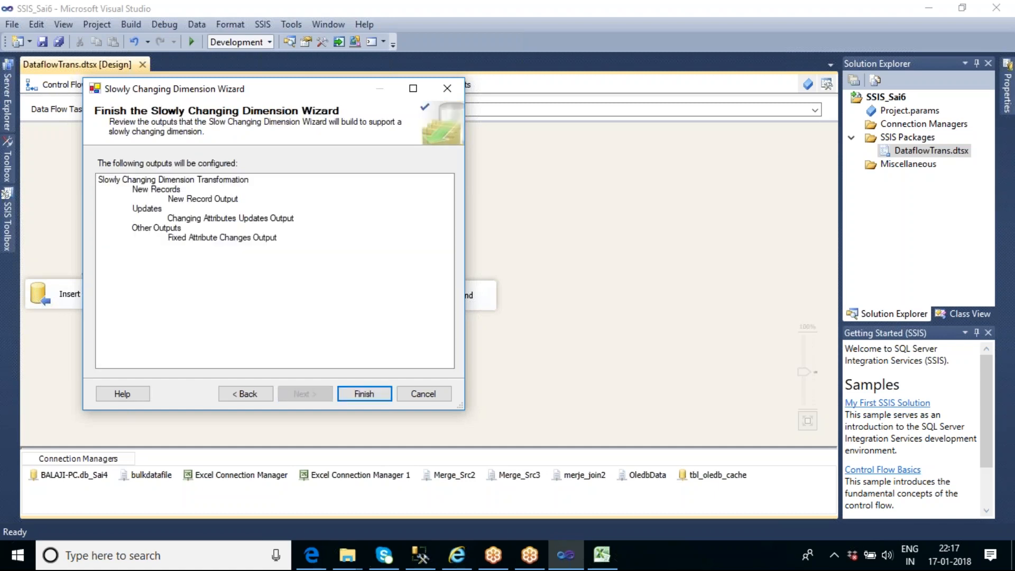
click(354, 396)
Move the regenerated OLE DB Command clear of the Slowly Changing Dimension and execute the data flow task
drag(296, 299, 455, 295)
click(410, 163)
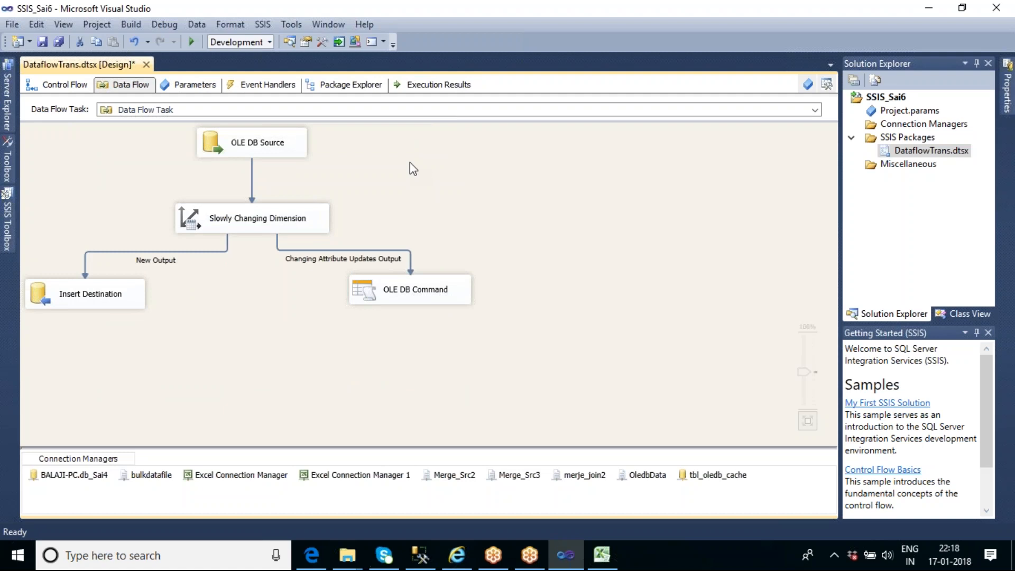
right_click(410, 163)
click(468, 246)
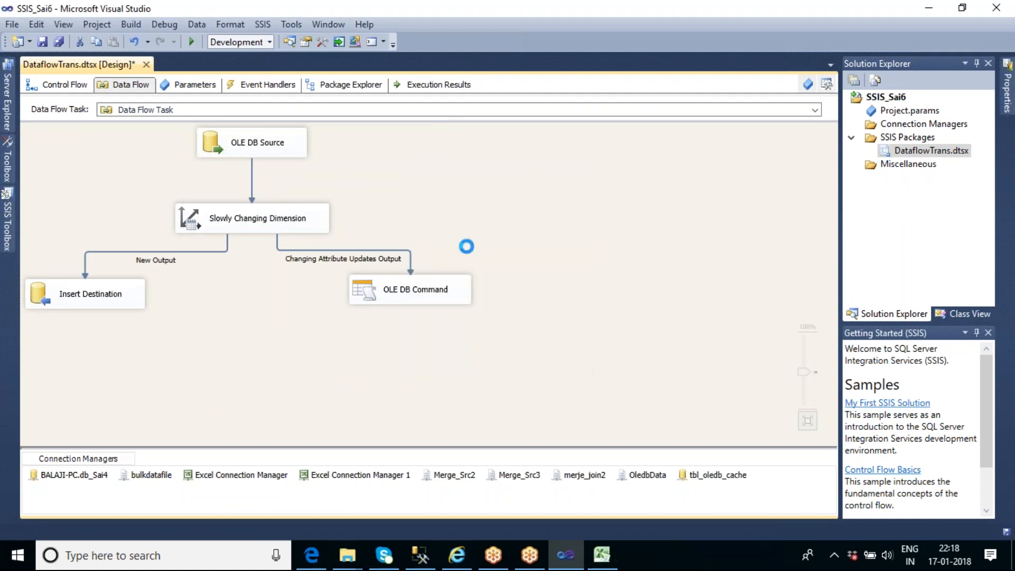
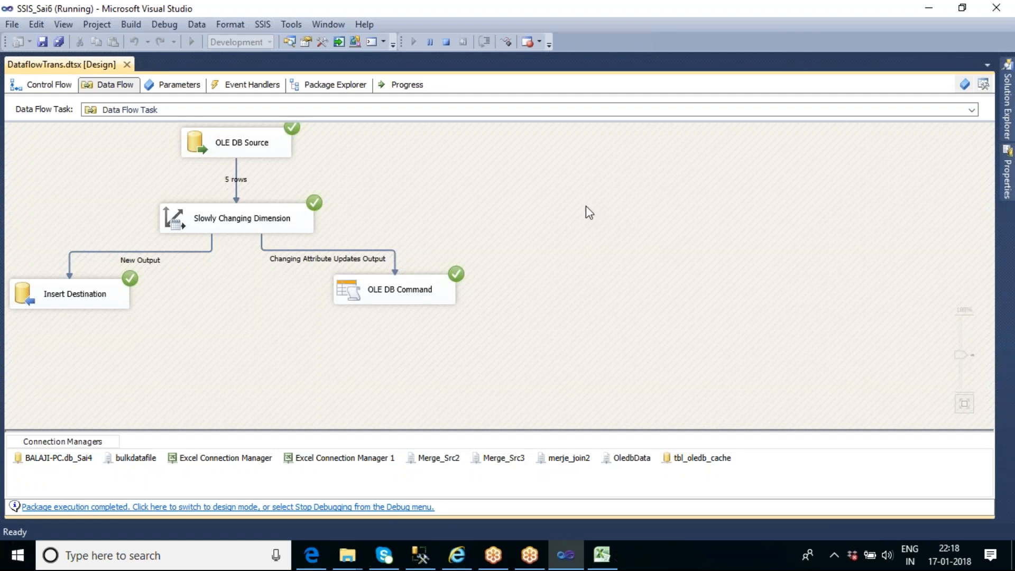
Switch to SQL Server Management Studio and compare employee 1's Date_of_Join in the master and history results
mouse_move(416, 558)
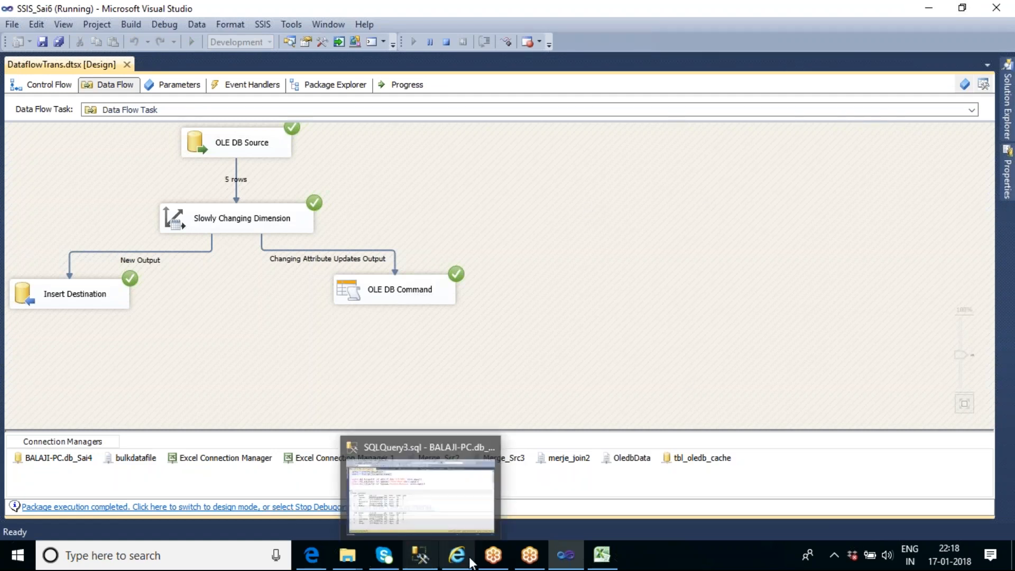
click(429, 520)
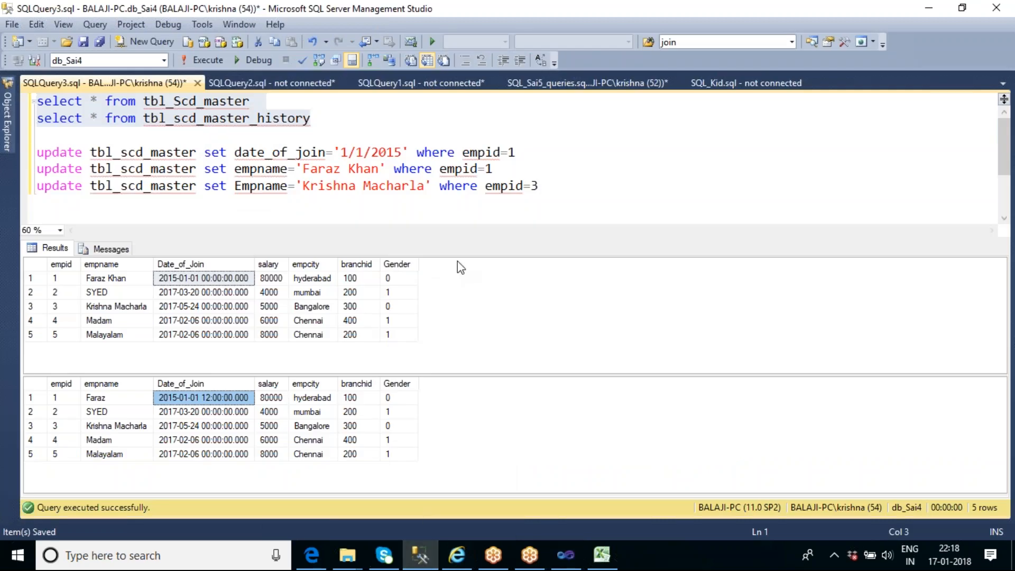
click(422, 208)
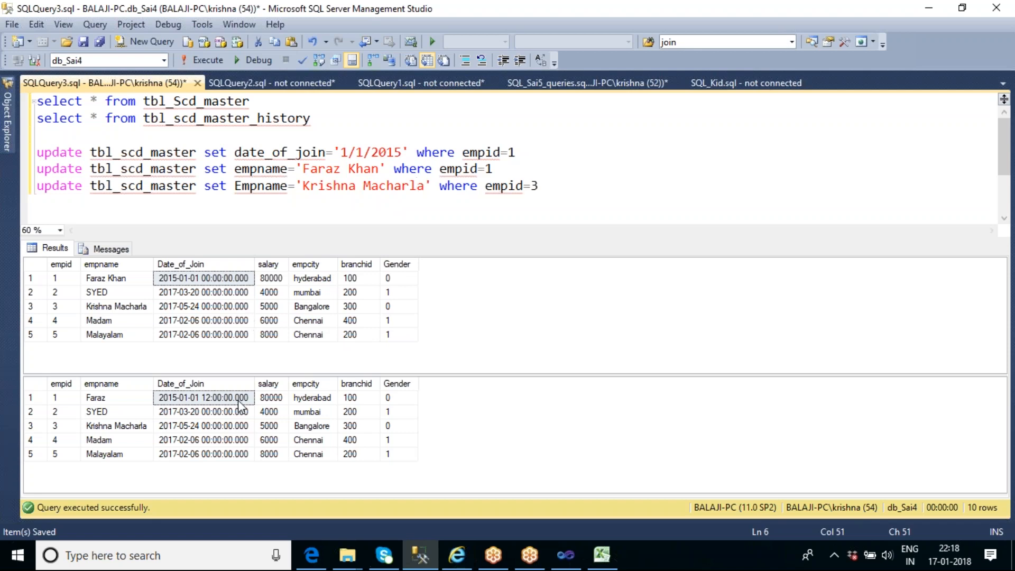
click(228, 311)
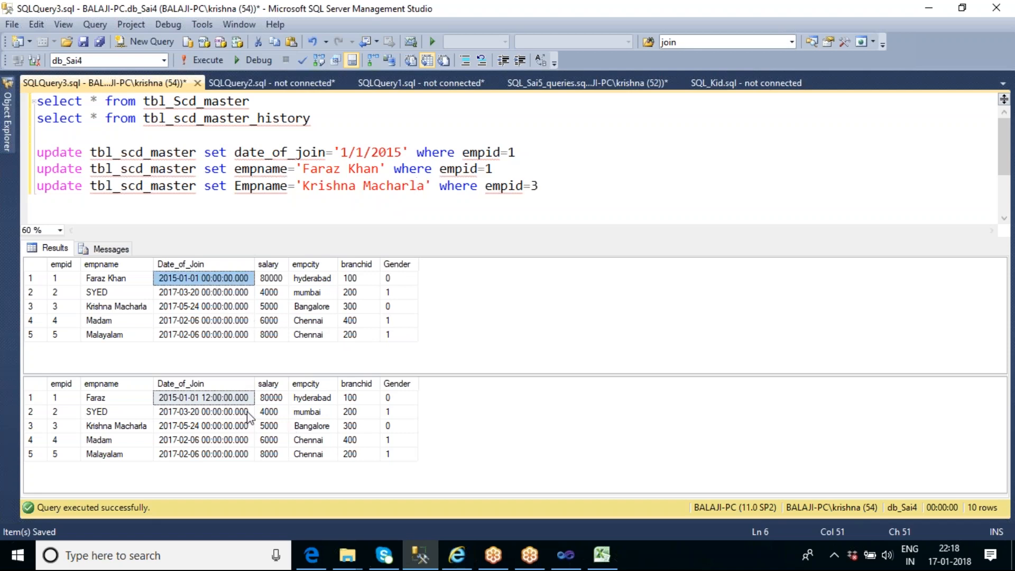
click(208, 404)
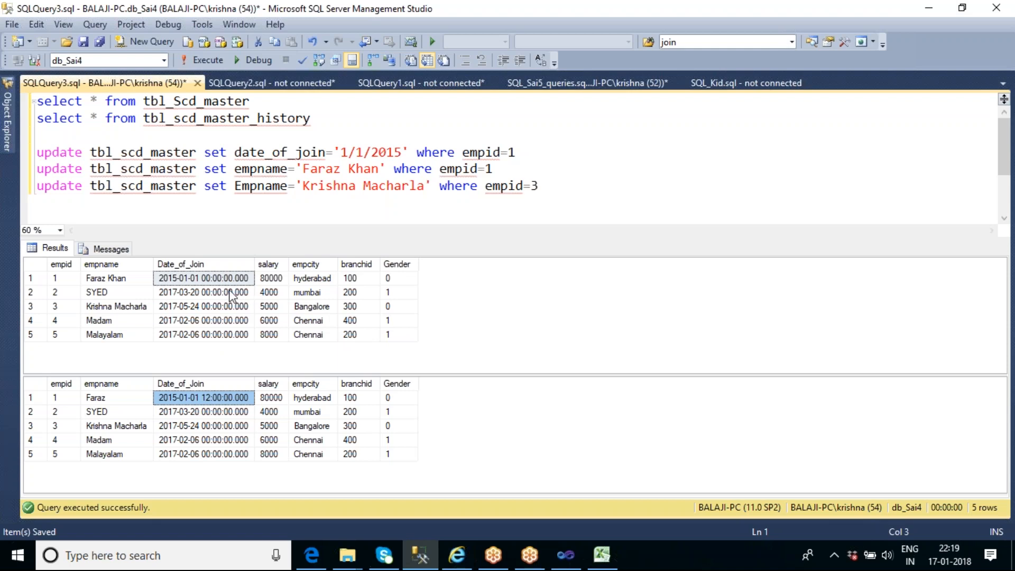
click(219, 279)
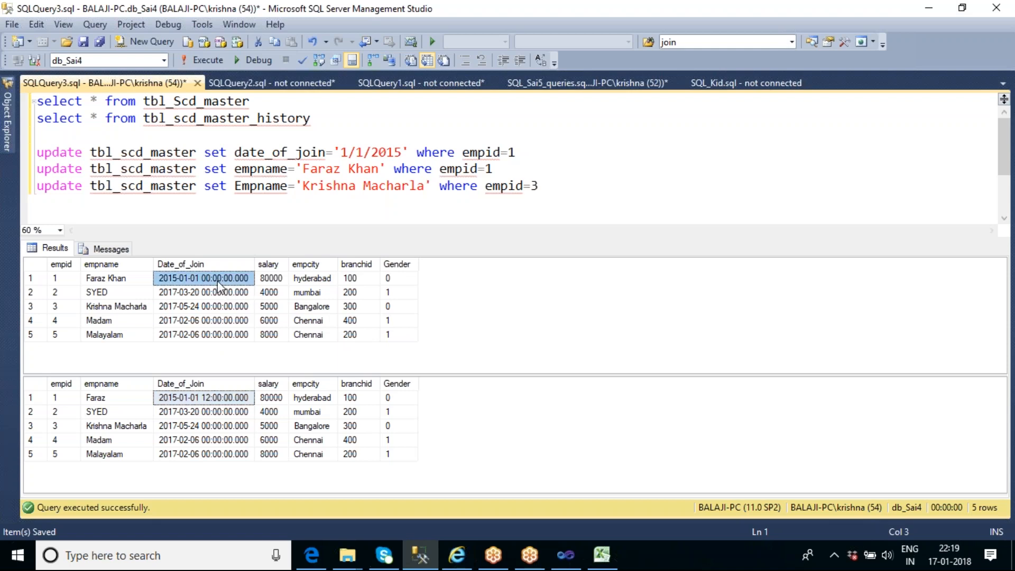
click(242, 398)
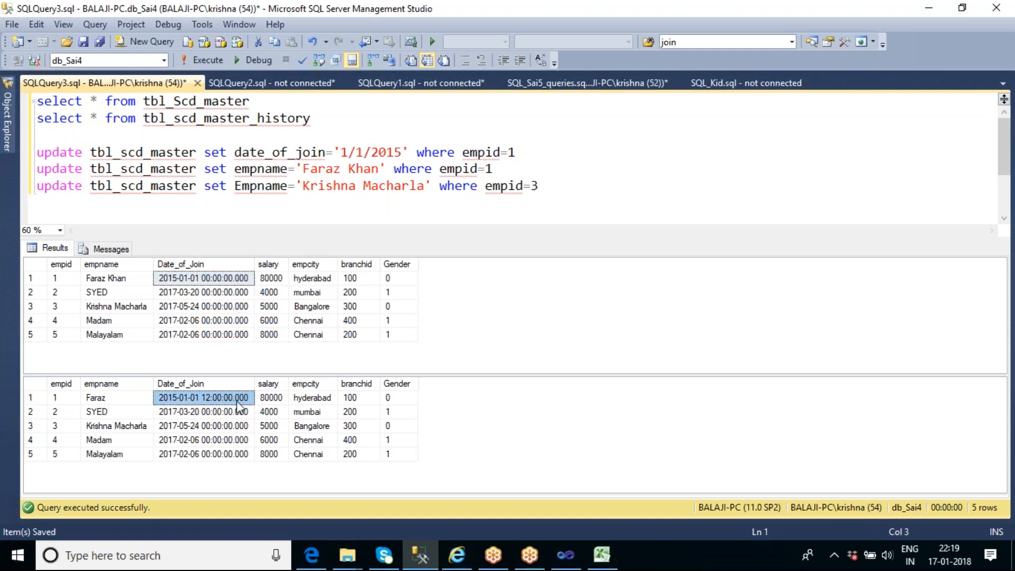
drag(403, 152, 345, 155)
key(ctrl+v)
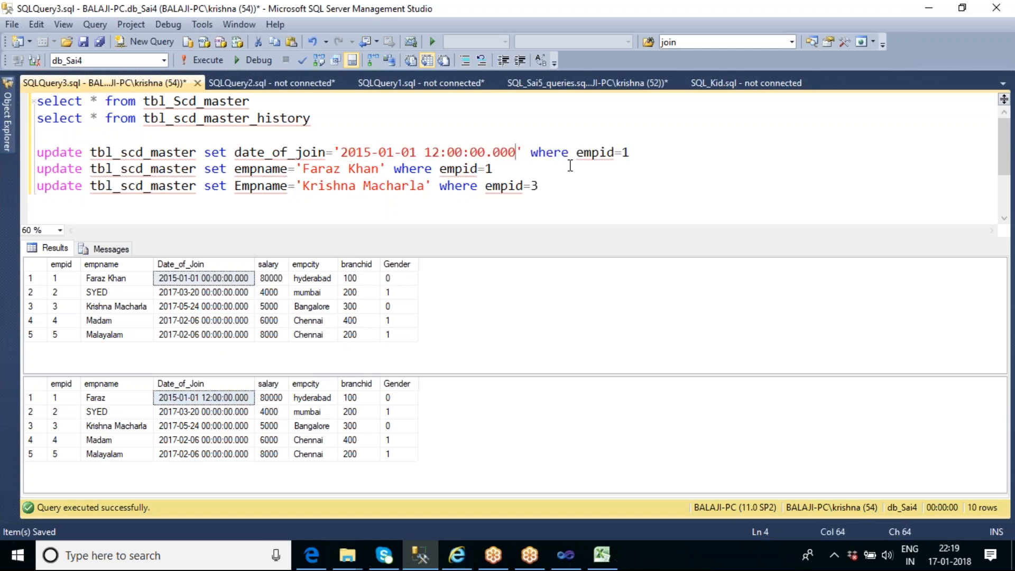
click(632, 152)
key(shift+Home)
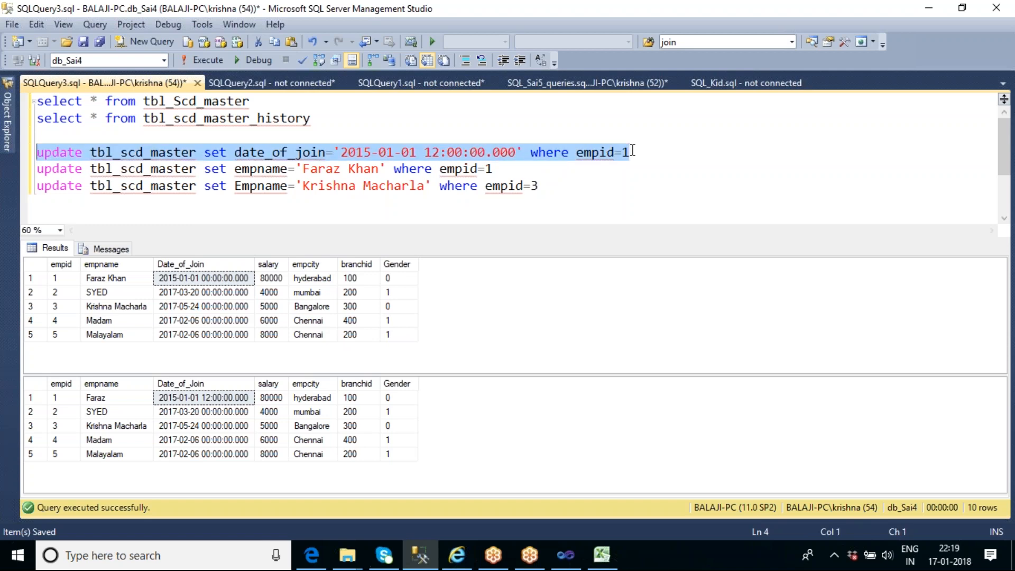
key(F5)
Run the select statements on tbl_Scd_master and tbl_scd_master_history to check employee 1's join date
drag(311, 118, 37, 101)
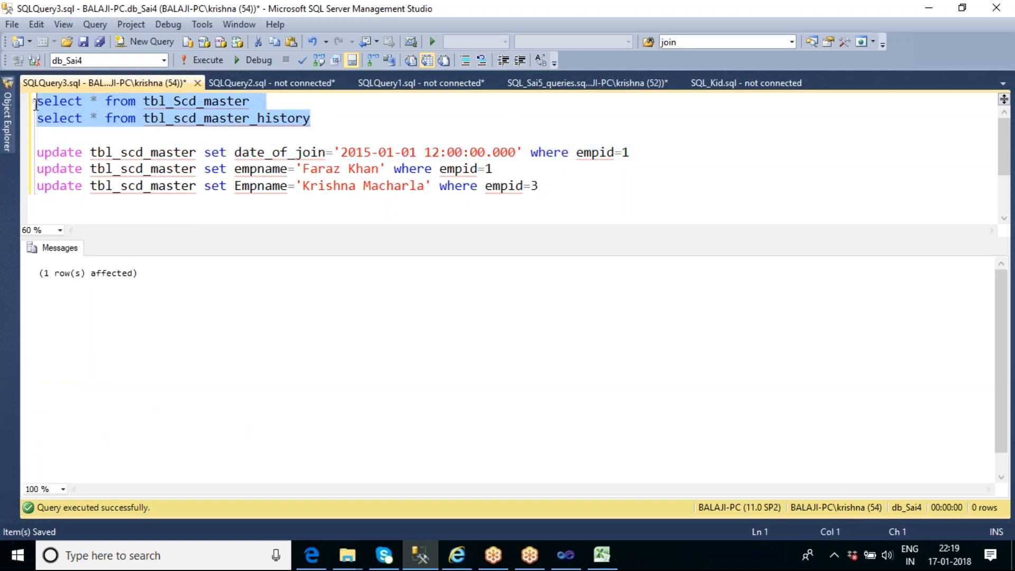
click(211, 62)
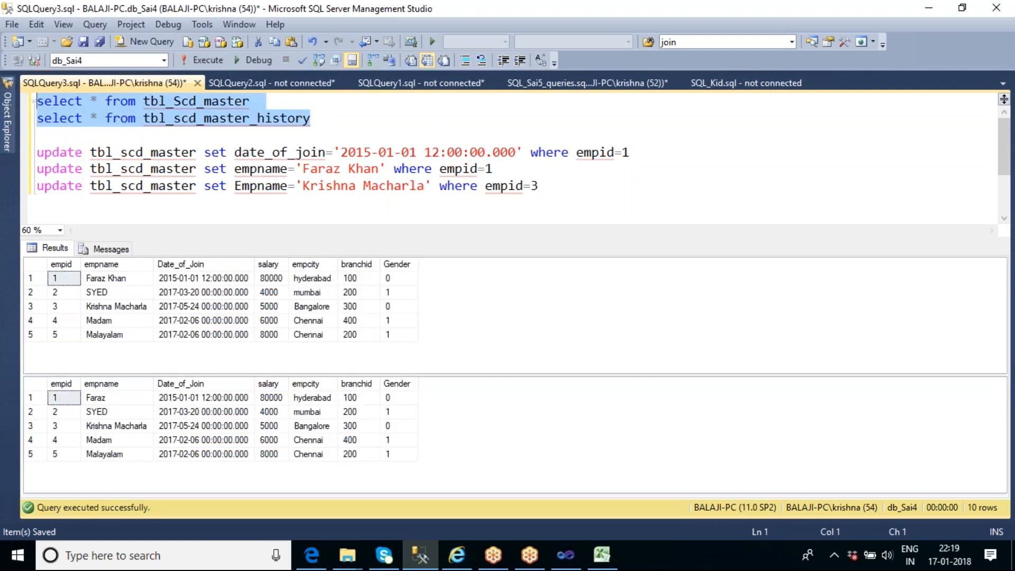
click(607, 189)
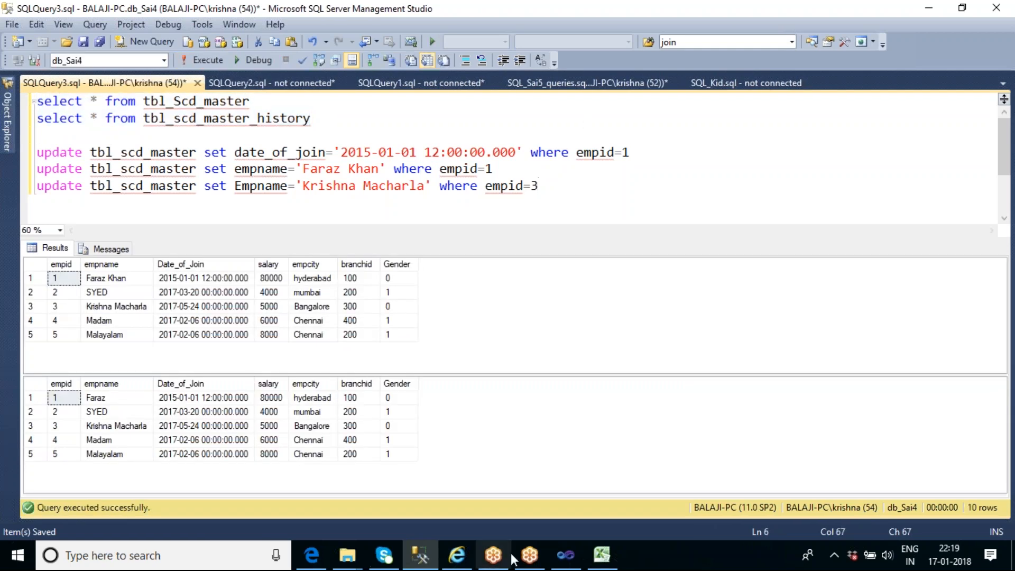
Switch to Visual Studio, stop the finished debugging session and execute the data flow task again
click(575, 567)
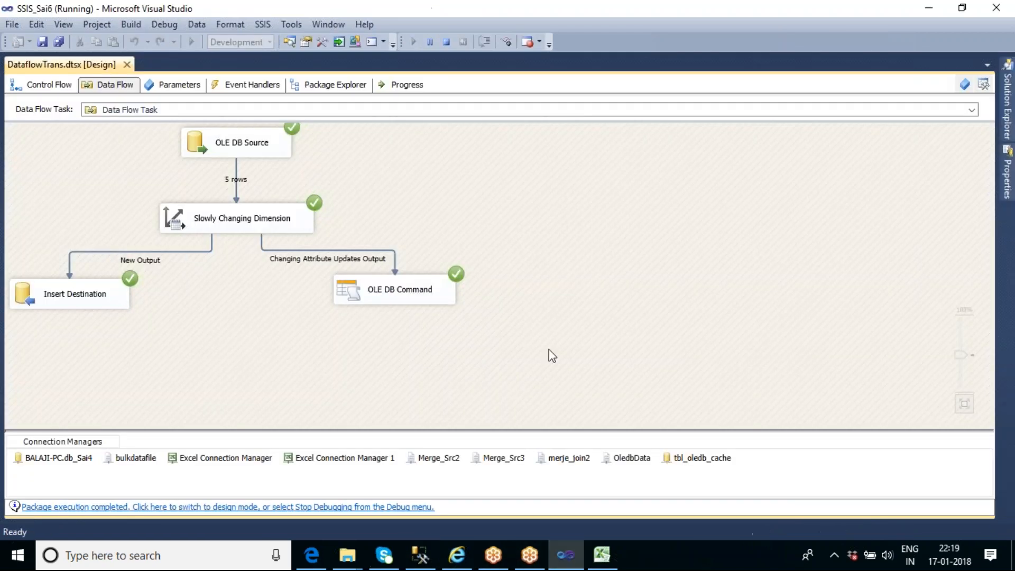
click(445, 43)
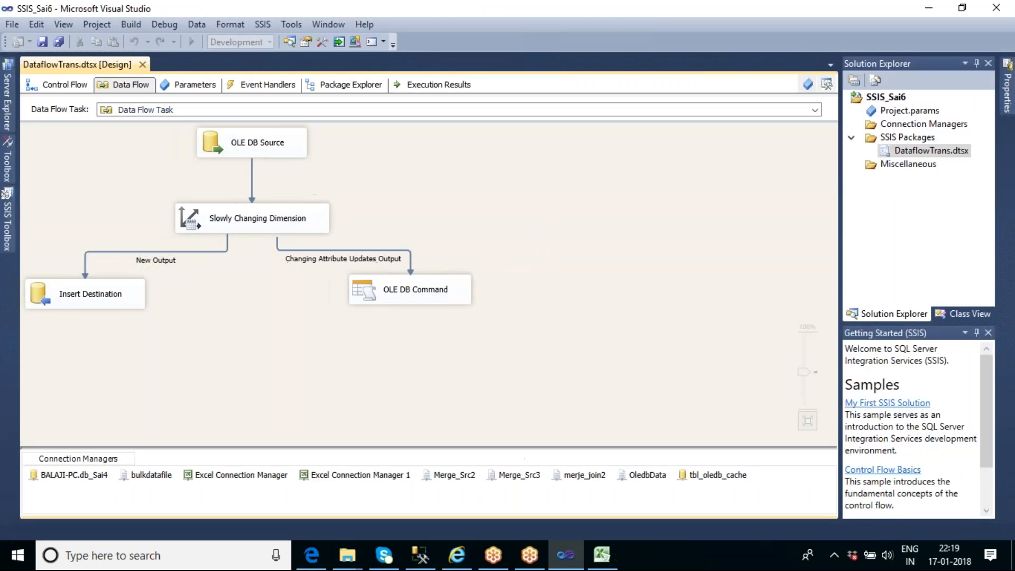
right_click(486, 184)
click(568, 267)
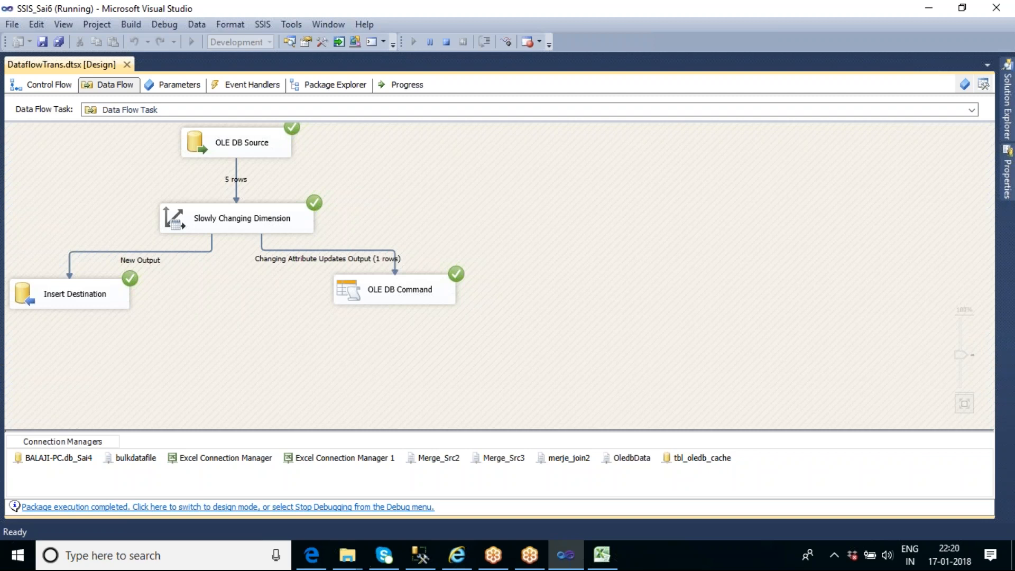
Return to SQL Server Management Studio, rerun both select statements and compare employee 1's empname and Date_of_Join between the tables
click(420, 555)
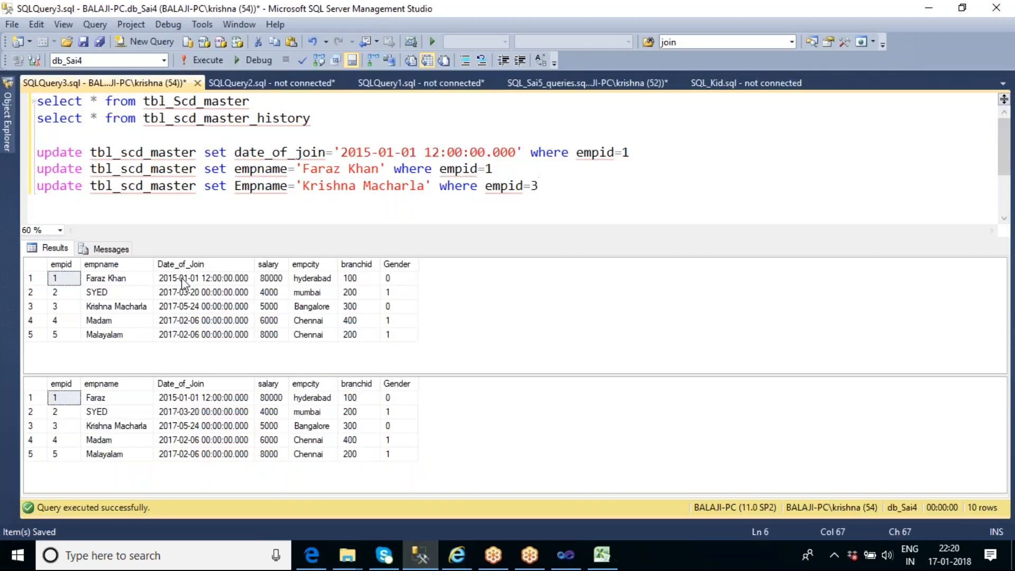
drag(317, 120, 31, 100)
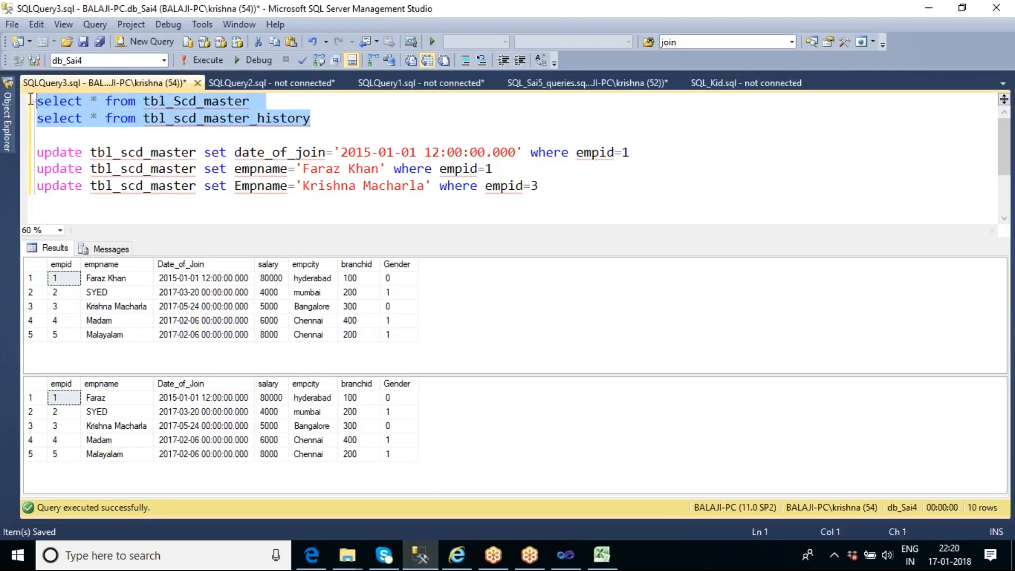
click(217, 60)
click(122, 402)
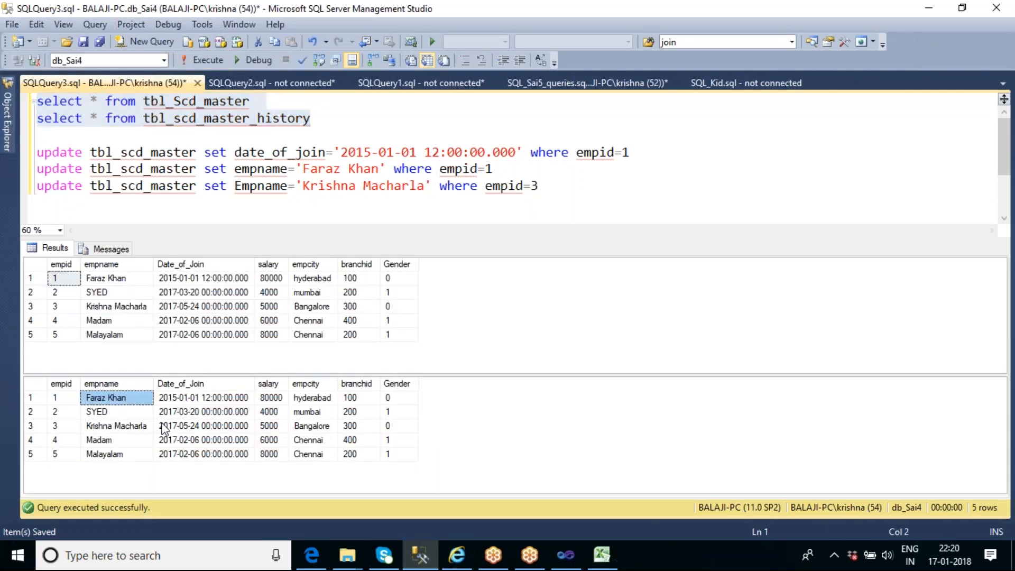
click(227, 398)
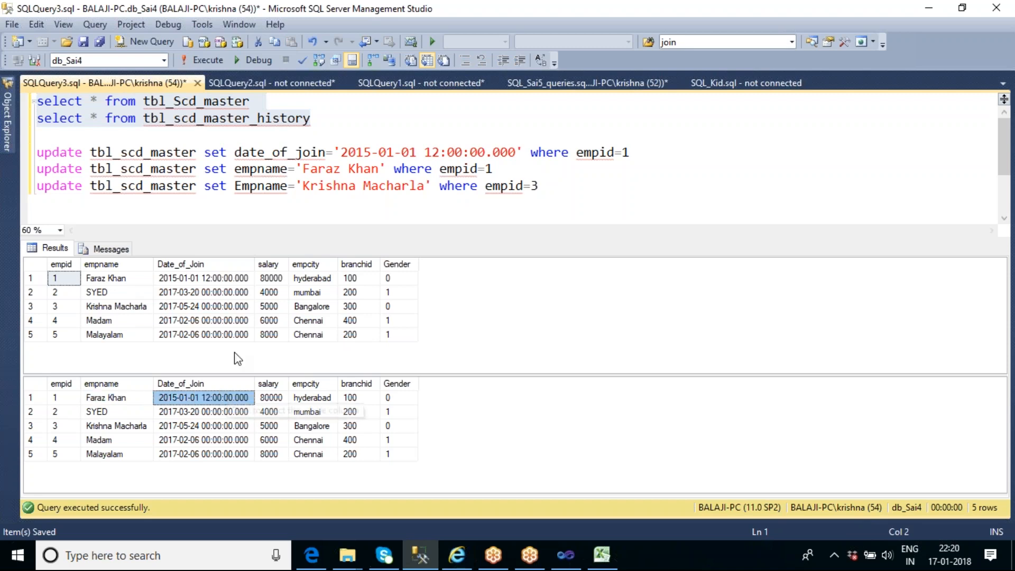
click(209, 278)
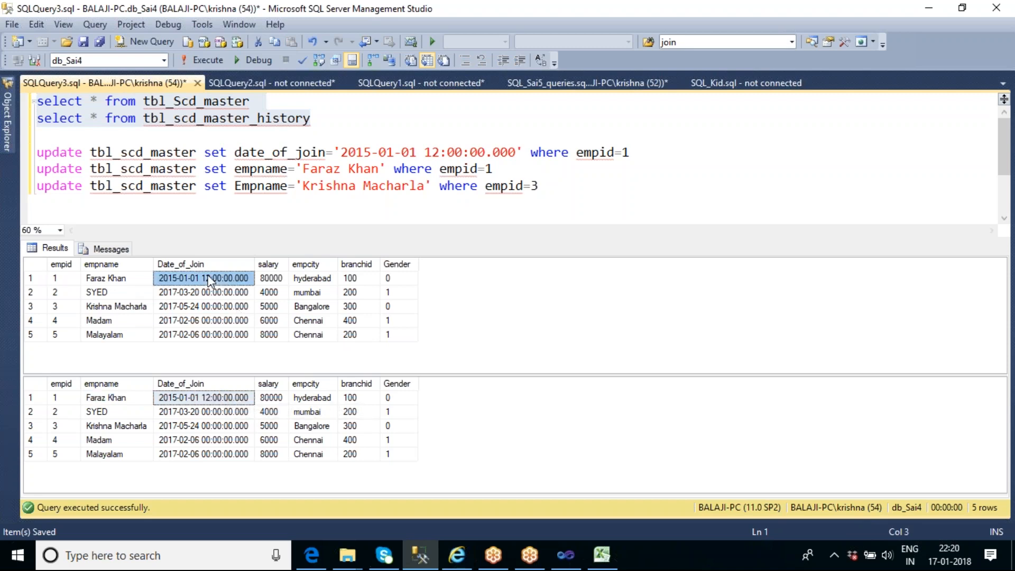
click(236, 396)
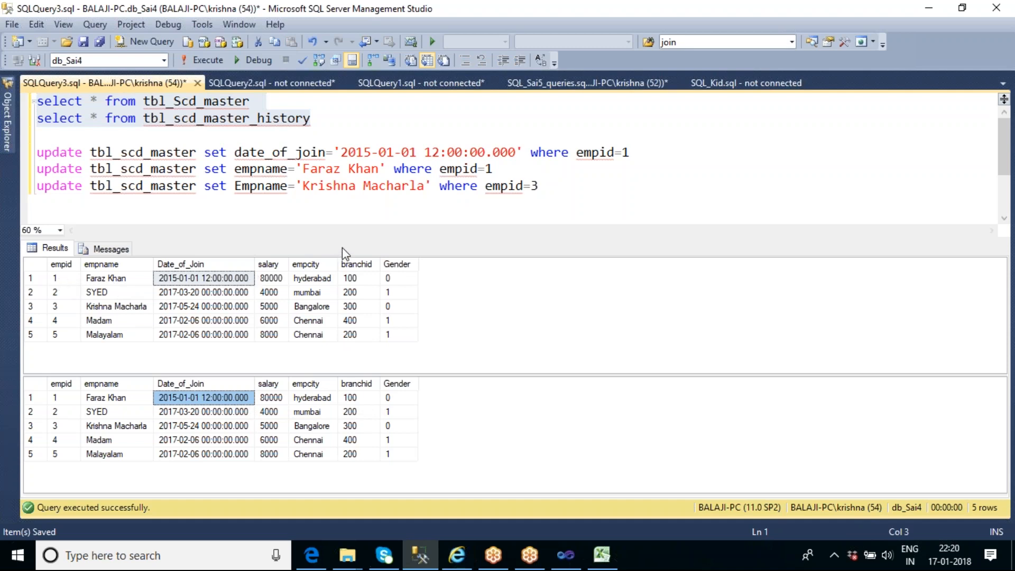
click(554, 193)
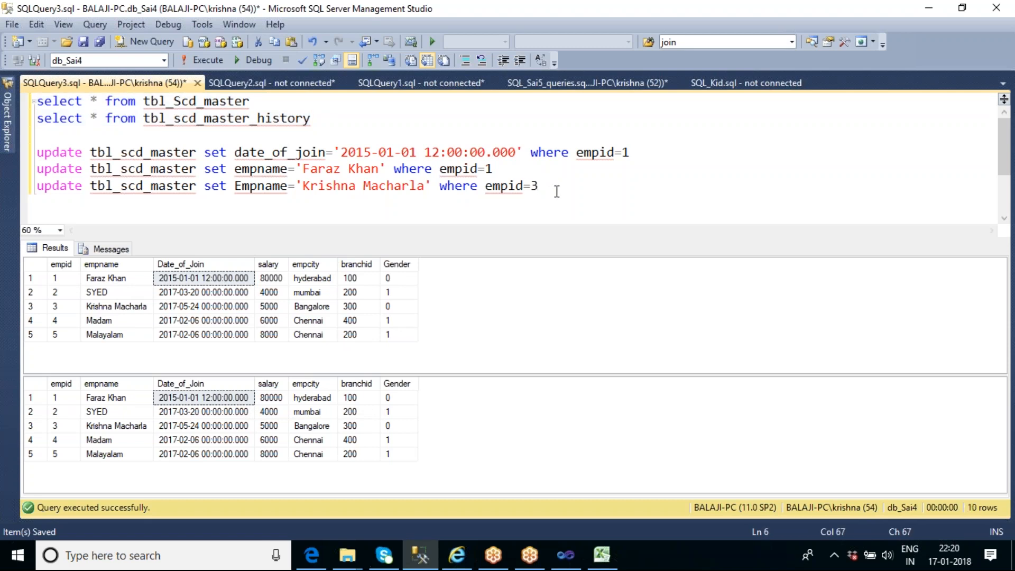
Query only tbl_Scd_master and copy the row with empid 5 from the results
drag(261, 102, 37, 104)
key(F5)
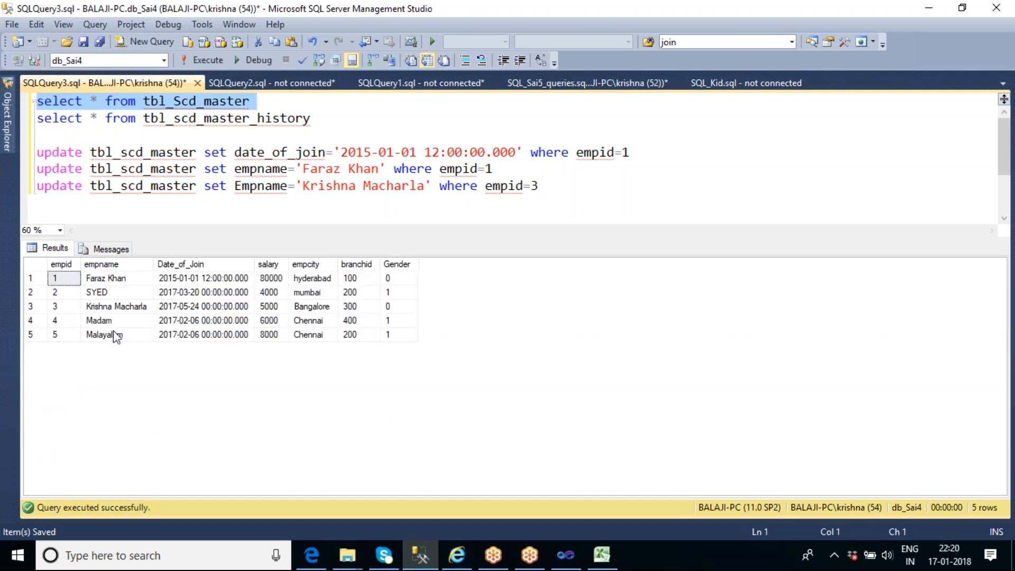
click(31, 336)
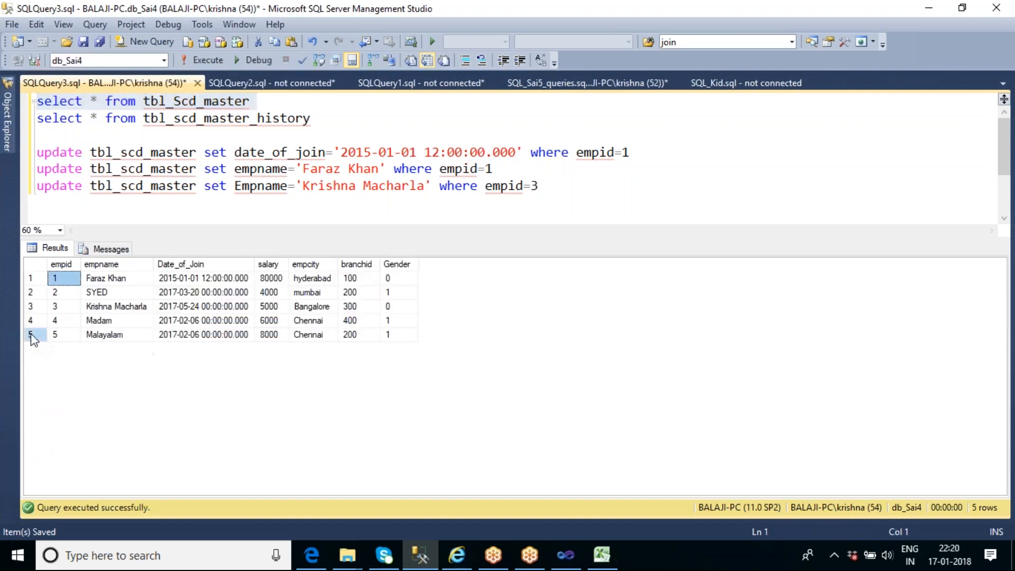
Add the statement "insert into tbl_scd_master values ()" on a new line below the history select statement
click(321, 119)
mouse_move(314, 151)
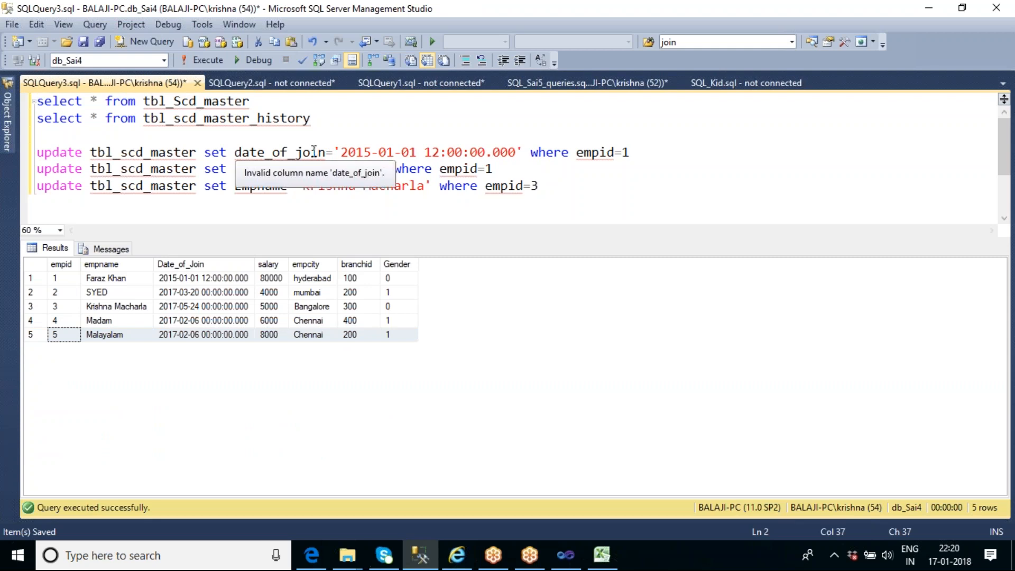
key(Return)
text(in)
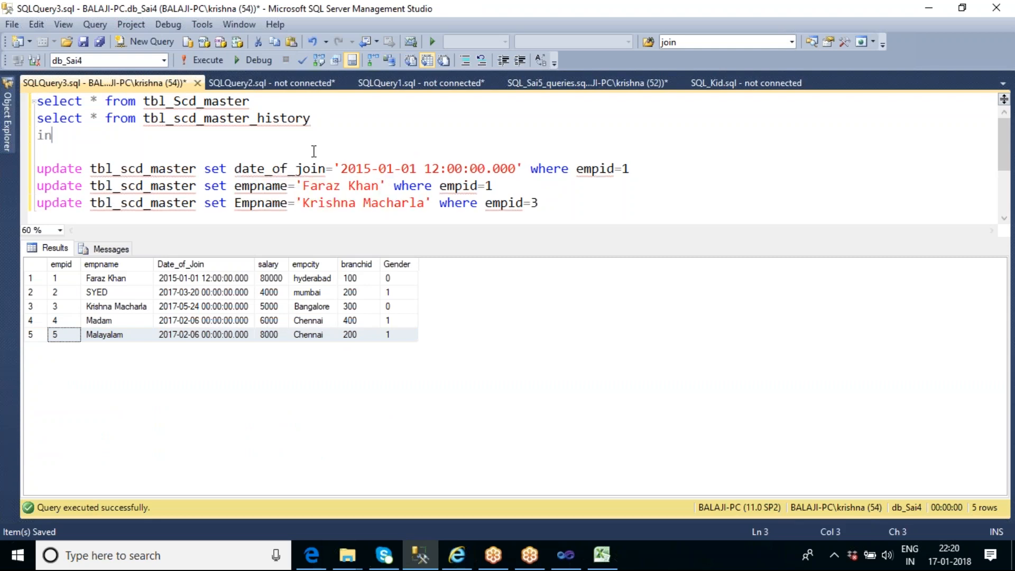
text(sert into)
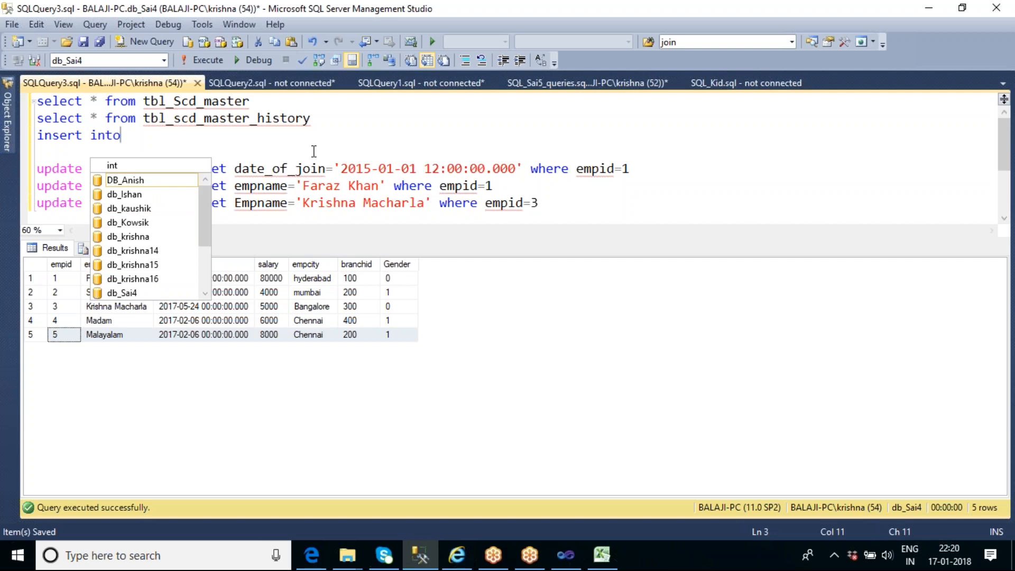
text( tbl)
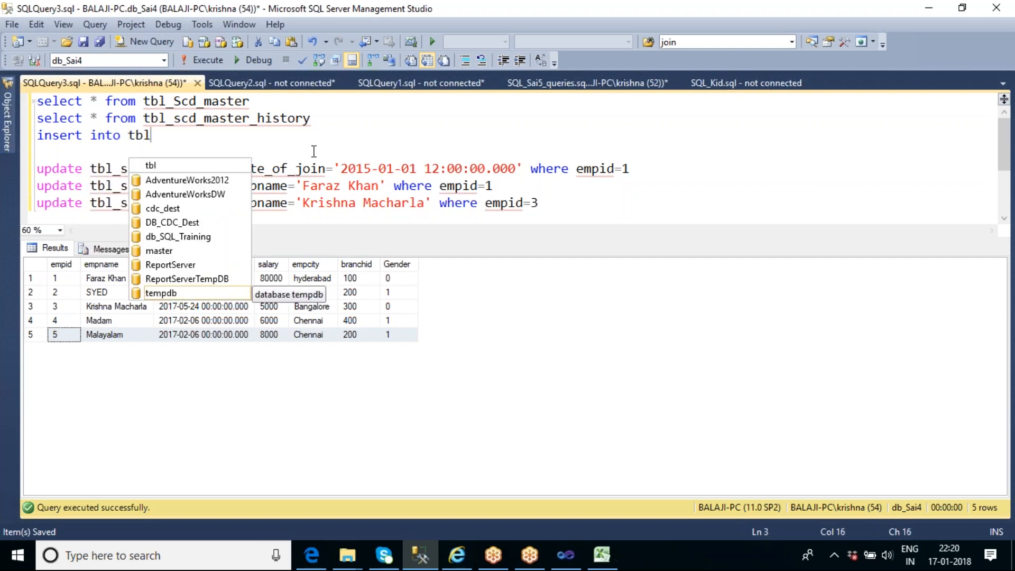
text(_scd_)
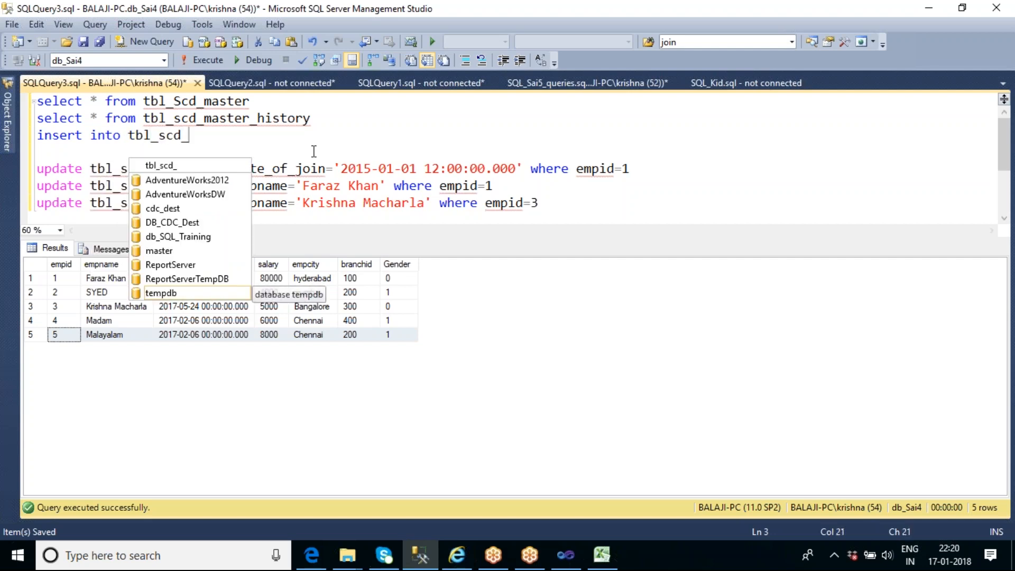
text(master valu)
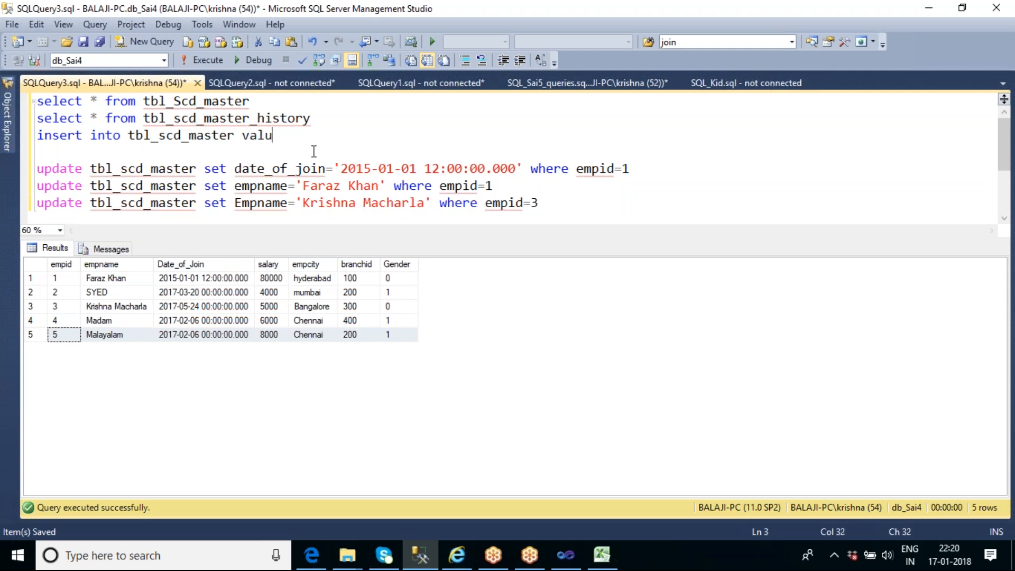
text(es ())
Paste the copied row between the parentheses of the insert statement and set its empid value to 6, followed by a comma
key(Left)
key(ctrl+v)
click(312, 135)
key(BackSpace)
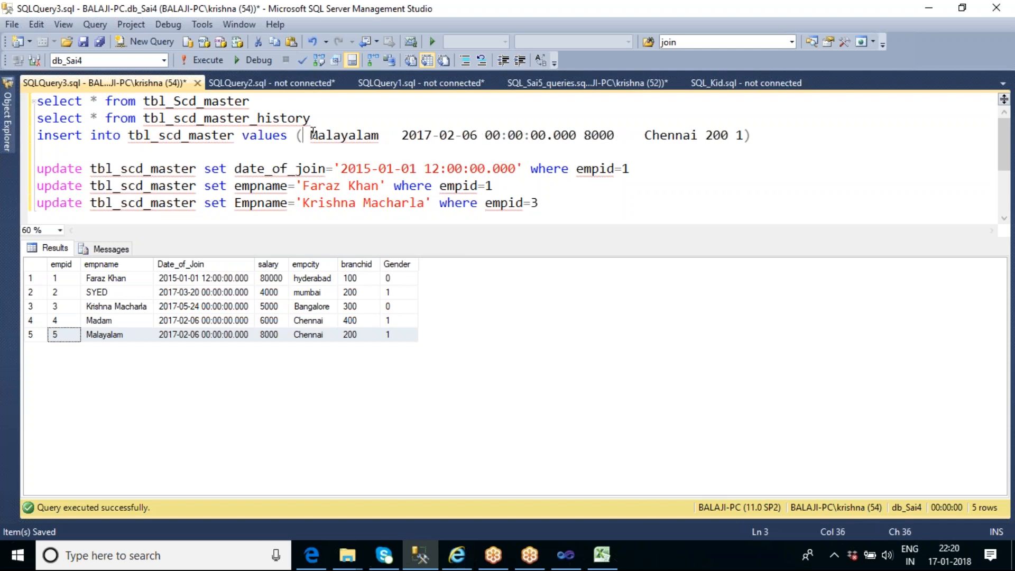
text(6 ,)
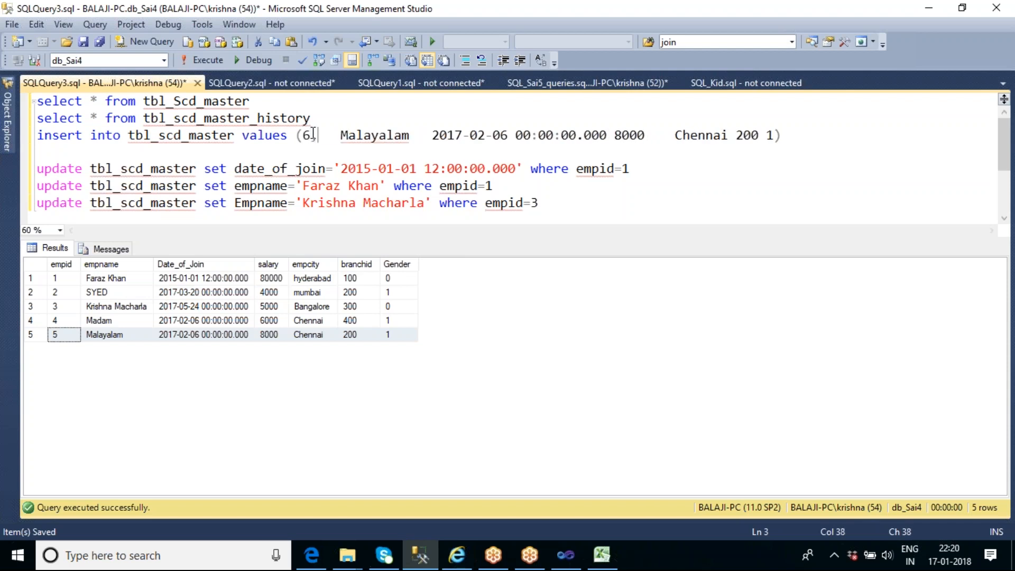
key(Delete)
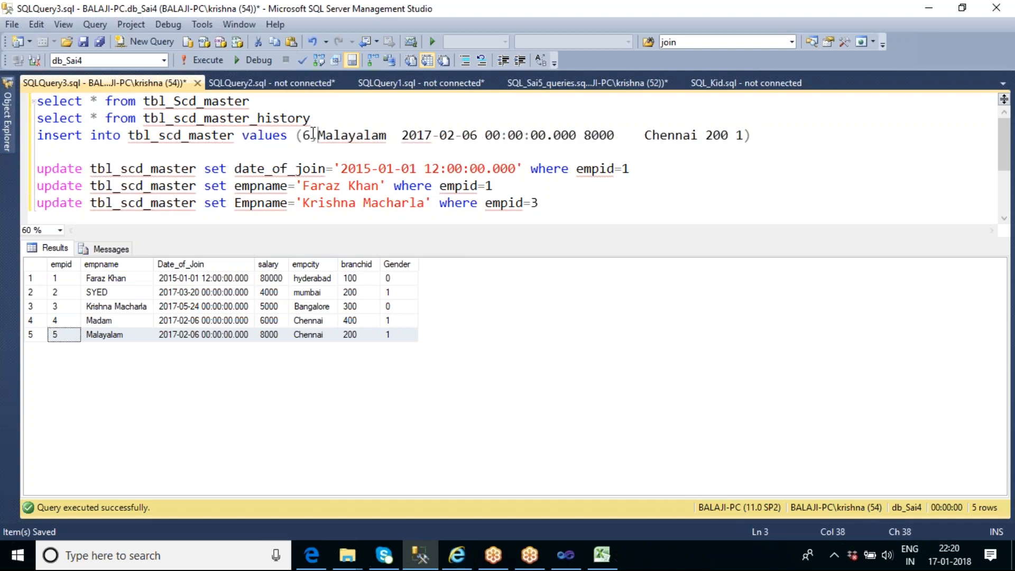
Replace the employee name in the insert statement with a new name in single quotes, followed by a comma
text(')
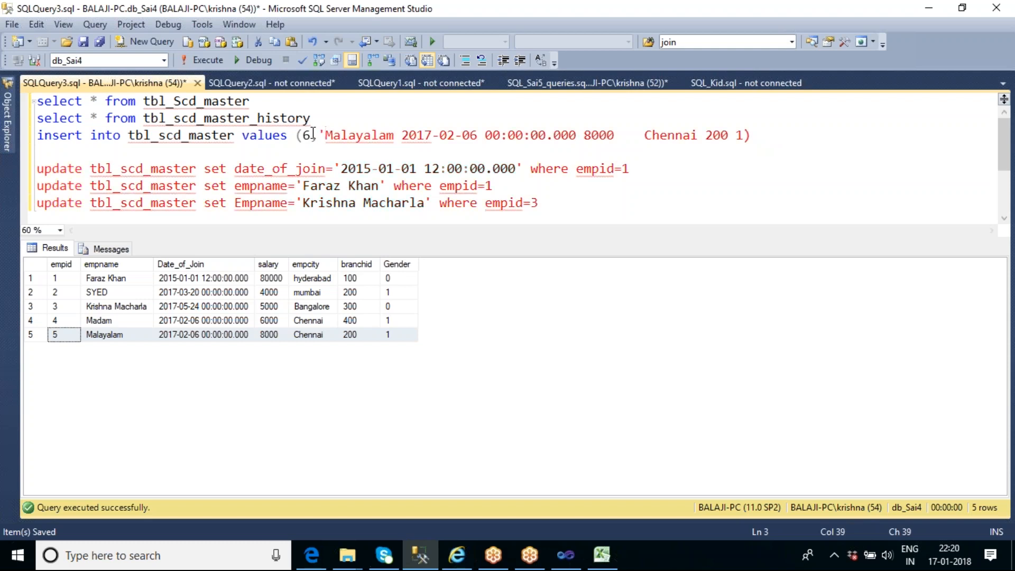
click(401, 133)
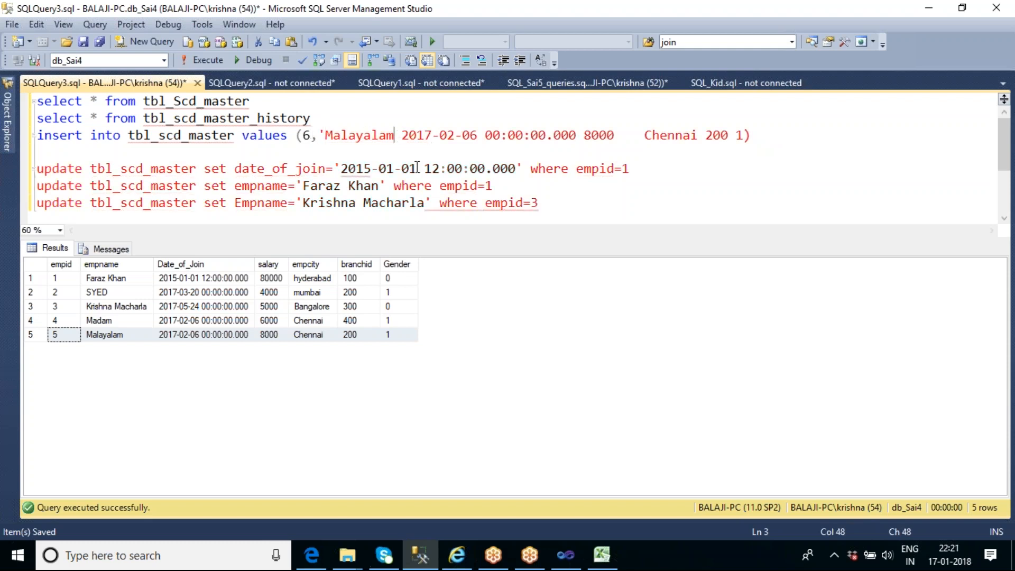
text(')
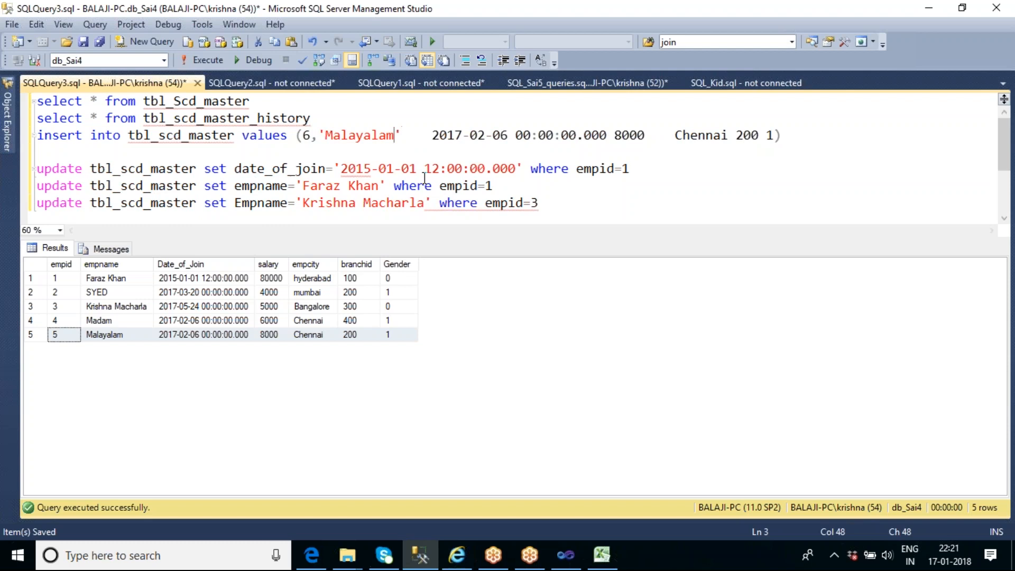
key(BackSpace)
key(BackSpace)
key(BackSpace)
key(BackSpace)
key(BackSpace)
key(BackSpace)
key(BackSpace)
key(BackSpace)
text(oha)
key(BackSpace)
key(BackSpace)
text(h)
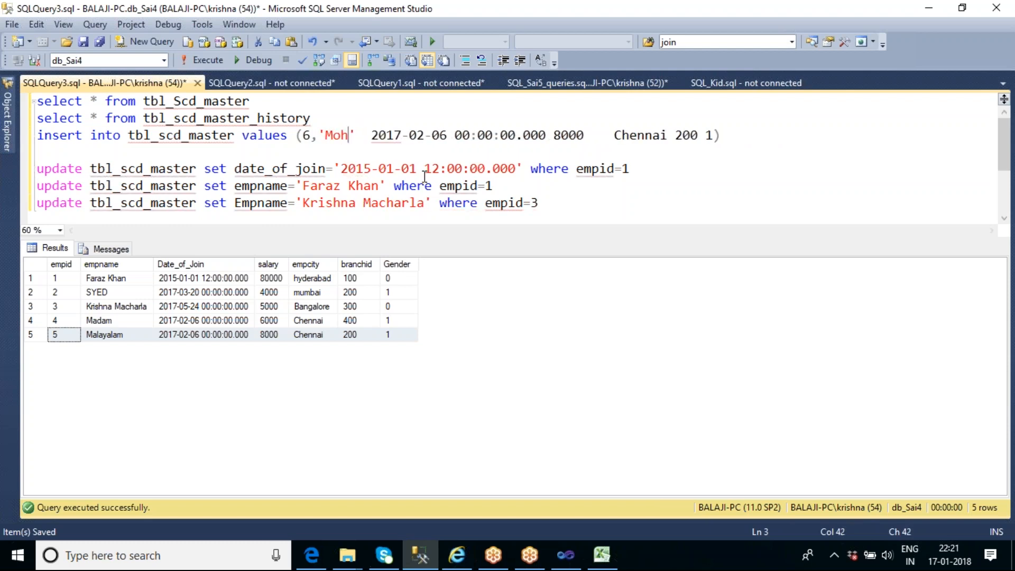
text(an)
key(Right)
text(,)
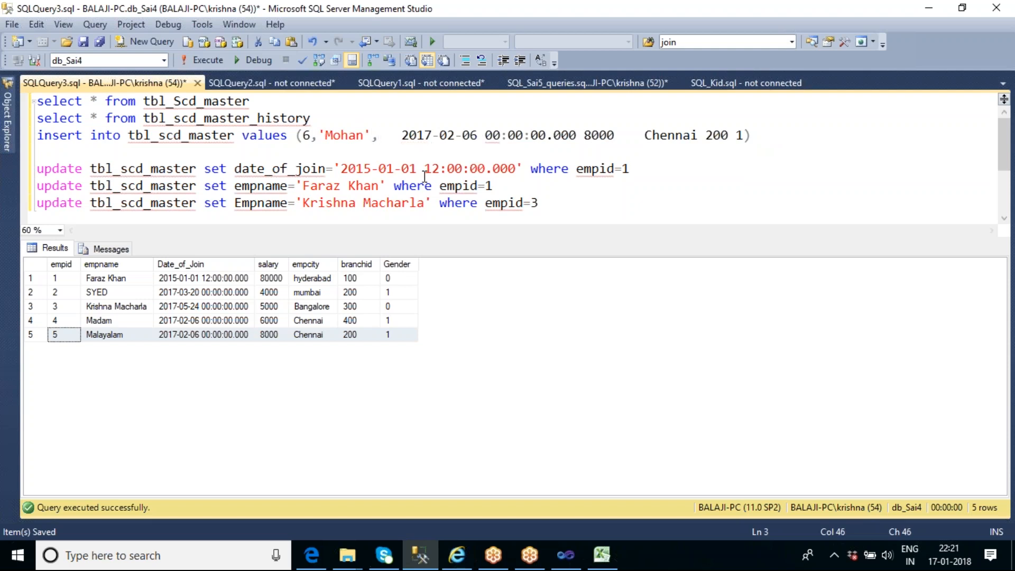
text(')
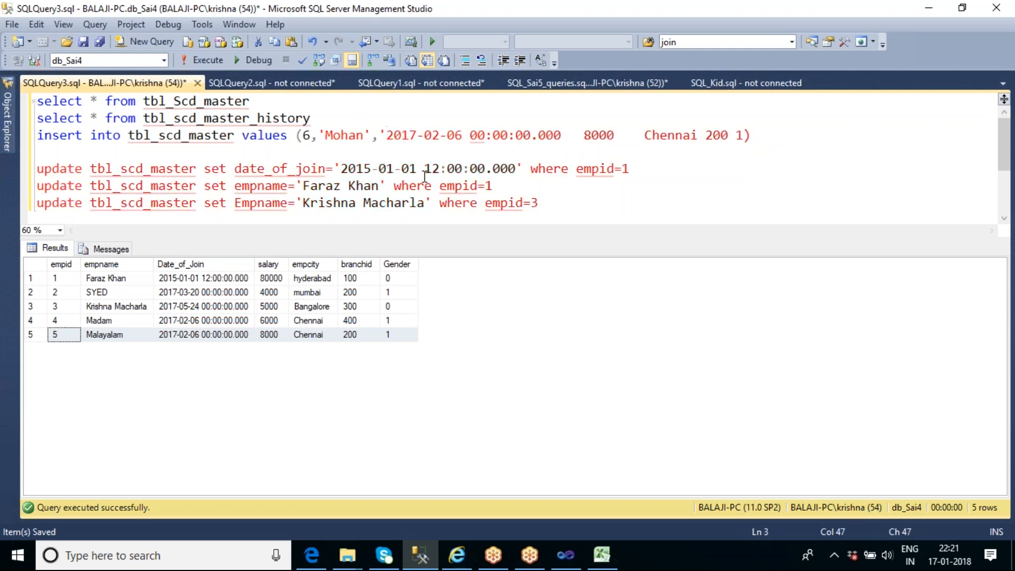
Reduce the joining date in the insert statement to the quoted value '2017-02-06' without a time, followed by a comma
click(564, 135)
drag(563, 135, 462, 134)
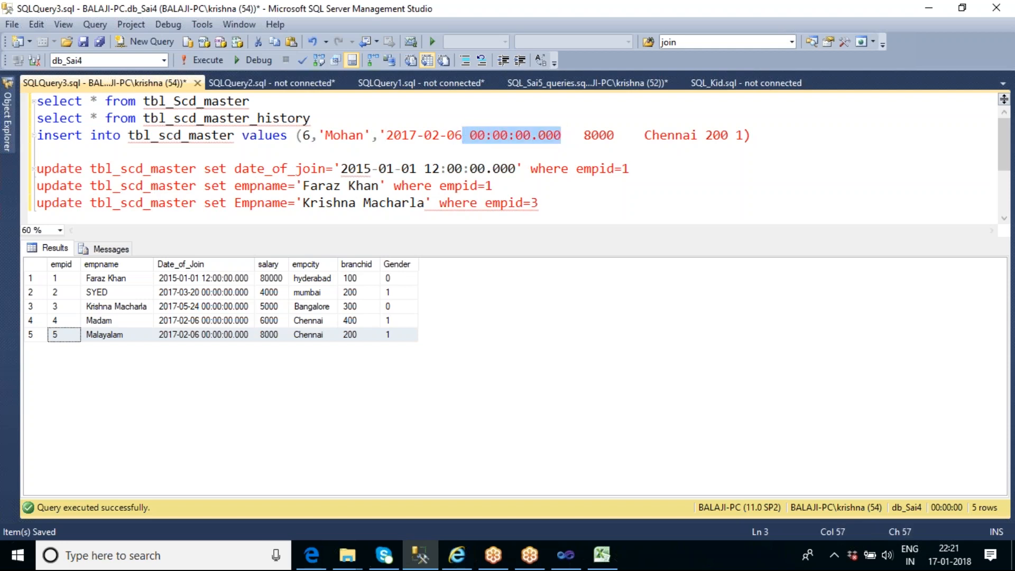
text(',)
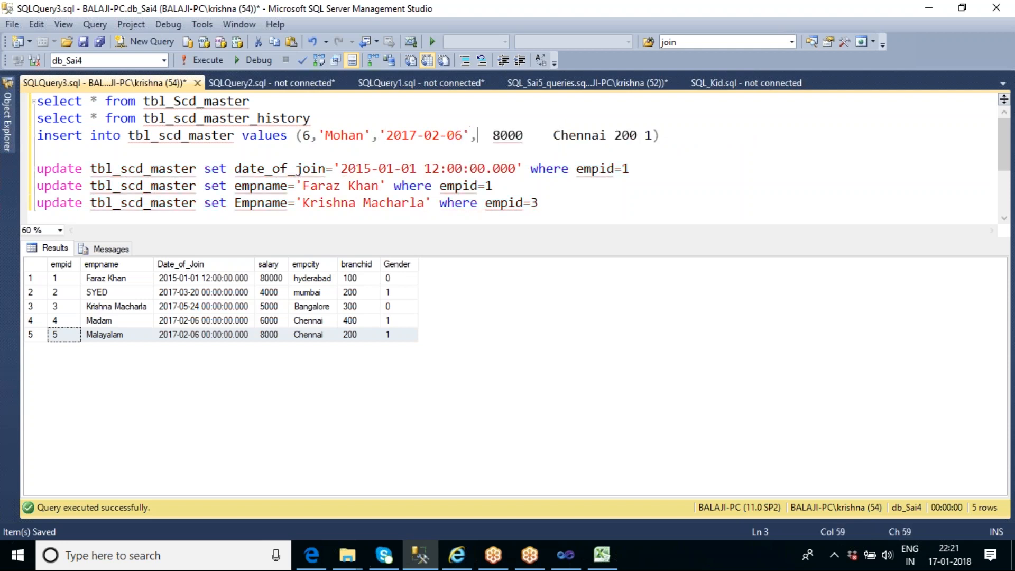
key(Delete)
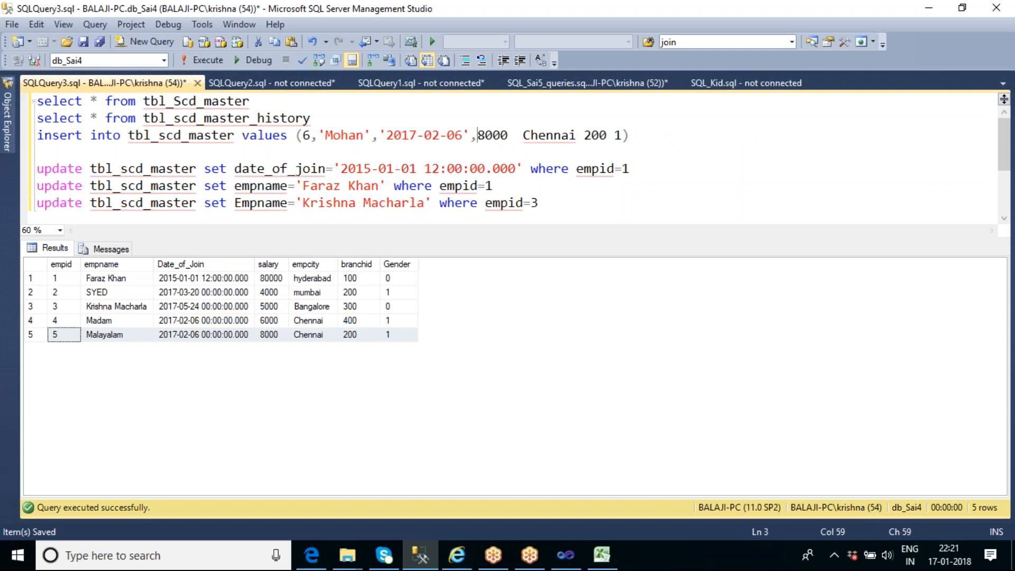
Finish the insert values as 8000,'Chennai',200,1 with quotes and commas, and execute only the insert statement
click(510, 136)
text(,')
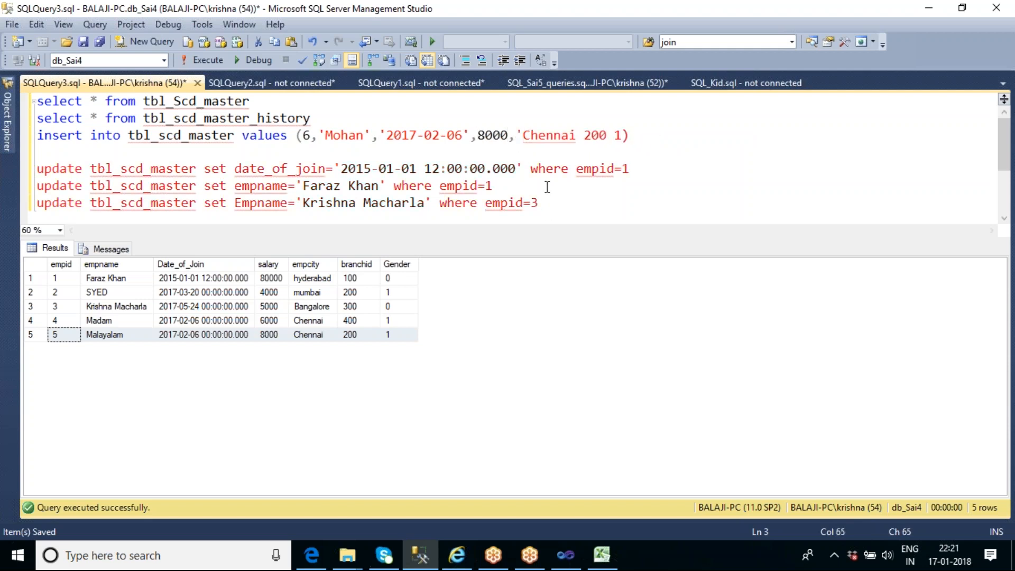
click(577, 136)
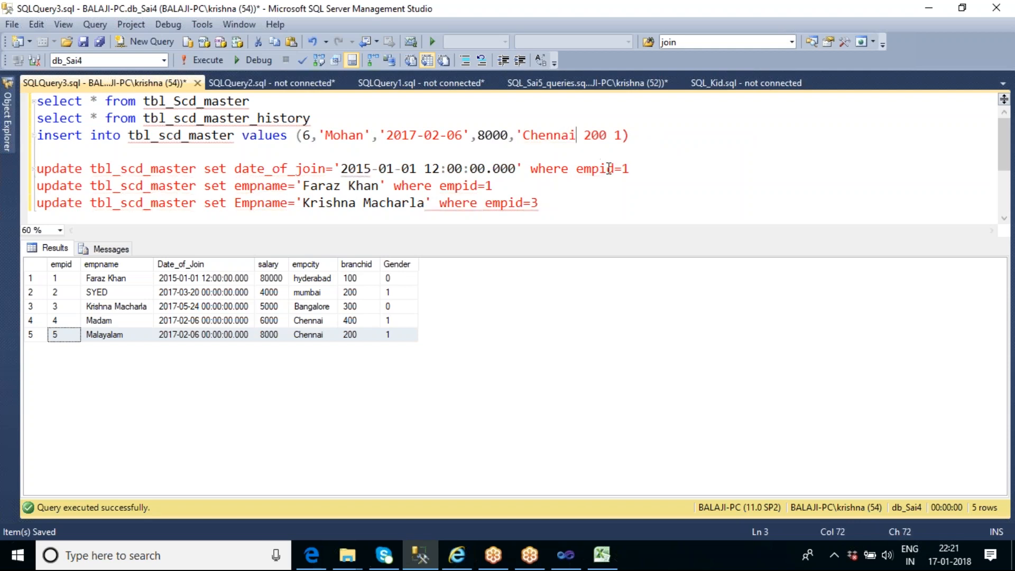
text(',)
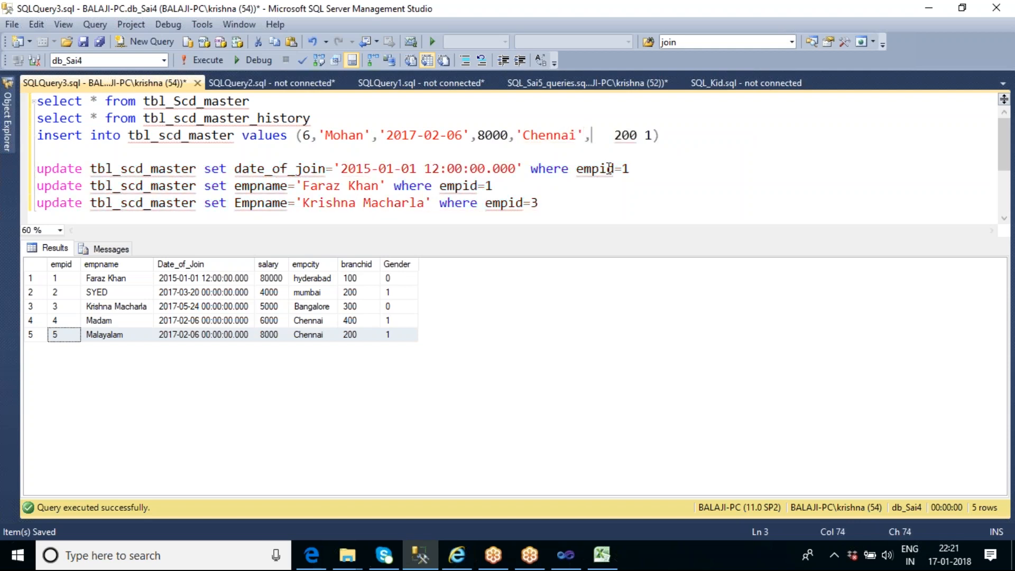
key(Right)
key(Right)
key(Right)
text(,)
key(Delete)
key(Delete)
key(Delete)
key(Delete)
key(Right)
key(Right)
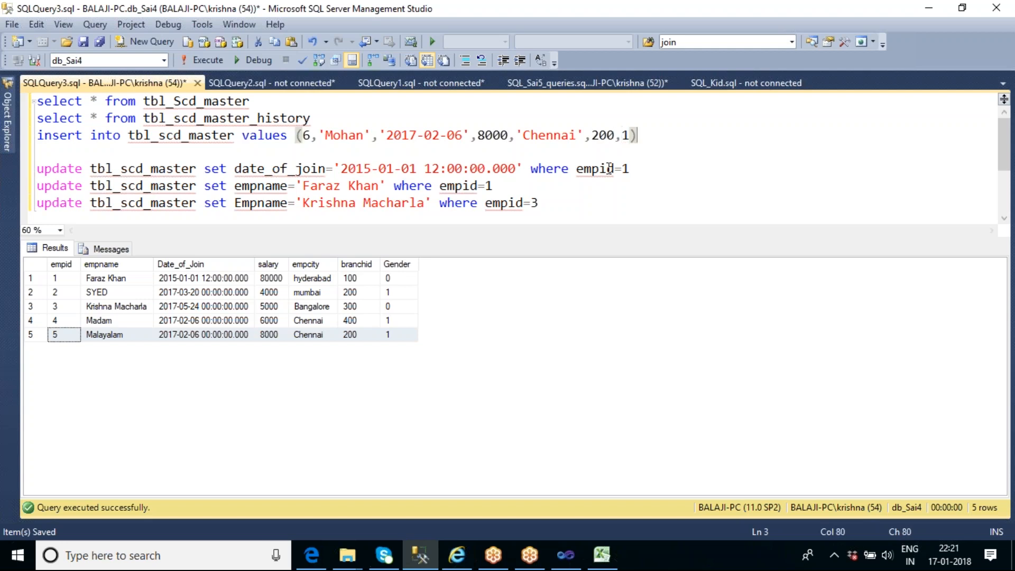
key(shift+Home)
key(F5)
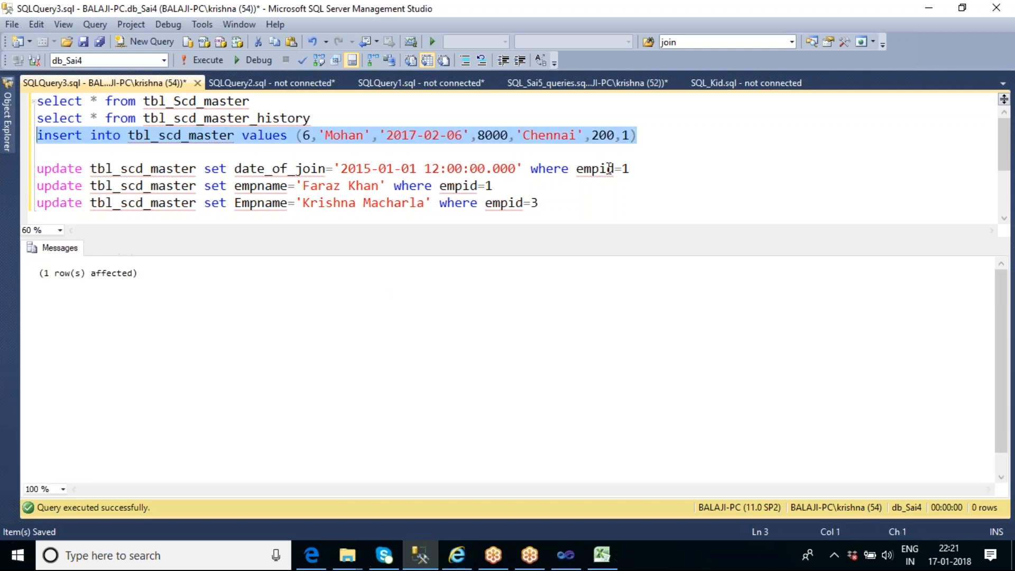
Change the surname in the empname update statement for empid=1 and execute that statement
double_click(365, 186)
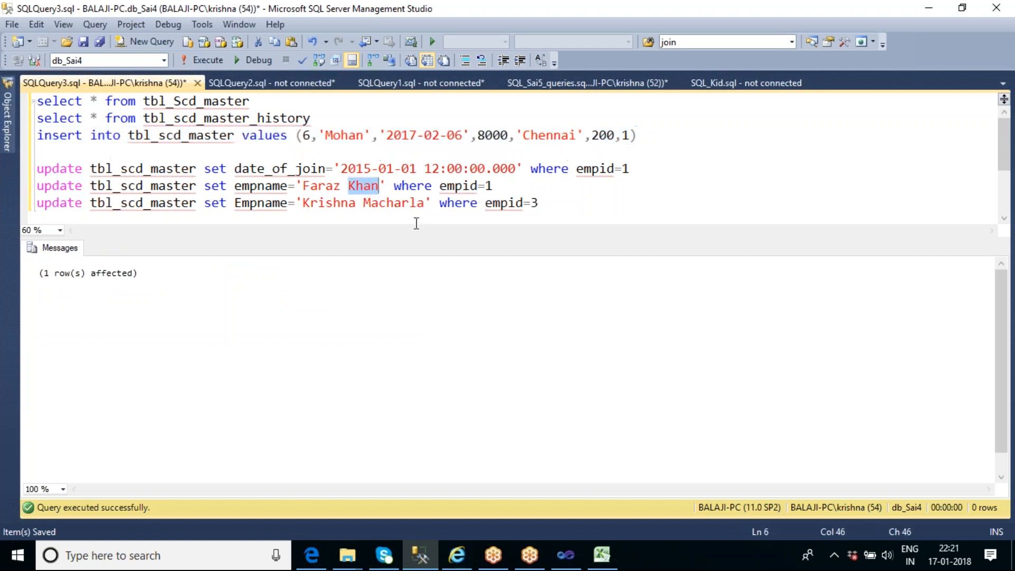
key(BackSpace)
text(ku)
key(BackSpace)
text(mar)
key(End)
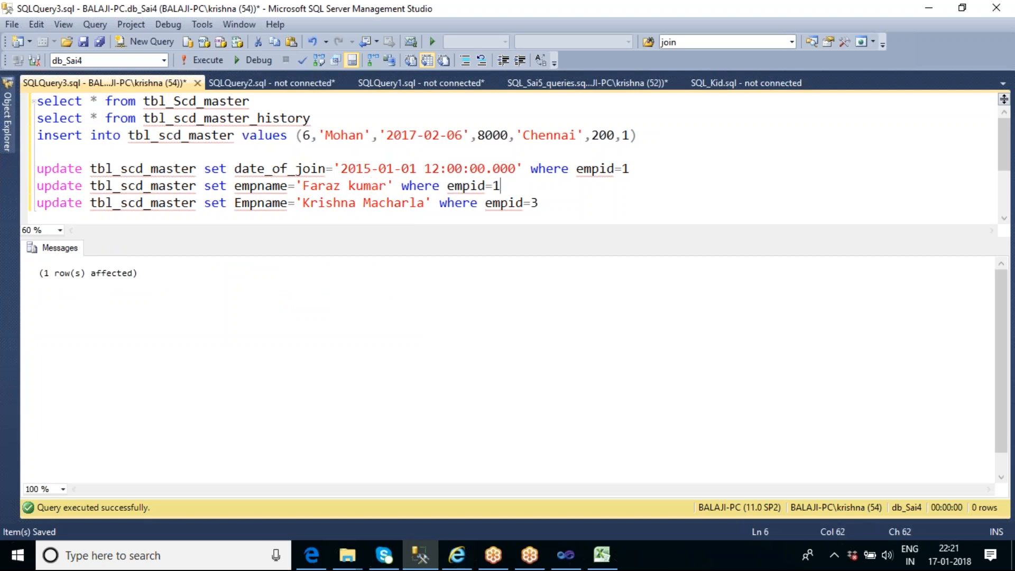
key(shift+Home)
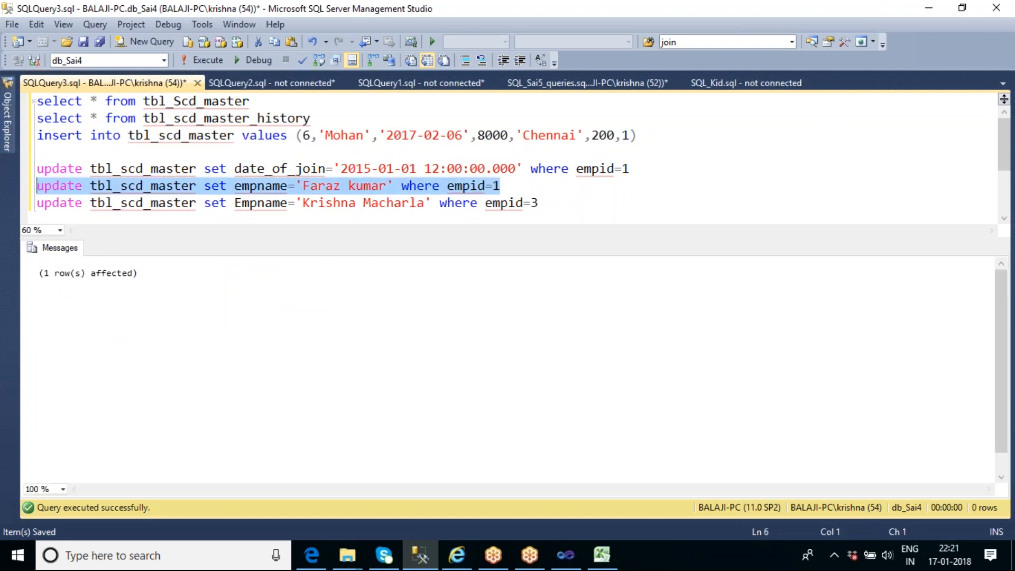
Run both select statements and compare the empname values of employees 1 and 6 between the master and history tables
drag(313, 118, 37, 100)
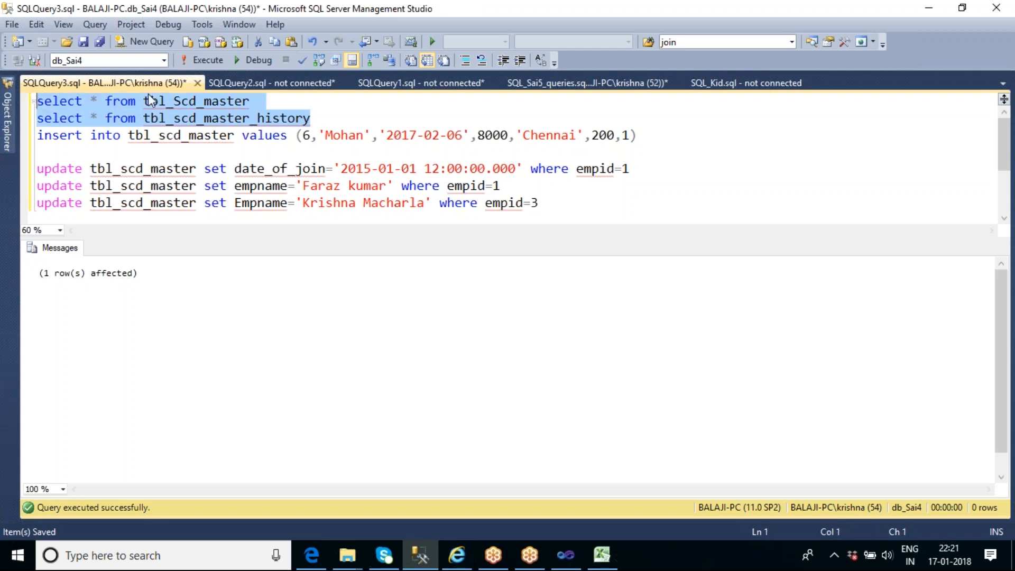
click(216, 55)
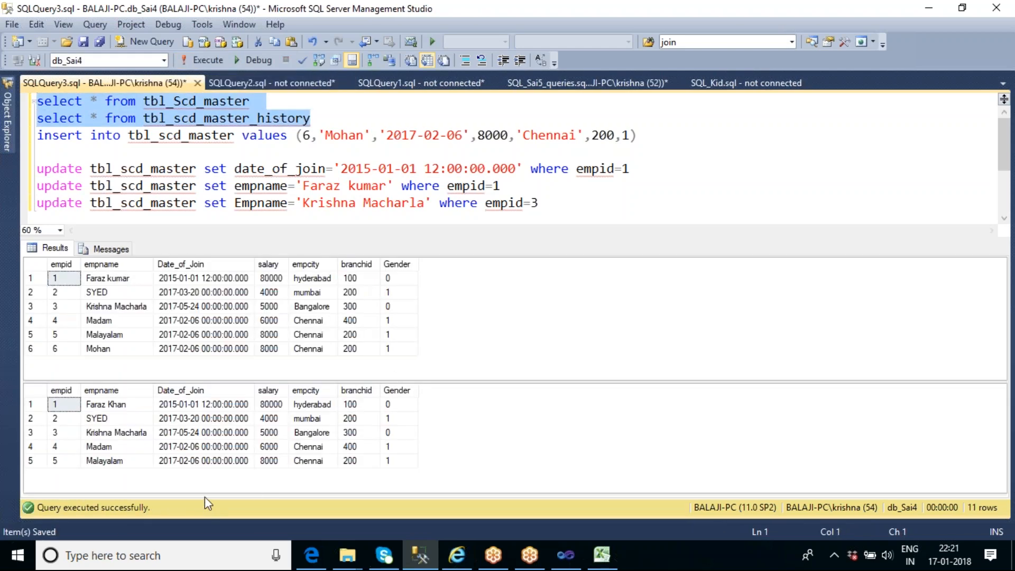
click(113, 279)
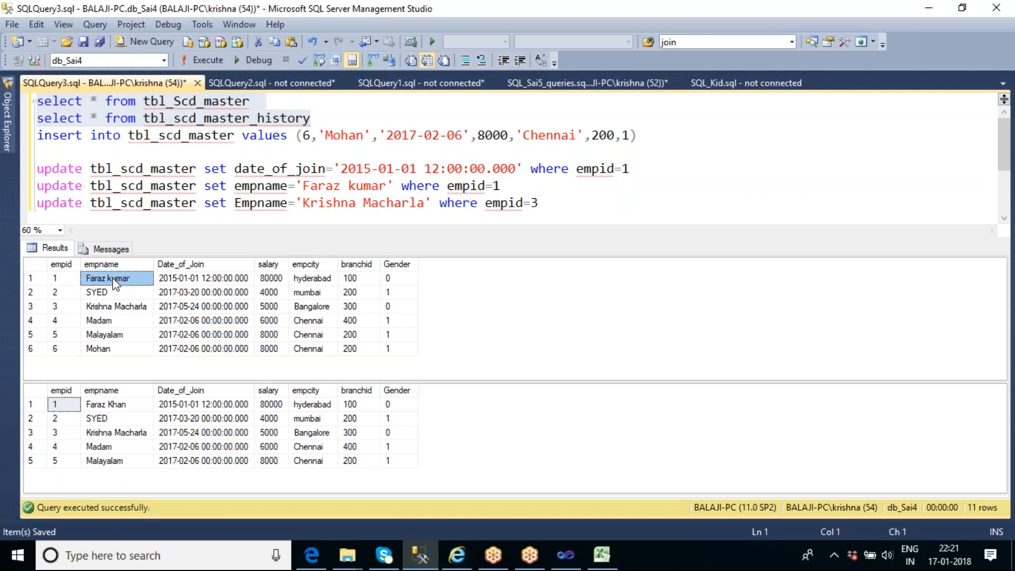
click(112, 352)
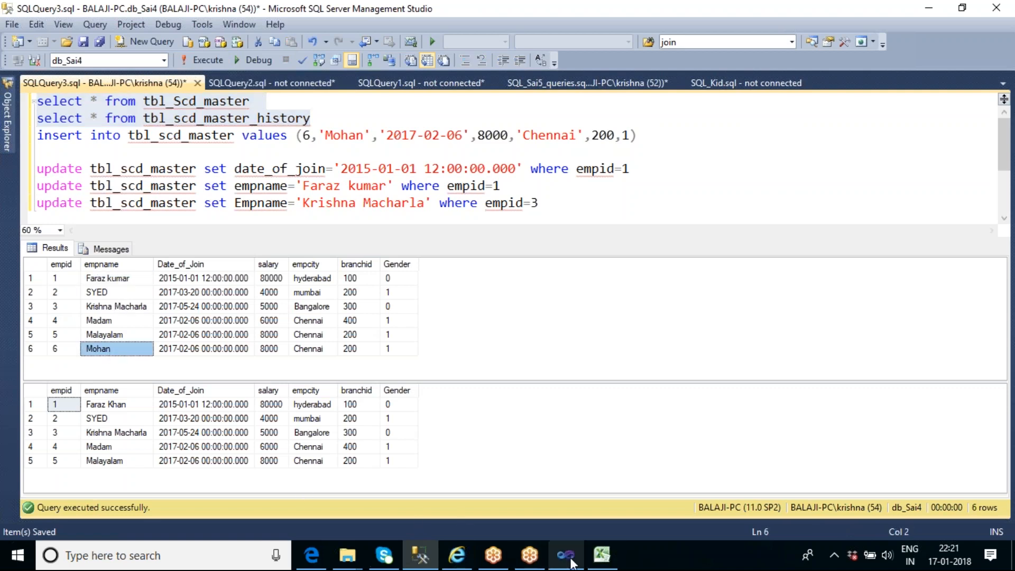
mouse_move(567, 559)
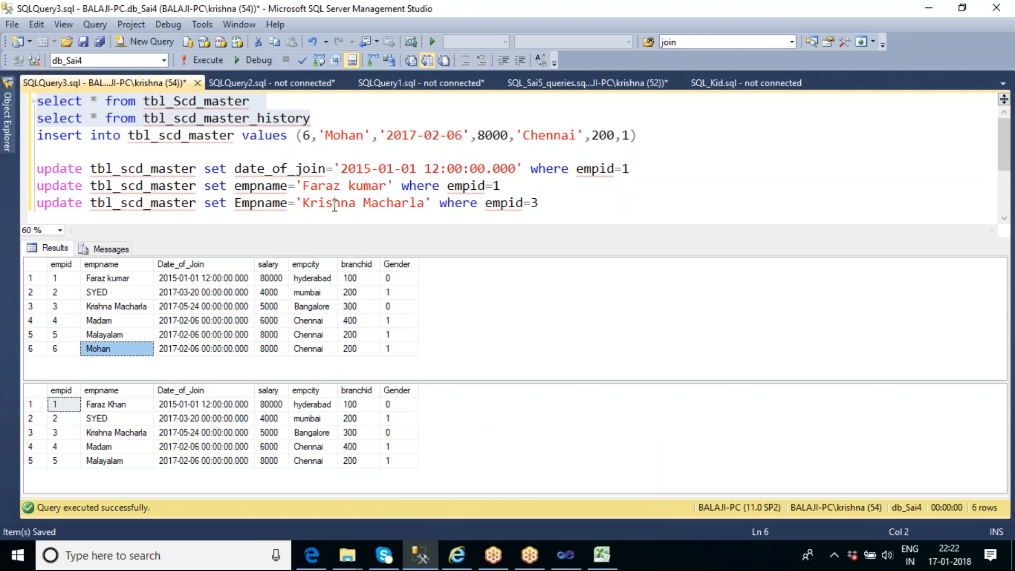
Edit the last update statement to set a new Empname where empid=2, and execute only that statement
drag(303, 202, 425, 203)
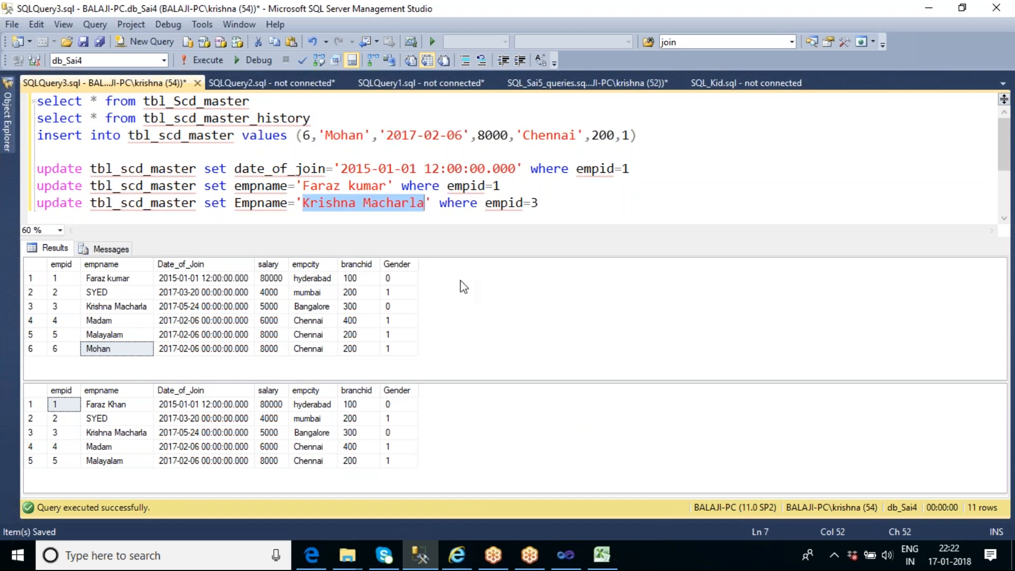
text(K)
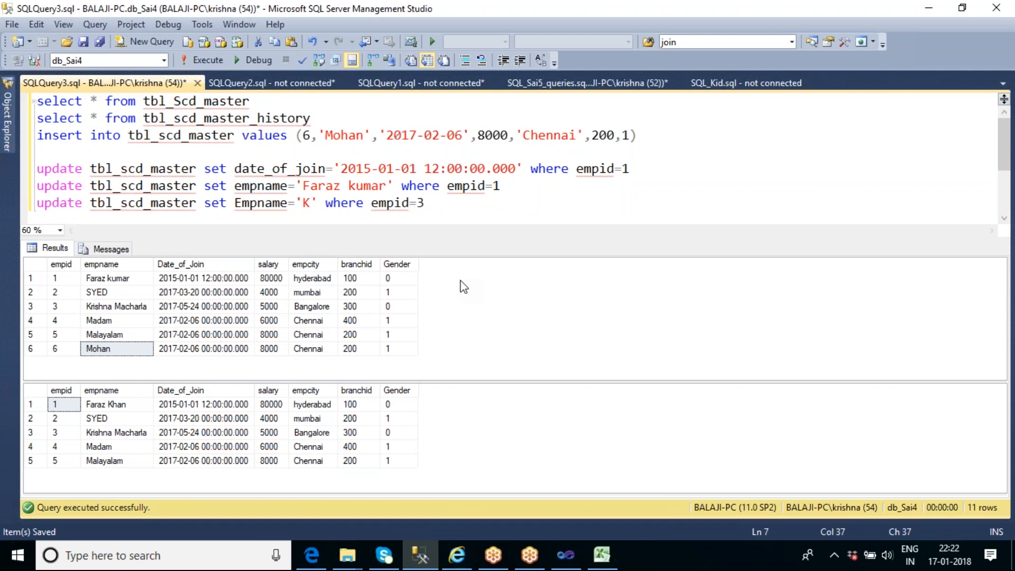
key(BackSpace)
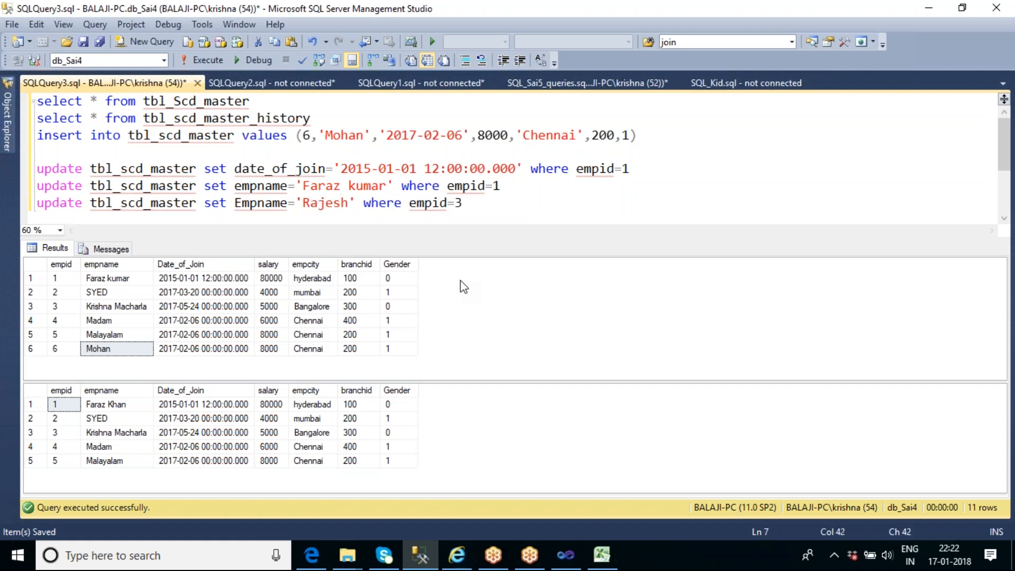
key(End)
key(BackSpace)
text(2)
key(shift+Home)
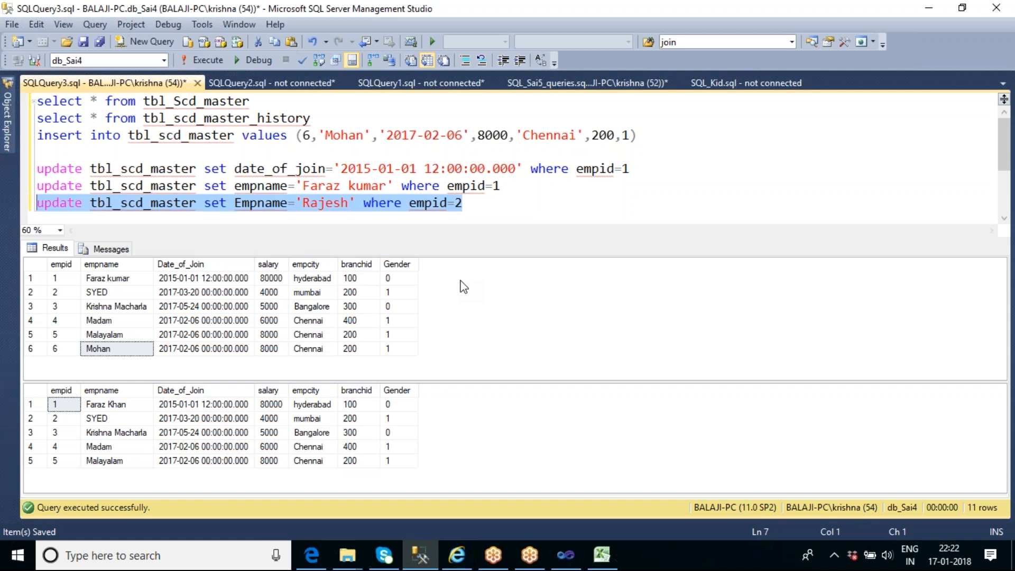
key(F5)
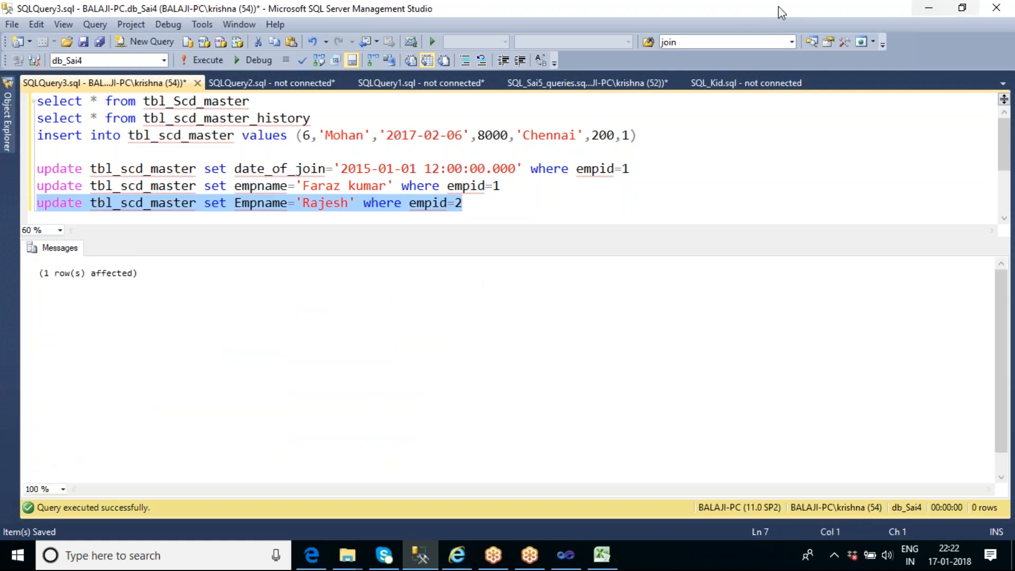
Switch to Visual Studio and check the target table in the Insert Destination's connection settings
click(566, 556)
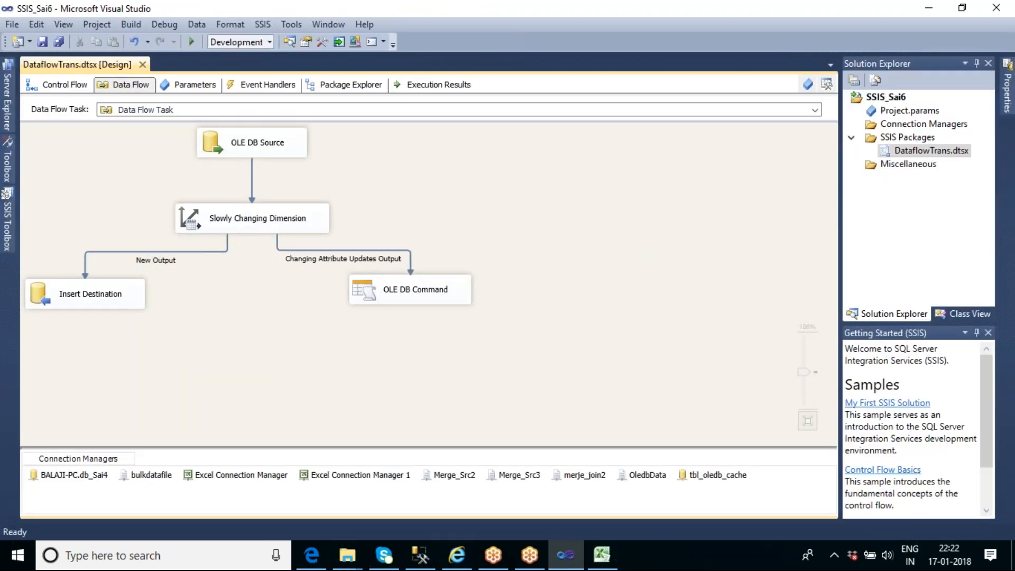
double_click(110, 300)
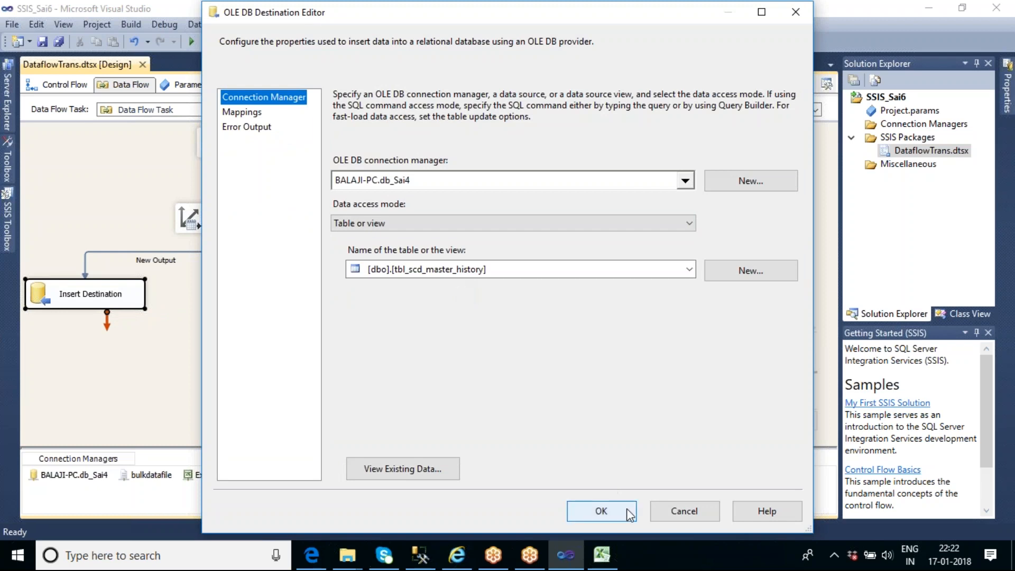
click(602, 511)
Execute the data flow task and return to SQL Server Management Studio
right_click(493, 207)
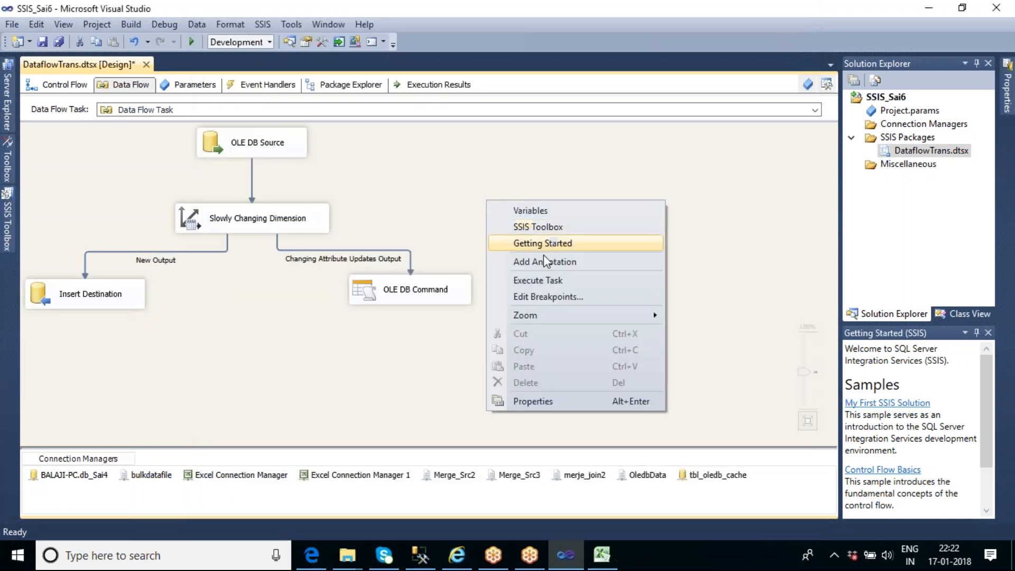
click(550, 281)
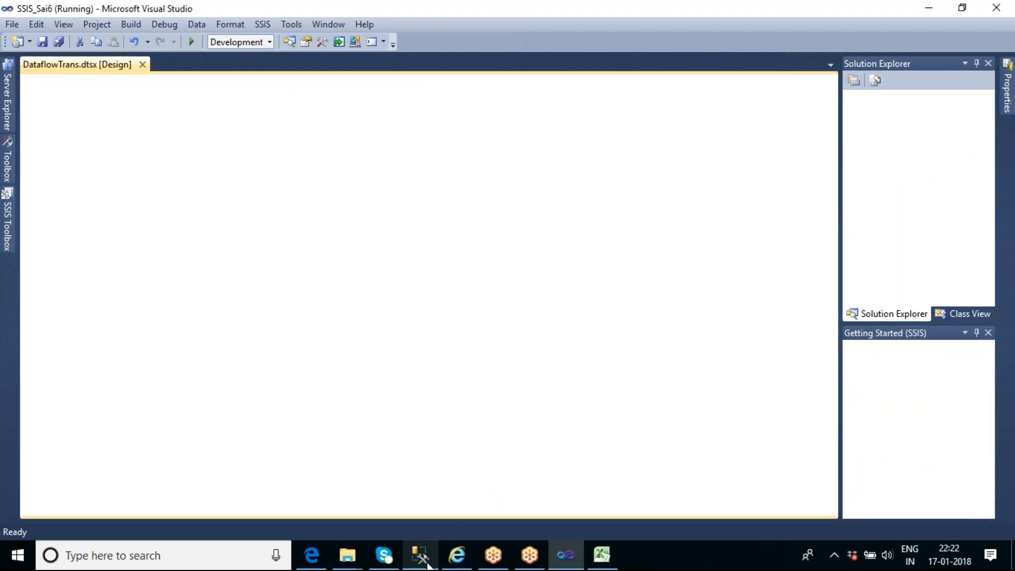
click(421, 555)
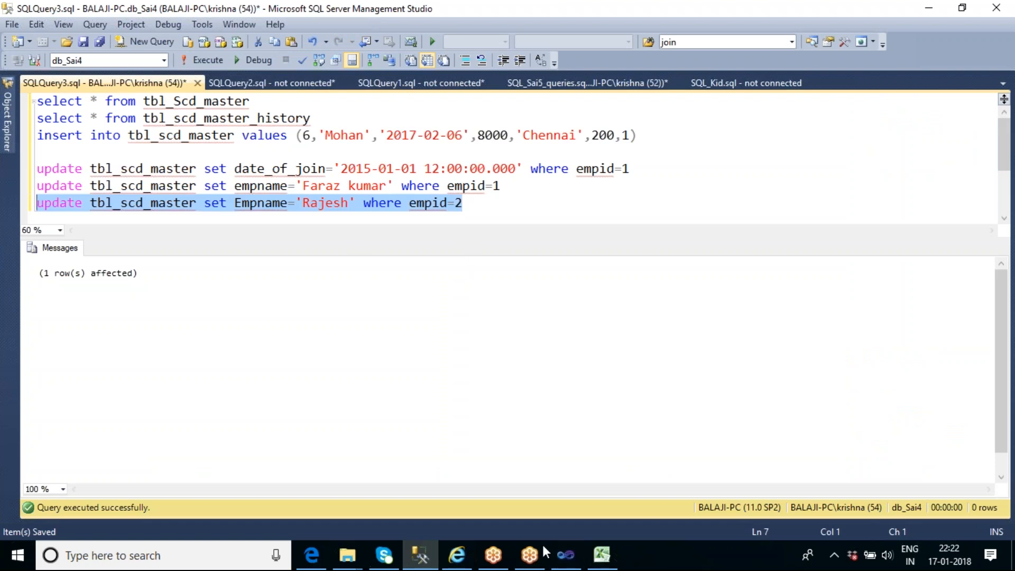
Check the executed data flow in Visual Studio, and rerun both select statements in SQL Server Management Studio to compare employees 1, 2 and 6
click(565, 555)
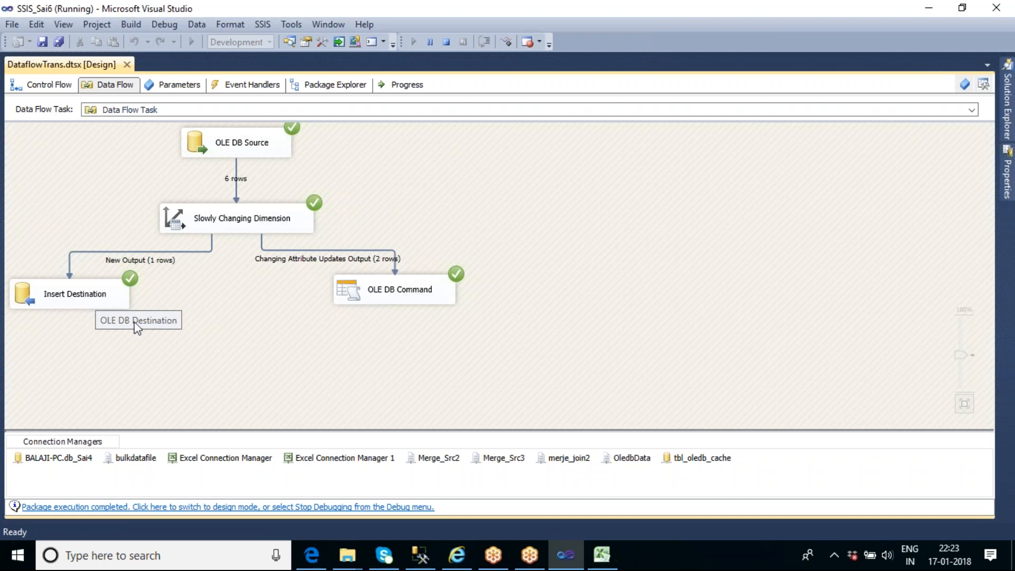
click(420, 555)
drag(311, 118, 39, 100)
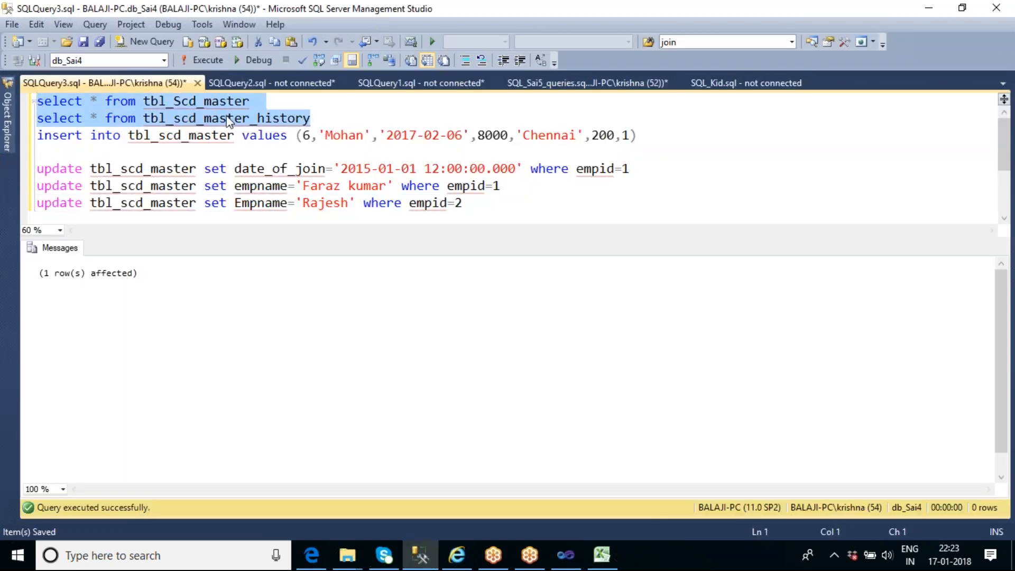
click(206, 63)
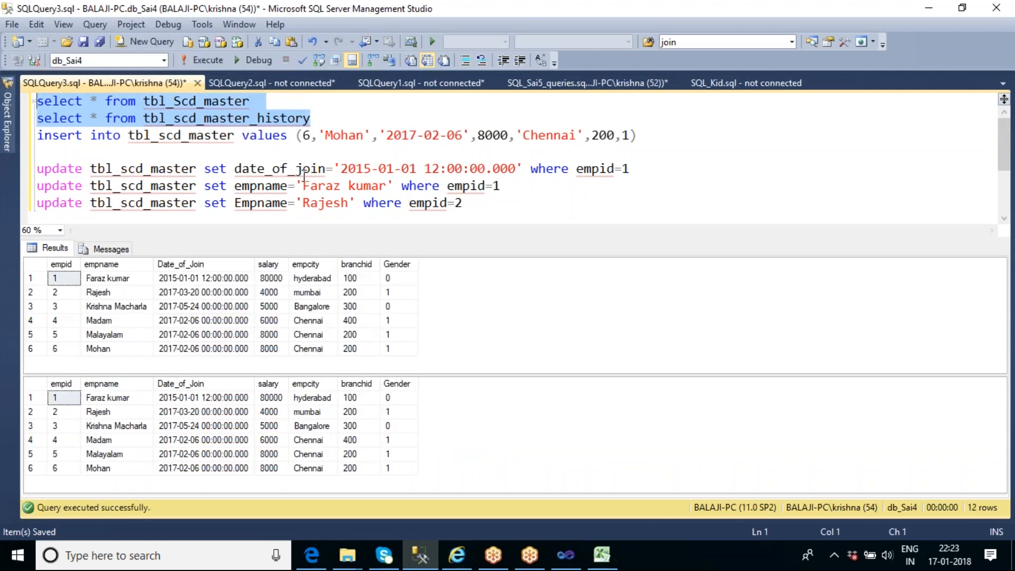
click(122, 401)
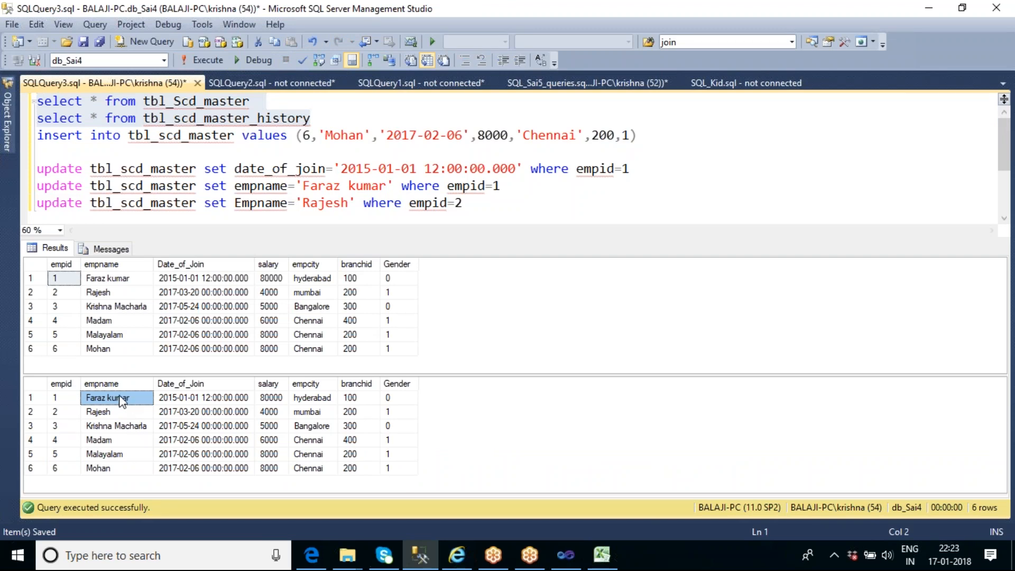
click(109, 297)
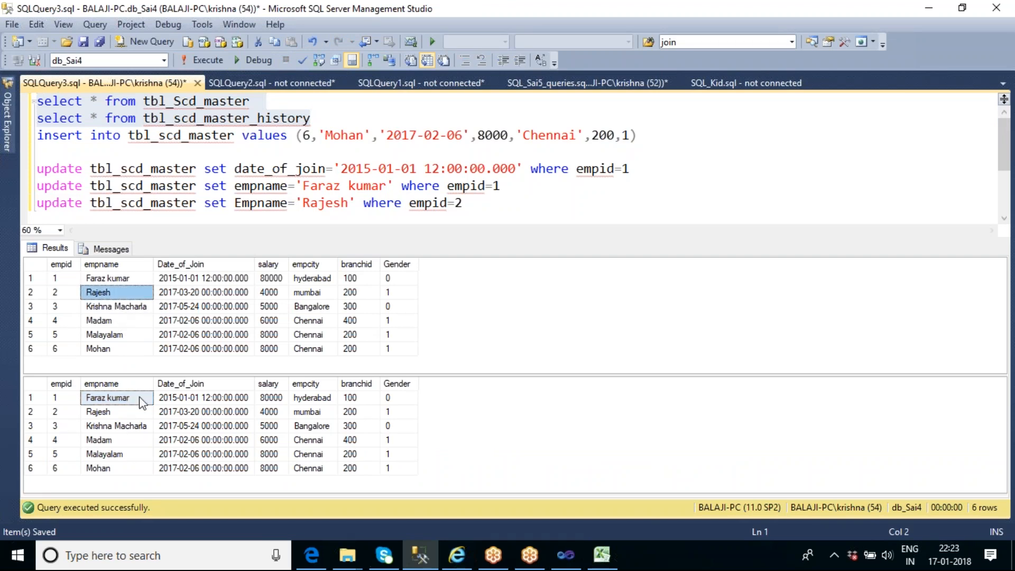
click(119, 411)
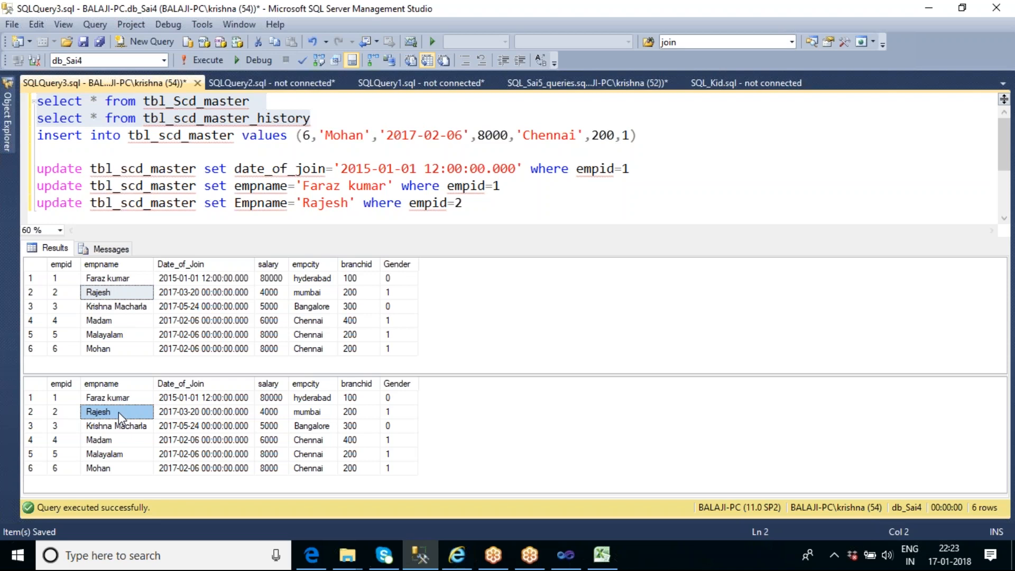
click(33, 466)
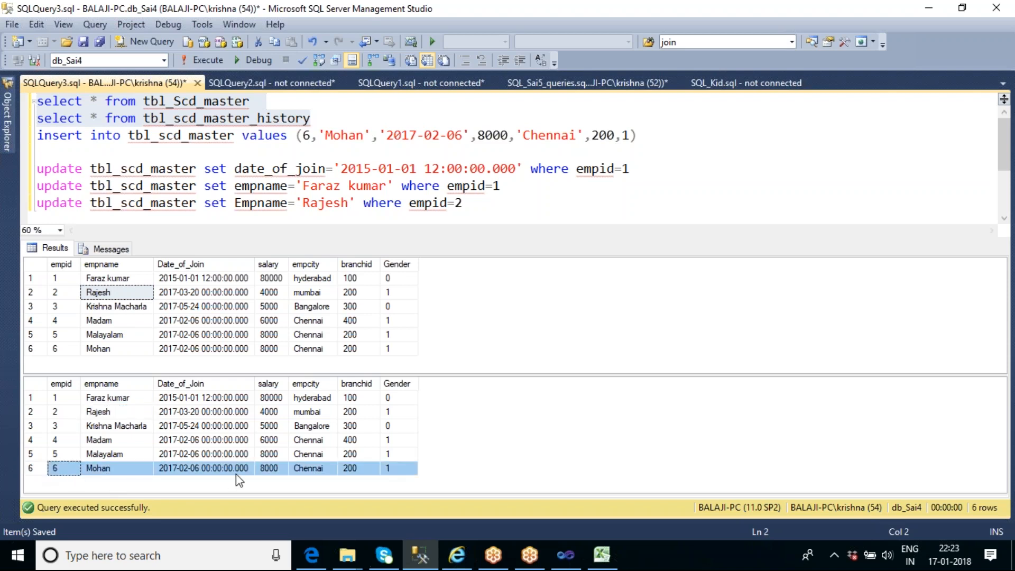
click(573, 199)
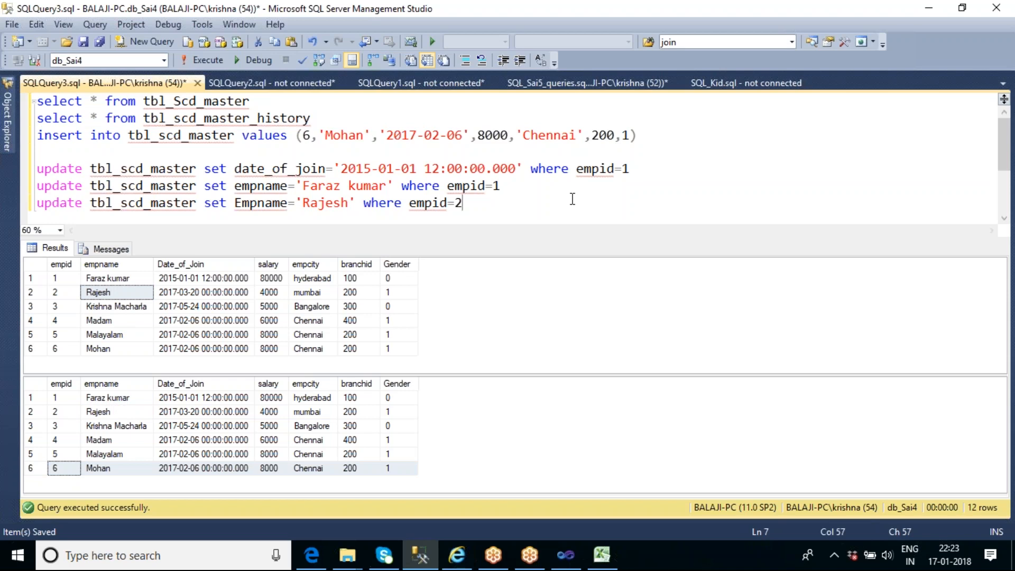
key(ctrl+s)
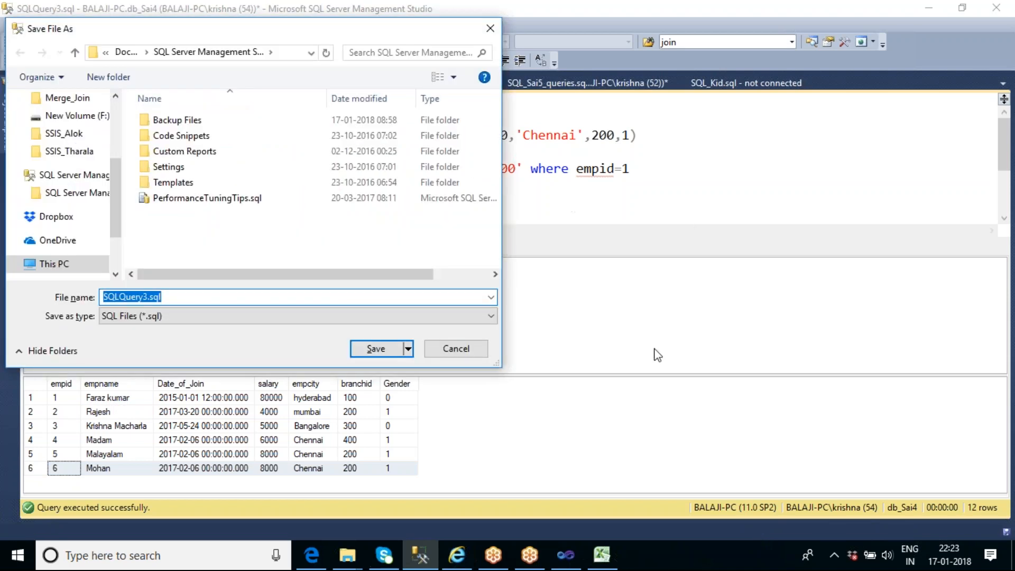
click(478, 354)
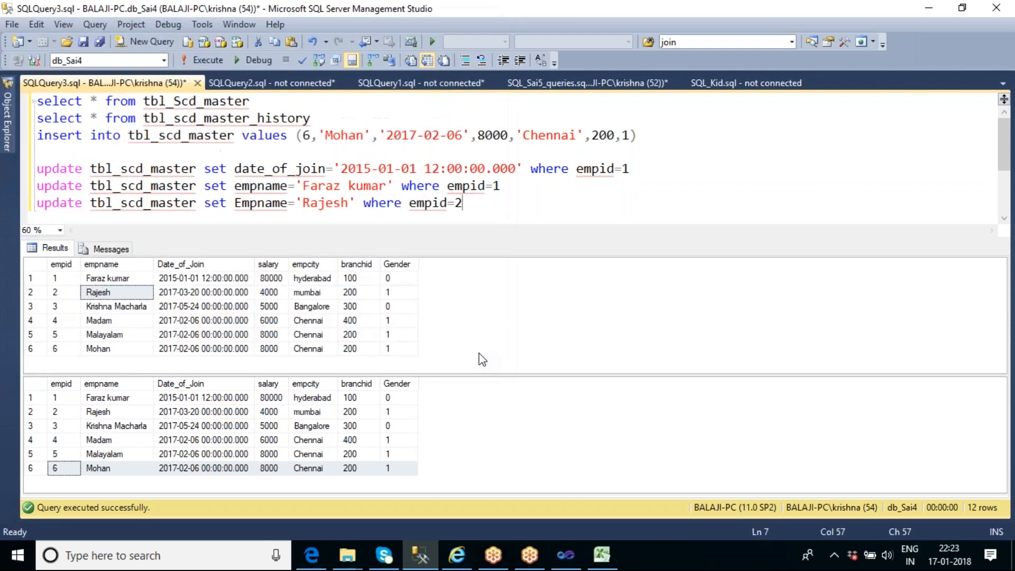
Switch to Visual Studio, stop debugging the package, and compare the Lookup data flow with the Slowly Changing Dimension data flow
click(566, 553)
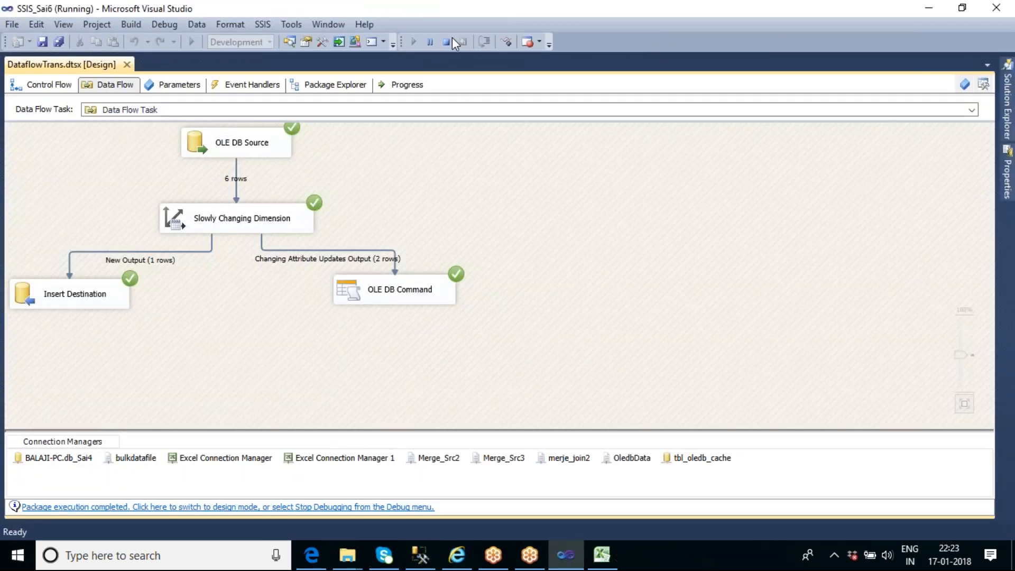
click(447, 42)
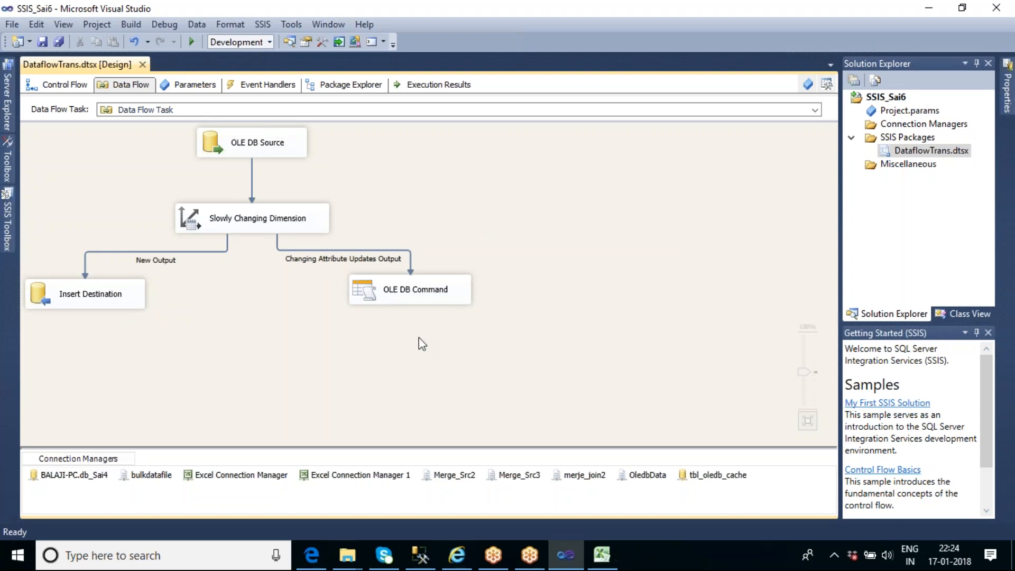
click(72, 94)
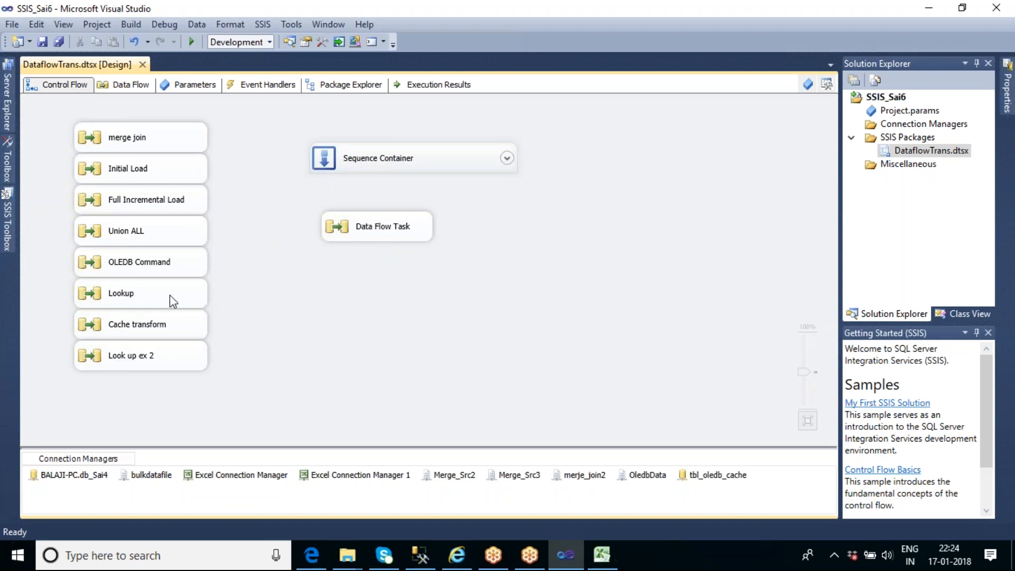
double_click(164, 294)
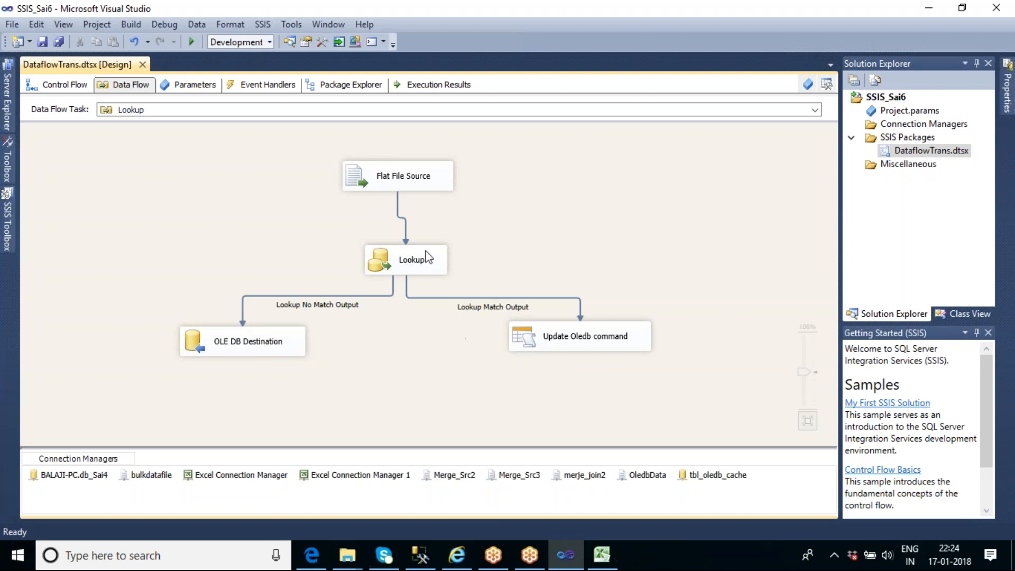
click(55, 86)
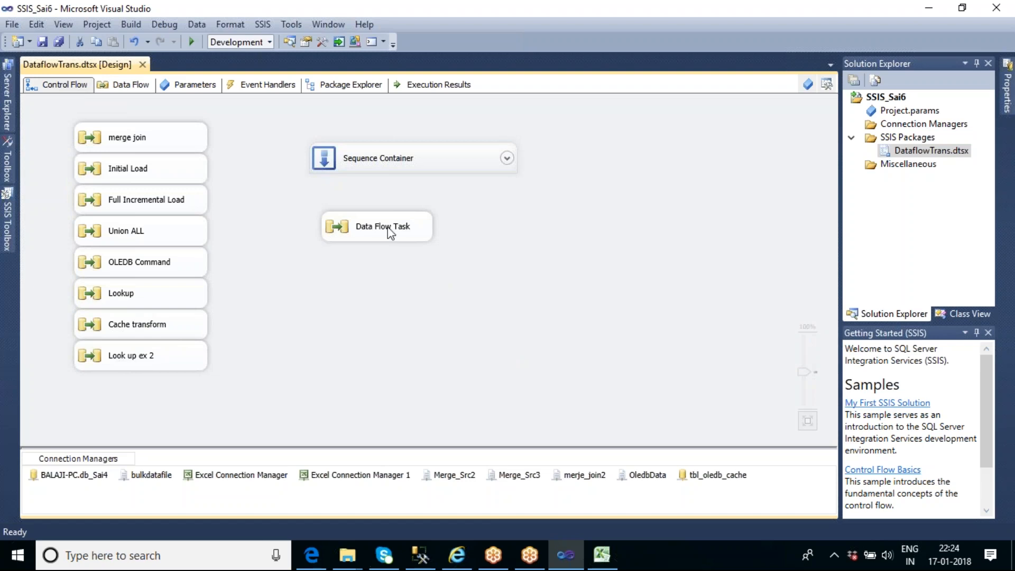
double_click(385, 230)
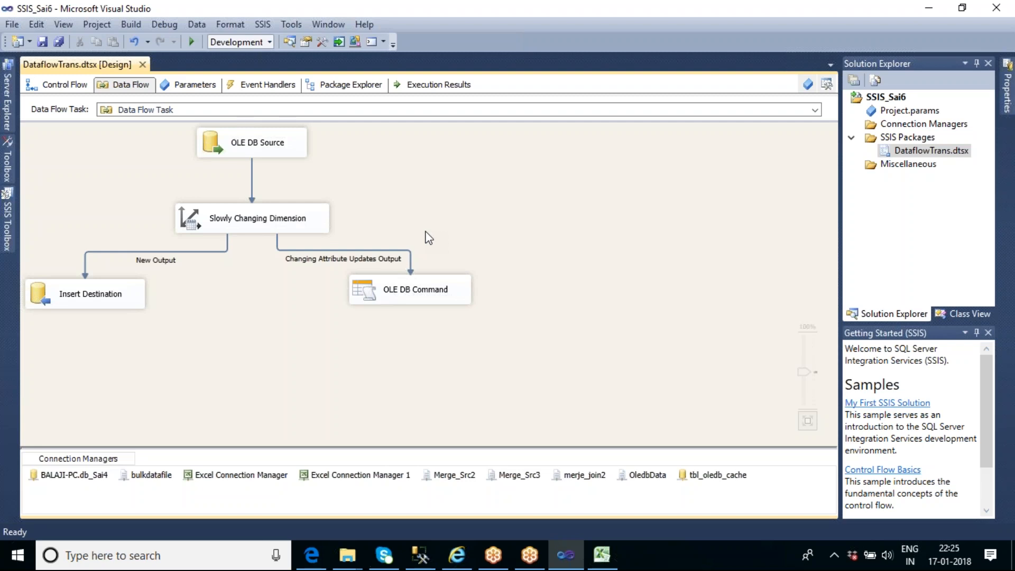
Go to the desktop and open OledbData.txt from the Merge Source Files folder
mouse_move(352, 560)
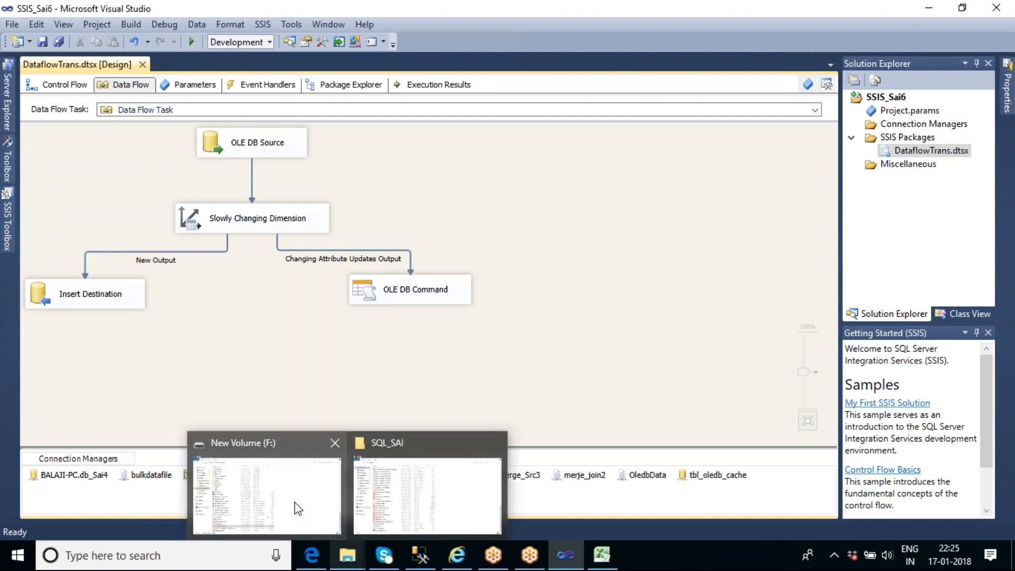
right_click(709, 548)
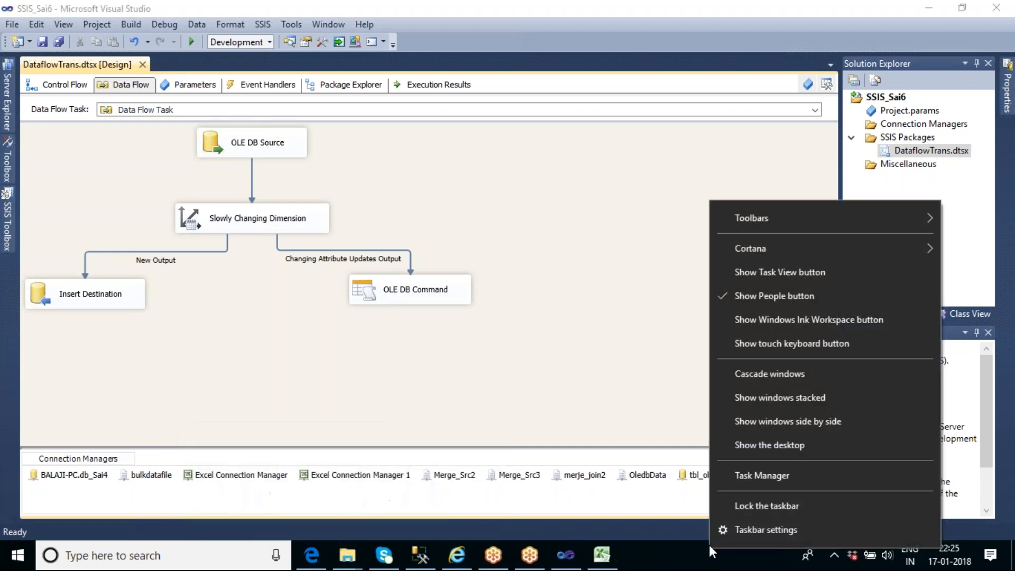
click(769, 445)
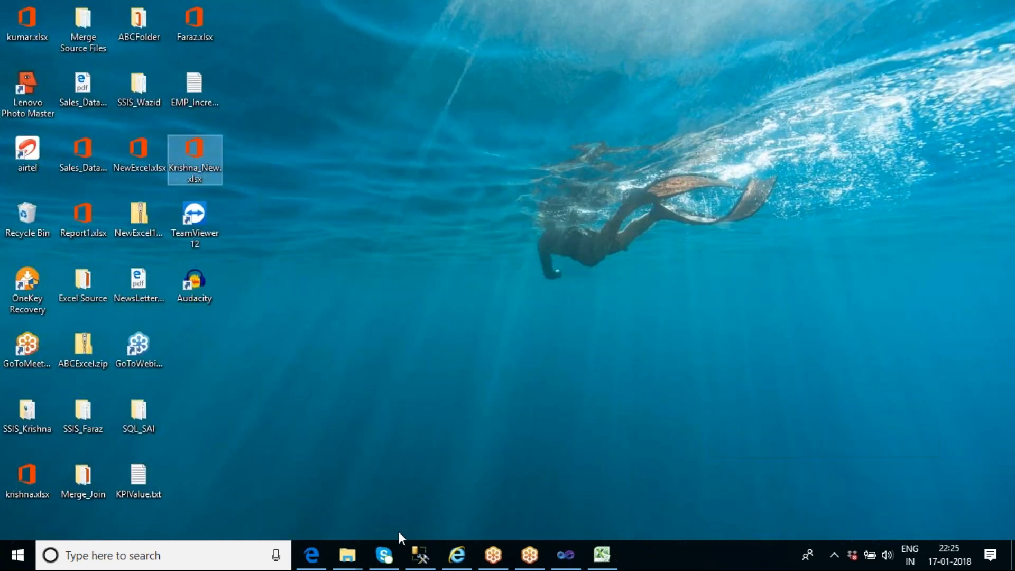
double_click(143, 403)
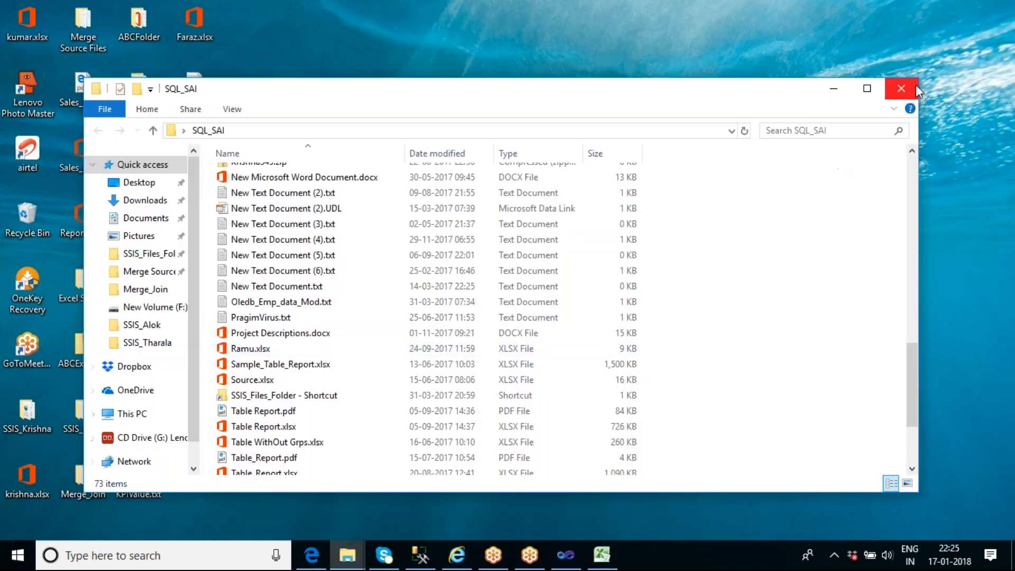
click(901, 90)
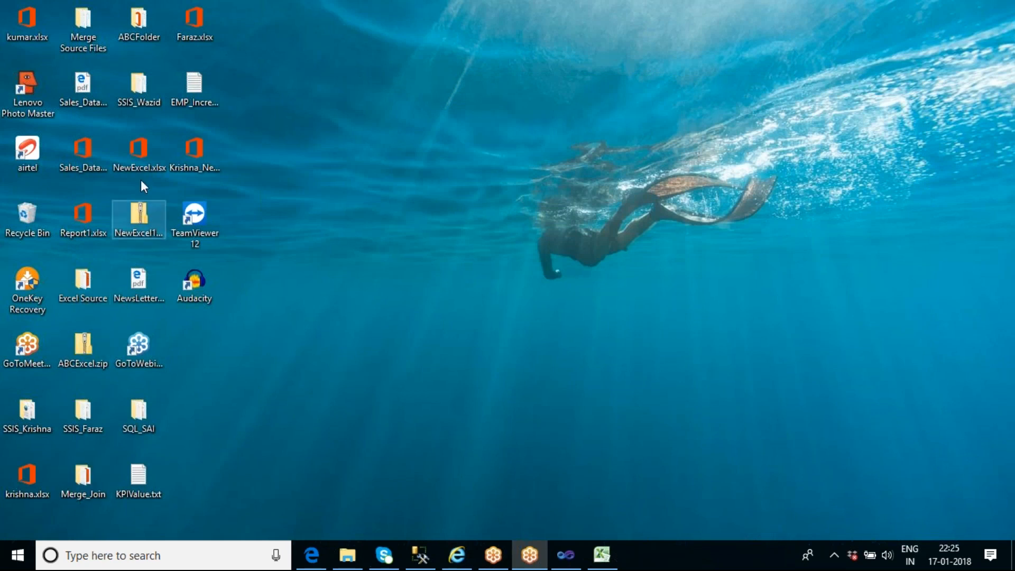
double_click(95, 20)
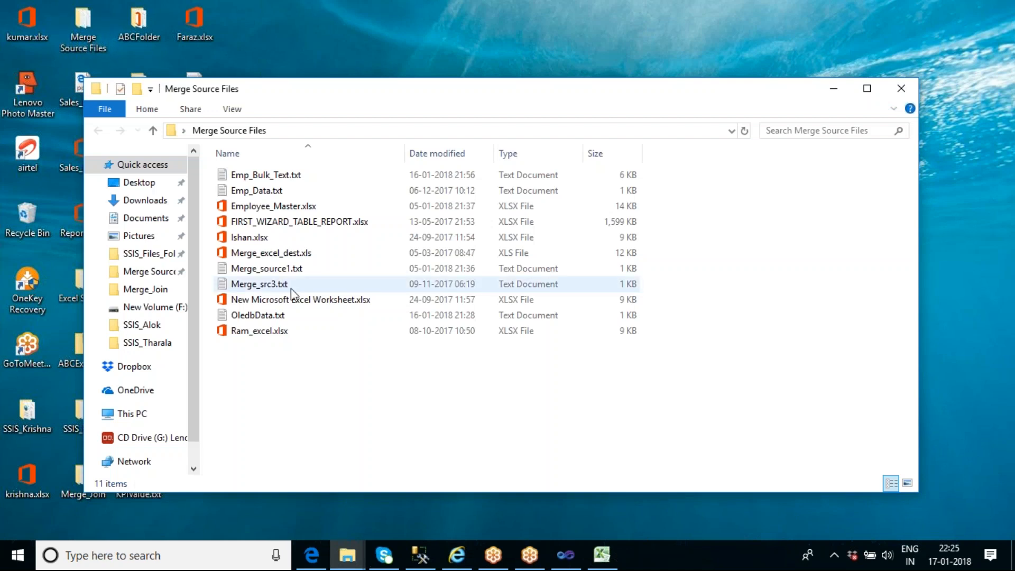
double_click(268, 316)
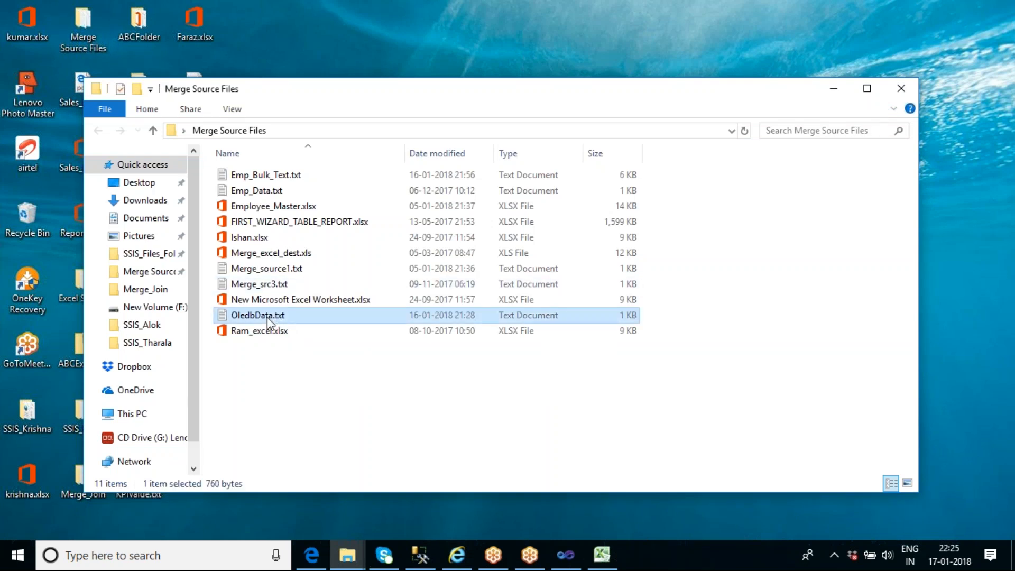
Duplicate the rows for empid 14 and 15 at the end of the file and renumber the copies as 16 and 17
drag(664, 256, 181, 244)
key(ctrl+c)
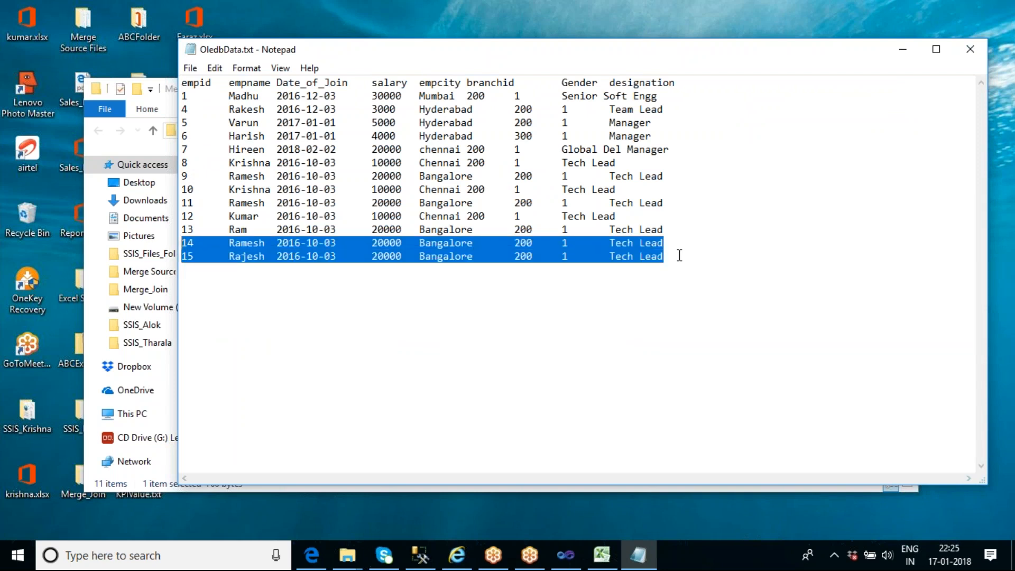
click(679, 254)
key(Return)
key(ctrl+v)
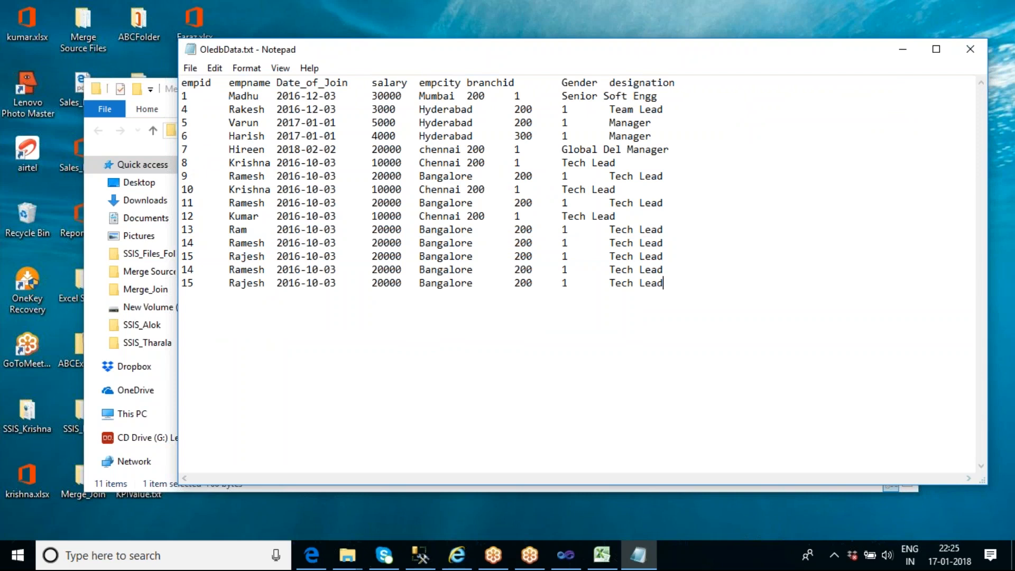
click(194, 267)
key(BackSpace)
text(6)
click(194, 284)
key(BackSpace)
text(7)
Set the salary of empid 4 to 5000, keeping a tab before the city value
double_click(387, 111)
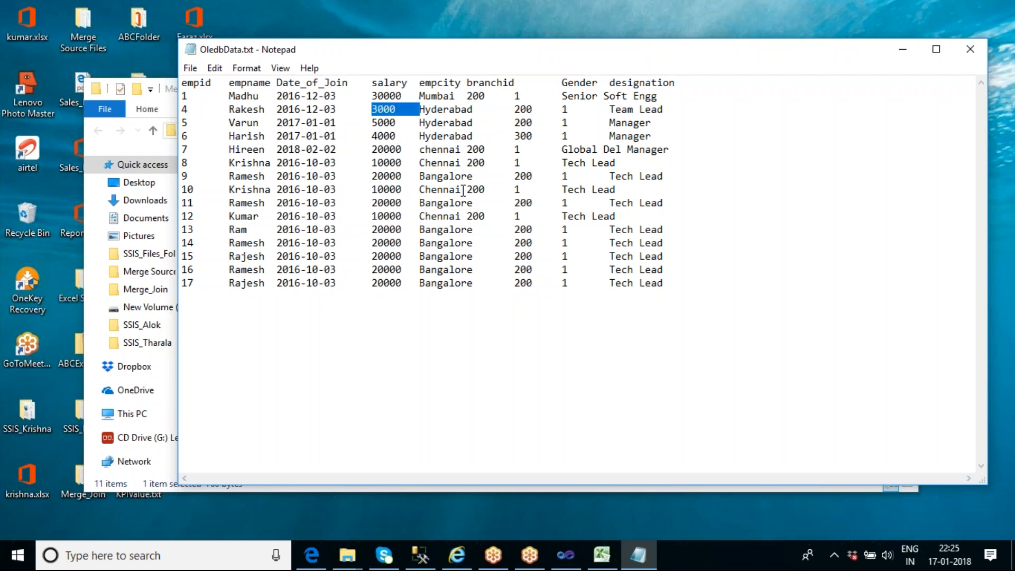
key(BackSpace)
text(5000)
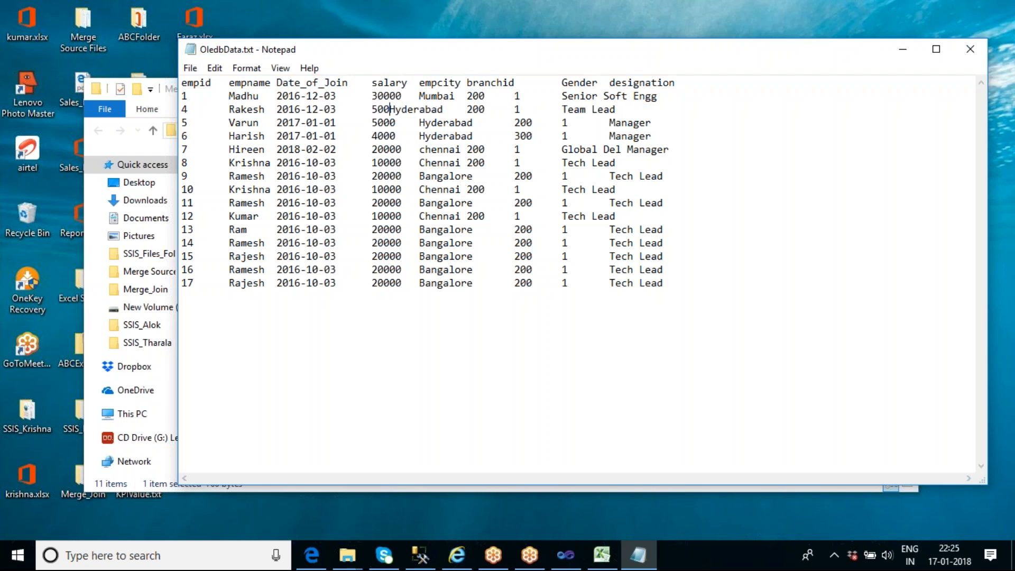
key(Tab)
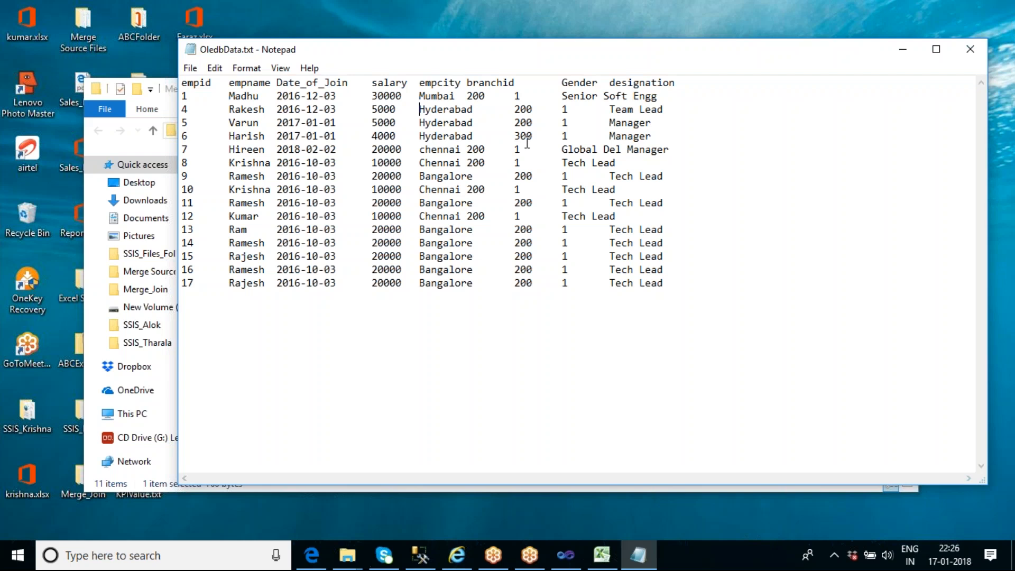
Set the empcity of empid 5 to Mumbai, keeping the tab separator, and save and close OledbData.txt
key(Down)
key(ctrl+shift+Right)
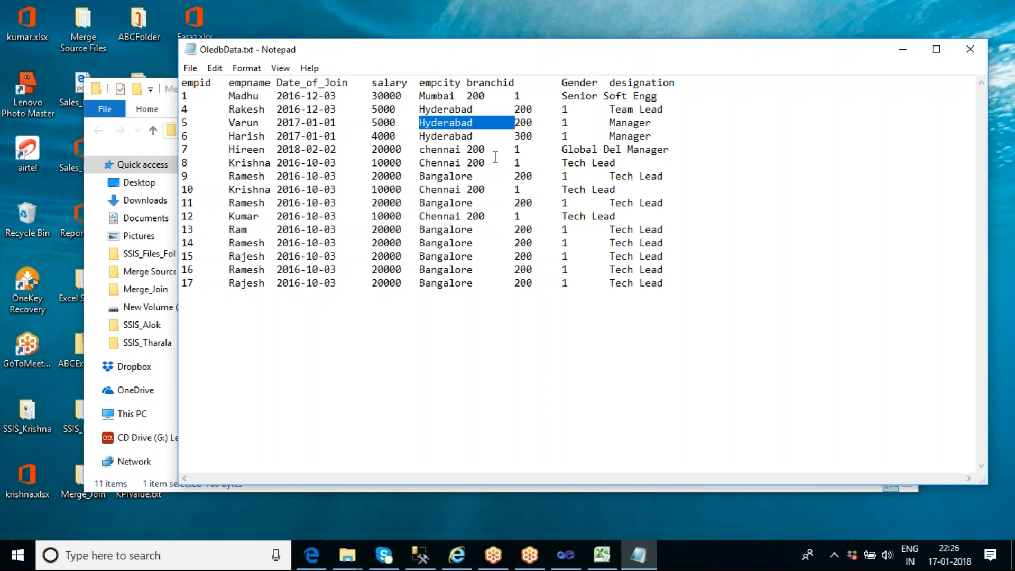
text(Mumb)
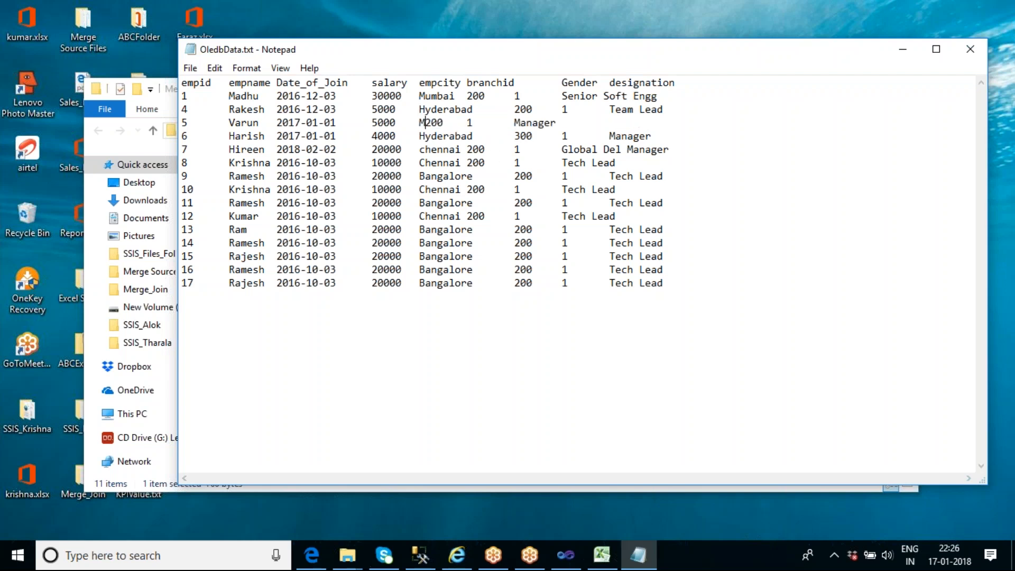
text(ai)
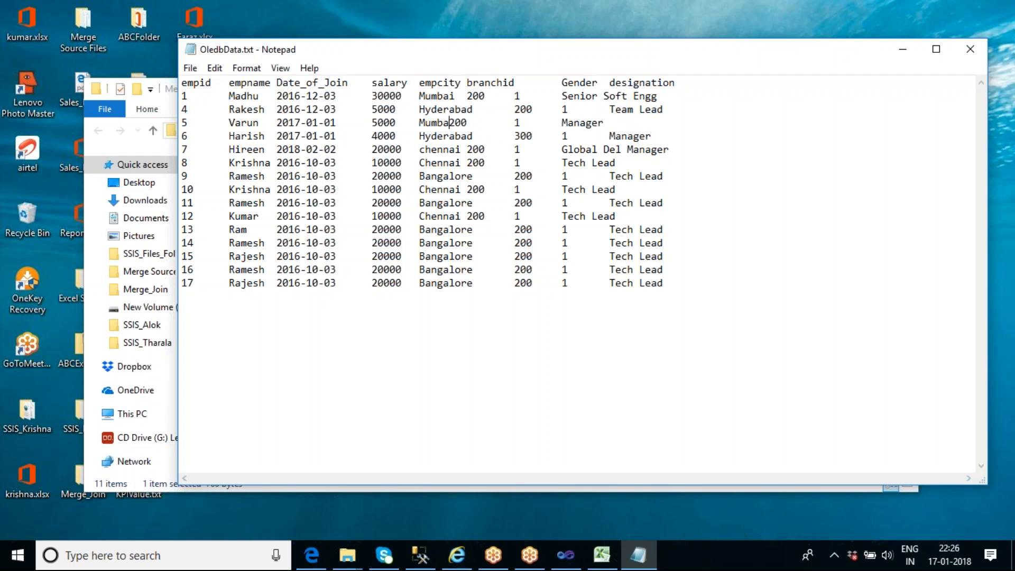
key(Tab)
click(972, 51)
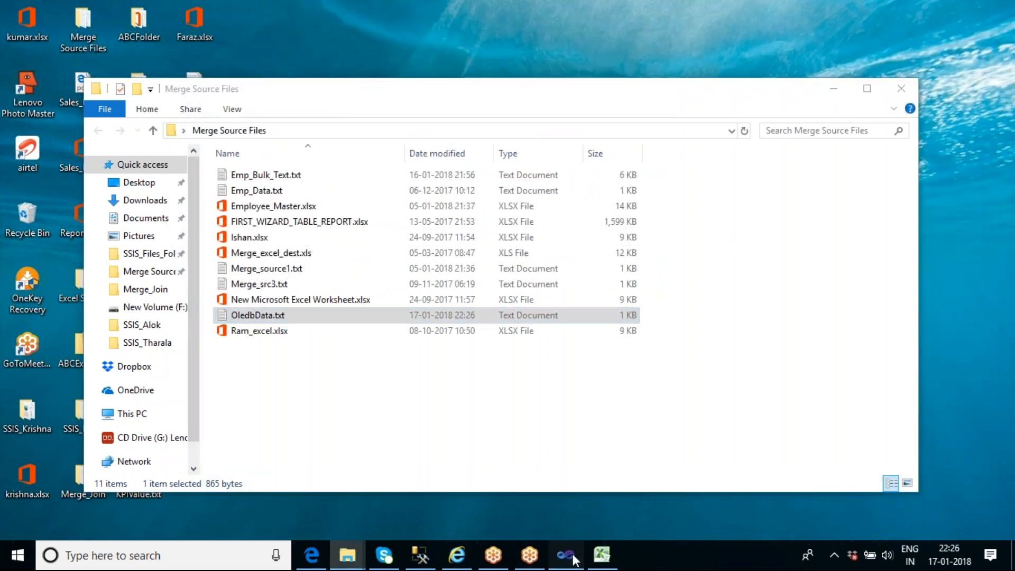
Switch to Visual Studio and open the Lookup data flow from the control flow
click(567, 556)
click(59, 88)
click(565, 234)
double_click(155, 302)
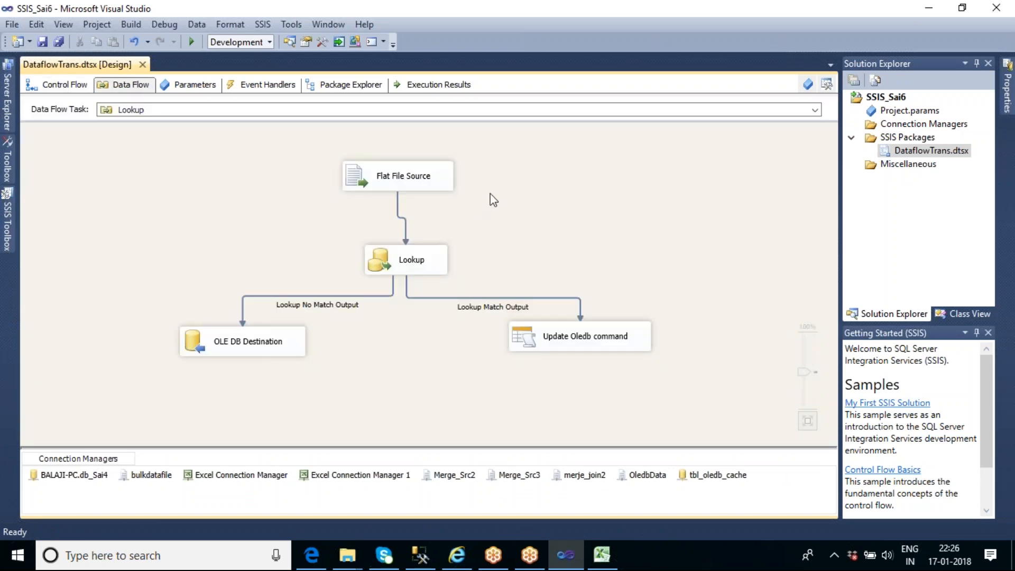
Open the Flat File Source's connection settings and preview its data to check the edited and added rows
right_click(505, 182)
click(477, 191)
click(427, 173)
double_click(426, 174)
click(379, 206)
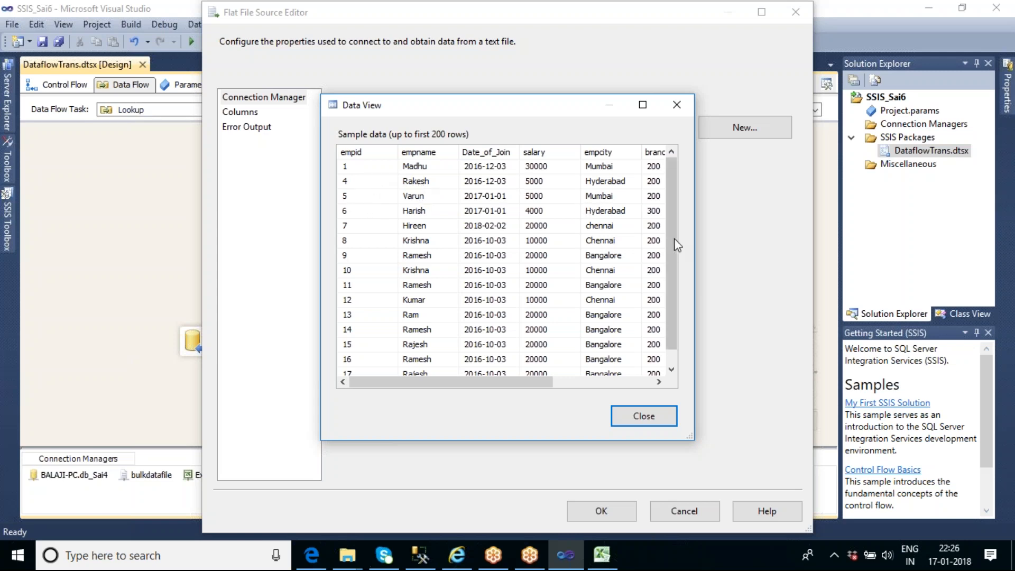
Review the remaining rows in the flat file preview, close it and accept the Flat File Source settings
drag(672, 241, 671, 255)
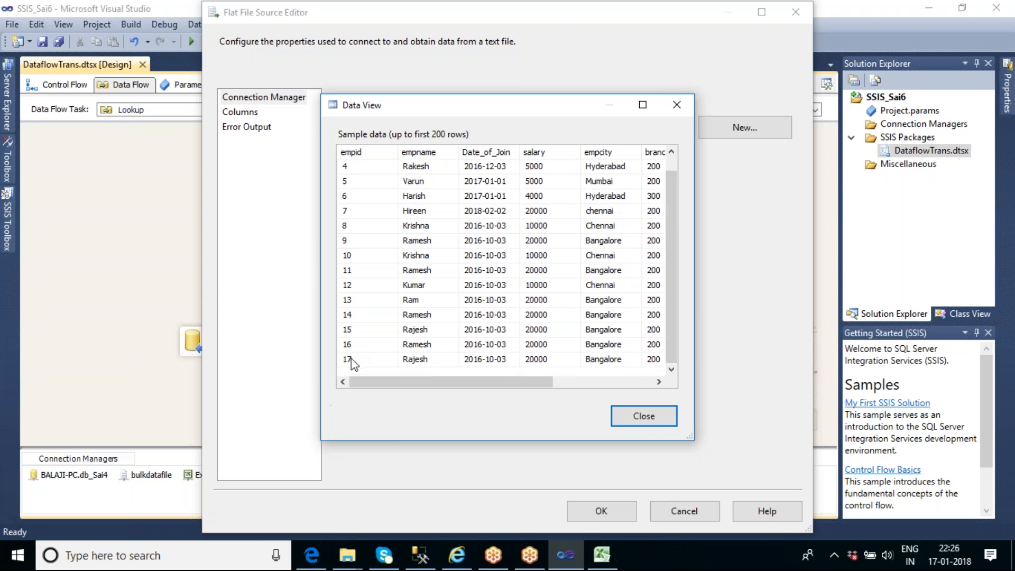
click(646, 417)
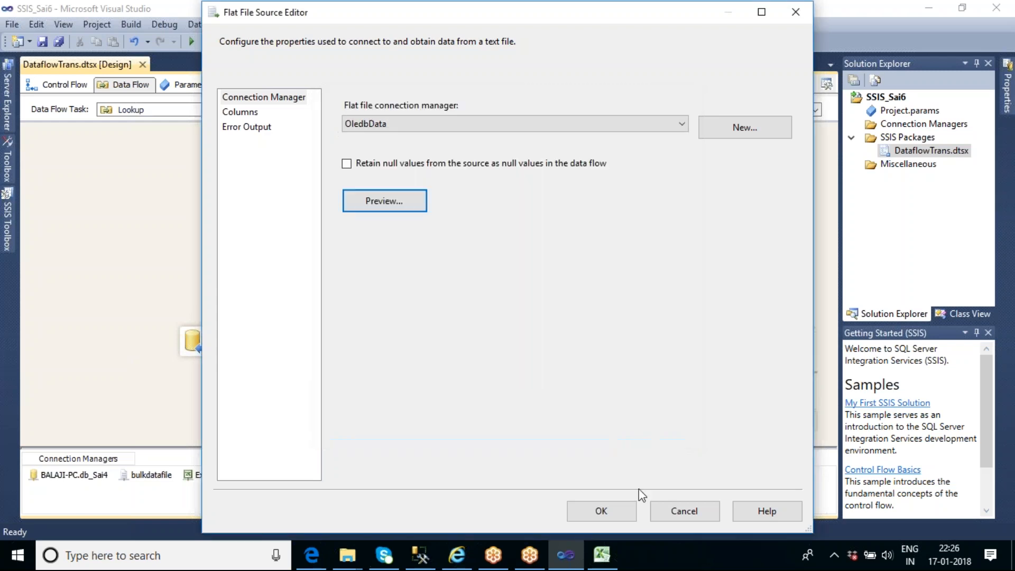
click(597, 512)
Execute the Lookup data flow task, stop debugging once it completes, and return to the control flow
right_click(581, 182)
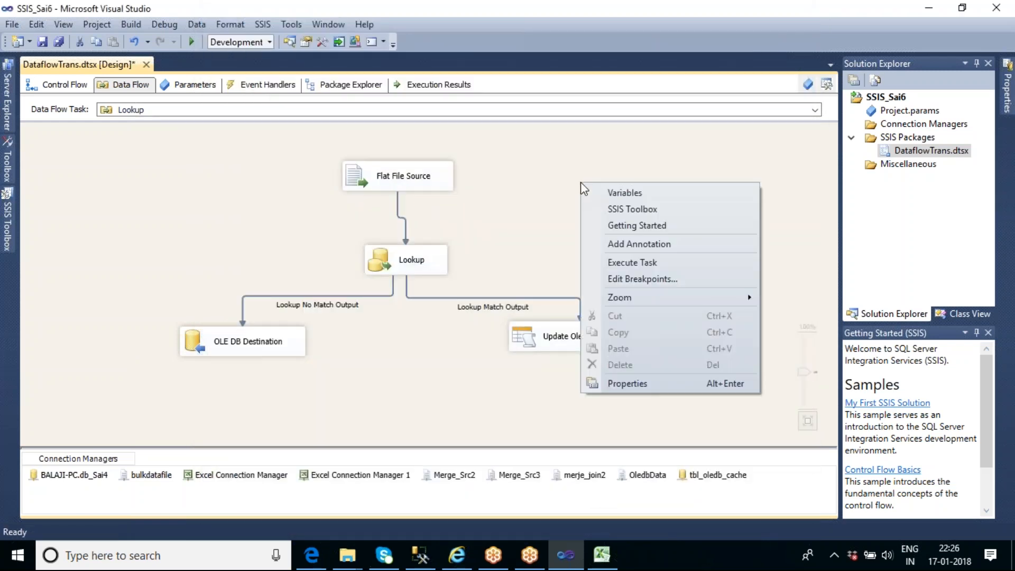
click(624, 263)
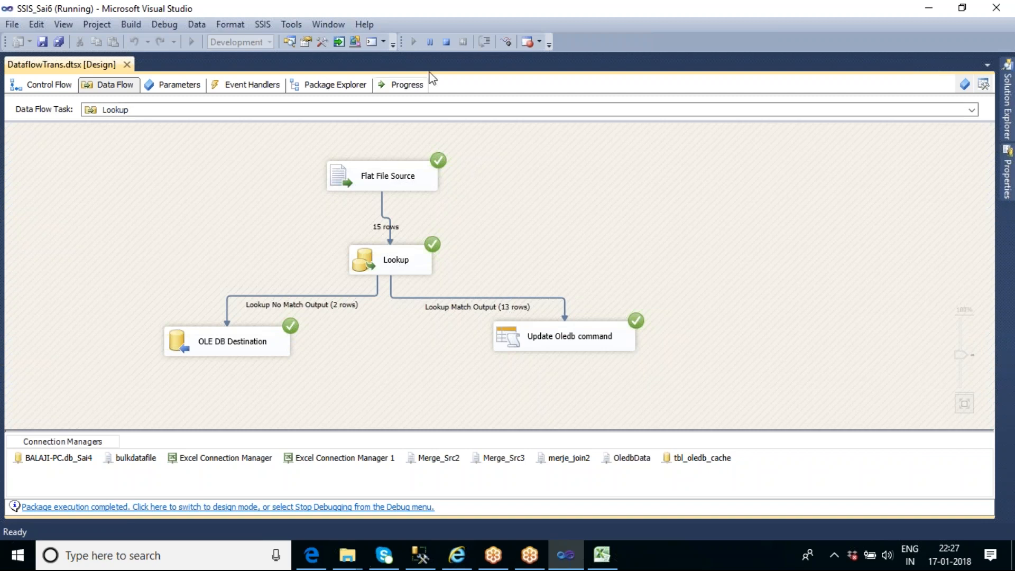
click(446, 42)
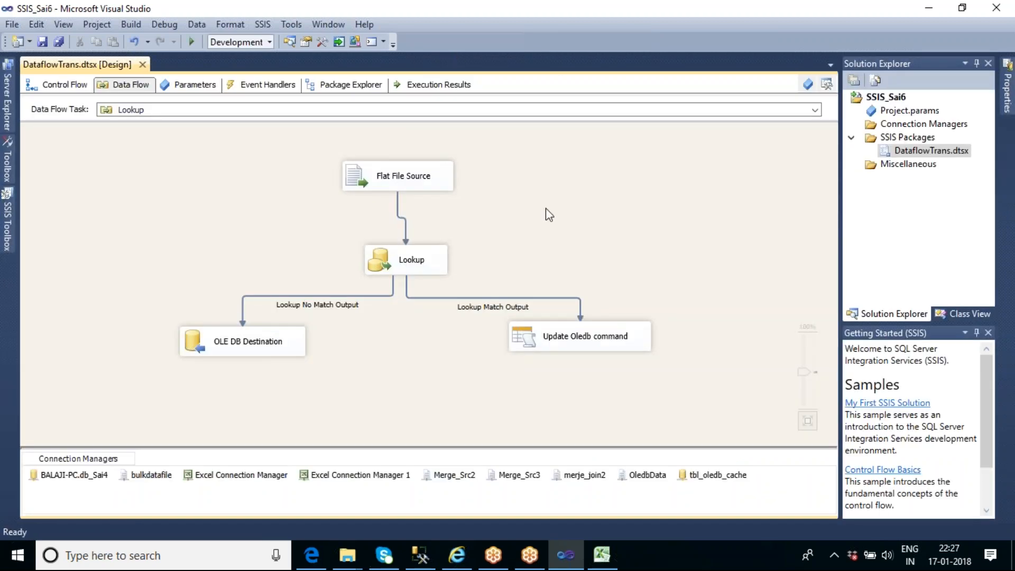
click(51, 84)
Switch to SQL Server Management Studio, set the empid to 7 in the tbl_scd_master insert statement, and execute only that statement
click(428, 554)
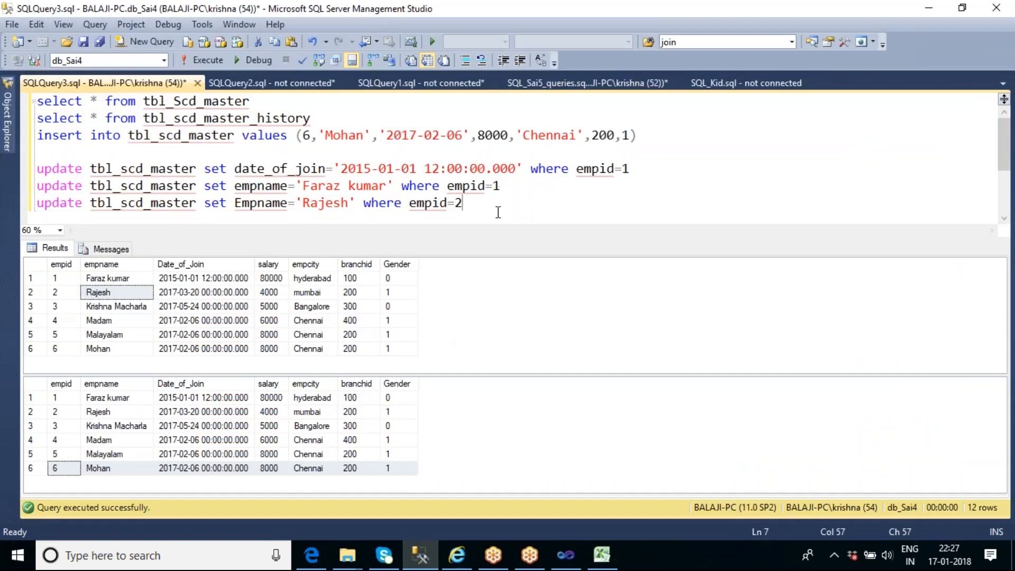
click(646, 136)
drag(646, 136, 306, 141)
click(311, 140)
key(BackSpace)
text(7)
key(End)
key(shift+Home)
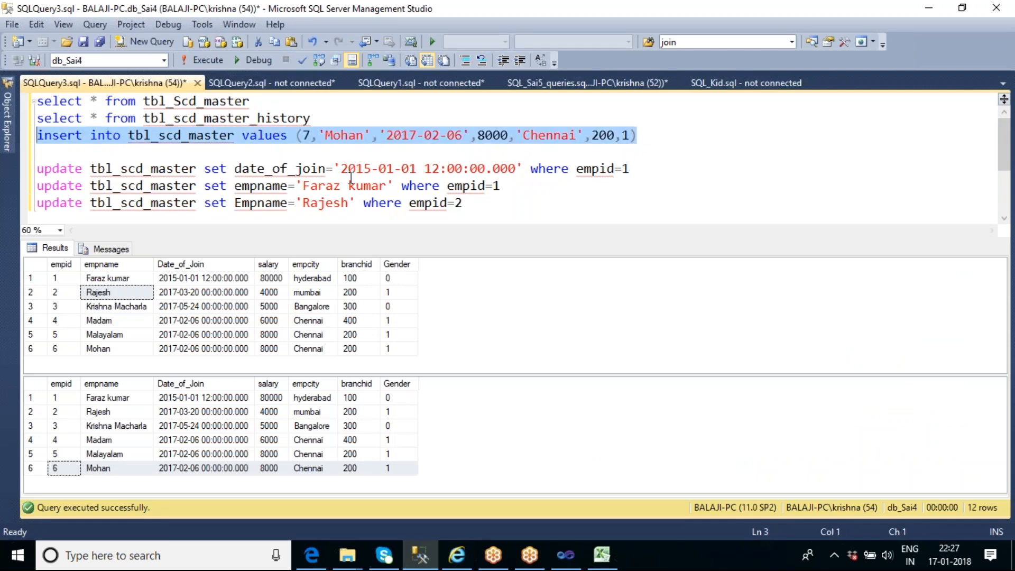
key(F5)
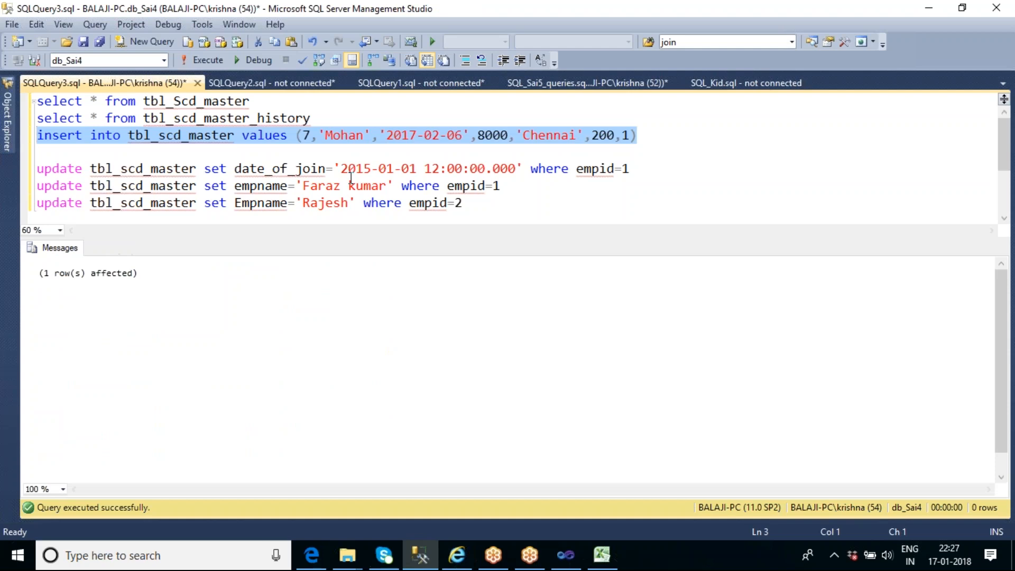
Remove the surname and its leading space from the empname value in the empid 1 update statement
double_click(363, 188)
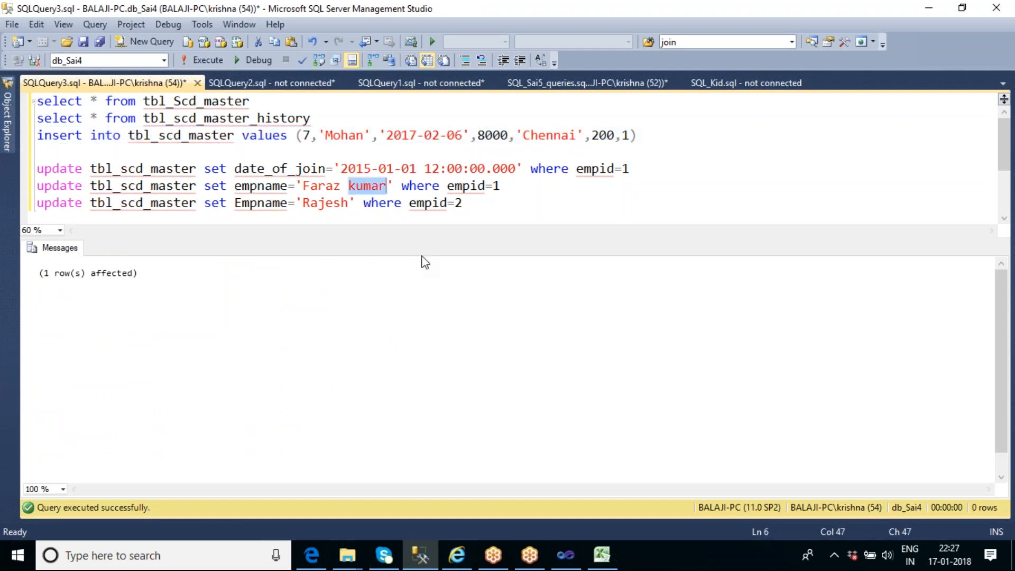
key(BackSpace)
key(BackSpace)
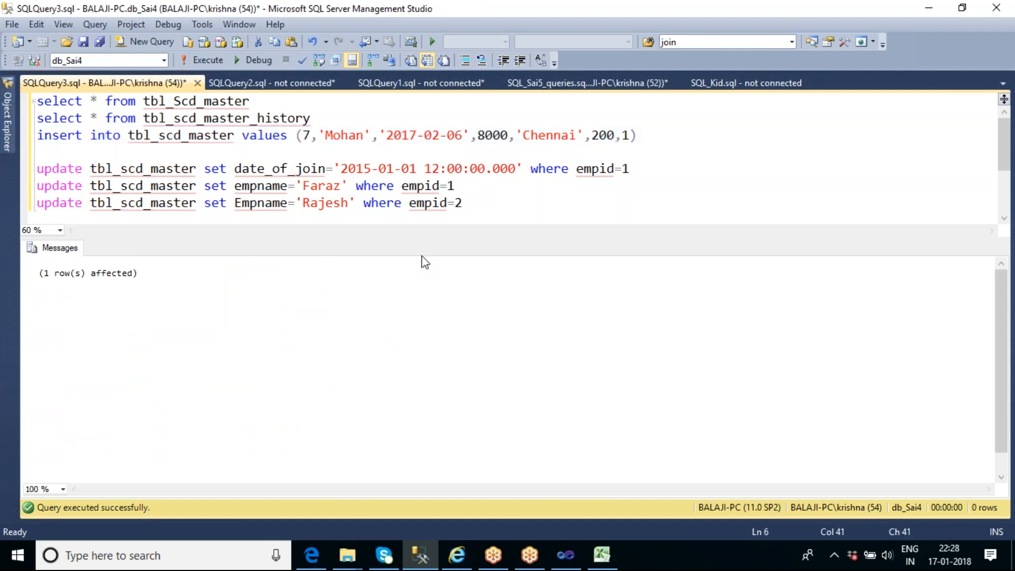
Append that same surname to the empname value in the empid 2 update statement and execute both empname updates
click(350, 202)
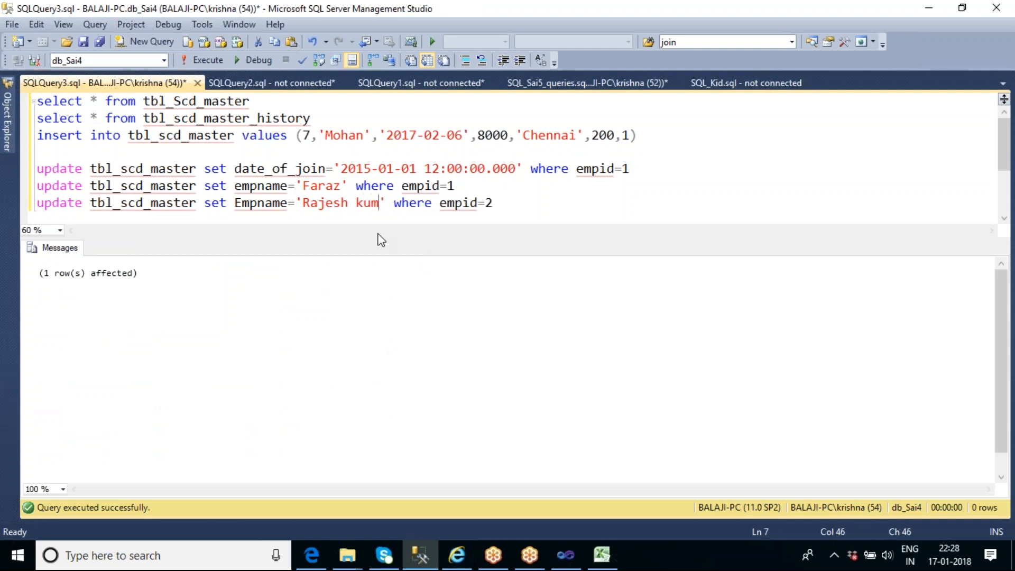
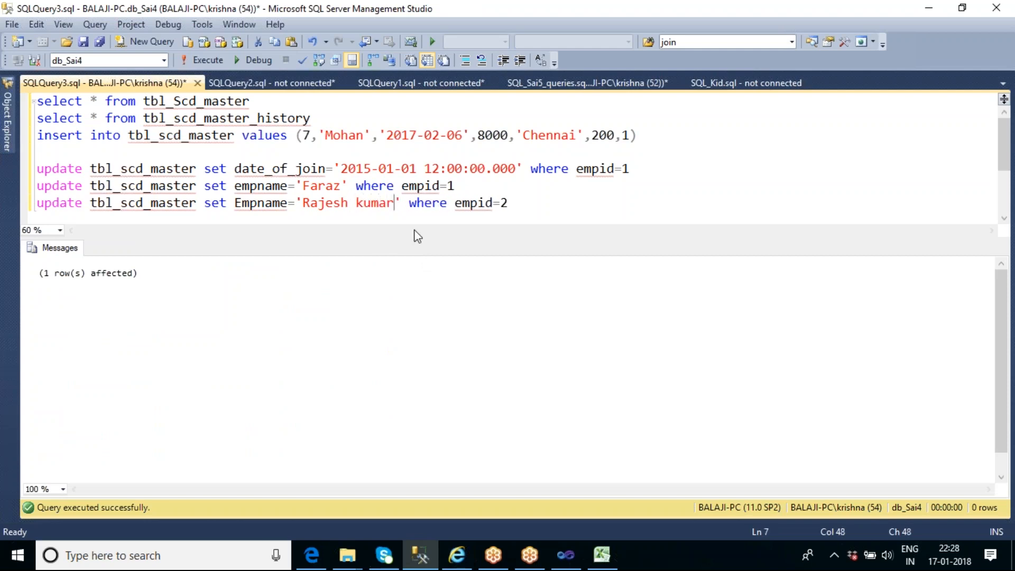
drag(508, 205, 36, 185)
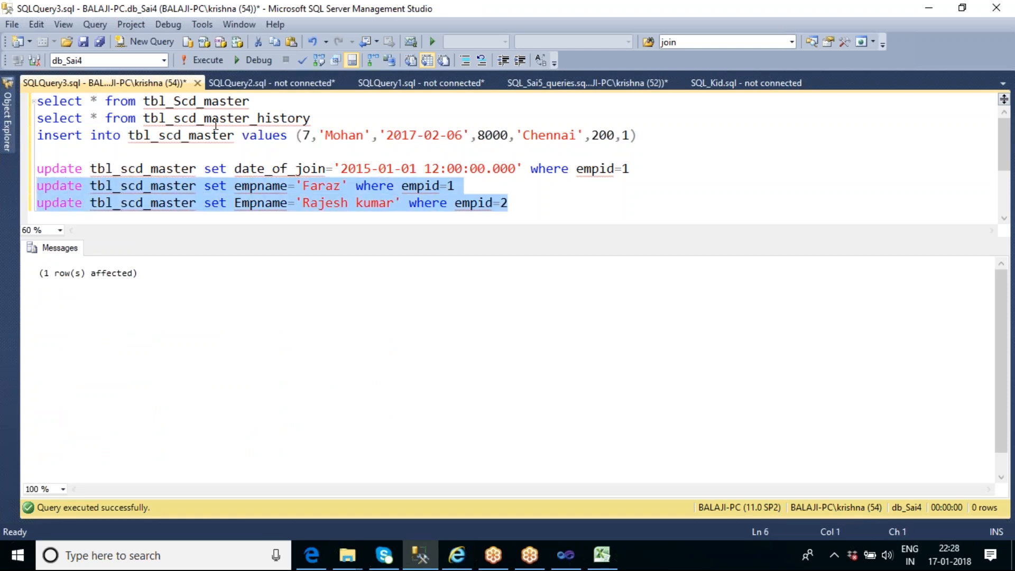
click(198, 62)
Run the select queries on tbl_Scd_master and tbl_scd_master_history and compare the empid 7 row and the changed names
drag(313, 118, 37, 102)
click(209, 61)
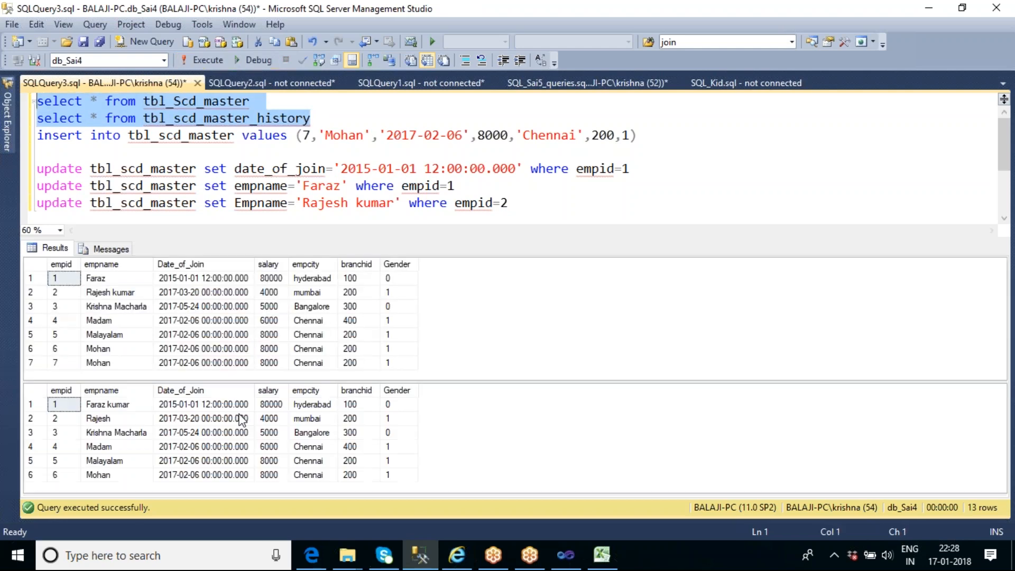
click(62, 364)
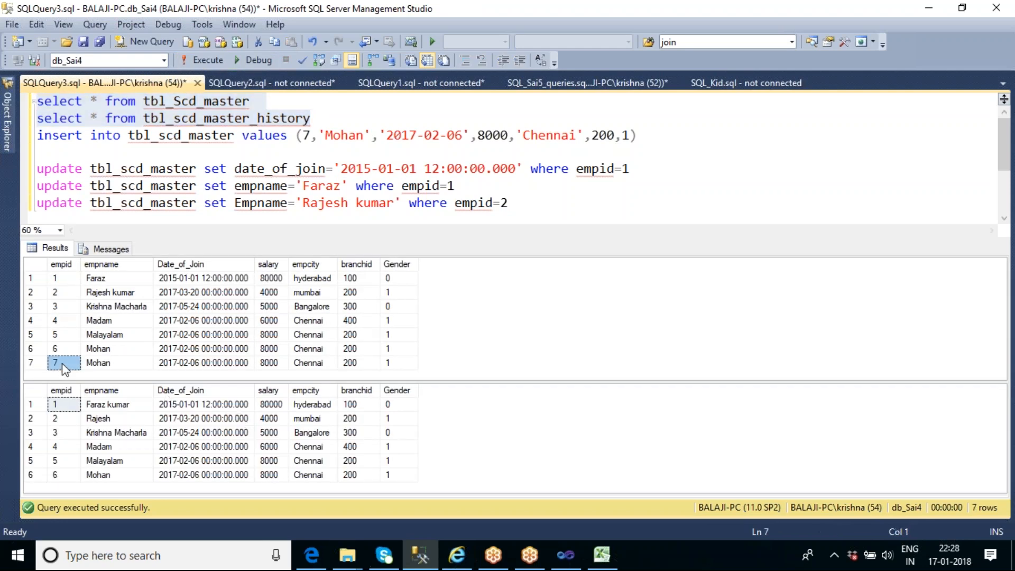
click(115, 411)
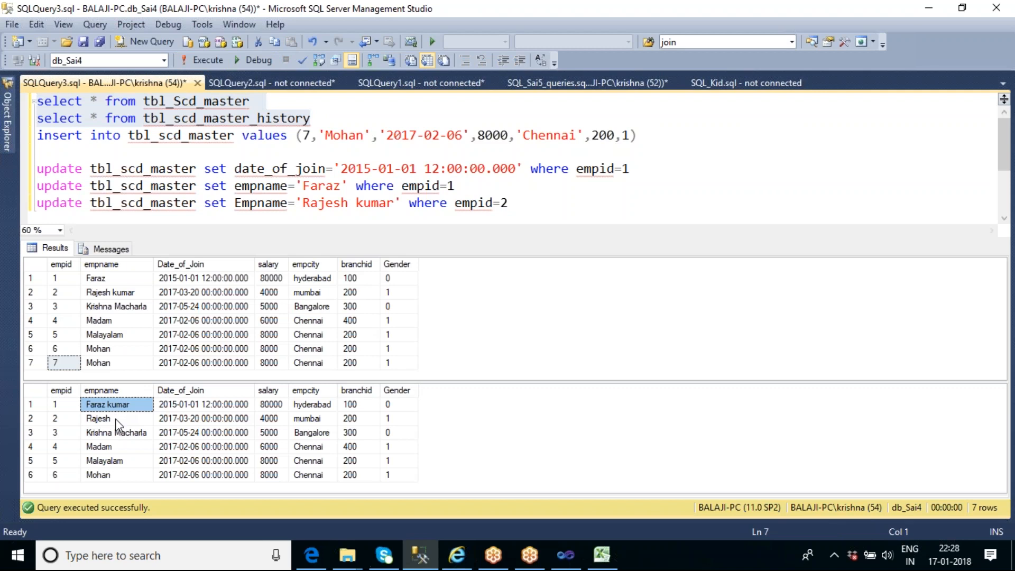
click(115, 420)
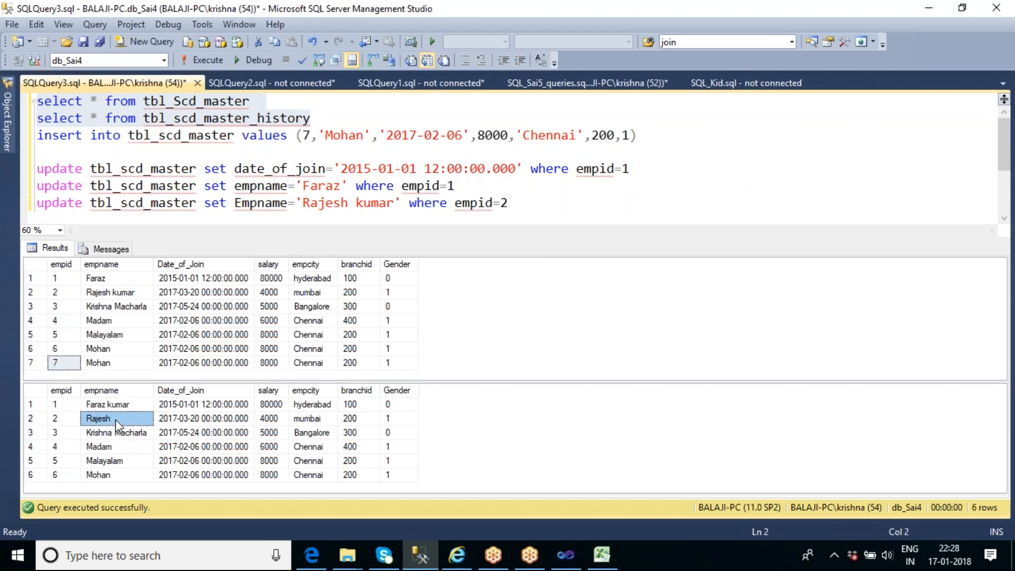
Switch to Visual Studio, open the Data Flow Task containing the Slowly Changing Dimension, and execute it
click(571, 564)
double_click(389, 233)
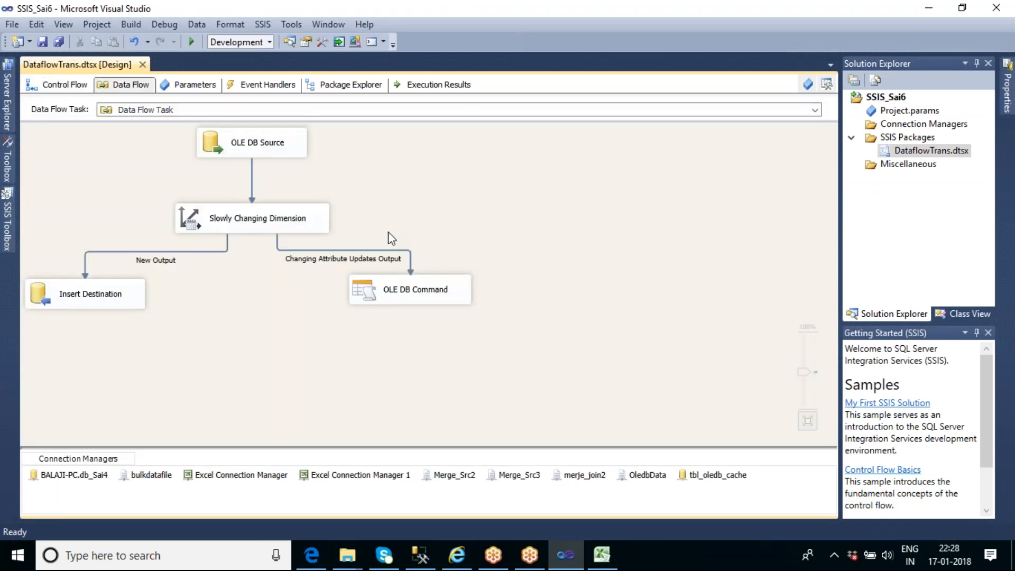
right_click(458, 194)
click(503, 278)
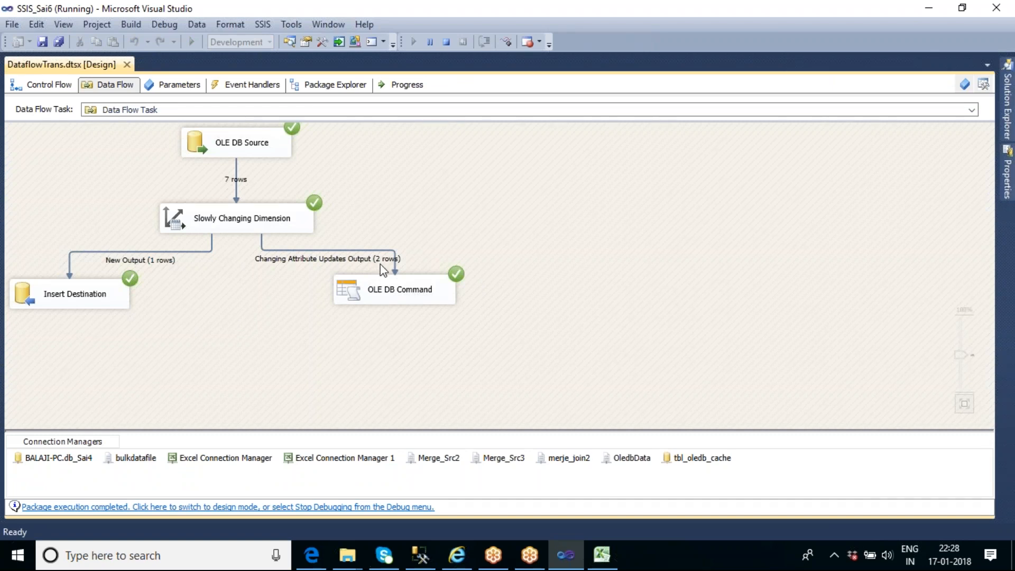
Switch to SQL Server Management Studio, rerun both select queries, and check the updated names and new row in tbl_scd_master_history
click(421, 554)
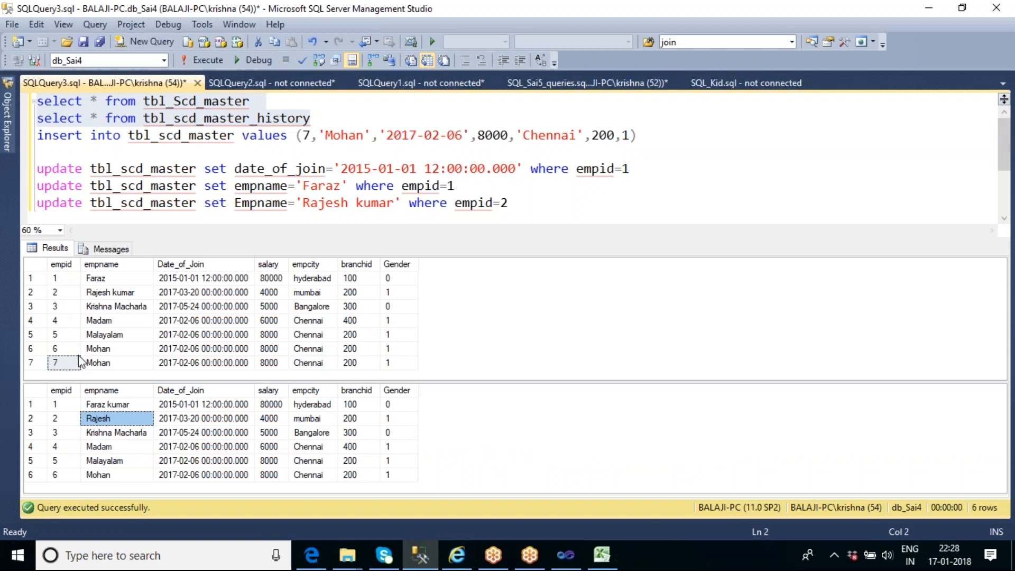
click(561, 564)
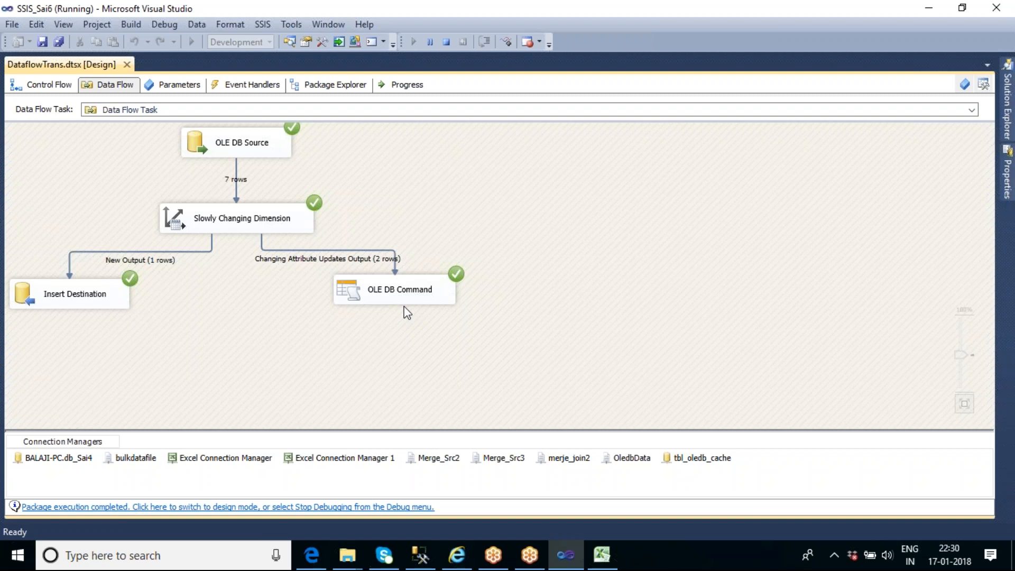
click(420, 554)
click(322, 118)
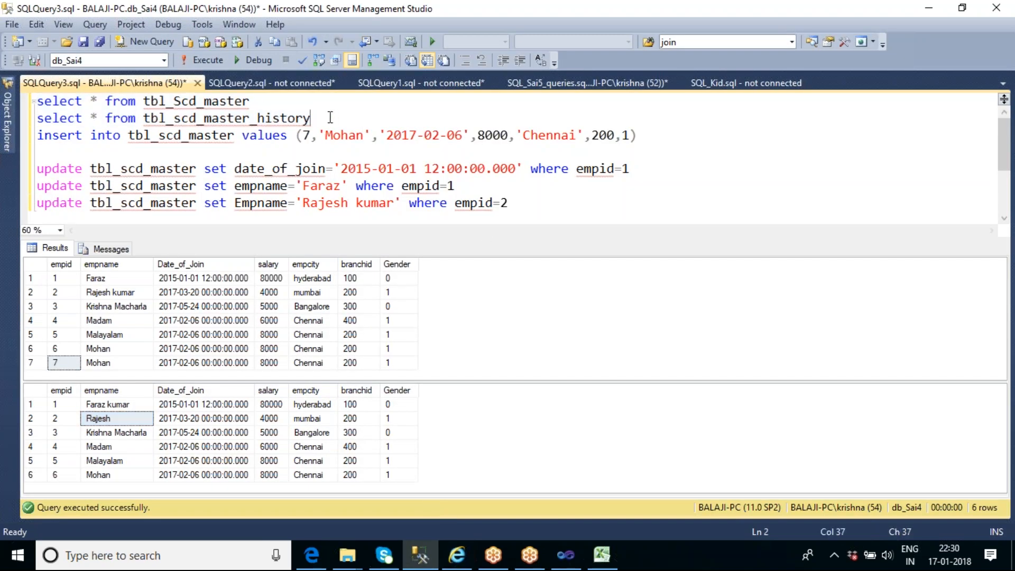
drag(322, 119, 35, 101)
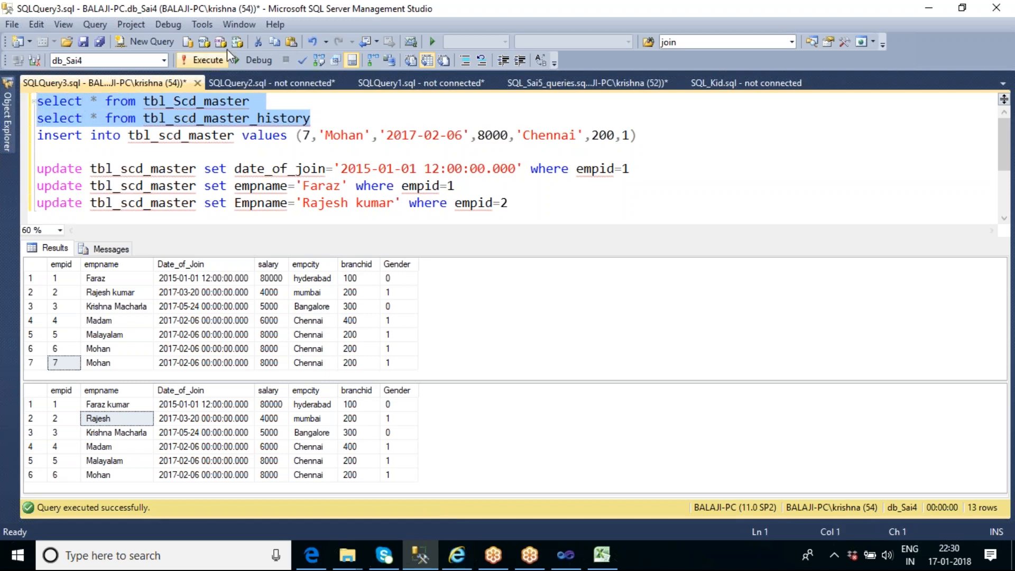
click(203, 61)
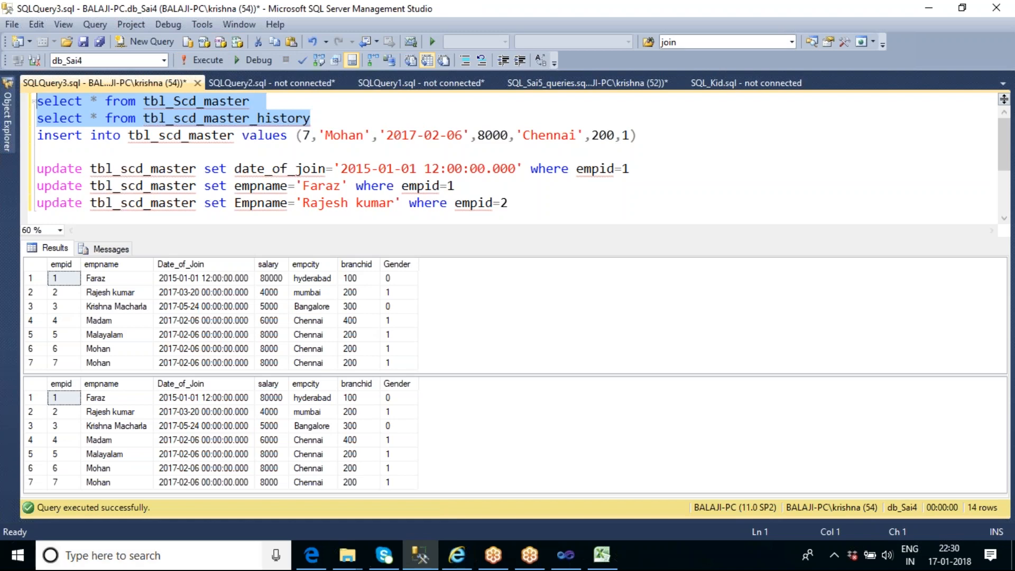
click(118, 401)
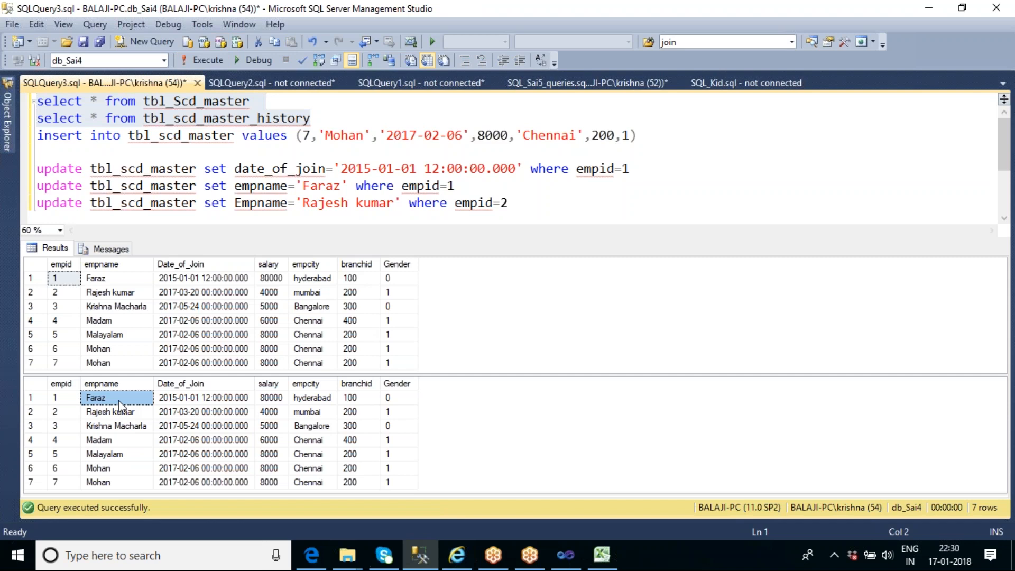
click(129, 432)
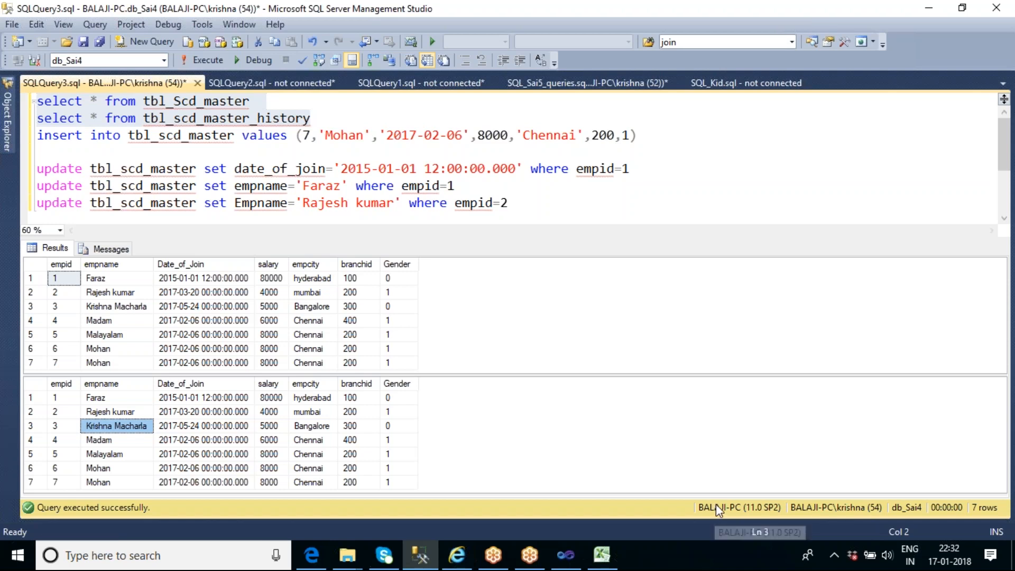
click(1013, 38)
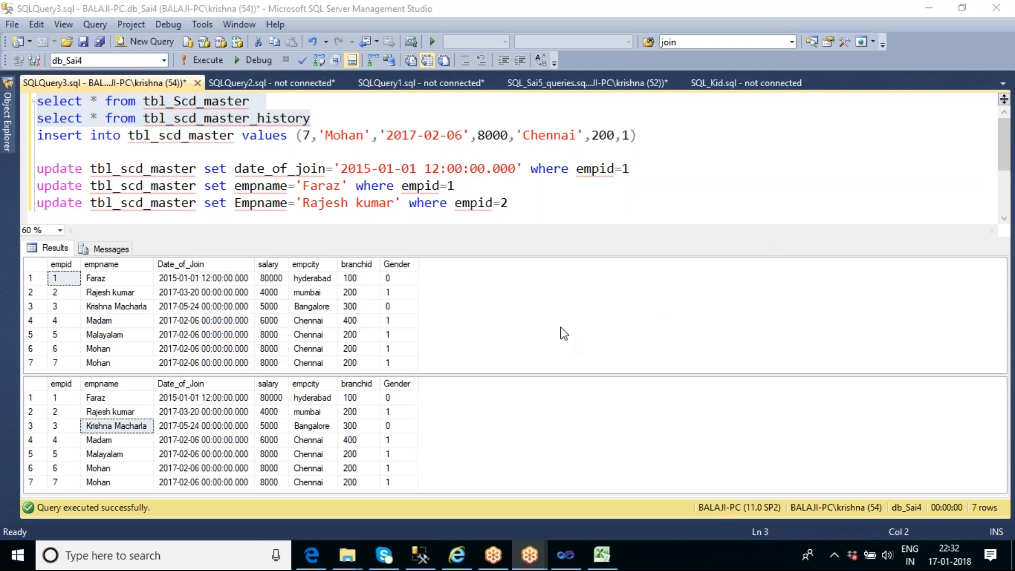